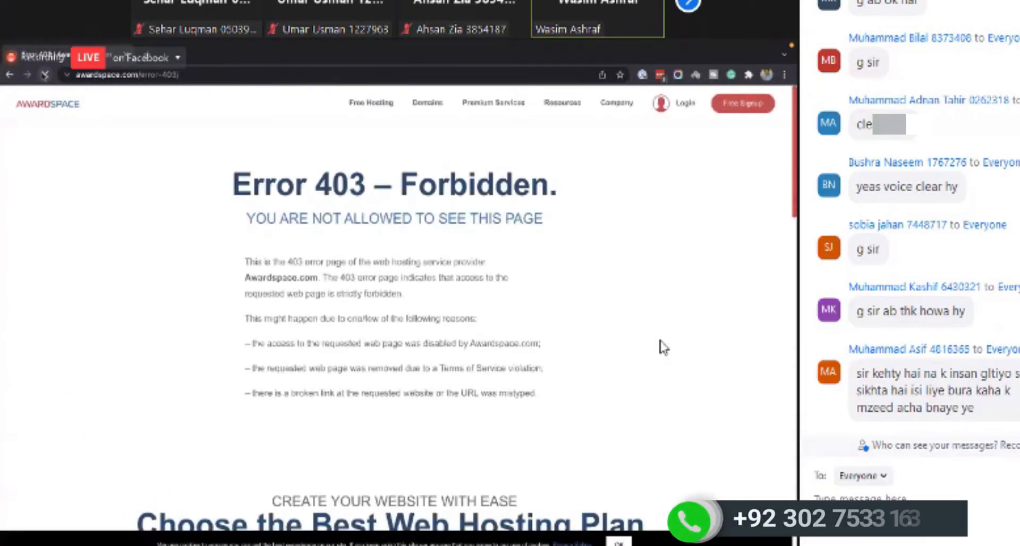
- Go back to the WordPress dashboard and open the product Categories page
{"action": "left_click", "coordinate": [11, 76]}
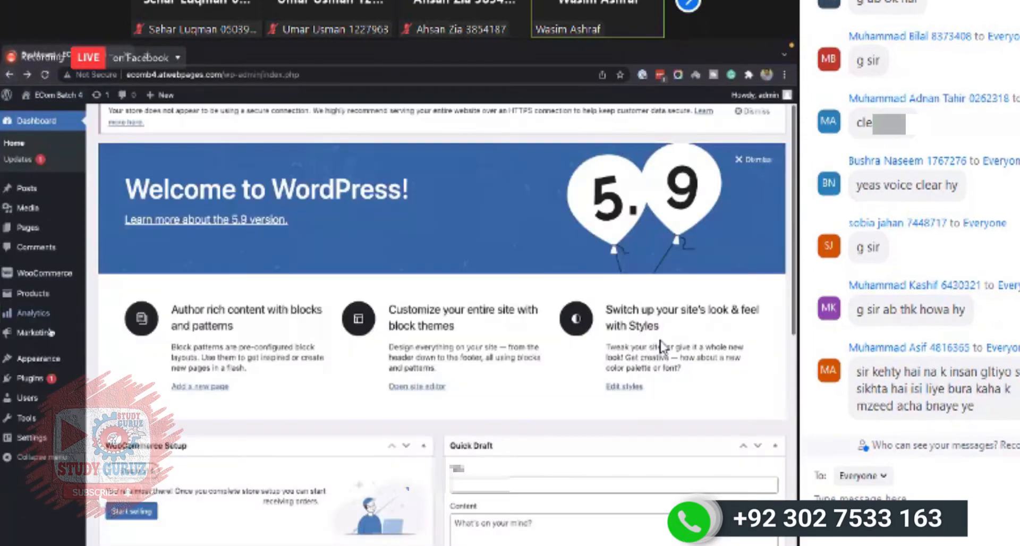
{"action": "mouse_move", "coordinate": [55, 364]}
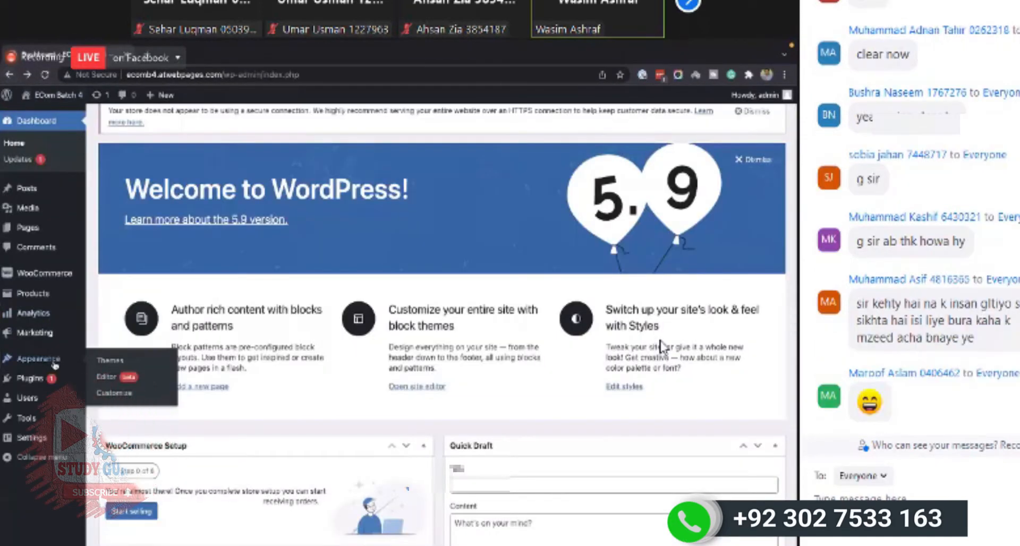
{"action": "mouse_move", "coordinate": [53, 293]}
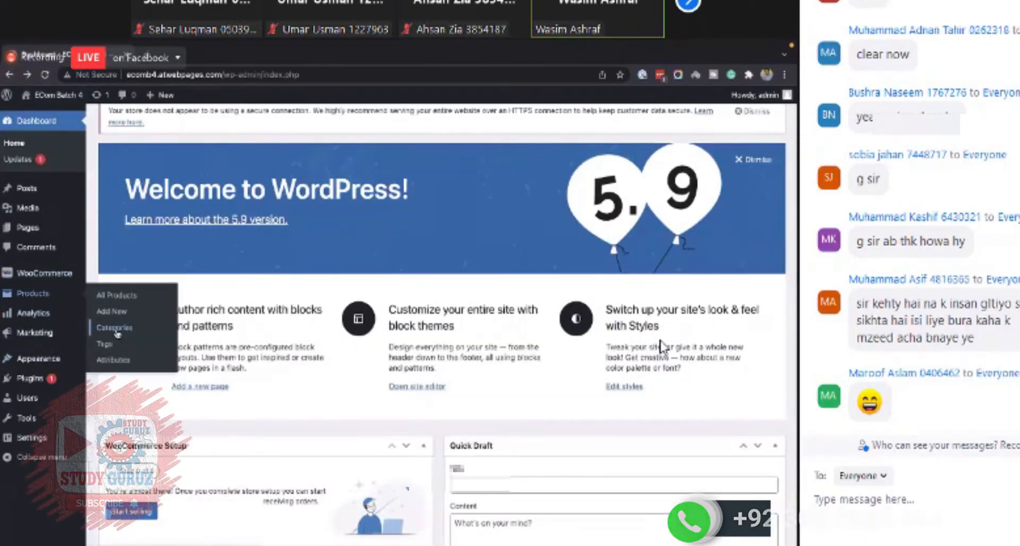
{"action": "left_click", "coordinate": [116, 329]}
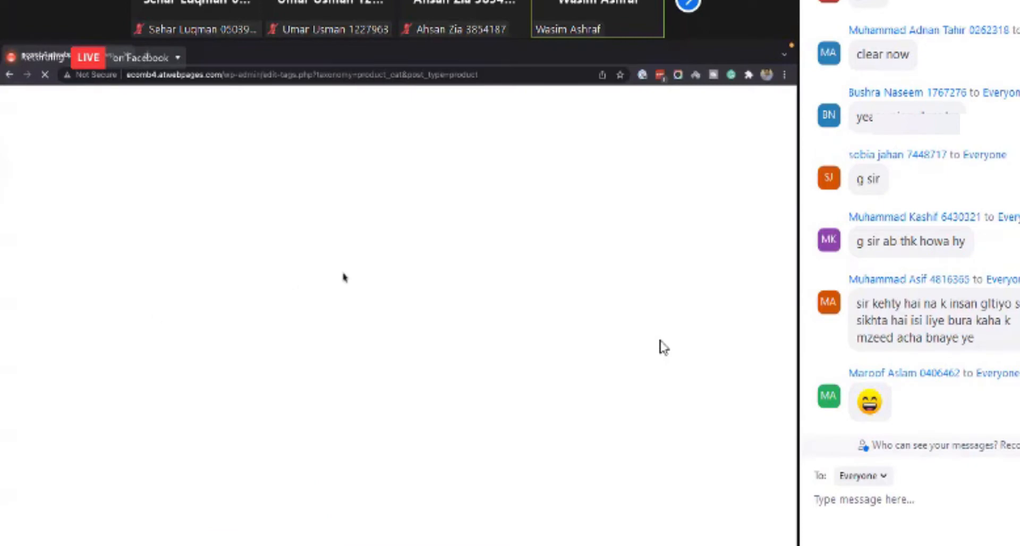
- Return to the dashboard, open the All Products page and reload it while it loads
{"action": "left_click", "coordinate": [11, 76]}
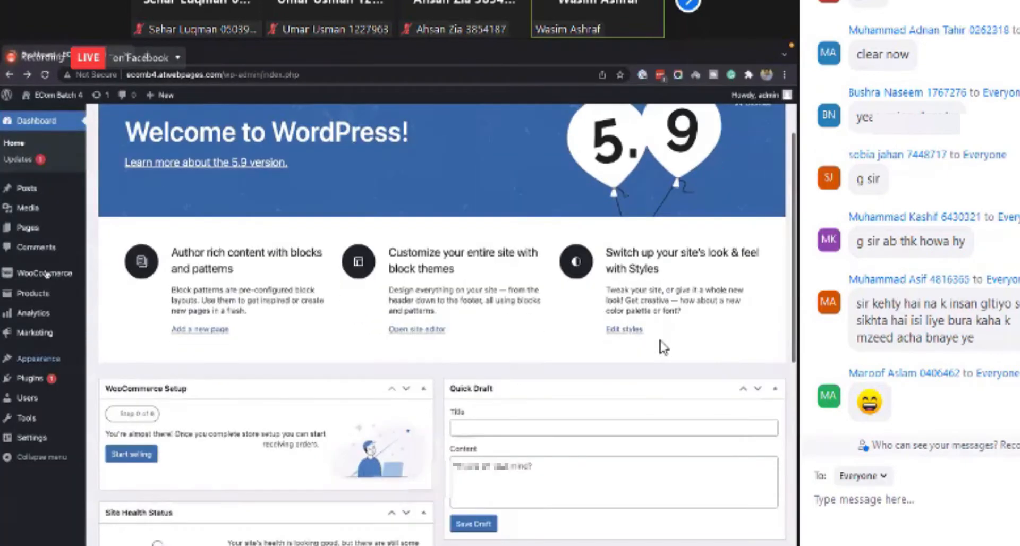
{"action": "mouse_move", "coordinate": [48, 282]}
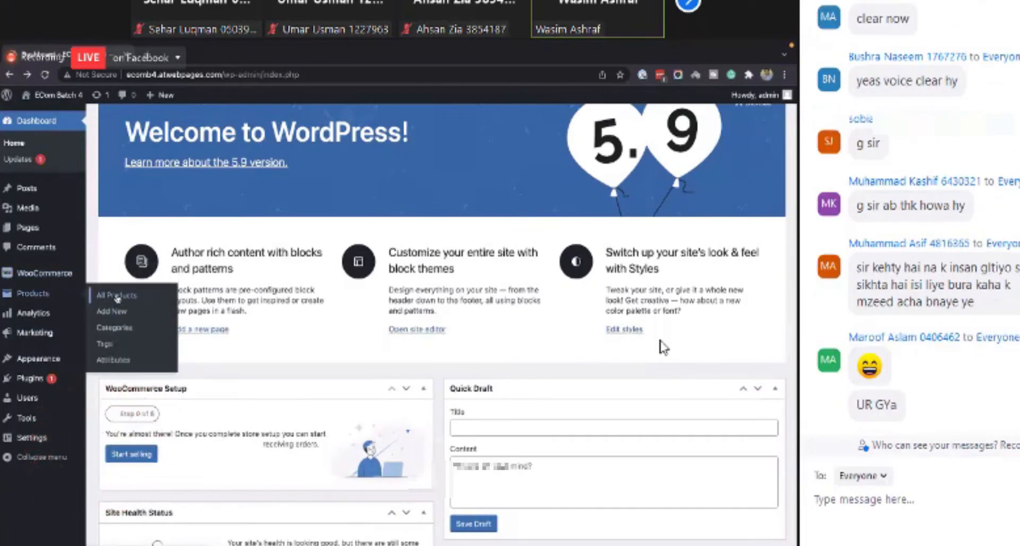
{"action": "left_click", "coordinate": [117, 296]}
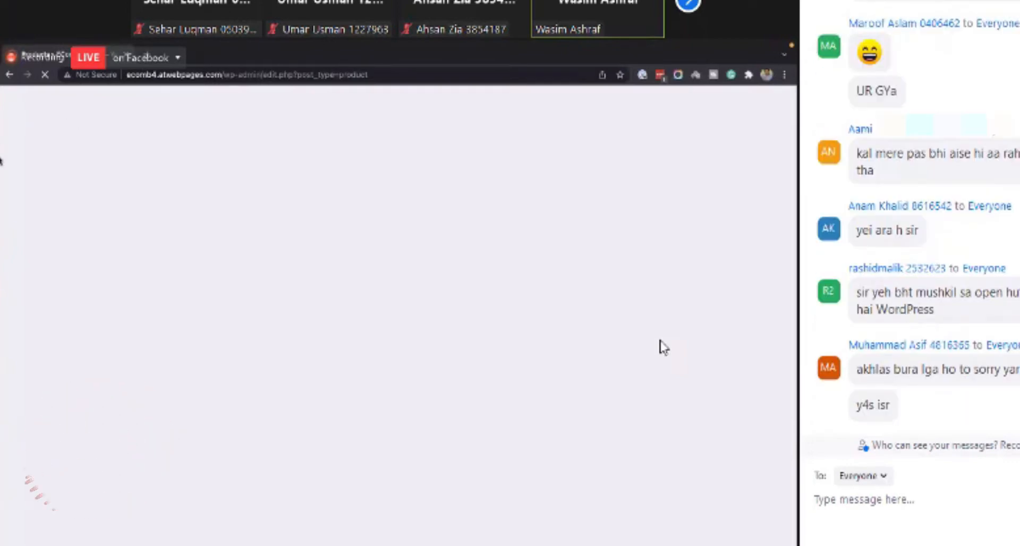
{"action": "left_click", "coordinate": [44, 75]}
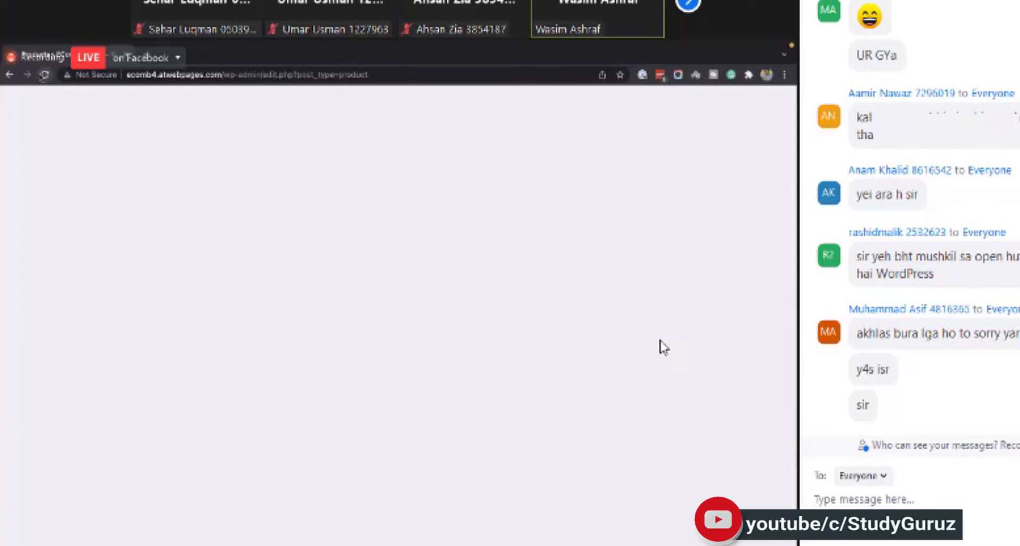
{"action": "left_click", "coordinate": [44, 75]}
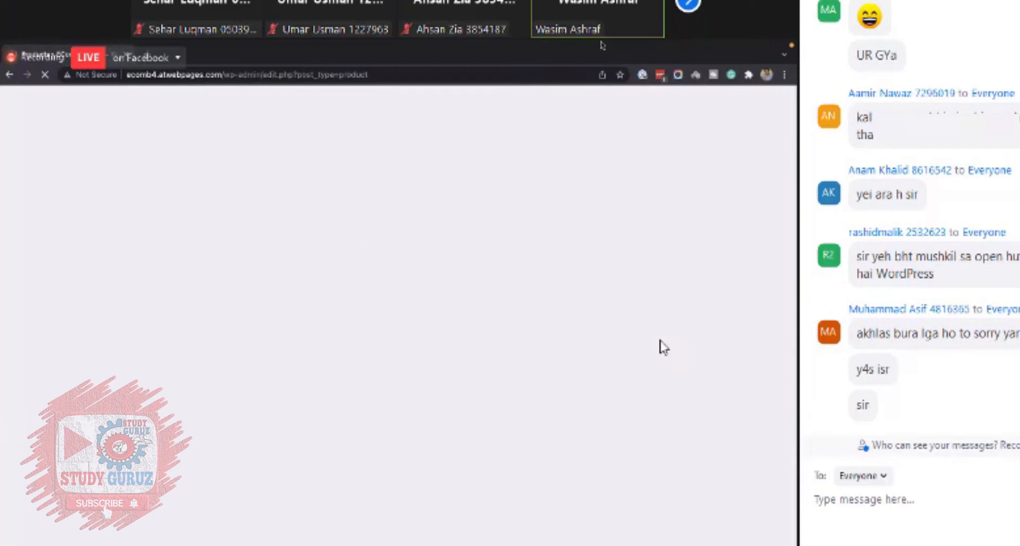
{"action": "mouse_move", "coordinate": [566, 543]}
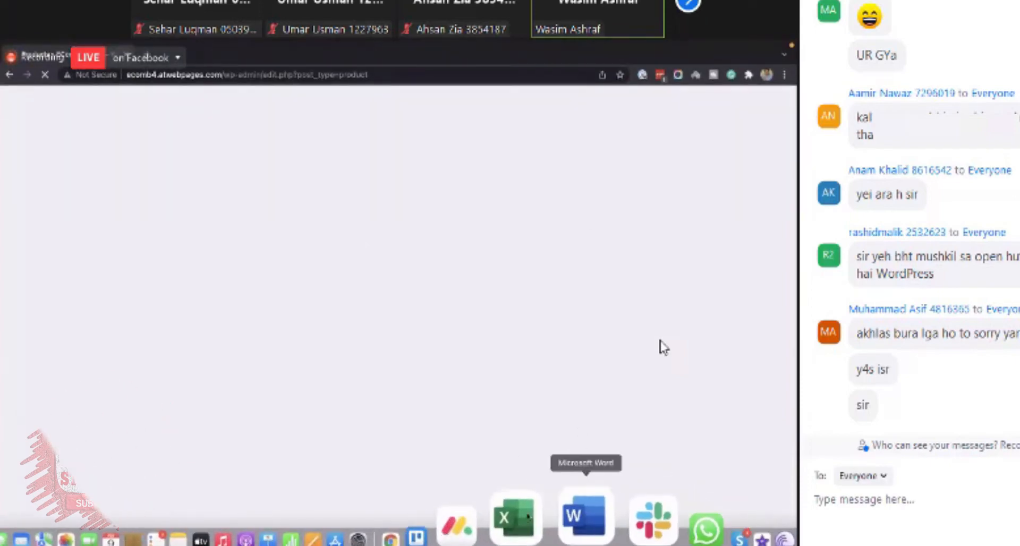
{"action": "left_click", "coordinate": [484, 518]}
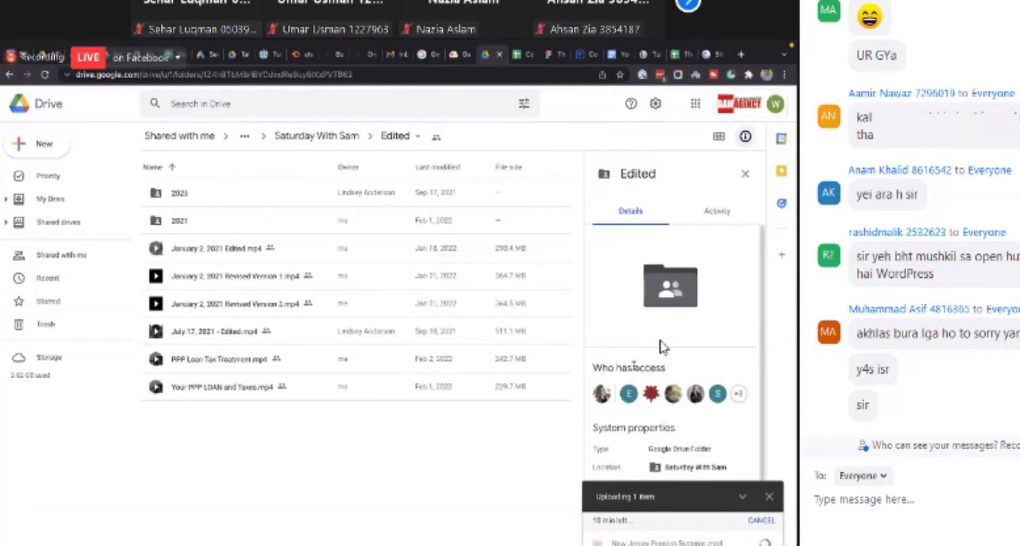
{"action": "mouse_move", "coordinate": [638, 541]}
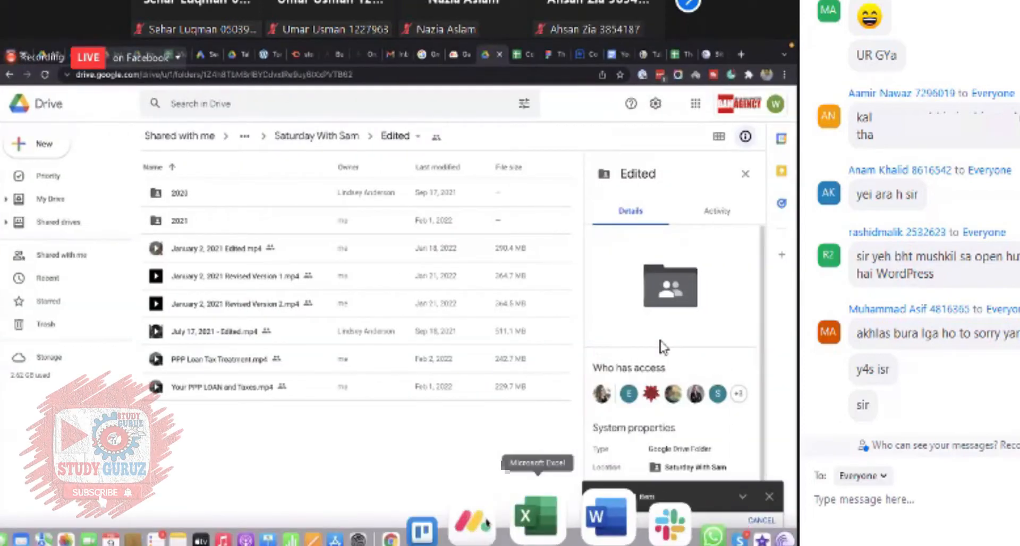
{"action": "left_click", "coordinate": [488, 518]}
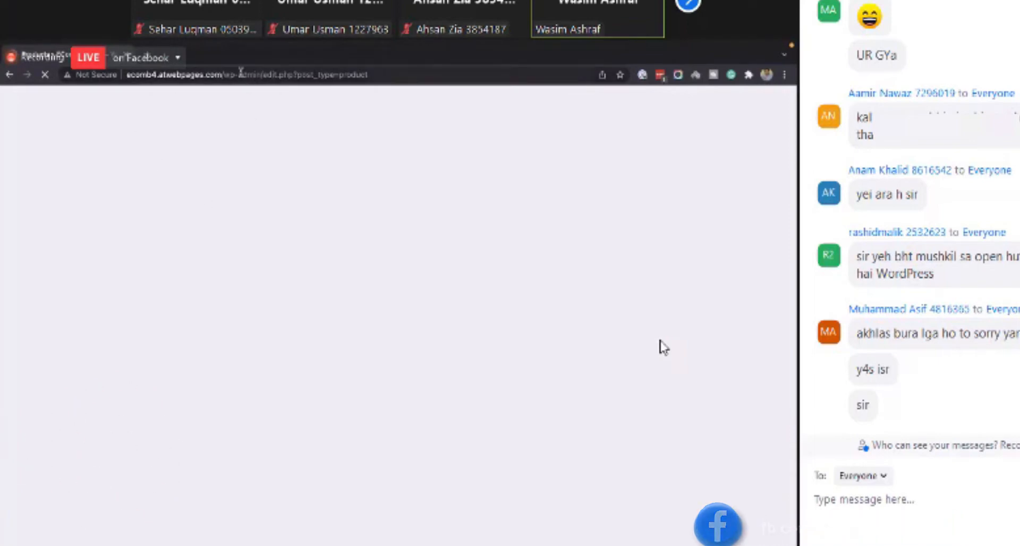
- Reload the All Products page from the address bar until it loads
{"action": "left_click", "coordinate": [272, 74]}
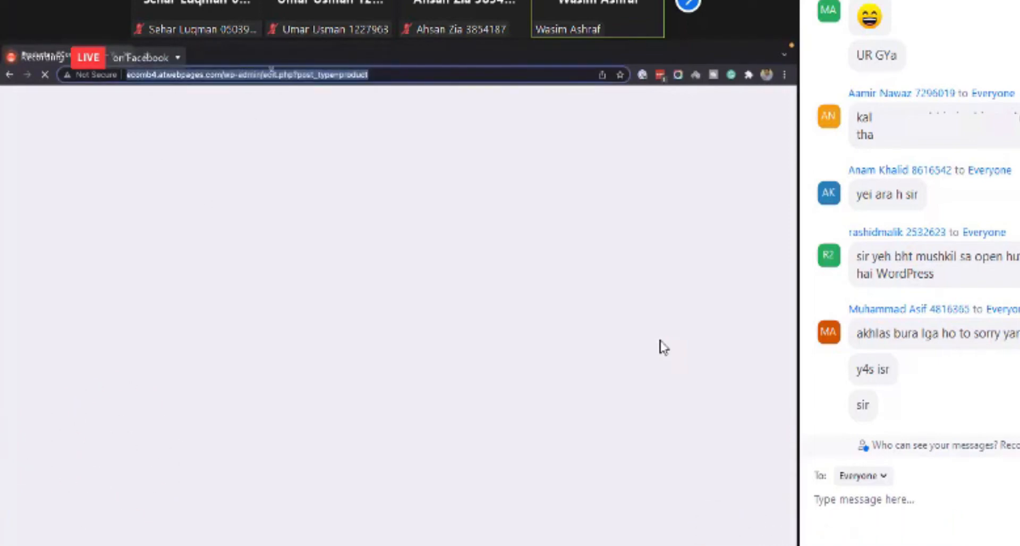
{"action": "left_click", "coordinate": [47, 76]}
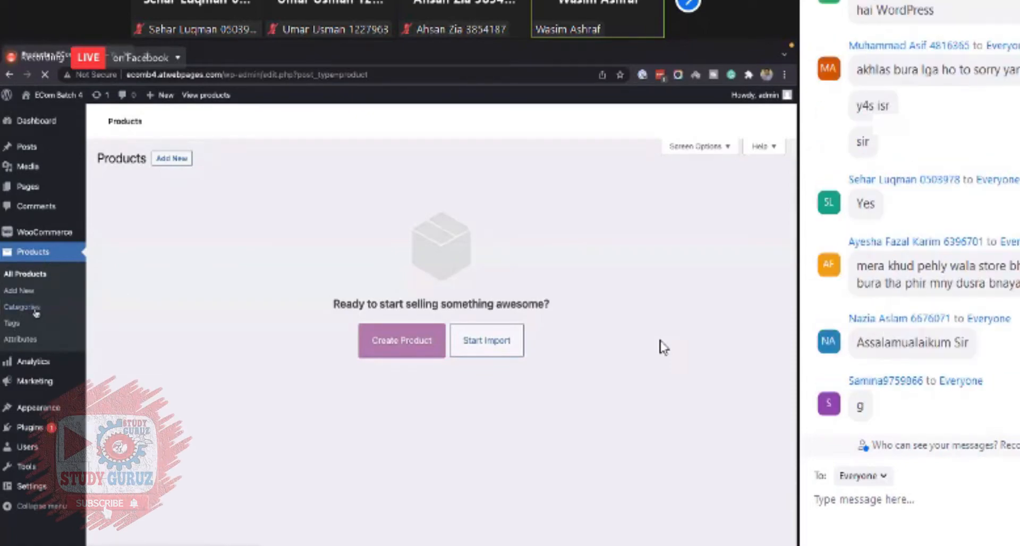
- Open the product Categories page in a new browser tab and switch to it
{"action": "right_click", "coordinate": [35, 308]}
{"action": "left_click", "coordinate": [55, 315]}
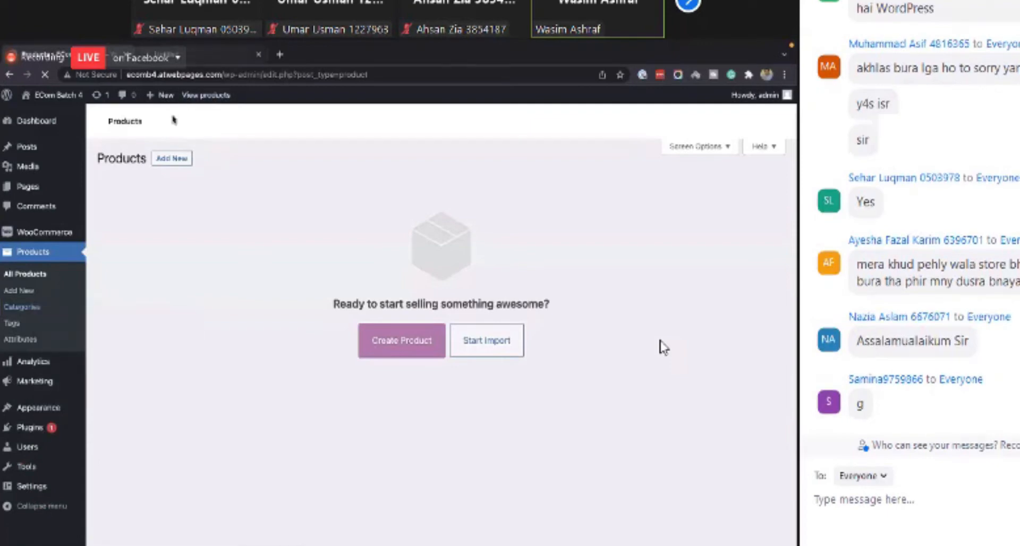
{"action": "left_click", "coordinate": [173, 58]}
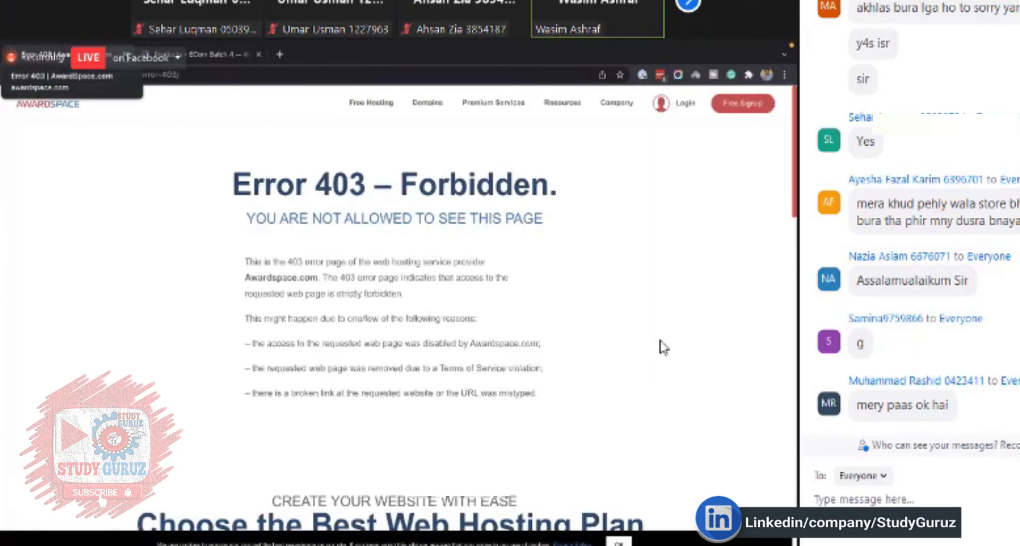
- Return to the Products tab and dismiss the secure-connection notice
{"action": "left_click", "coordinate": [126, 55]}
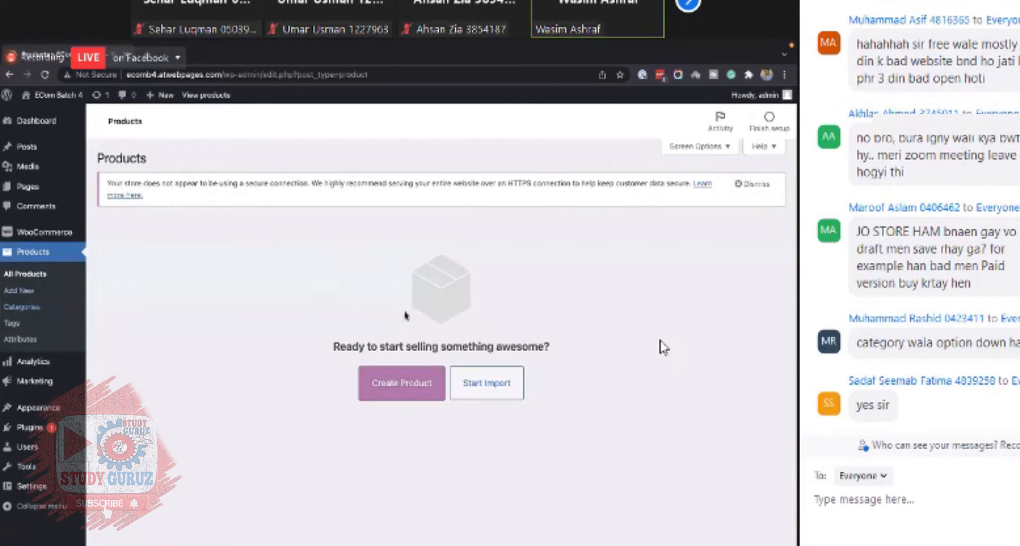
{"action": "left_click", "coordinate": [757, 185]}
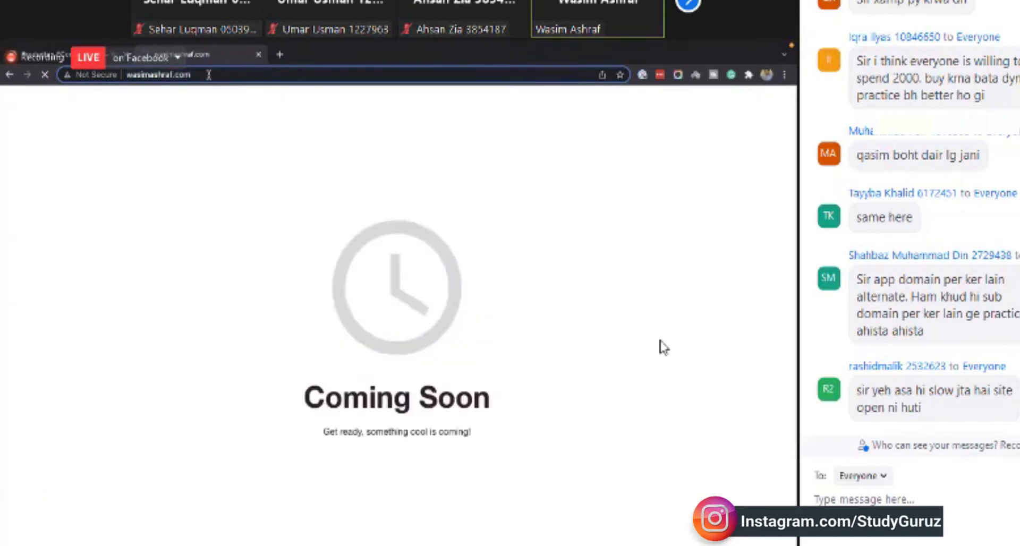
- Navigate to the other site's /wp-admin address
{"action": "left_click", "coordinate": [209, 75]}
{"action": "type", "text": "/wp-ad"}
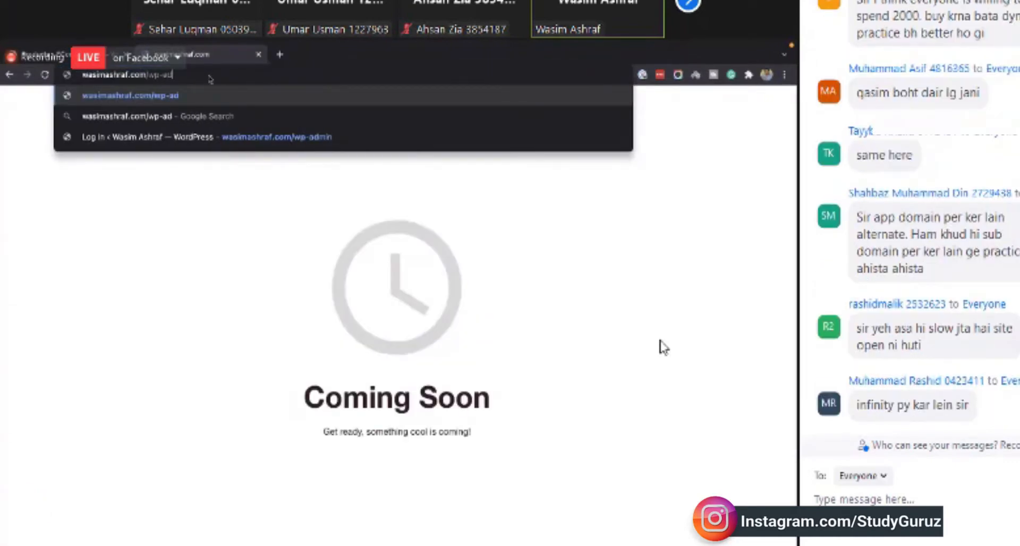
{"action": "type", "text": "min"}
{"action": "key", "text": "Return"}
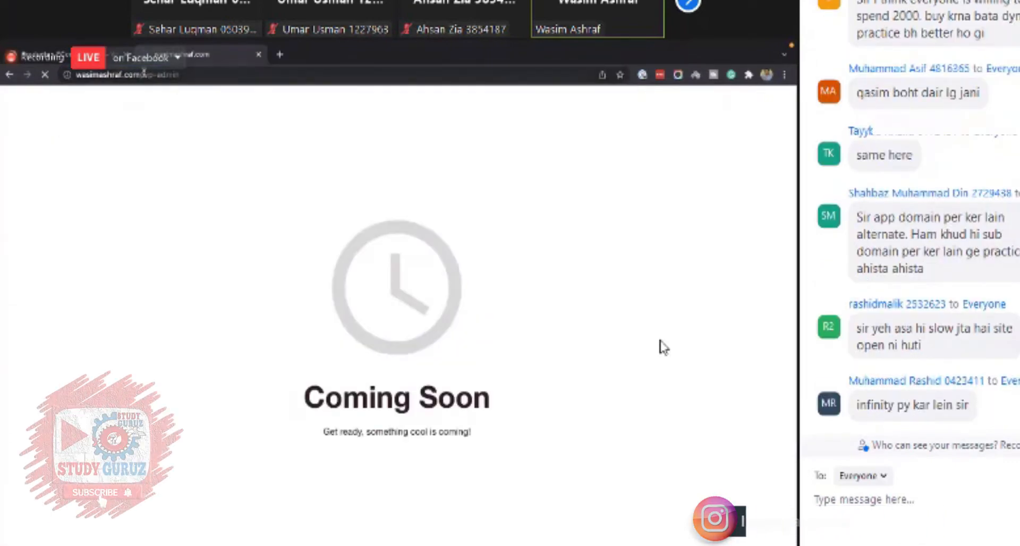
- Log in to WordPress with the admin username and the account password
{"action": "left_click_drag", "start_coordinate": [142, 74], "coordinate": [210, 75]}
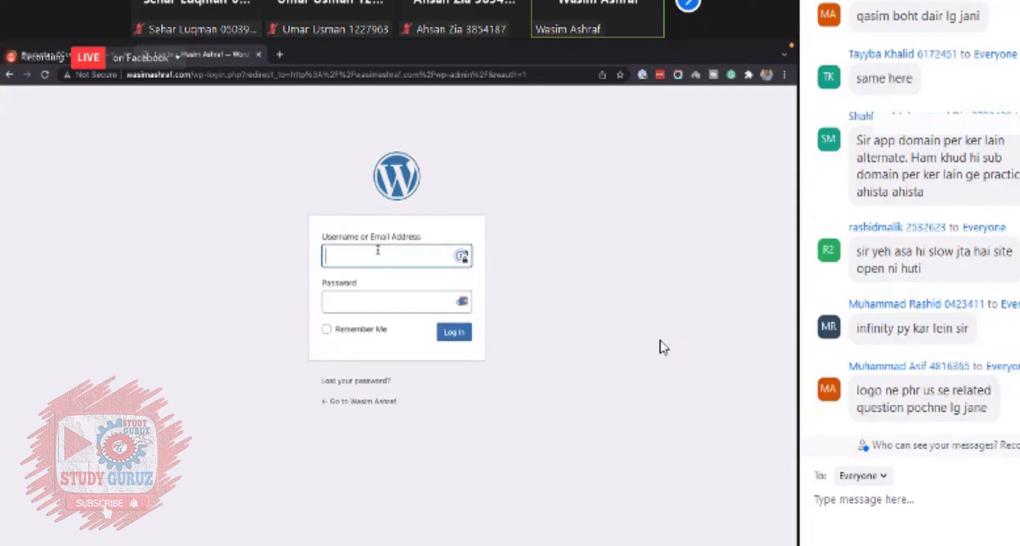
{"action": "key", "text": "Tab"}
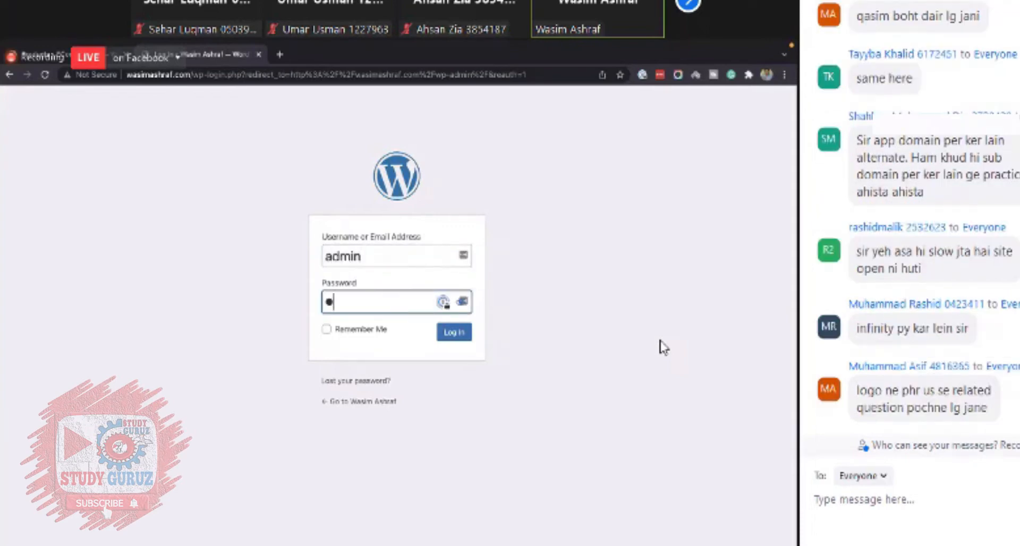
{"action": "type", "text": "•••••••"}
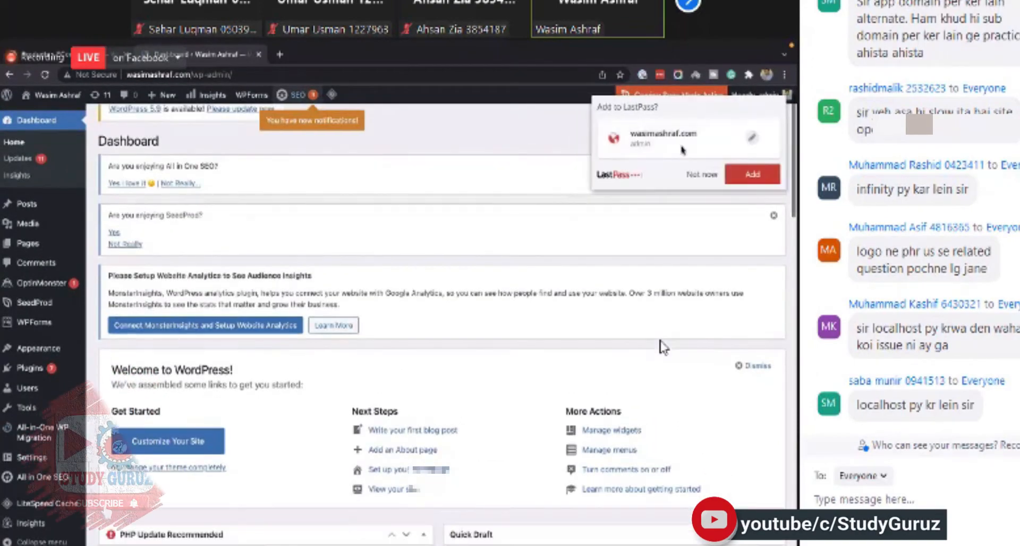
- Decline saving the login in the password manager prompt
{"action": "left_click", "coordinate": [700, 176]}
{"action": "left_click", "coordinate": [774, 167]}
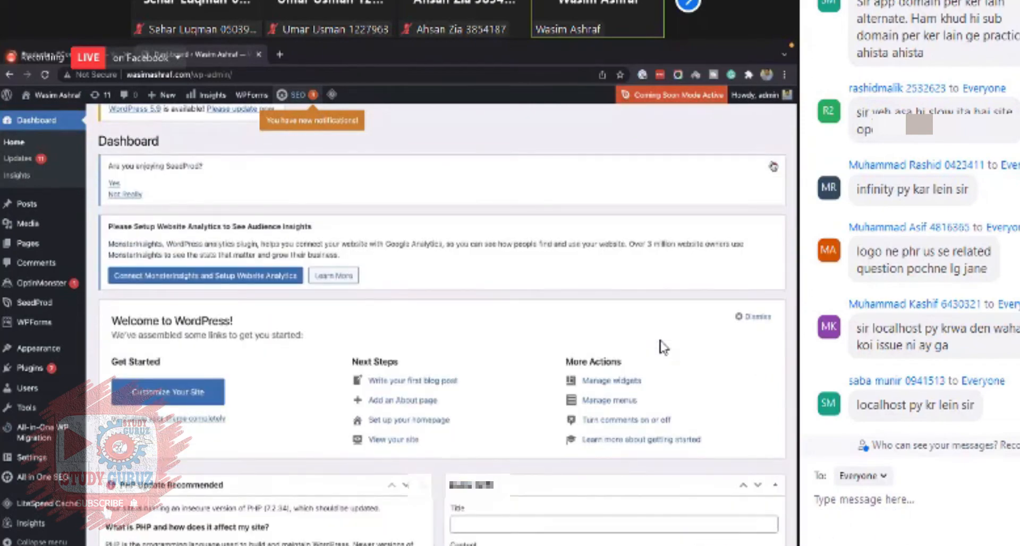
- Search the plugin directory for WooCommerce and install the WooCommerce plugin
{"action": "scroll", "coordinate": [663, 347], "scroll_direction": "down", "scroll_amount": 2}
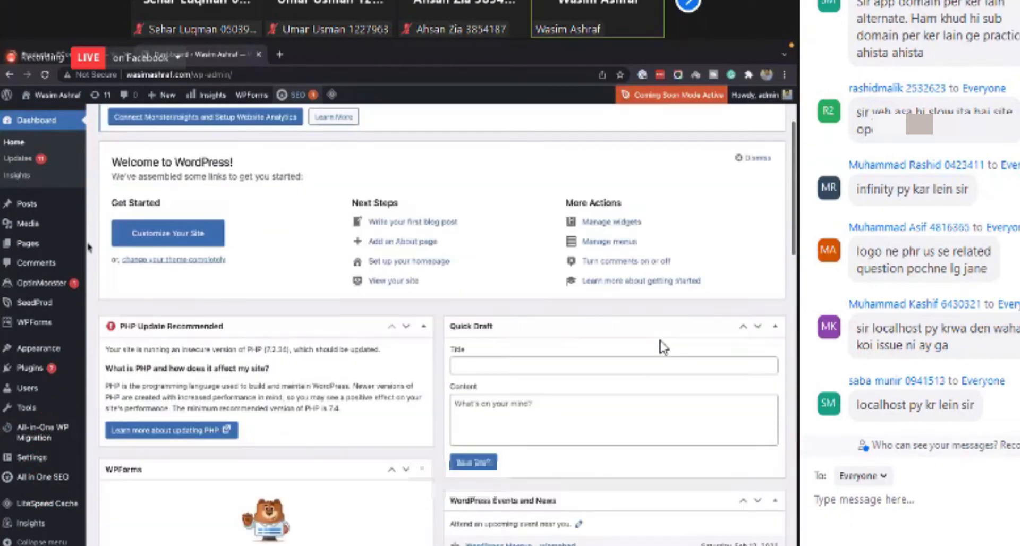
{"action": "scroll", "coordinate": [663, 347], "scroll_direction": "up", "scroll_amount": 3}
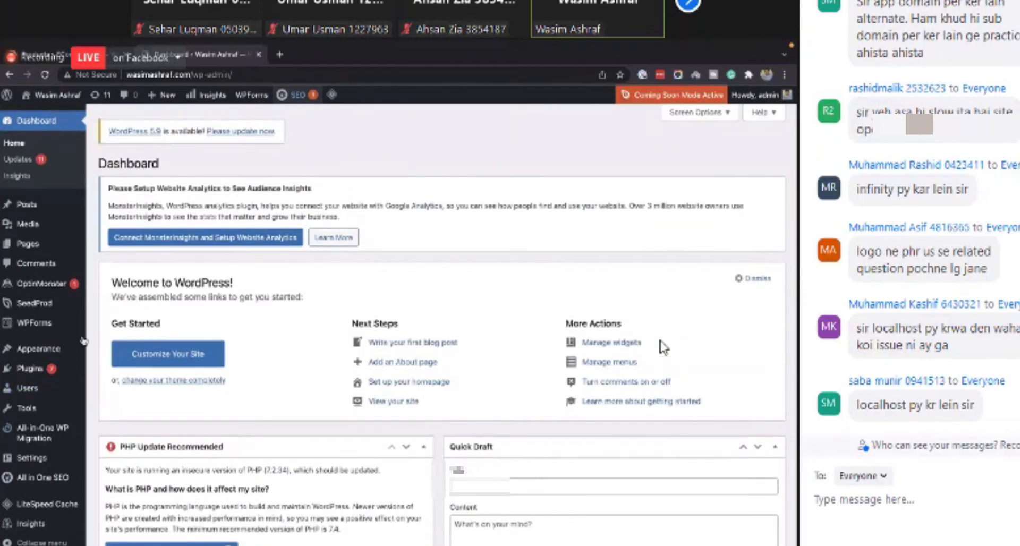
{"action": "scroll", "coordinate": [663, 346], "scroll_direction": "down", "scroll_amount": 2}
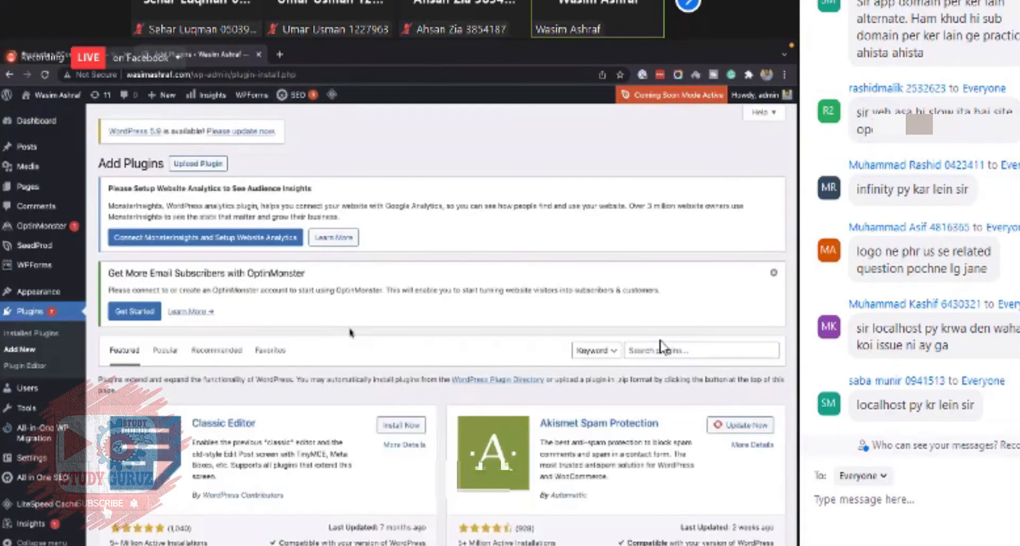
{"action": "scroll", "coordinate": [660, 345], "scroll_direction": "down", "scroll_amount": 3}
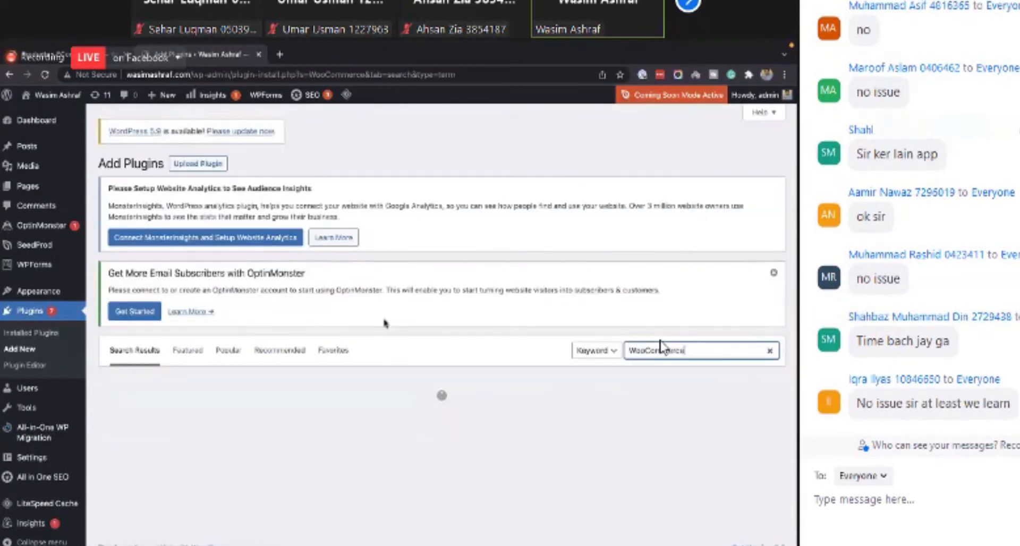
{"action": "scroll", "coordinate": [382, 392], "scroll_direction": "down", "scroll_amount": 1}
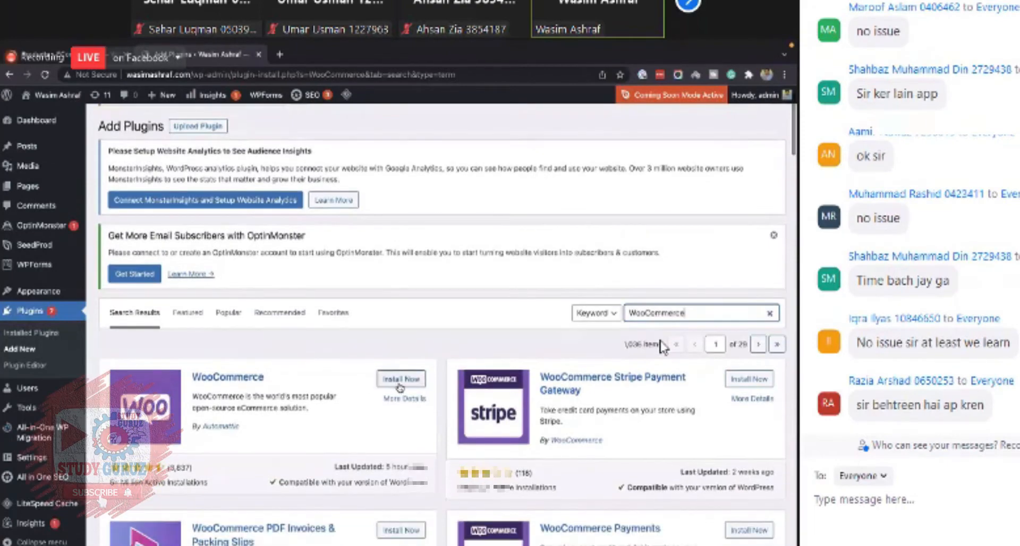
{"action": "left_click", "coordinate": [399, 383]}
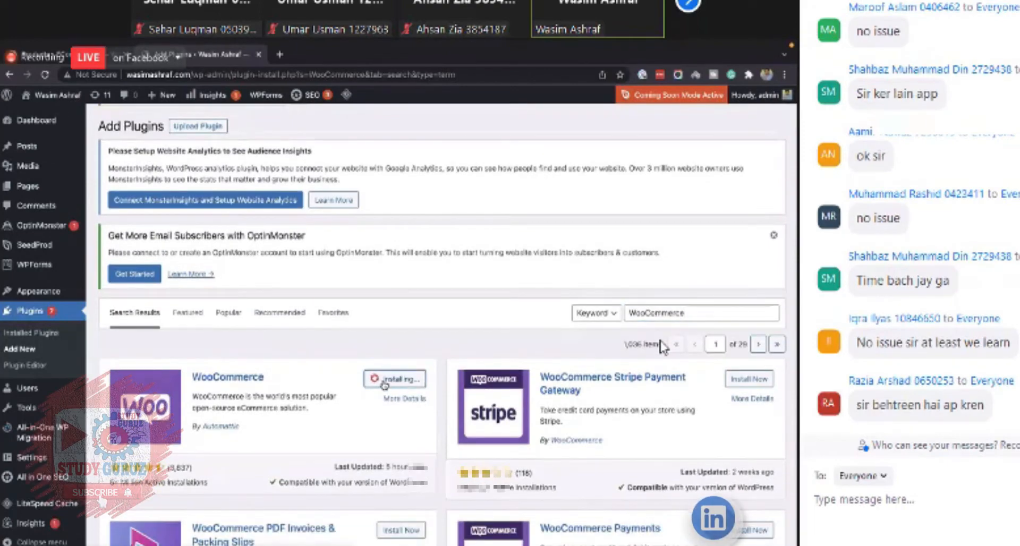
- Review the WooCommerce setup wizard's store details form
{"action": "scroll", "coordinate": [388, 385], "scroll_direction": "down", "scroll_amount": 1}
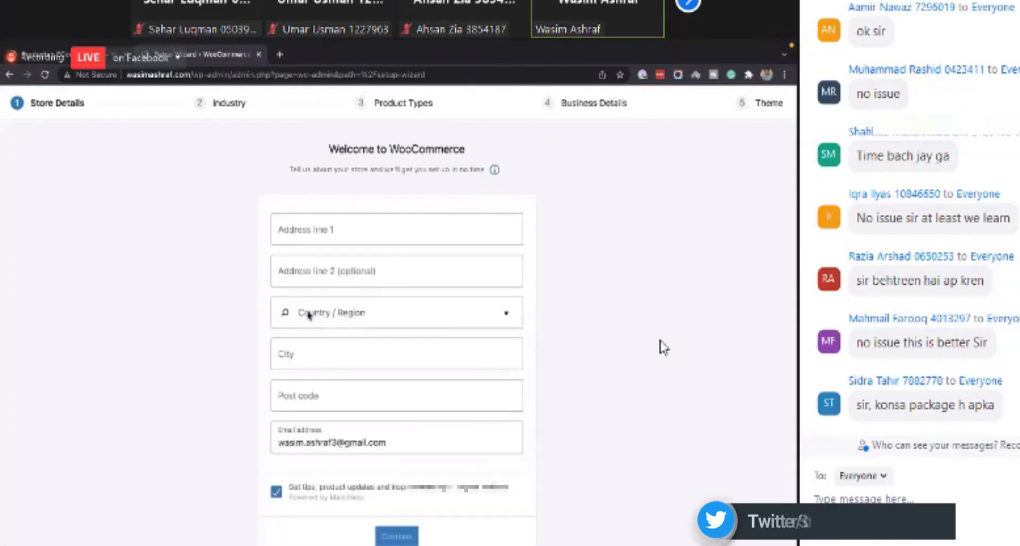
{"action": "scroll", "coordinate": [414, 334], "scroll_direction": "down", "scroll_amount": 2}
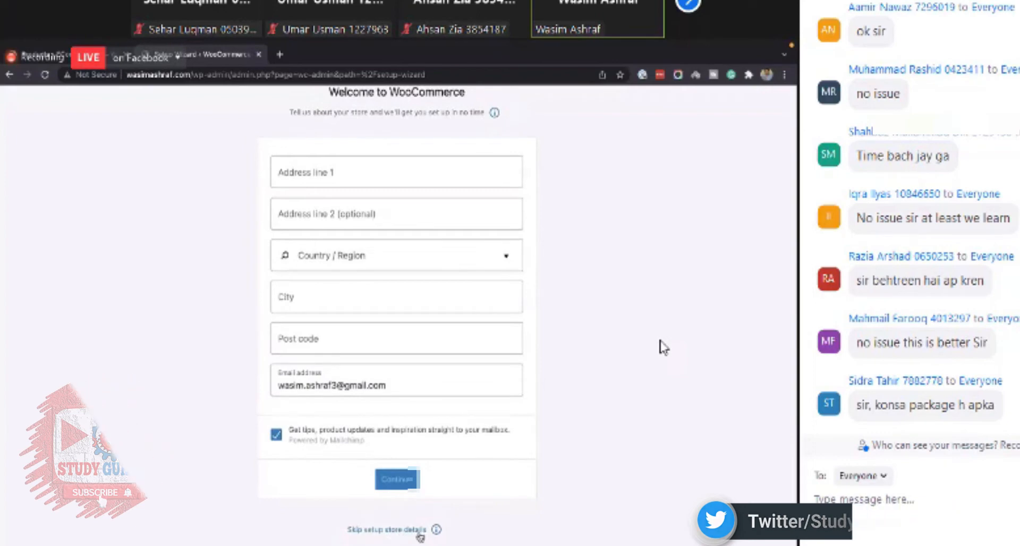
{"action": "scroll", "coordinate": [430, 510], "scroll_direction": "up", "scroll_amount": 1}
{"action": "scroll", "coordinate": [376, 489], "scroll_direction": "down", "scroll_amount": 1}
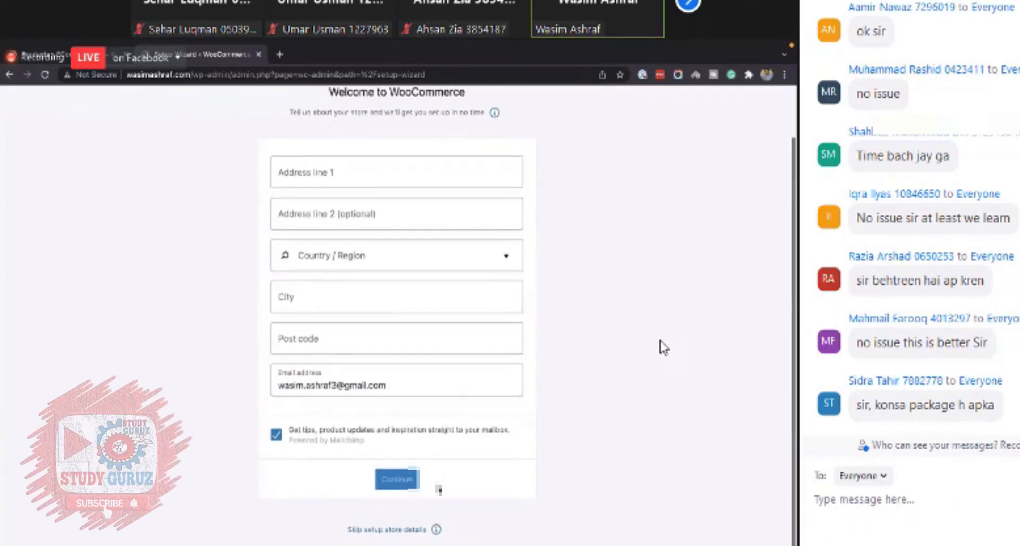
{"action": "scroll", "coordinate": [387, 526], "scroll_direction": "up", "scroll_amount": 3}
{"action": "scroll", "coordinate": [385, 488], "scroll_direction": "up", "scroll_amount": 1}
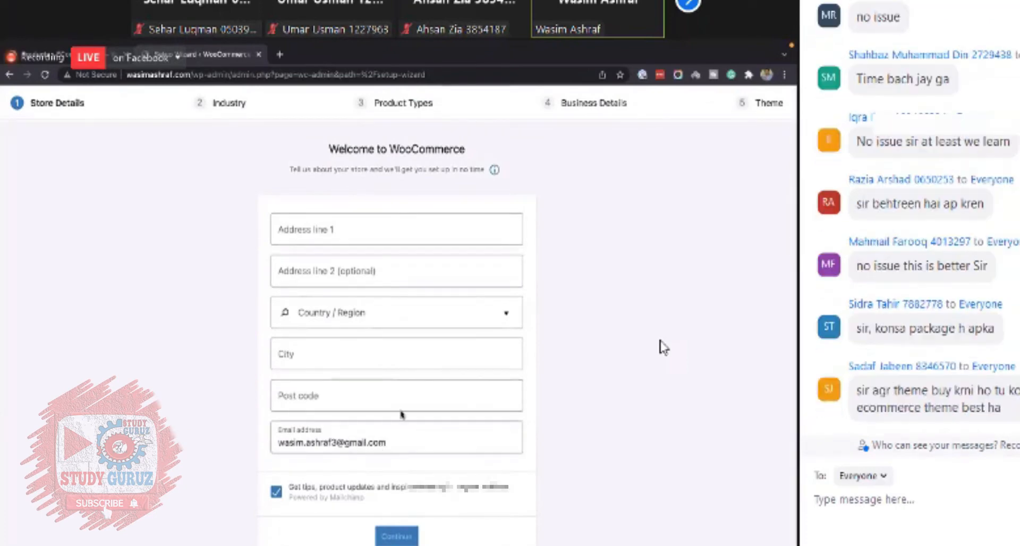
- Skip the store details step of the WooCommerce setup wizard
{"action": "scroll", "coordinate": [339, 361], "scroll_direction": "down", "scroll_amount": 4}
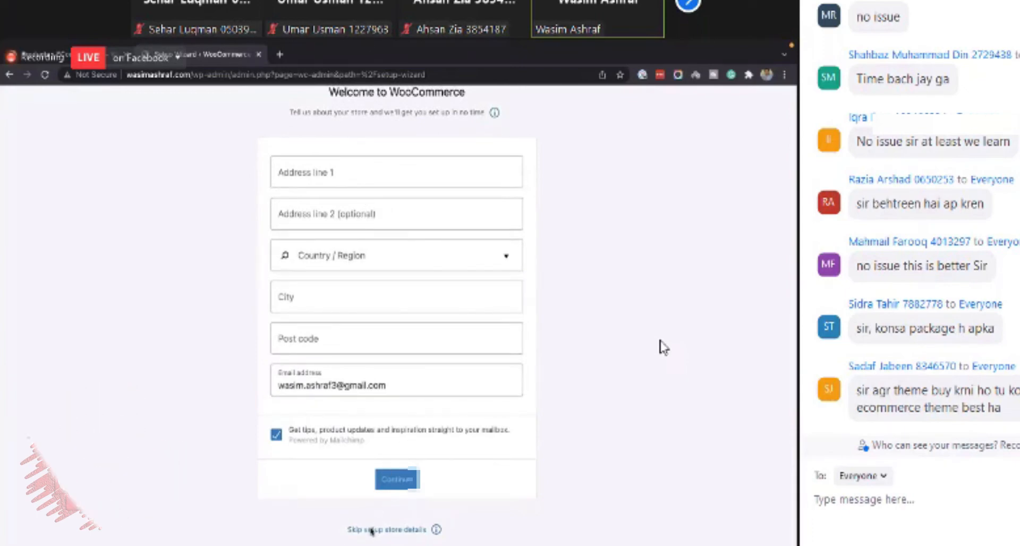
{"action": "left_click", "coordinate": [393, 530]}
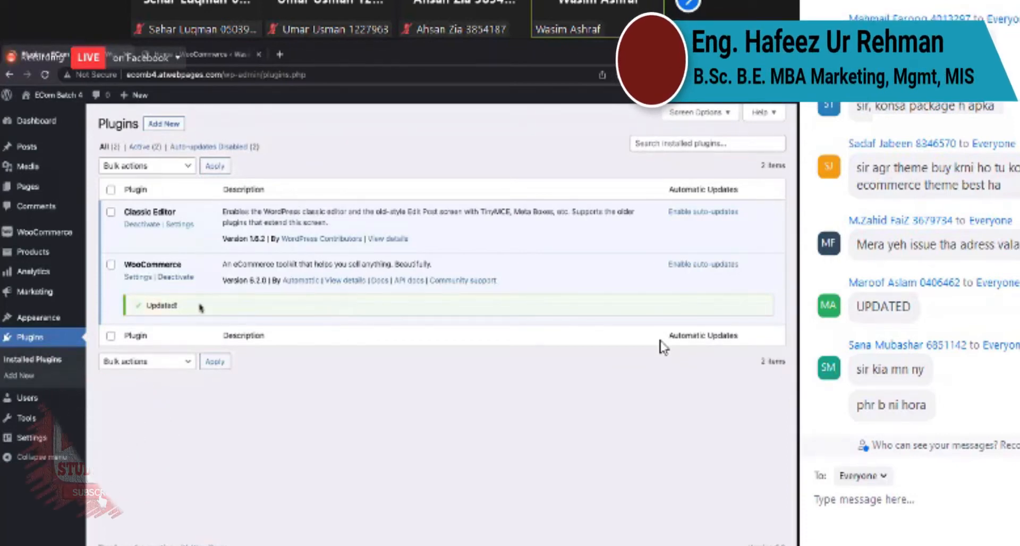
- Open the product categories page and enter a new category named Rings with the slug rings
{"action": "mouse_move", "coordinate": [64, 252]}
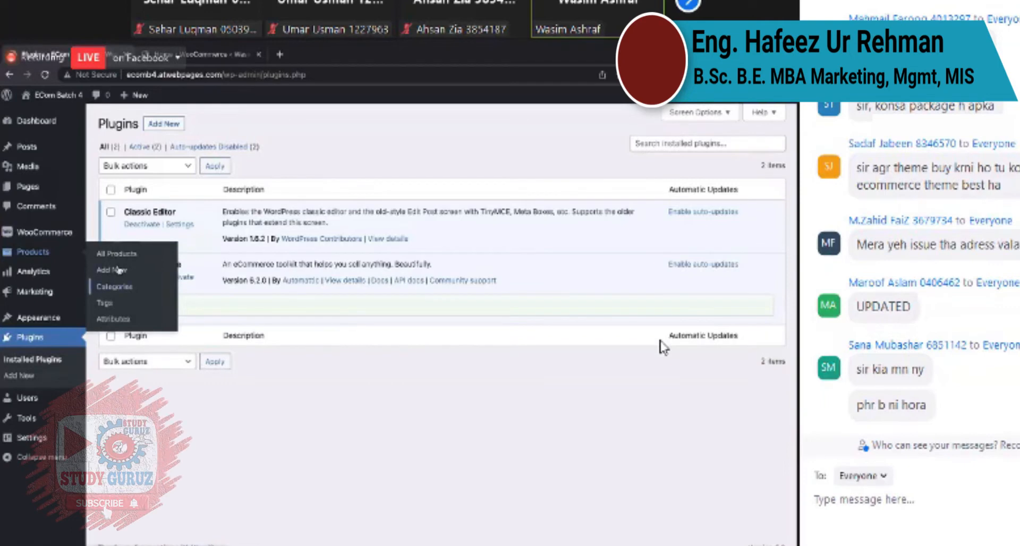
{"action": "left_click", "coordinate": [116, 271]}
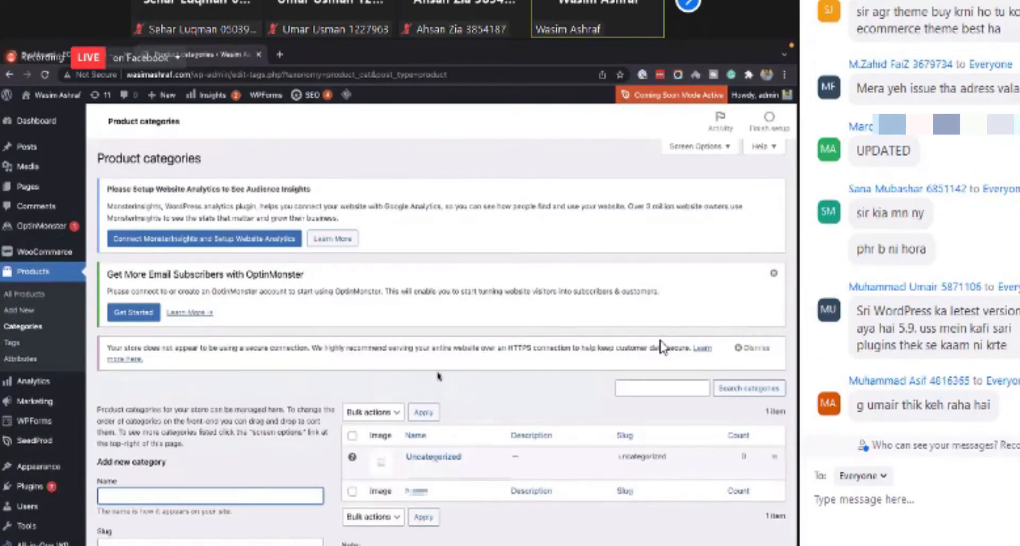
{"action": "scroll", "coordinate": [662, 347], "scroll_direction": "down", "scroll_amount": 4}
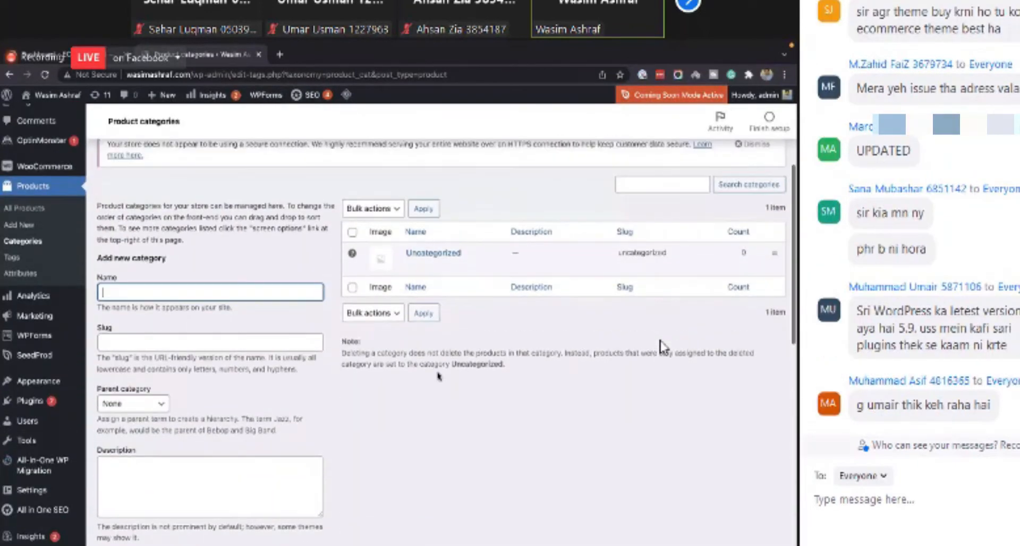
{"action": "scroll", "coordinate": [438, 376], "scroll_direction": "up", "scroll_amount": 2}
{"action": "scroll", "coordinate": [438, 376], "scroll_direction": "down", "scroll_amount": 2}
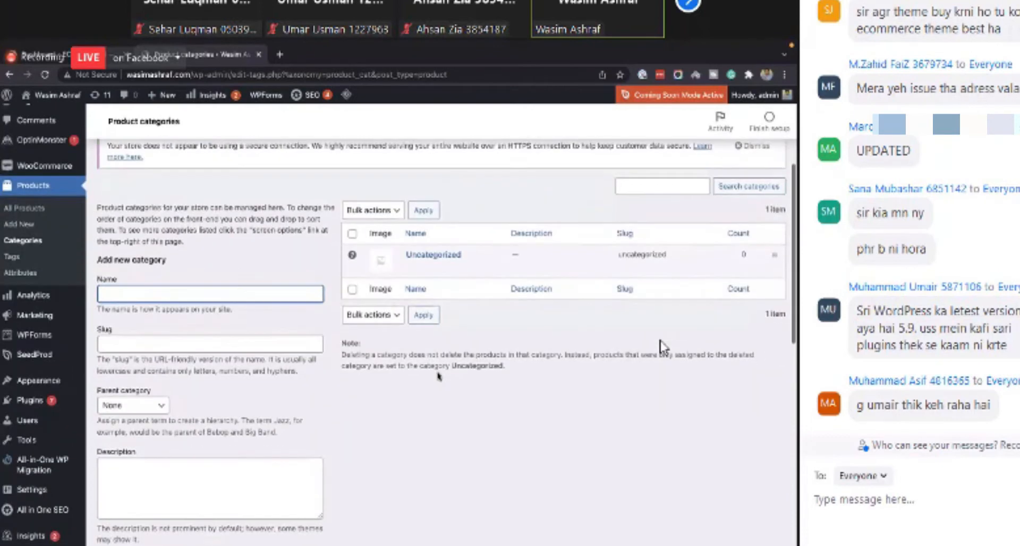
{"action": "scroll", "coordinate": [438, 376], "scroll_direction": "down", "scroll_amount": 1}
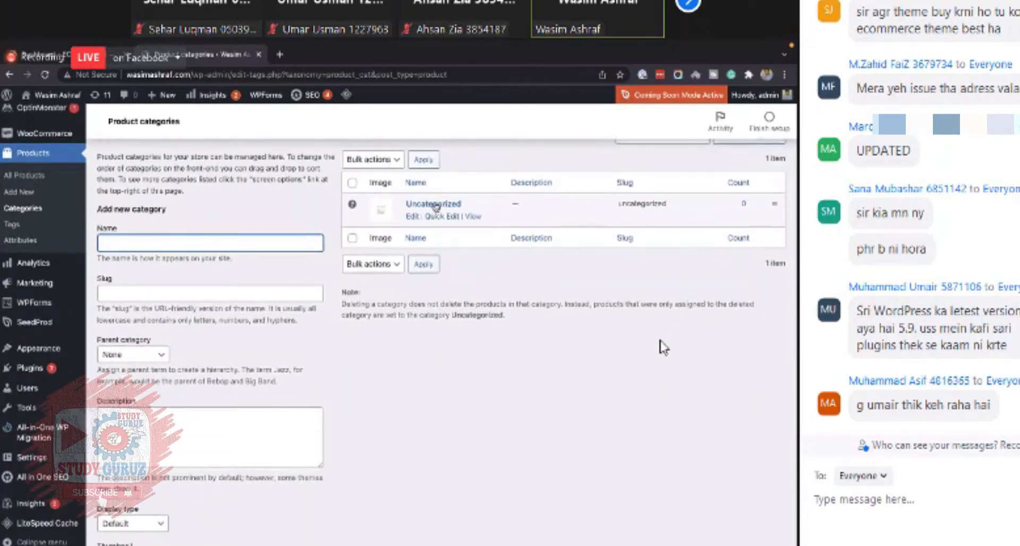
{"action": "scroll", "coordinate": [661, 347], "scroll_direction": "down", "scroll_amount": 1}
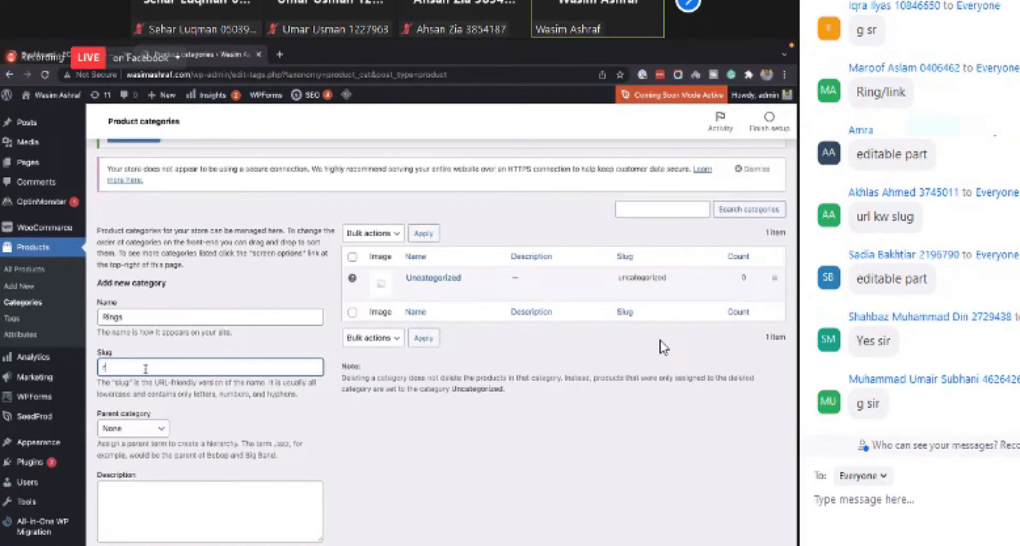
{"action": "type", "text": "rings"}
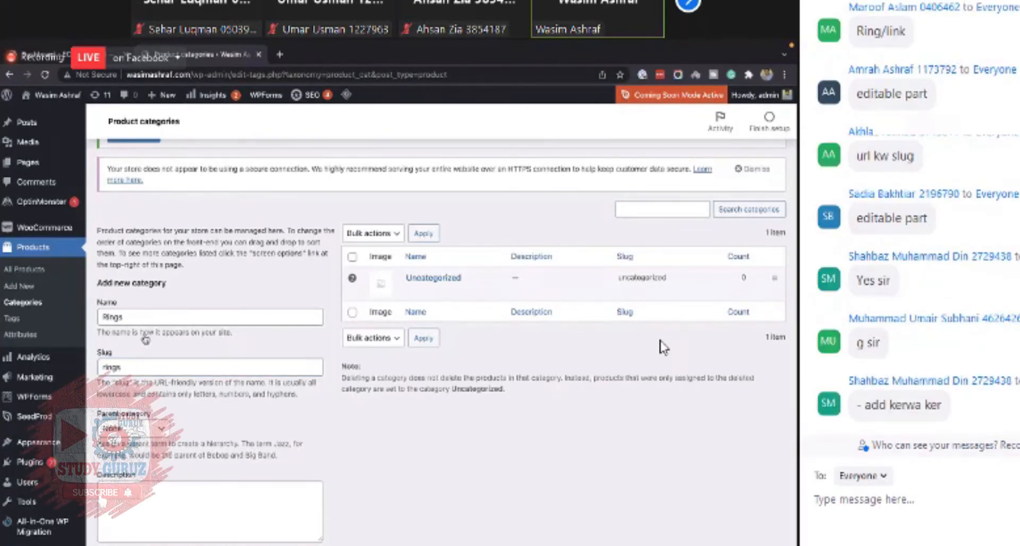
- Review the new category's parent category, description and display type options, keeping the parent as None
{"action": "scroll", "coordinate": [663, 348], "scroll_direction": "down", "scroll_amount": 2}
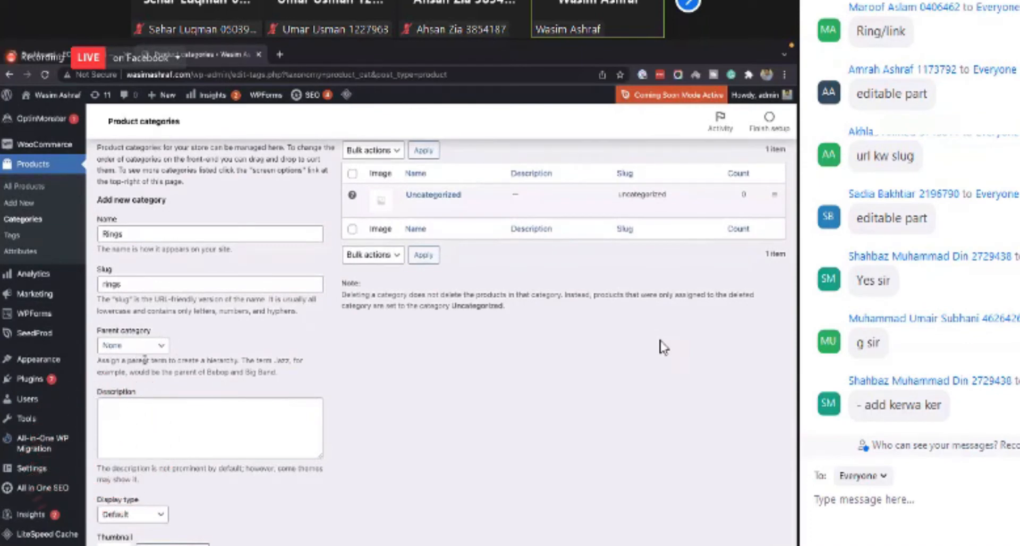
{"action": "left_click", "coordinate": [144, 349]}
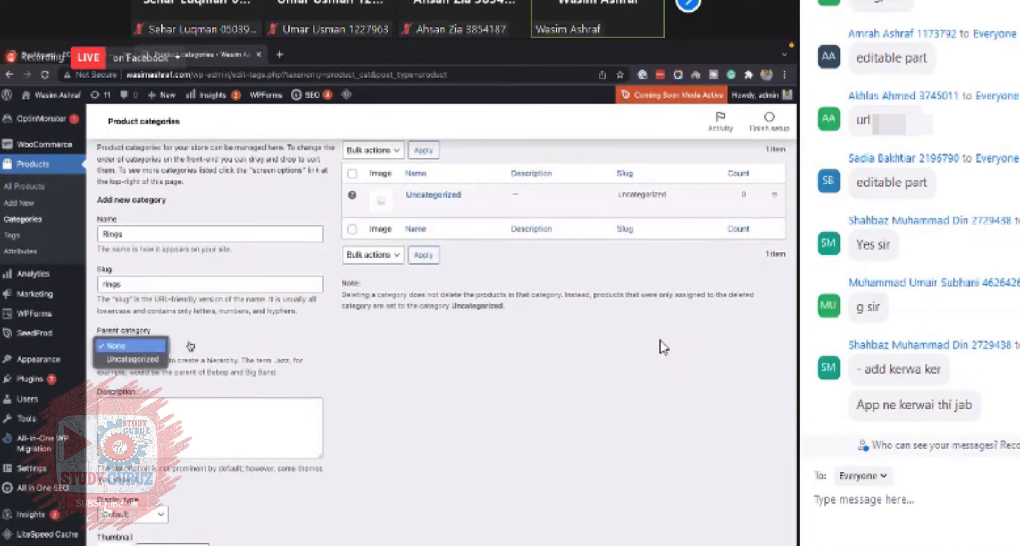
{"action": "left_click", "coordinate": [135, 346]}
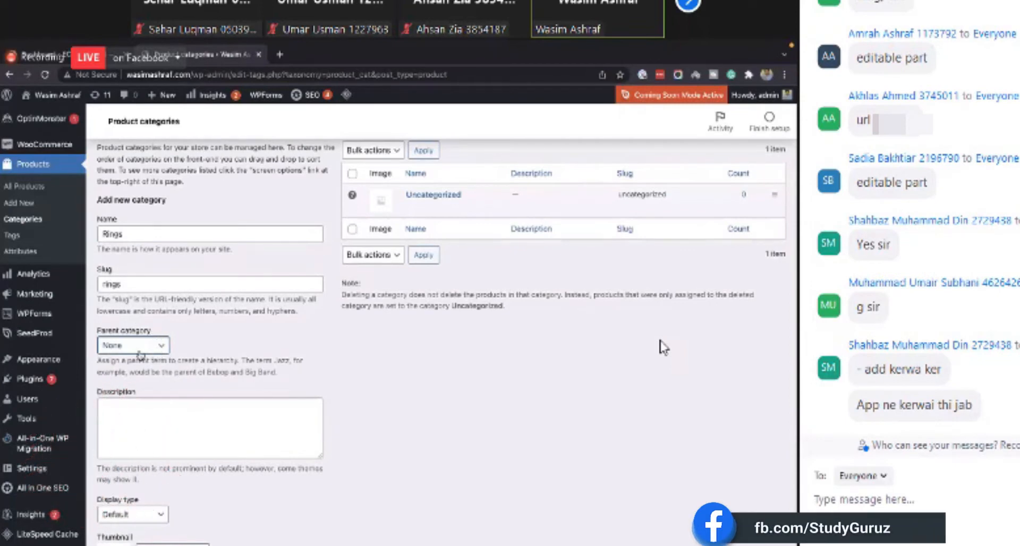
{"action": "scroll", "coordinate": [181, 359], "scroll_direction": "down", "scroll_amount": 1}
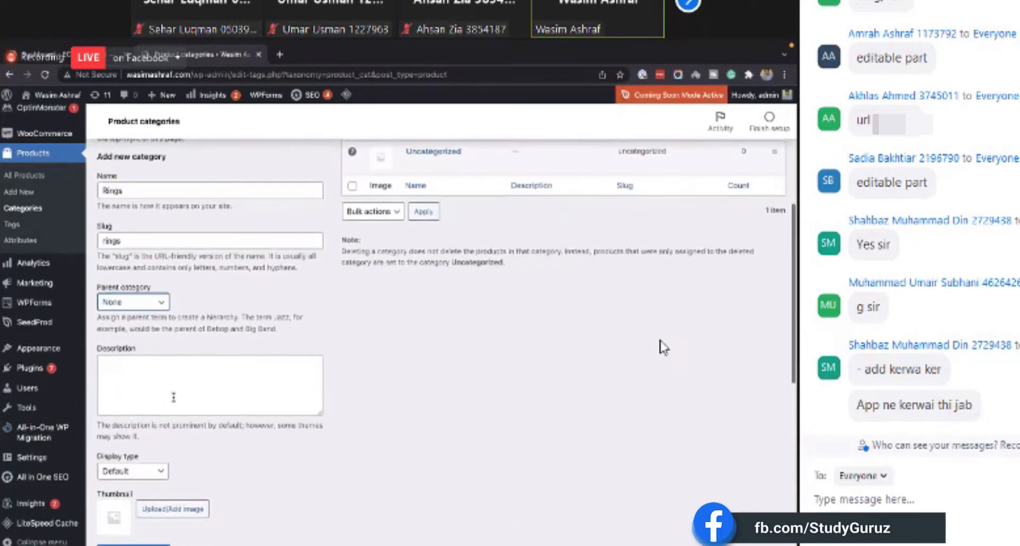
{"action": "scroll", "coordinate": [186, 364], "scroll_direction": "down", "scroll_amount": 3}
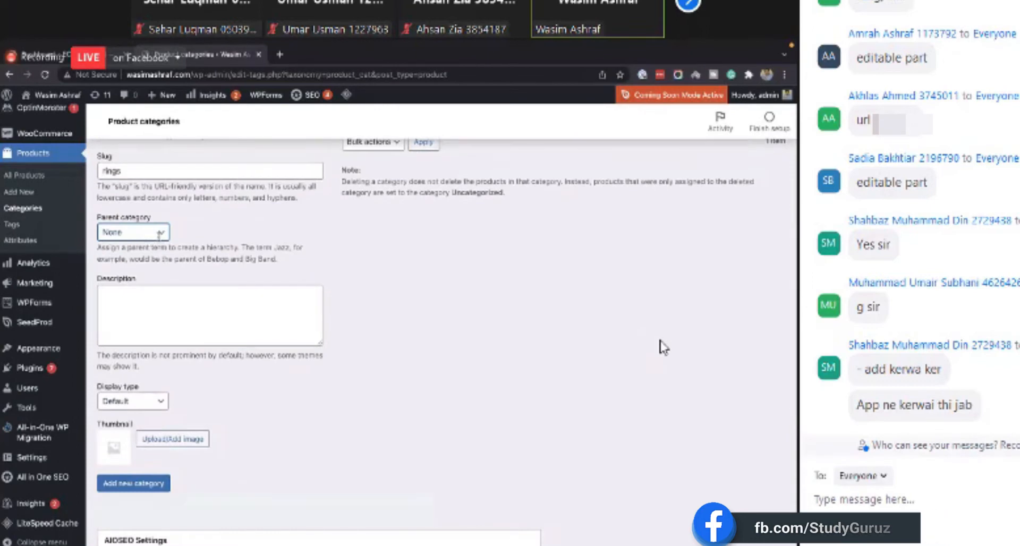
{"action": "scroll", "coordinate": [202, 271], "scroll_direction": "down", "scroll_amount": 1}
{"action": "left_click", "coordinate": [248, 294]}
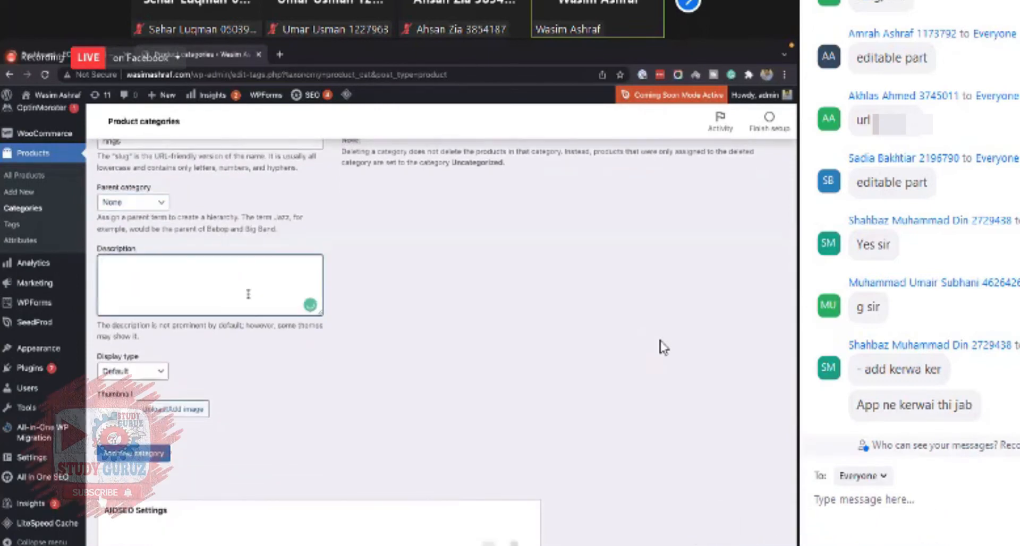
{"action": "scroll", "coordinate": [226, 366], "scroll_direction": "down", "scroll_amount": 1}
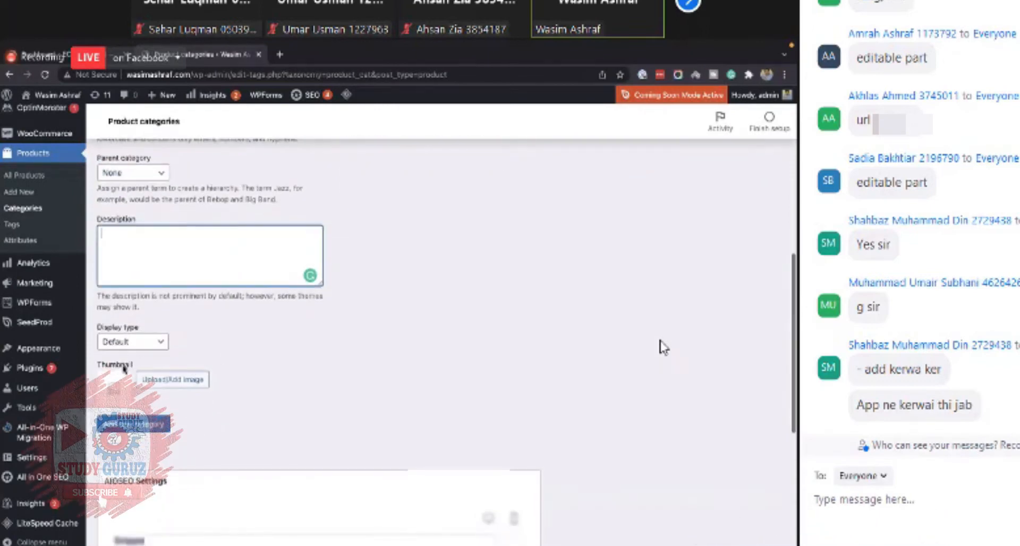
{"action": "left_click", "coordinate": [132, 342]}
{"action": "left_click", "coordinate": [255, 357]}
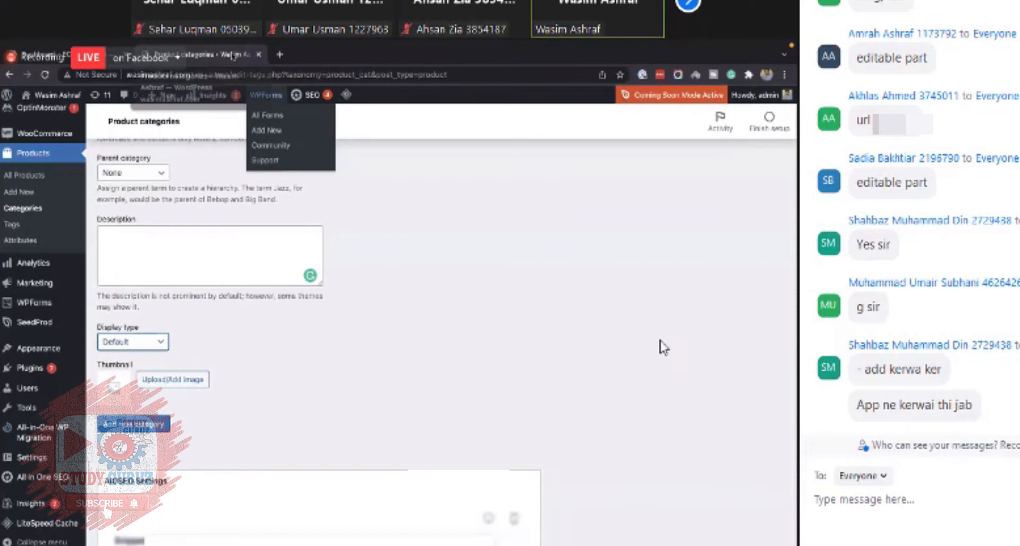
{"action": "left_click", "coordinate": [364, 321]}
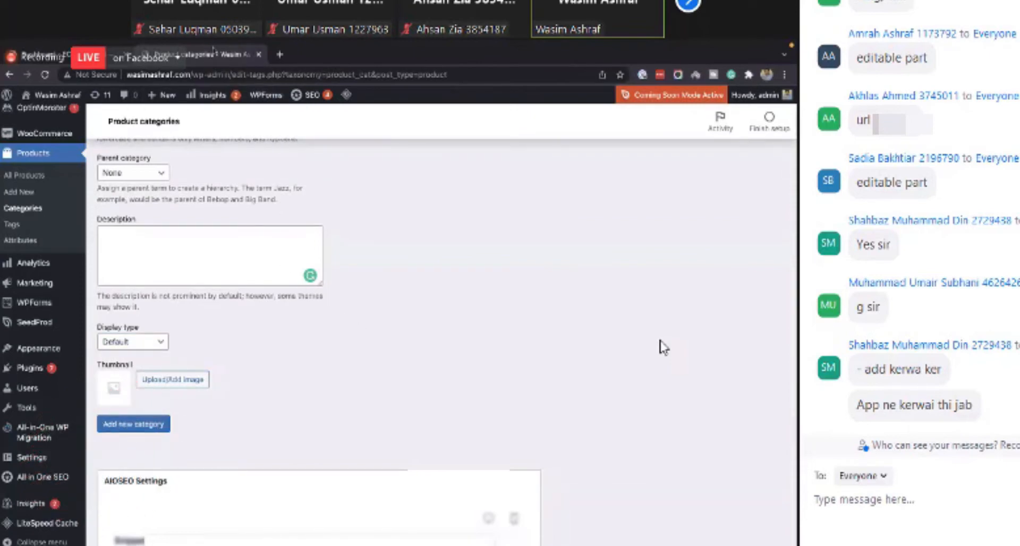
- In a new browser tab, search Google Images for rings for girls
{"action": "right_click", "coordinate": [213, 53]}
{"action": "left_click", "coordinate": [233, 56]}
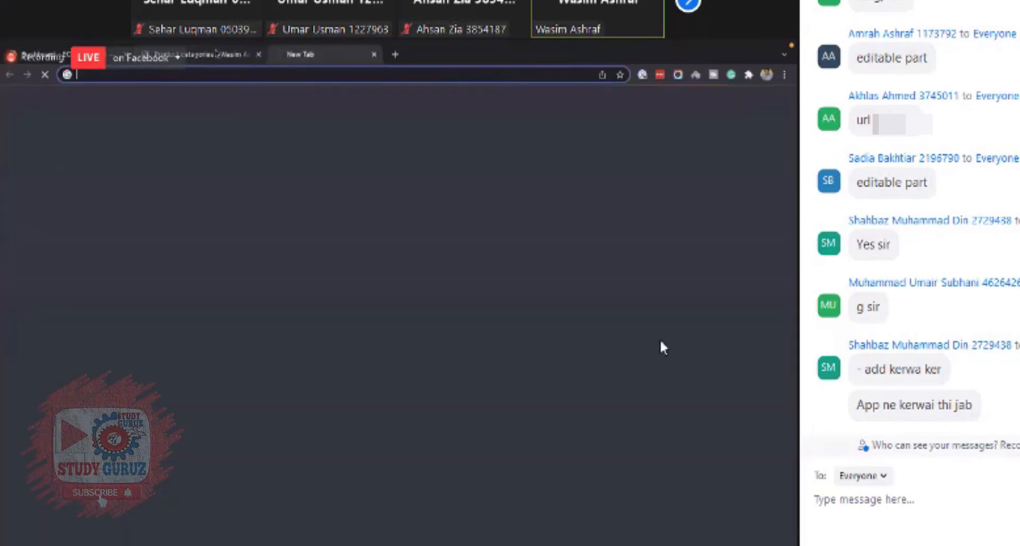
{"action": "type", "text": "ngs"}
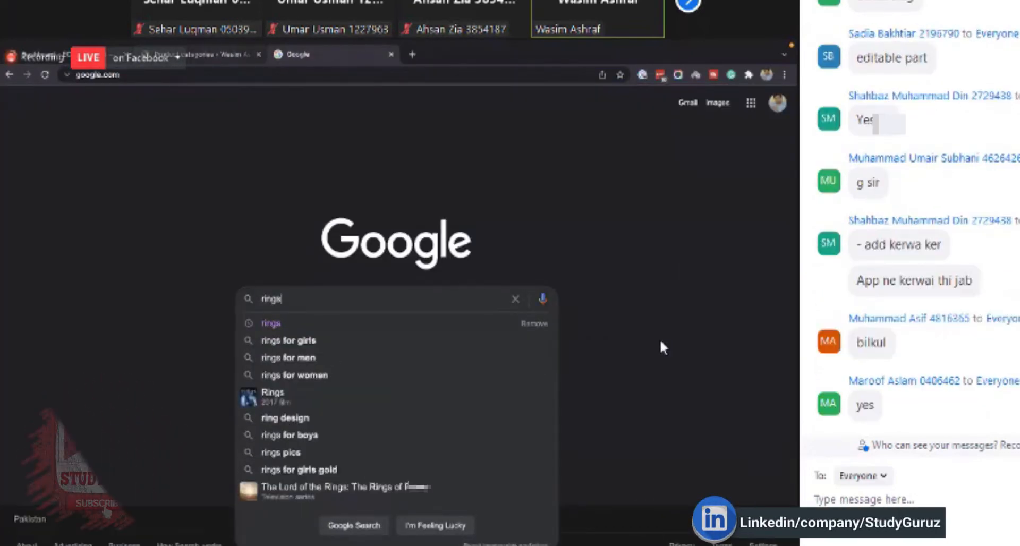
{"action": "key", "text": "Down"}
{"action": "key", "text": "Down"}
{"action": "key", "text": "Return"}
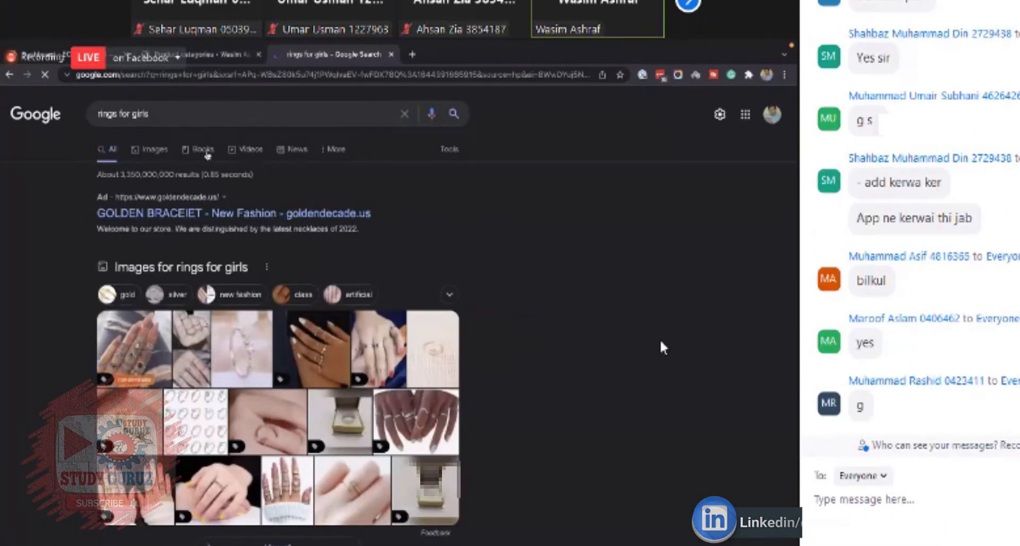
{"action": "left_click", "coordinate": [154, 150]}
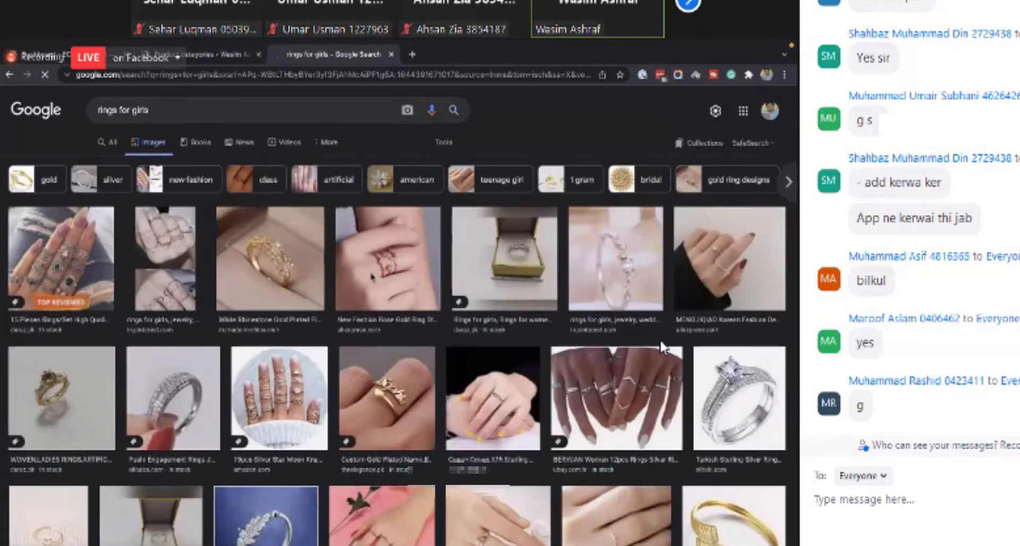
- Open a ring image result in a new tab and visit its source product page
{"action": "scroll", "coordinate": [372, 276], "scroll_direction": "down", "scroll_amount": 1}
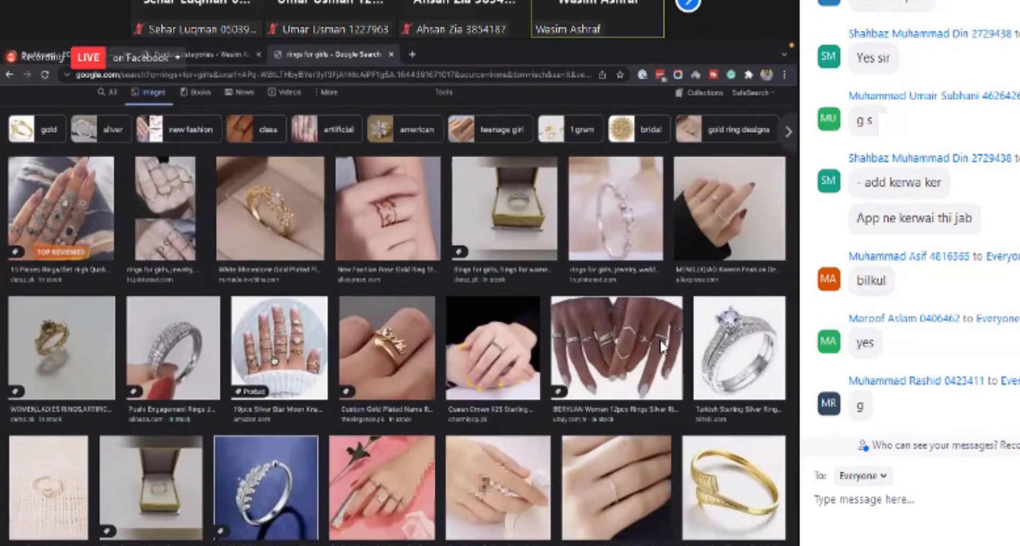
{"action": "scroll", "coordinate": [662, 346], "scroll_direction": "down", "scroll_amount": 3}
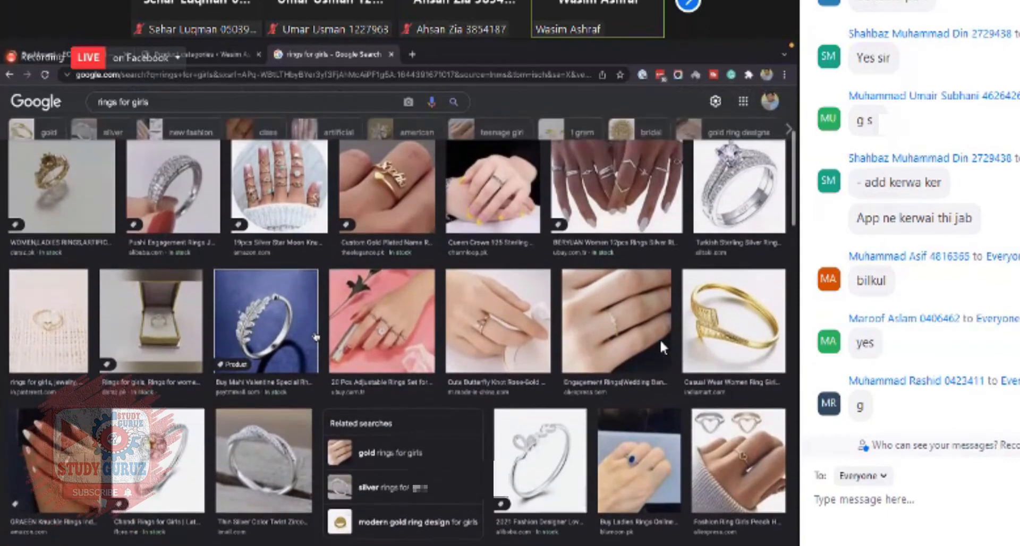
{"action": "scroll", "coordinate": [663, 346], "scroll_direction": "down", "scroll_amount": 3}
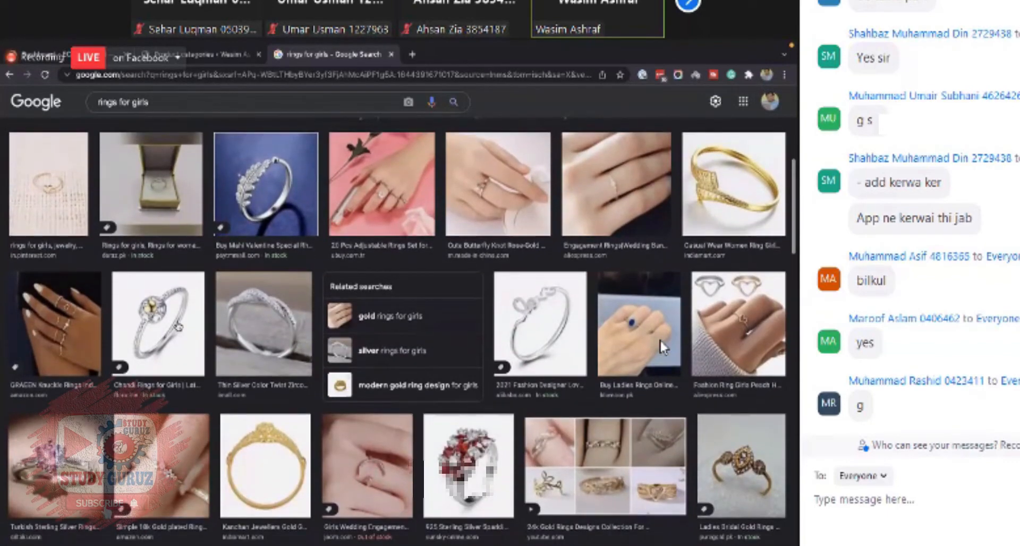
{"action": "right_click", "coordinate": [179, 326]}
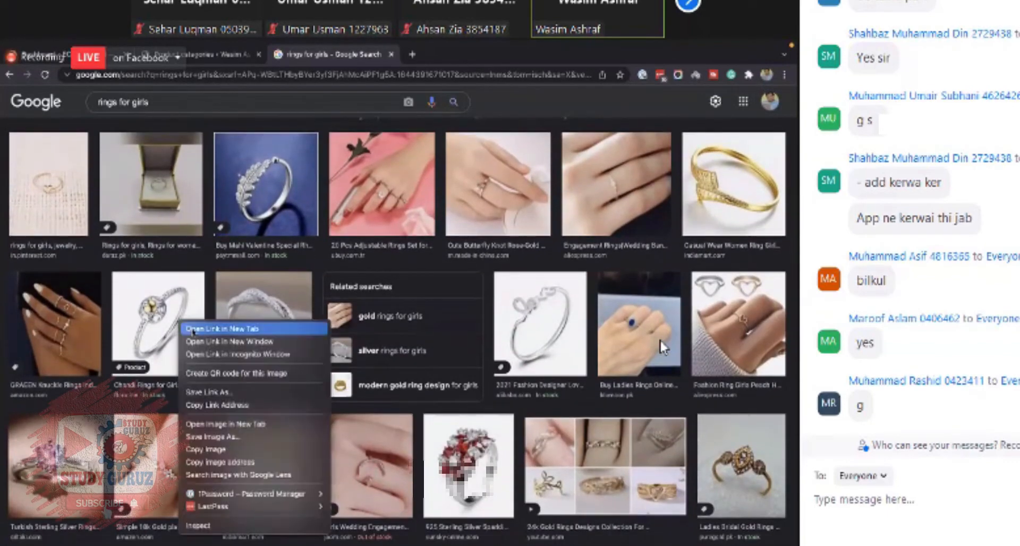
{"action": "left_click", "coordinate": [222, 329]}
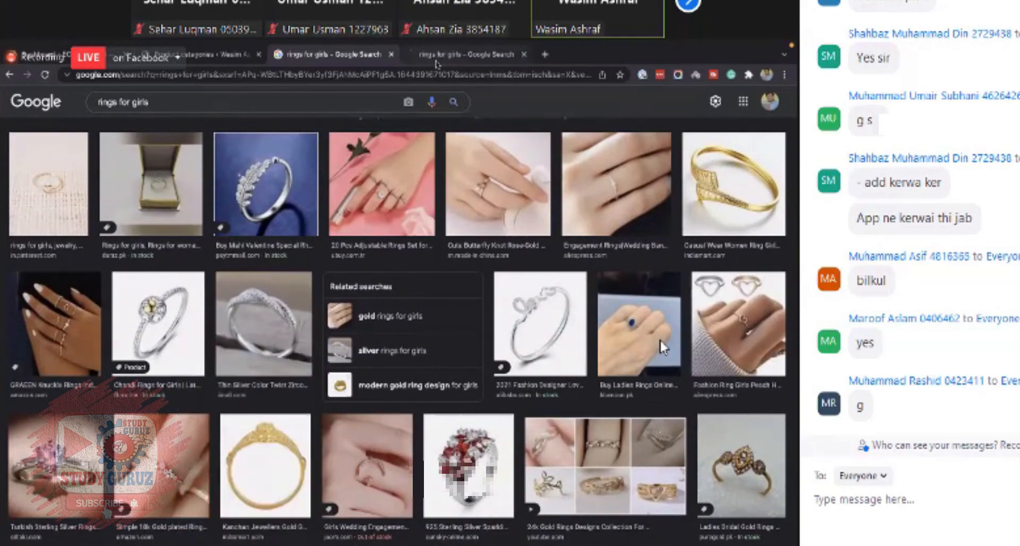
{"action": "left_click", "coordinate": [436, 55]}
{"action": "scroll", "coordinate": [263, 380], "scroll_direction": "down", "scroll_amount": 2}
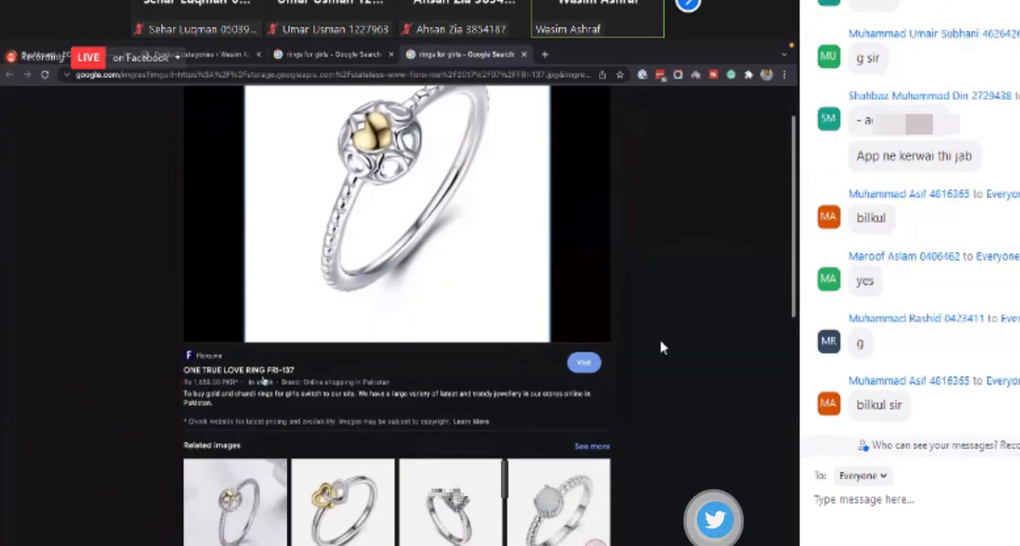
{"action": "left_click", "coordinate": [250, 371]}
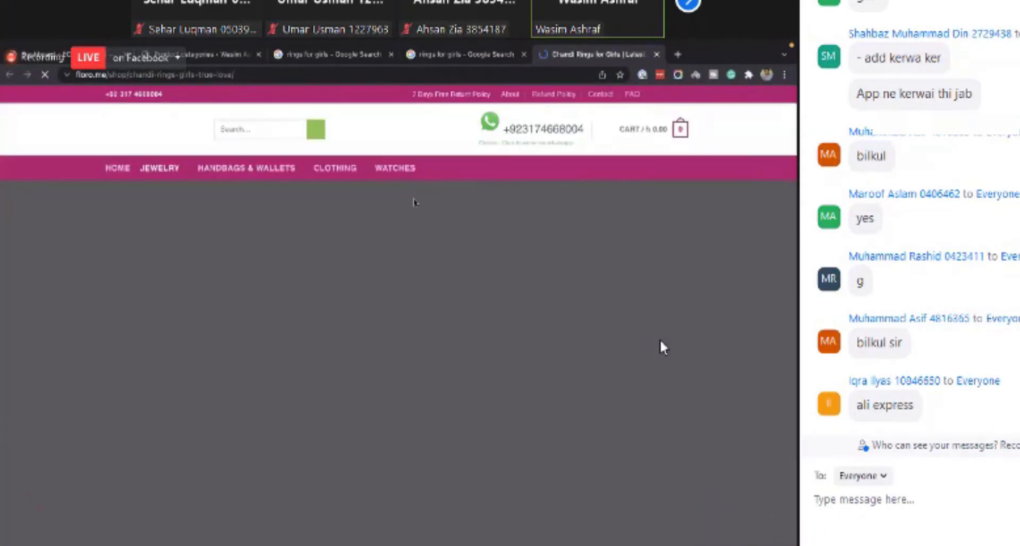
{"action": "scroll", "coordinate": [385, 248], "scroll_direction": "down", "scroll_amount": 4}
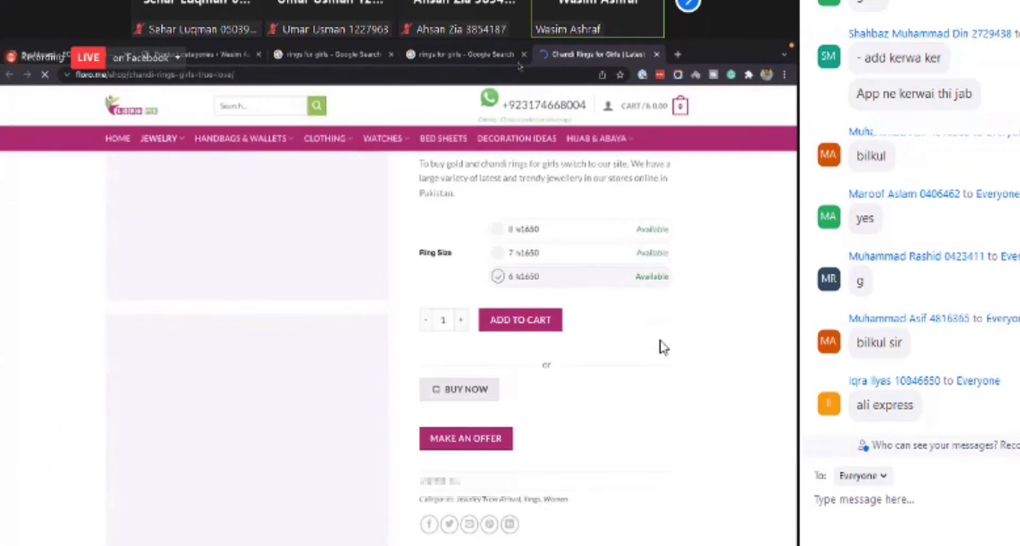
- Close that product page and open the product page of a related interlocking hearts ring
{"action": "left_click", "coordinate": [656, 54]}
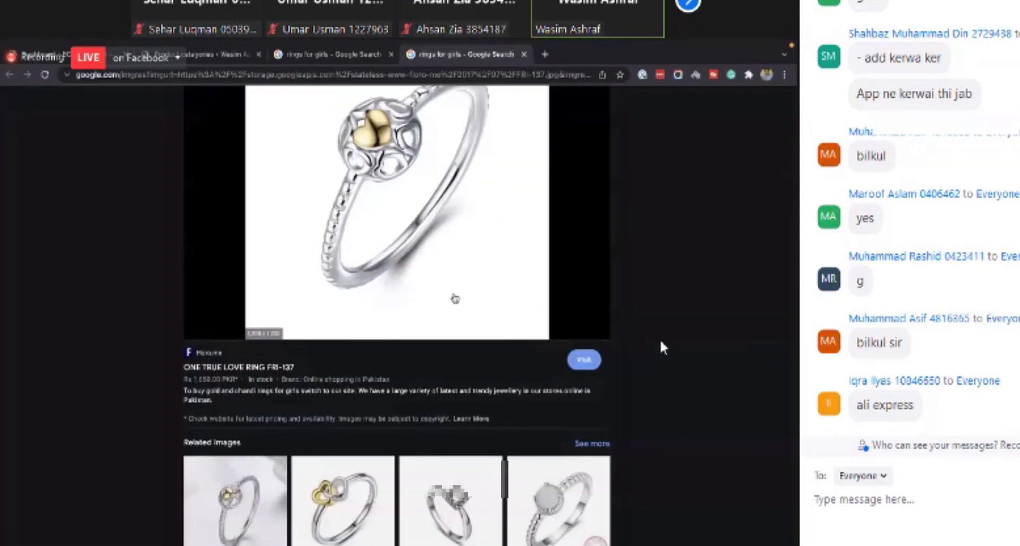
{"action": "scroll", "coordinate": [449, 297], "scroll_direction": "down", "scroll_amount": 5}
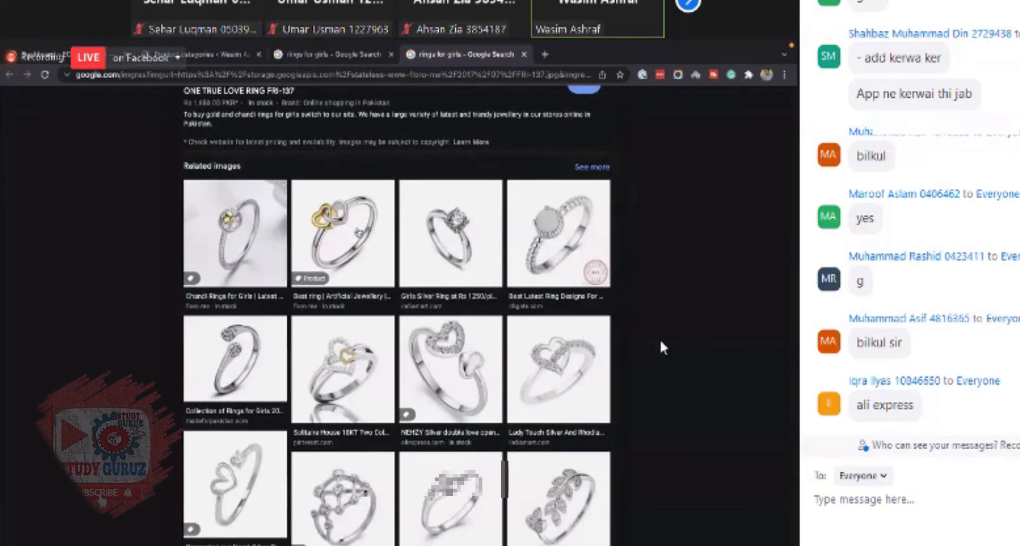
{"action": "left_click", "coordinate": [357, 232]}
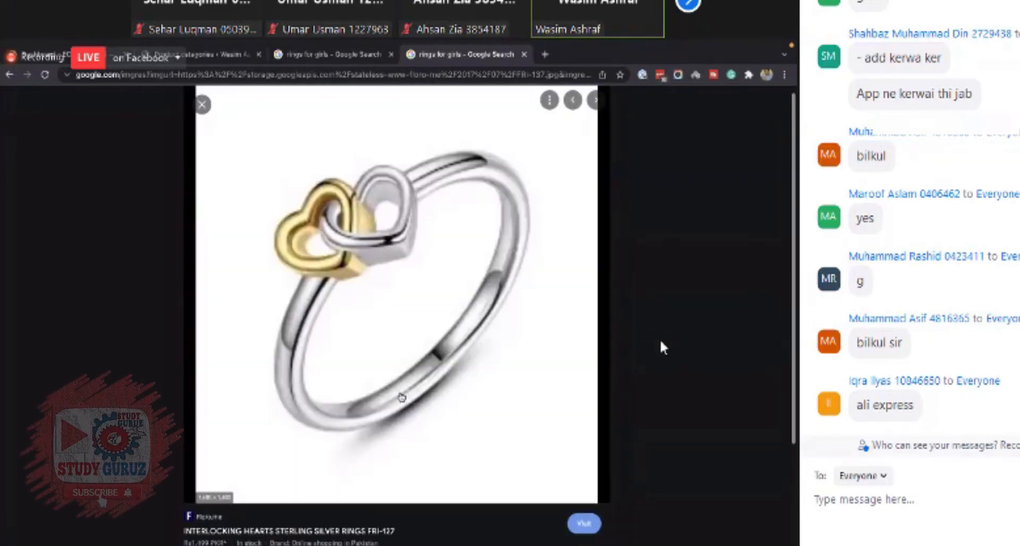
{"action": "left_click", "coordinate": [583, 422]}
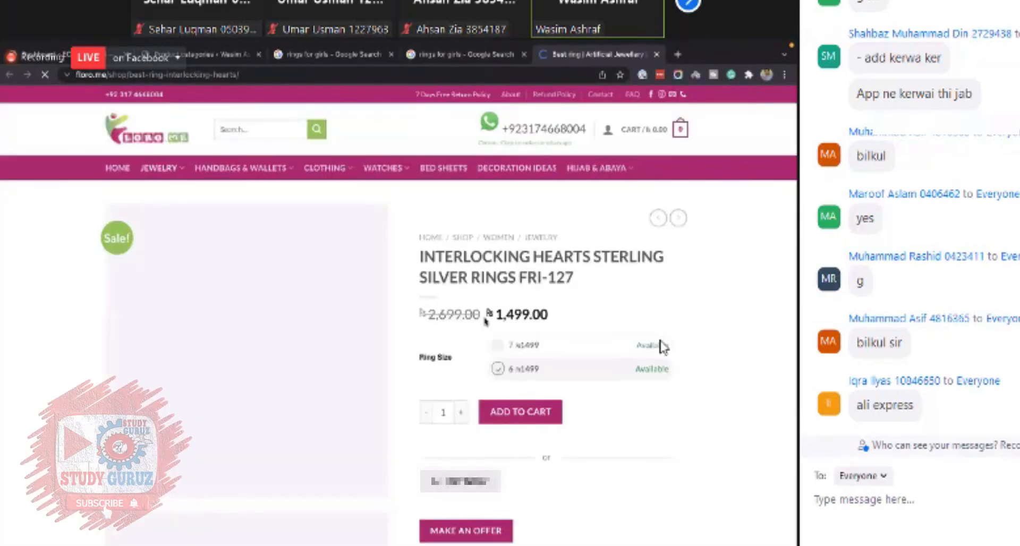
{"action": "scroll", "coordinate": [662, 348], "scroll_direction": "down", "scroll_amount": 3}
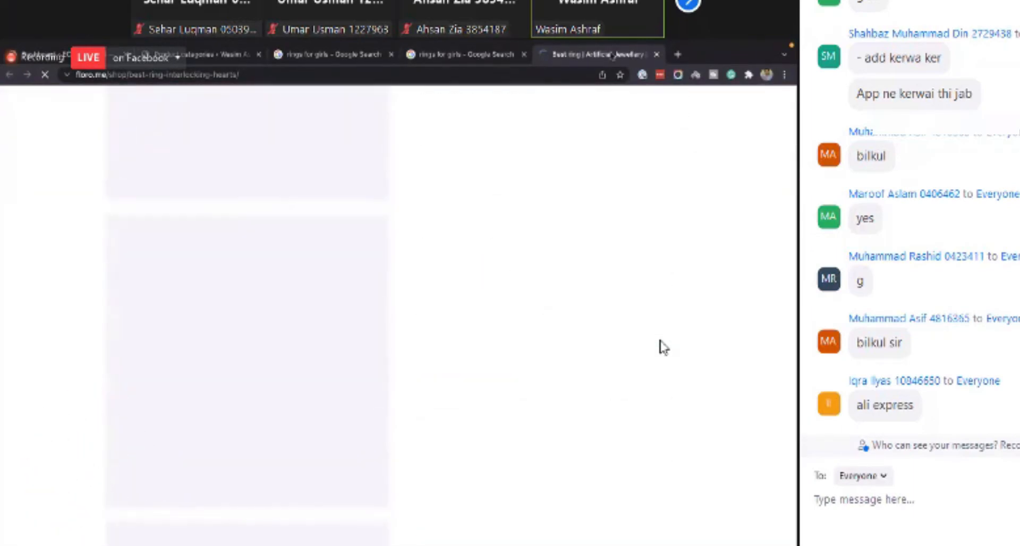
- Return to the Google image results for rings for girls and browse through them
{"action": "left_click", "coordinate": [473, 56]}
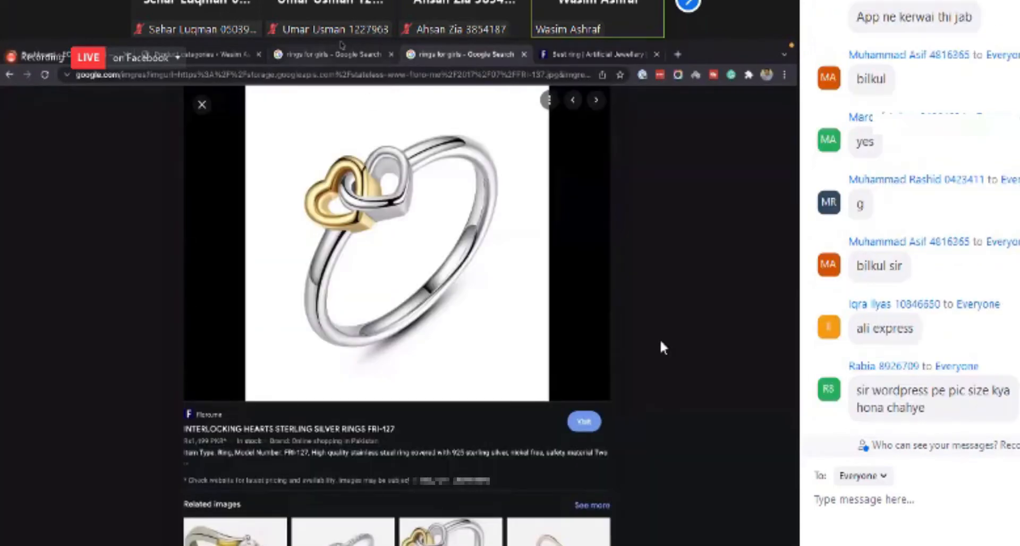
{"action": "left_click", "coordinate": [308, 57]}
{"action": "scroll", "coordinate": [308, 344], "scroll_direction": "down", "scroll_amount": 5}
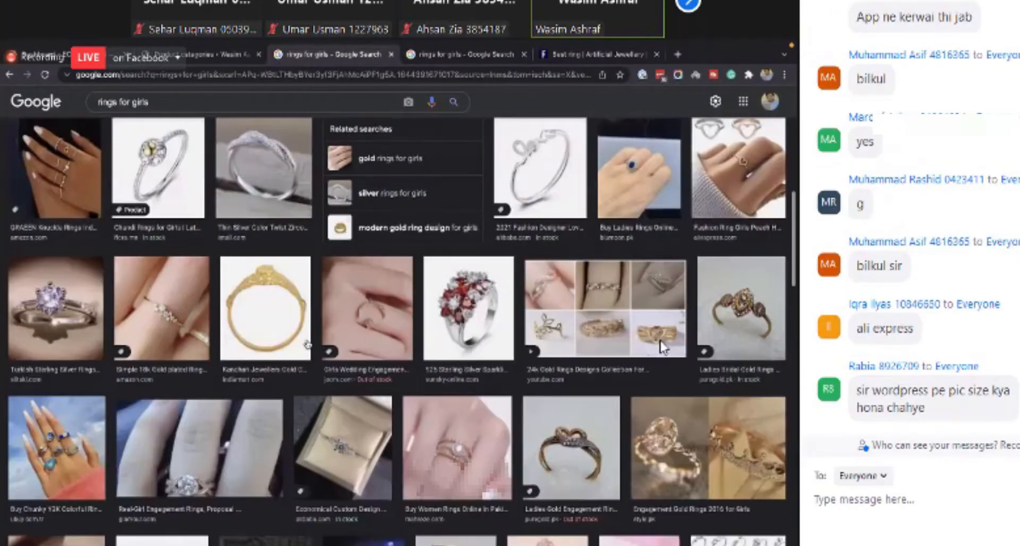
{"action": "scroll", "coordinate": [308, 343], "scroll_direction": "down", "scroll_amount": 6}
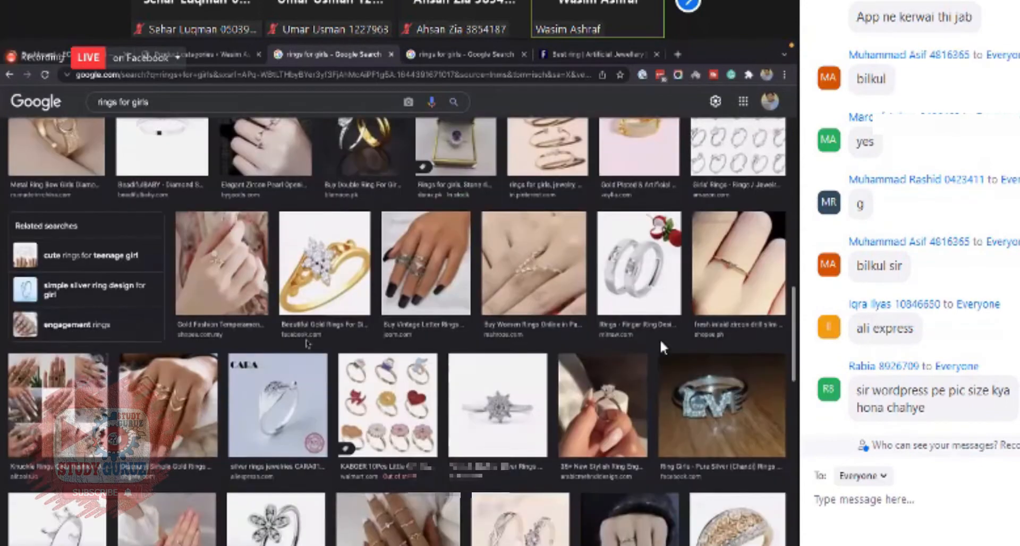
{"action": "scroll", "coordinate": [663, 348], "scroll_direction": "up", "scroll_amount": 10}
- Open a new tab and go to AliExpress
{"action": "key", "text": "ctrl+t"}
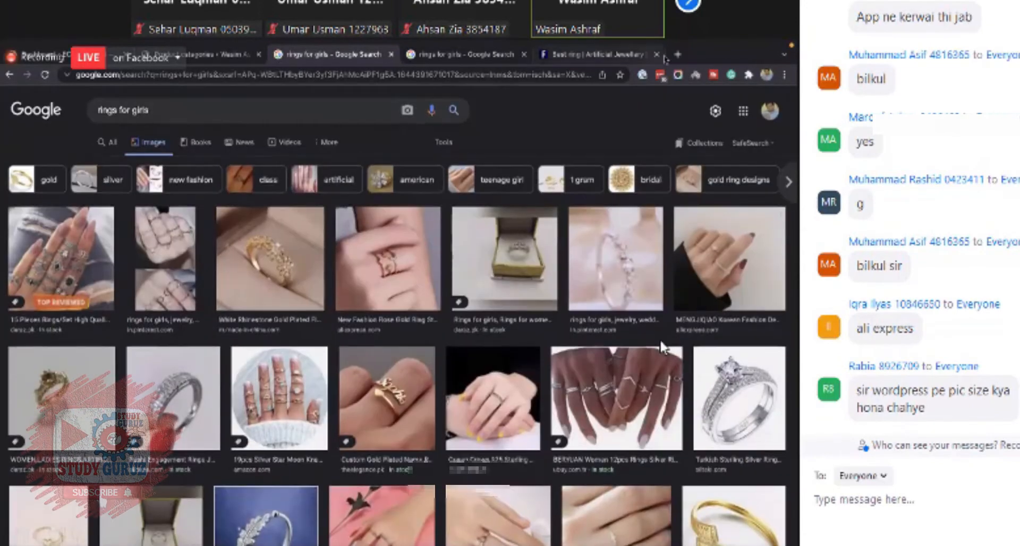
{"action": "type", "text": "Aliexp"}
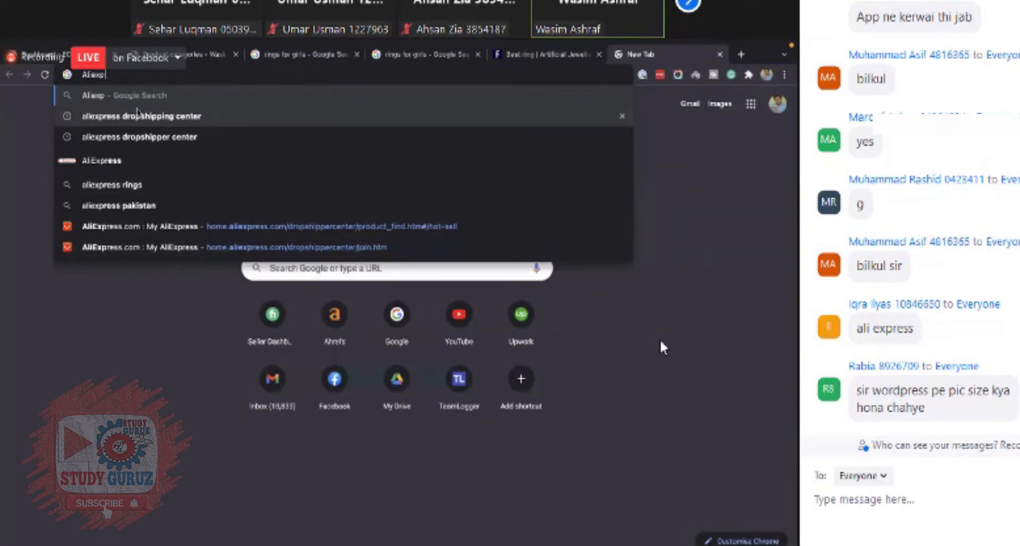
{"action": "type", "text": "ress.co"}
{"action": "key", "text": "Return"}
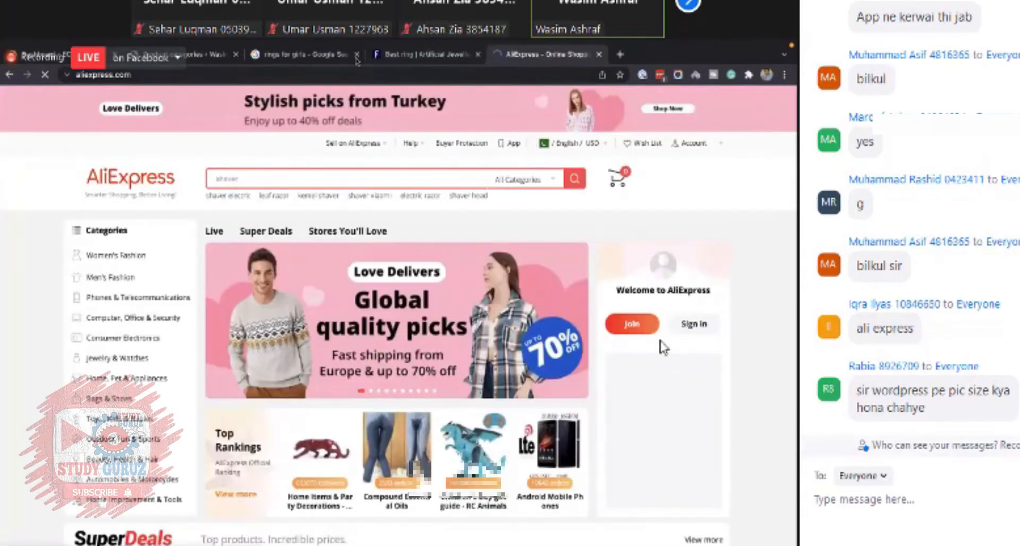
- Close the Google search tabs and the earlier ring product page
{"action": "left_click", "coordinate": [357, 55]}
{"action": "left_click", "coordinate": [356, 54]}
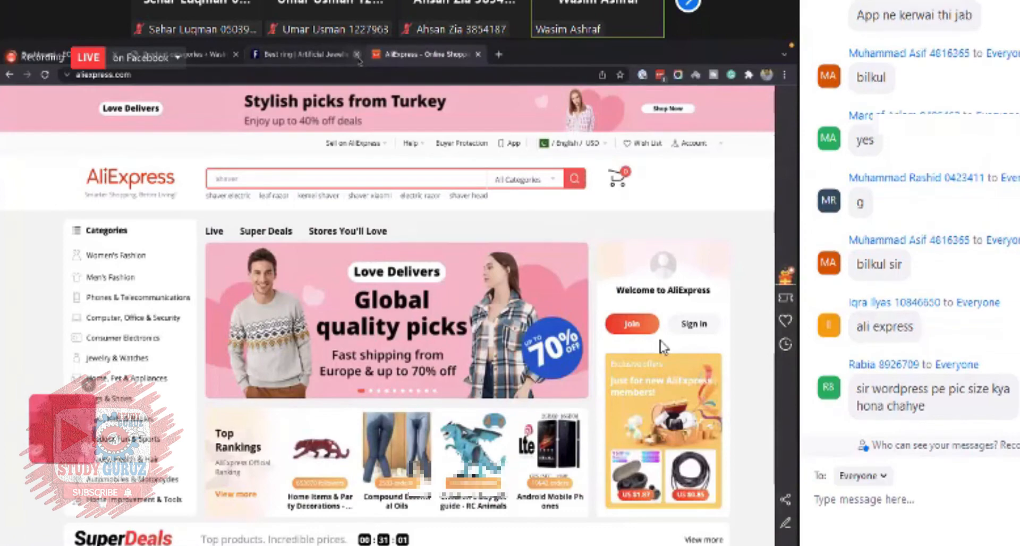
{"action": "left_click", "coordinate": [357, 55]}
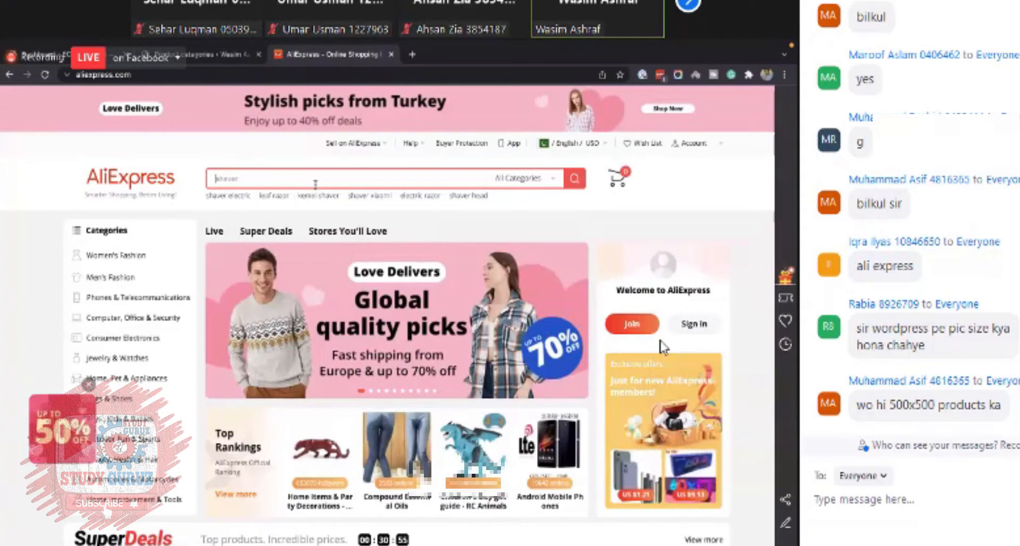
- Search AliExpress for rings for girls using the suggested search
{"action": "type", "text": "r"}
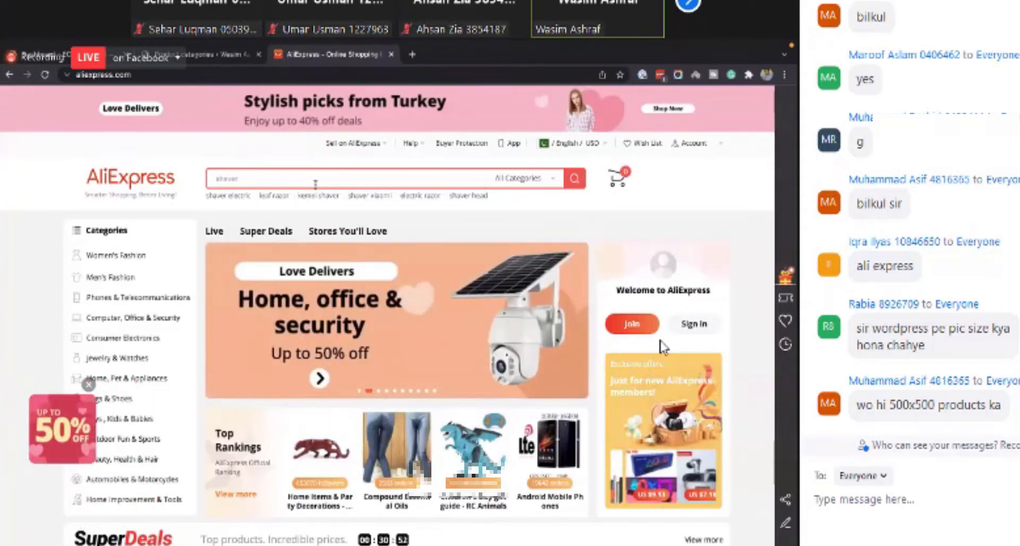
{"action": "type", "text": "ings"}
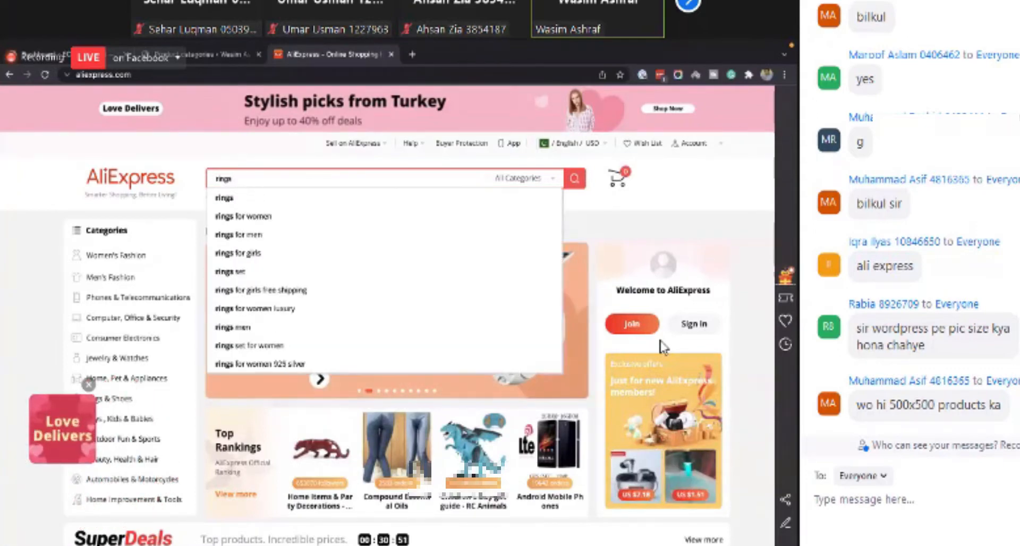
{"action": "left_click", "coordinate": [256, 253]}
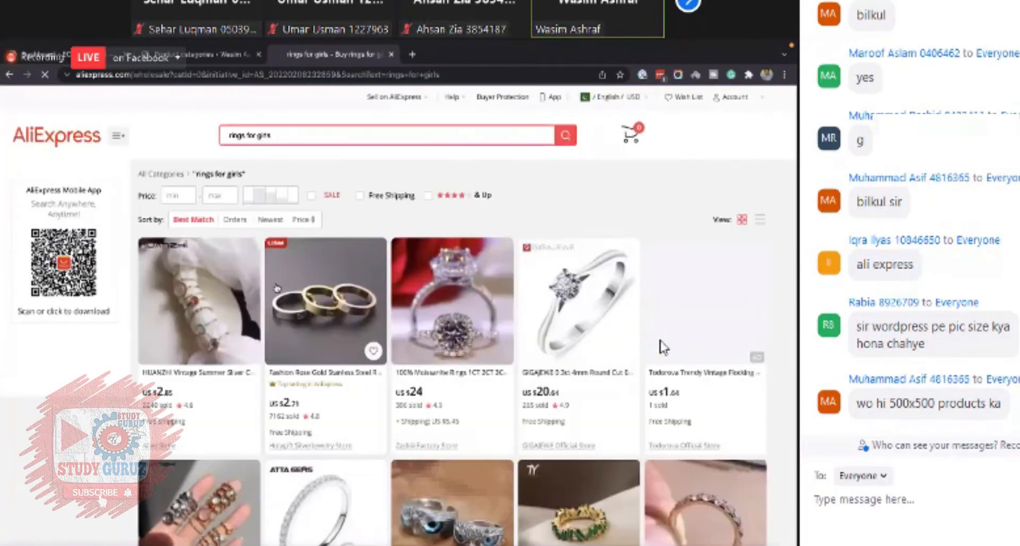
- Browse the rings for girls results and open the Fashion Rose Gold stainless steel ring product page
{"action": "scroll", "coordinate": [272, 284], "scroll_direction": "down", "scroll_amount": 3}
{"action": "scroll", "coordinate": [272, 284], "scroll_direction": "down", "scroll_amount": 4}
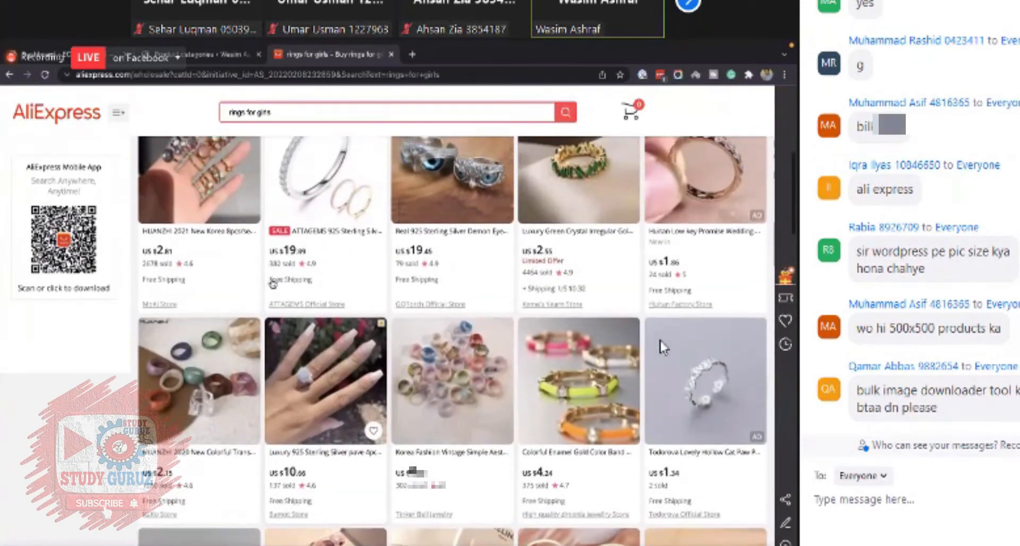
{"action": "scroll", "coordinate": [273, 284], "scroll_direction": "down", "scroll_amount": 5}
{"action": "scroll", "coordinate": [272, 284], "scroll_direction": "down", "scroll_amount": 10}
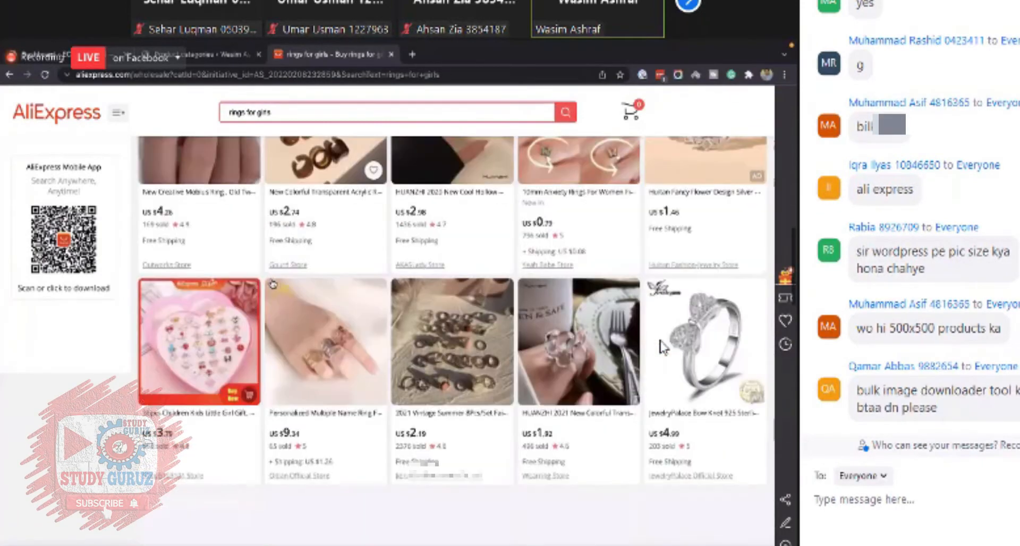
{"action": "scroll", "coordinate": [437, 232], "scroll_direction": "up", "scroll_amount": 3}
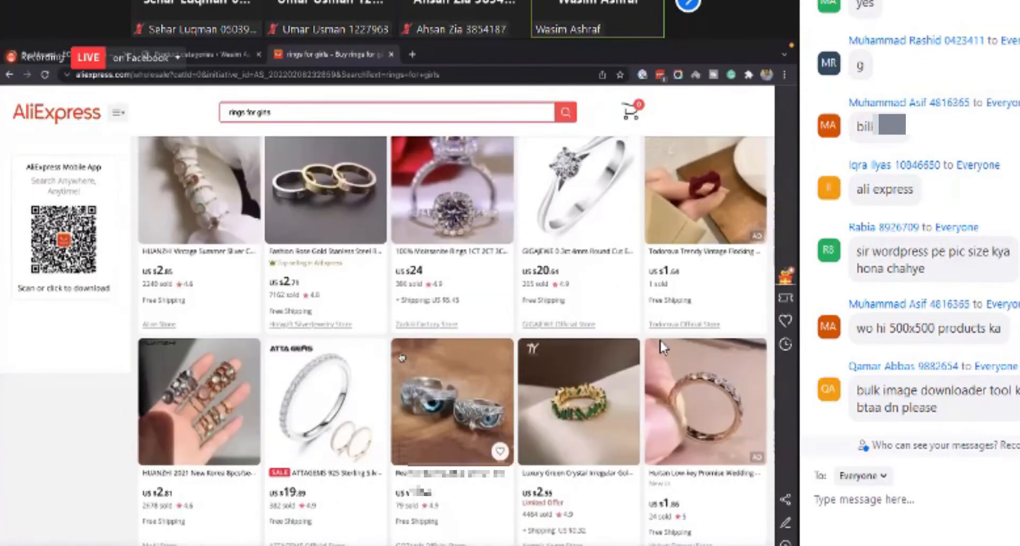
{"action": "scroll", "coordinate": [402, 358], "scroll_direction": "up", "scroll_amount": 2}
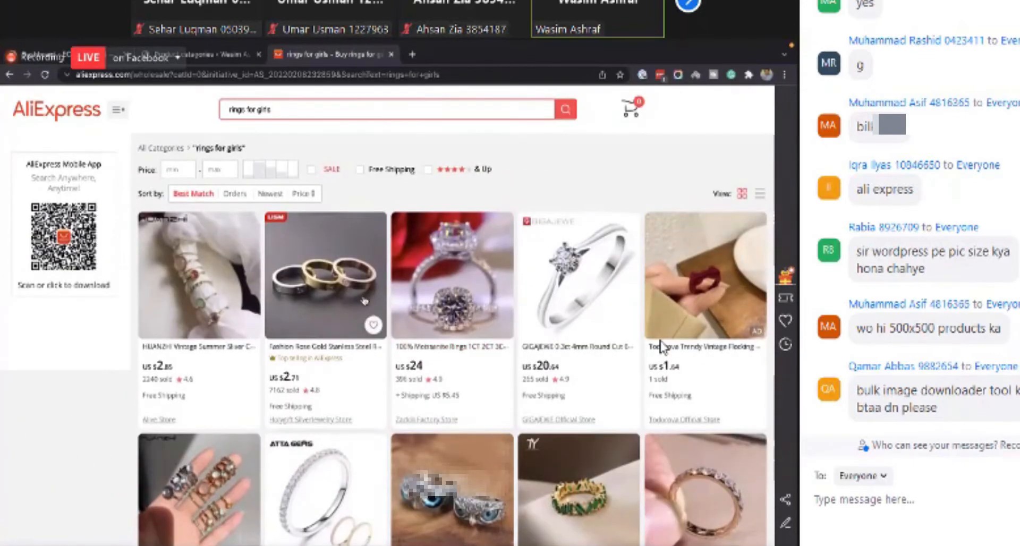
{"action": "left_click", "coordinate": [395, 313]}
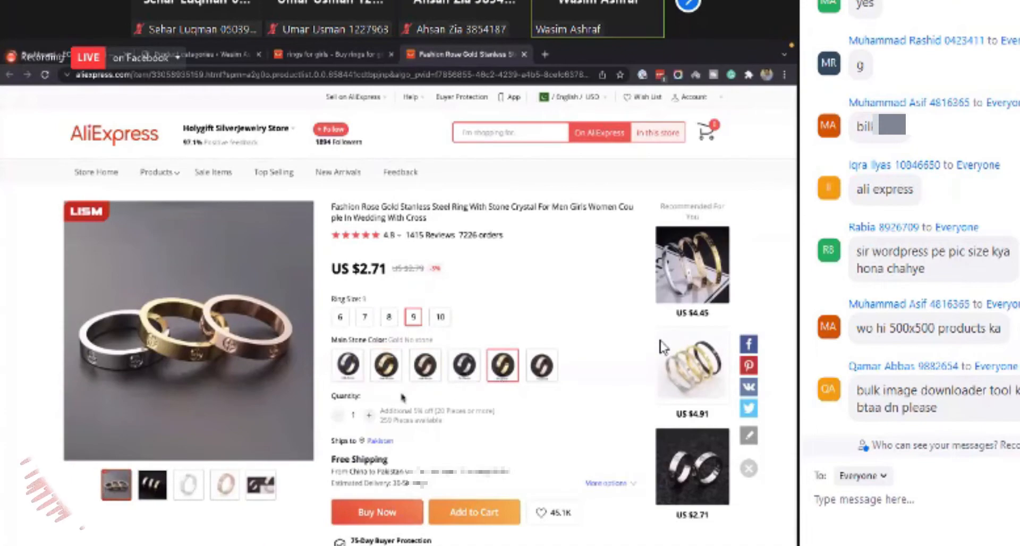
- Scroll through the rose gold ring's product page to examine its images, description and reviews
{"action": "scroll", "coordinate": [660, 346], "scroll_direction": "down", "scroll_amount": 15}
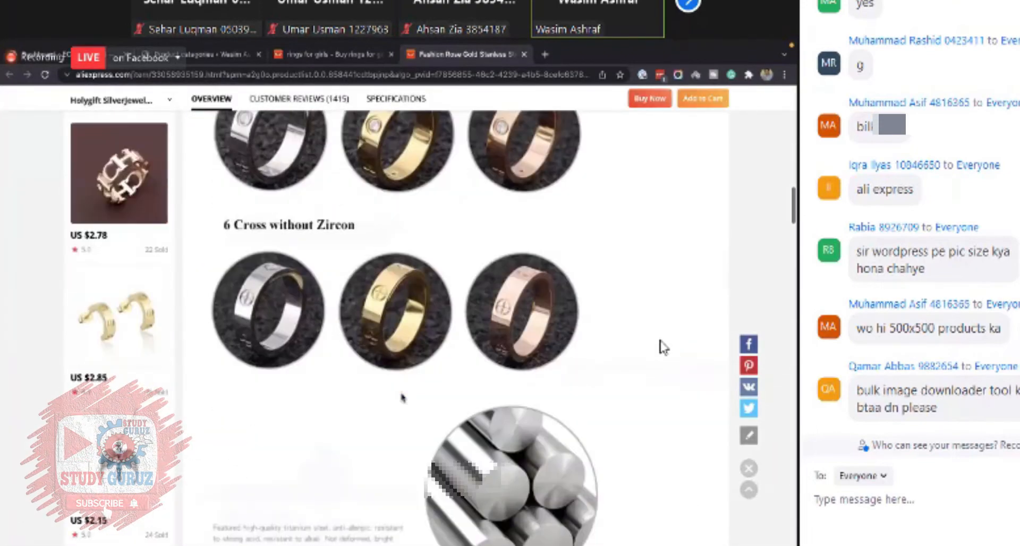
{"action": "scroll", "coordinate": [664, 348], "scroll_direction": "down", "scroll_amount": 8}
{"action": "scroll", "coordinate": [663, 347], "scroll_direction": "down", "scroll_amount": 15}
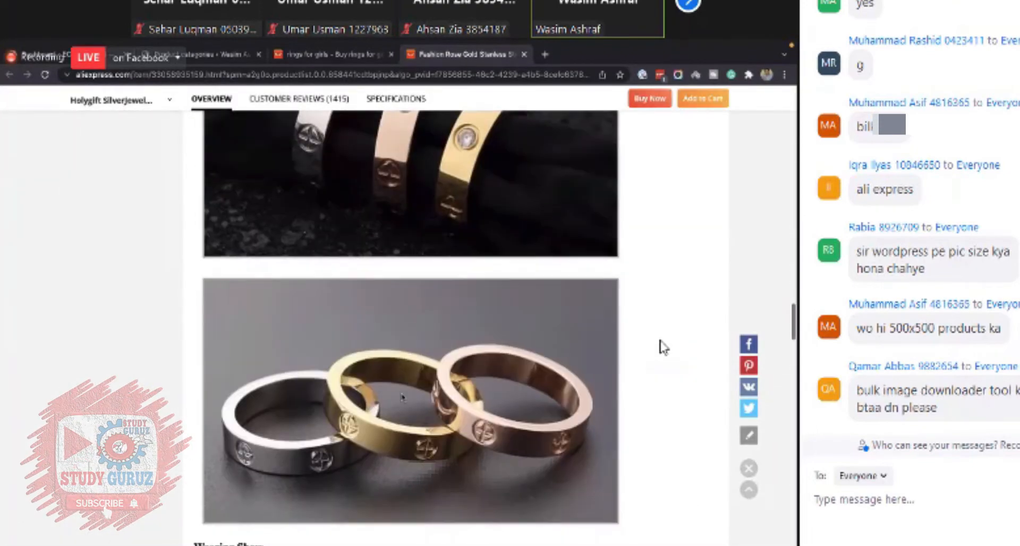
{"action": "scroll", "coordinate": [663, 347], "scroll_direction": "down", "scroll_amount": 8}
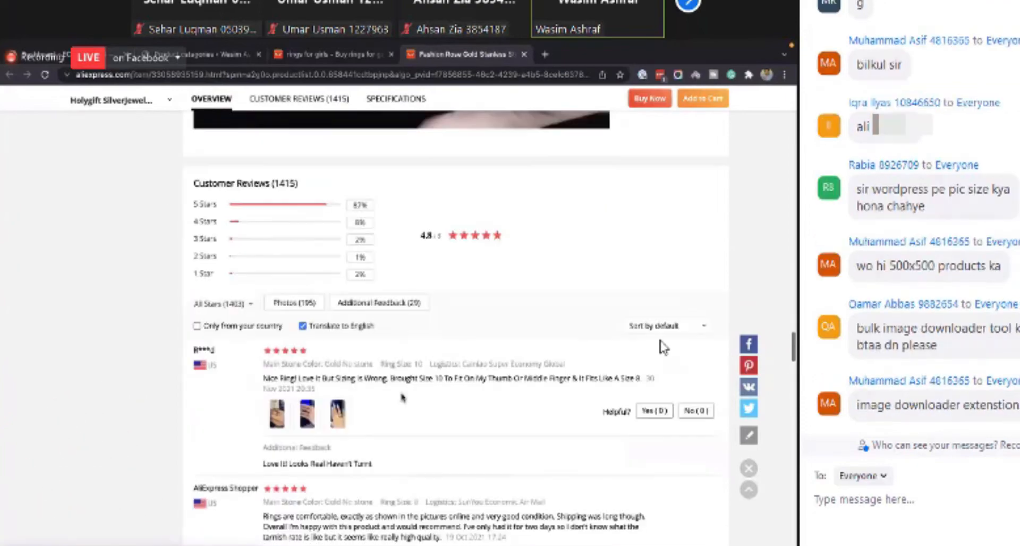
{"action": "scroll", "coordinate": [663, 346], "scroll_direction": "up", "scroll_amount": 10}
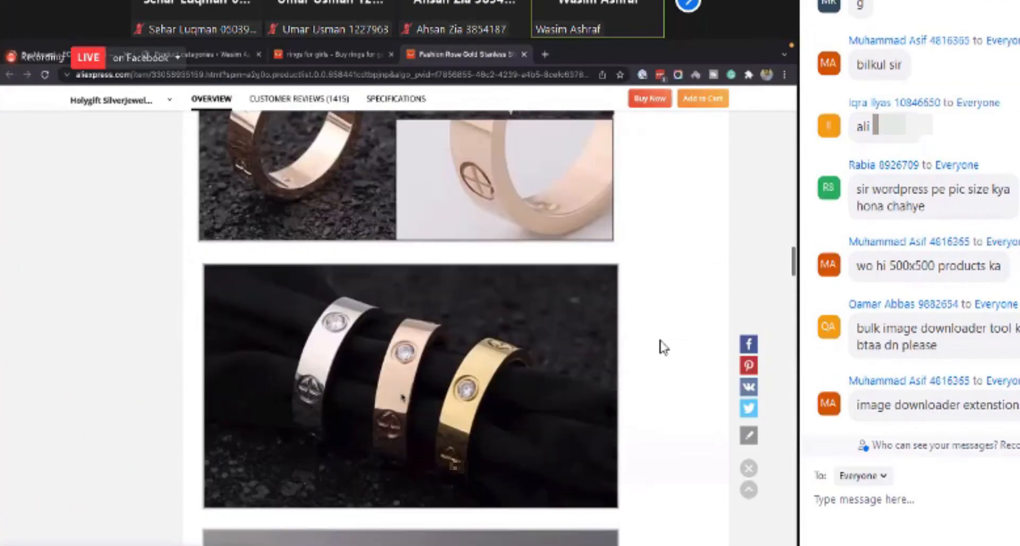
{"action": "scroll", "coordinate": [663, 347], "scroll_direction": "up", "scroll_amount": 10}
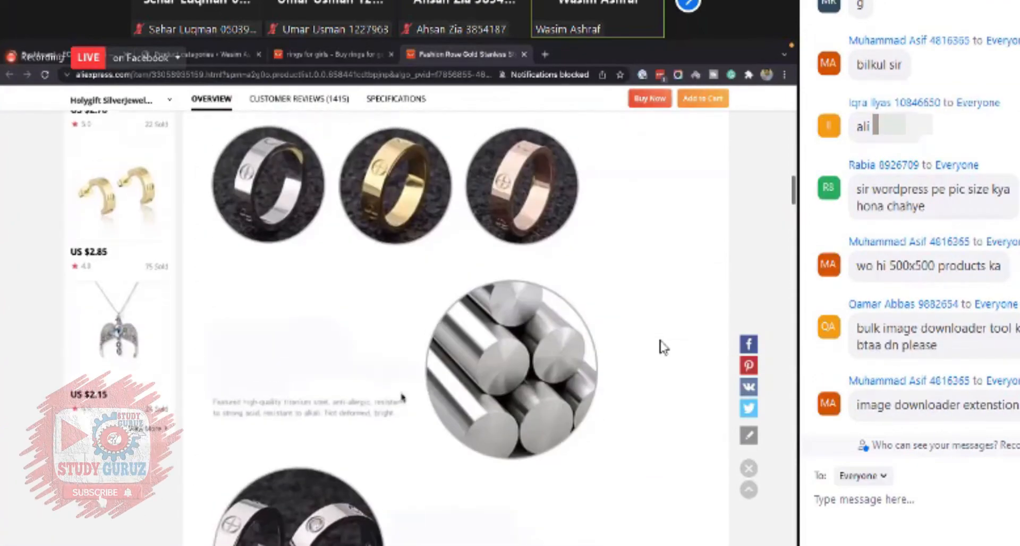
{"action": "scroll", "coordinate": [664, 346], "scroll_direction": "up", "scroll_amount": 5}
{"action": "scroll", "coordinate": [663, 347], "scroll_direction": "up", "scroll_amount": 10}
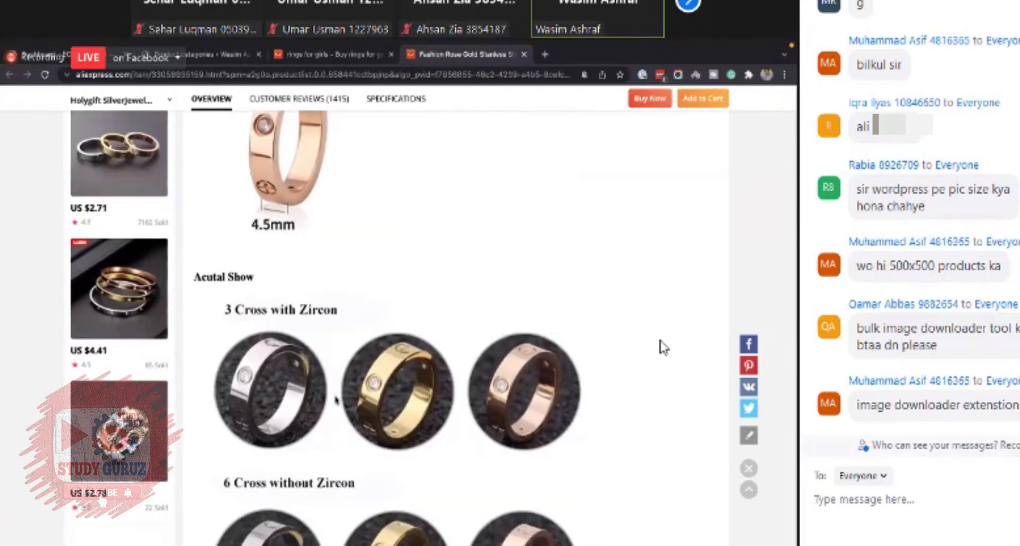
{"action": "scroll", "coordinate": [664, 347], "scroll_direction": "down", "scroll_amount": 4}
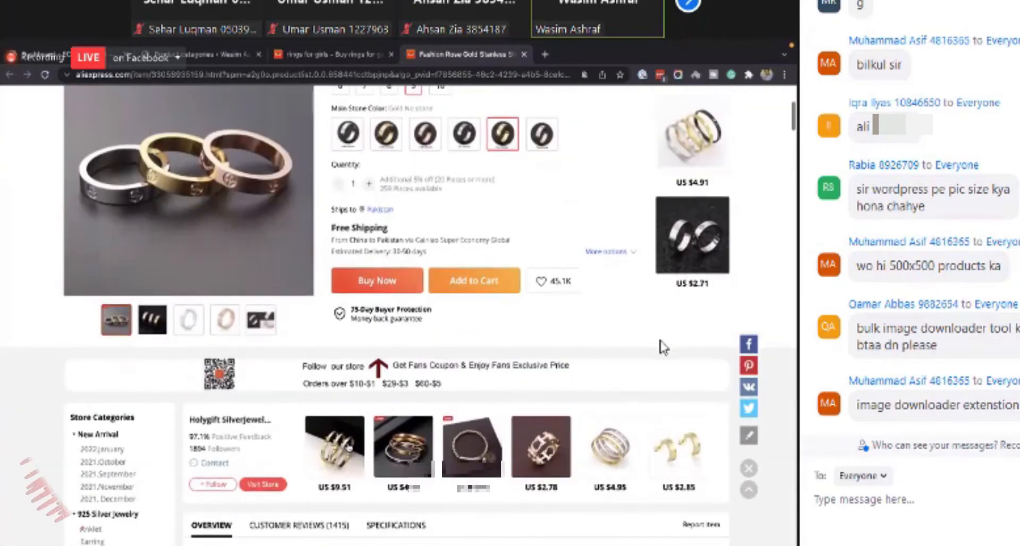
{"action": "scroll", "coordinate": [664, 347], "scroll_direction": "down", "scroll_amount": 10}
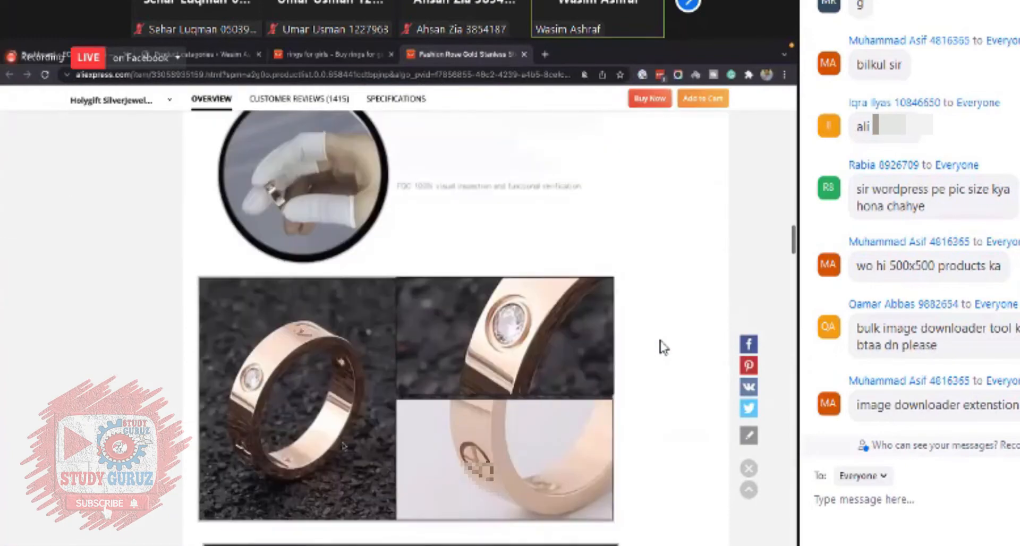
{"action": "scroll", "coordinate": [664, 347], "scroll_direction": "up", "scroll_amount": 15}
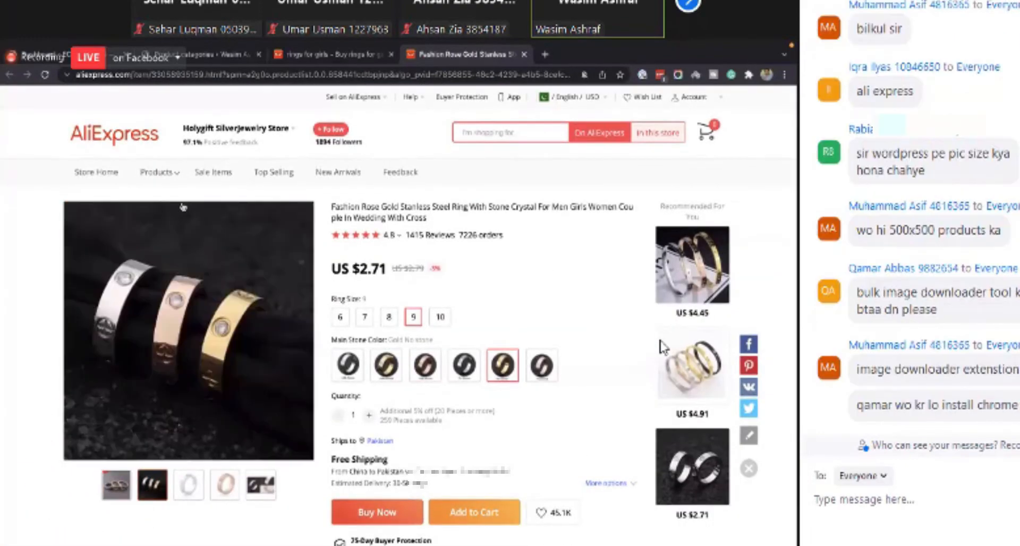
{"action": "scroll", "coordinate": [661, 346], "scroll_direction": "down", "scroll_amount": 2}
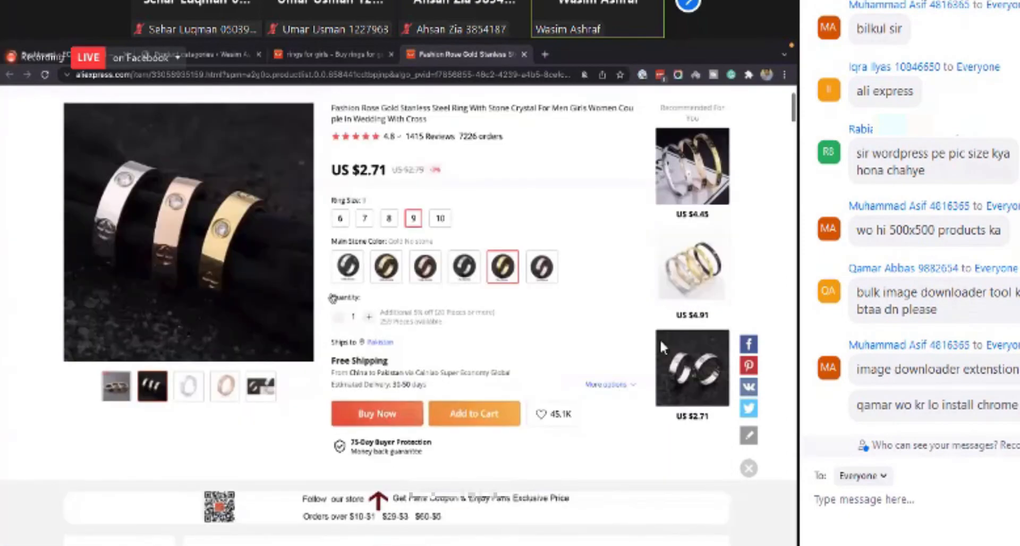
{"action": "scroll", "coordinate": [662, 347], "scroll_direction": "down", "scroll_amount": 5}
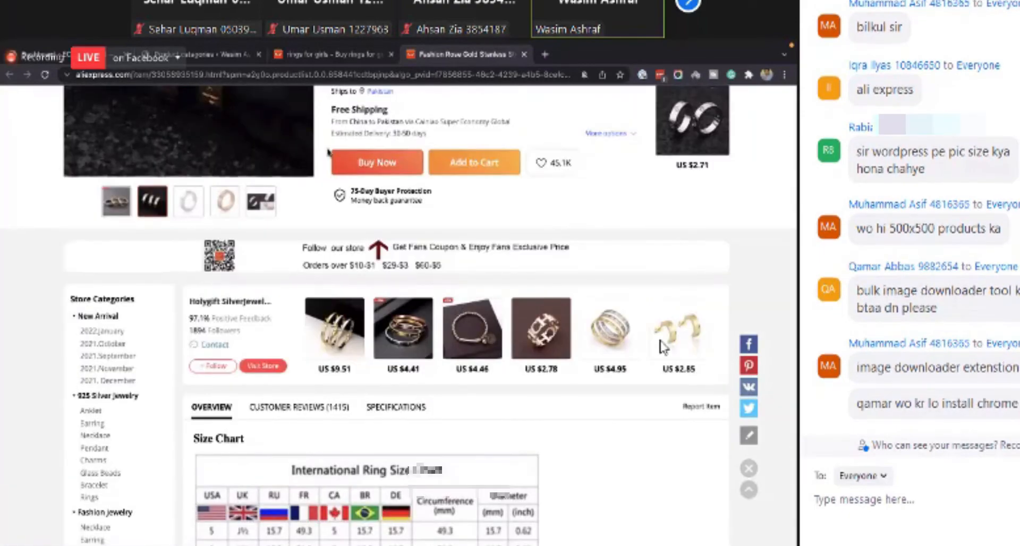
- Return to the search results and open the ATTAGEMS 925 Sterling Silver ring product page
{"action": "left_click", "coordinate": [340, 55]}
{"action": "scroll", "coordinate": [661, 346], "scroll_direction": "down", "scroll_amount": 6}
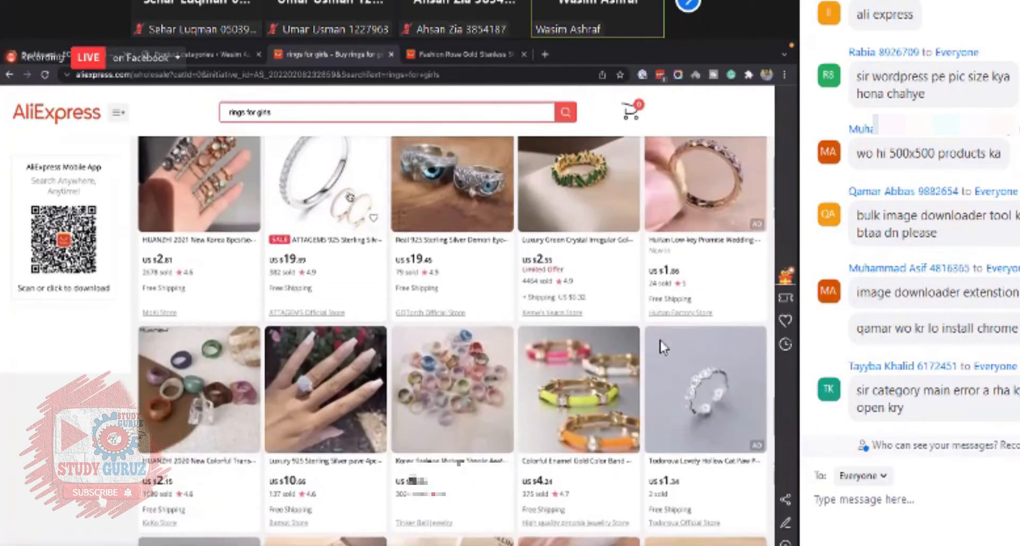
{"action": "left_click", "coordinate": [351, 199]}
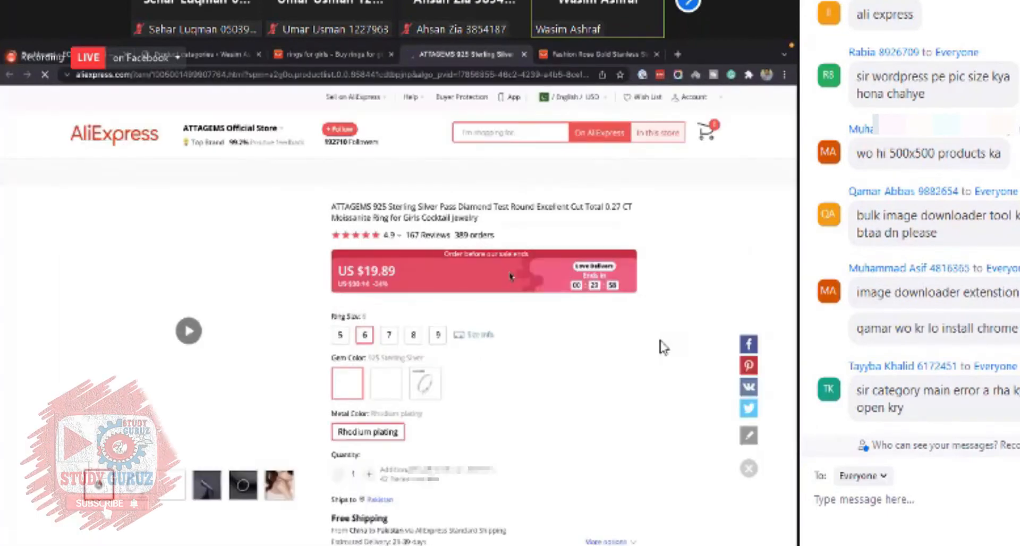
- Scroll through the ATTAGEMS ring's product page to examine its images and description
{"action": "scroll", "coordinate": [662, 346], "scroll_direction": "down", "scroll_amount": 2}
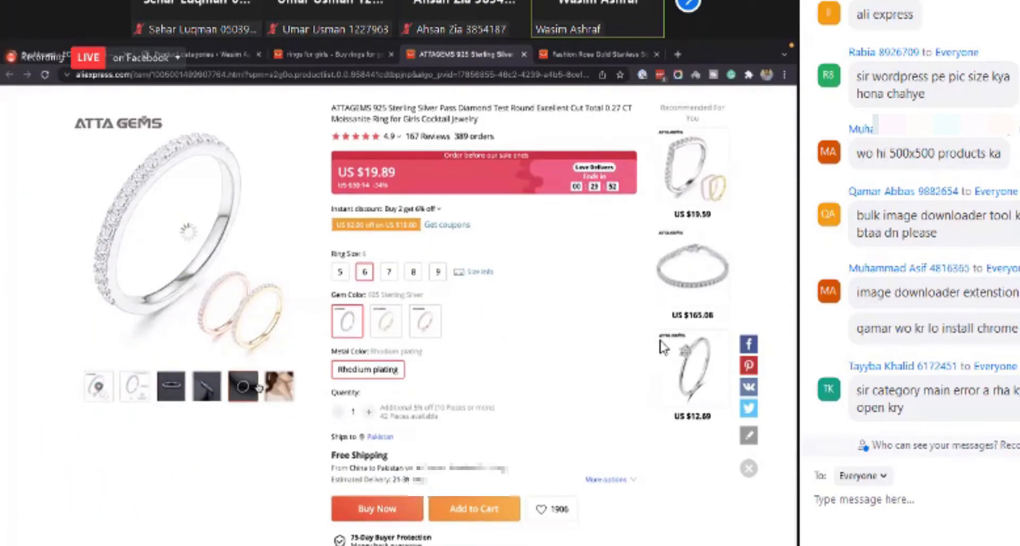
{"action": "scroll", "coordinate": [661, 347], "scroll_direction": "down", "scroll_amount": 10}
{"action": "scroll", "coordinate": [661, 346], "scroll_direction": "down", "scroll_amount": 15}
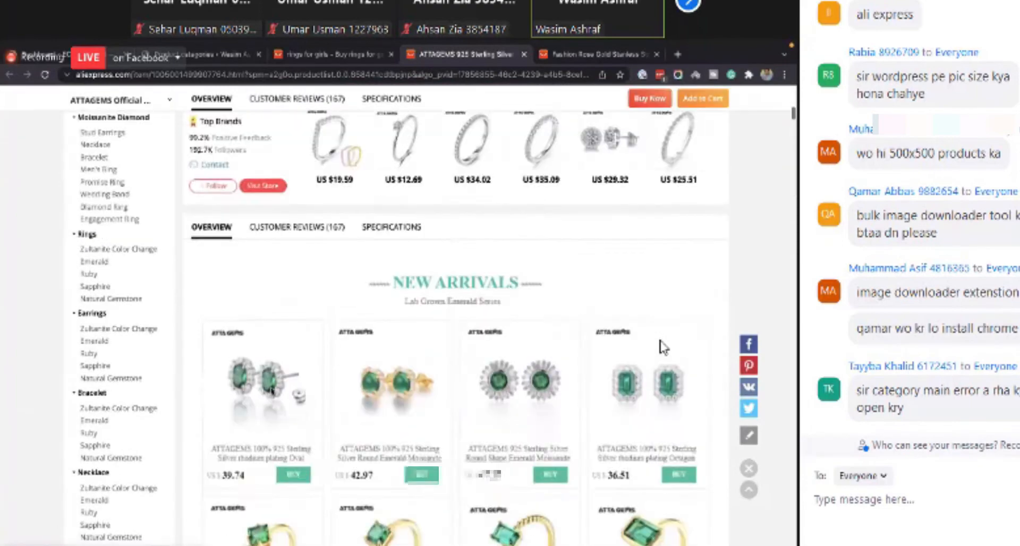
{"action": "scroll", "coordinate": [662, 346], "scroll_direction": "down", "scroll_amount": 15}
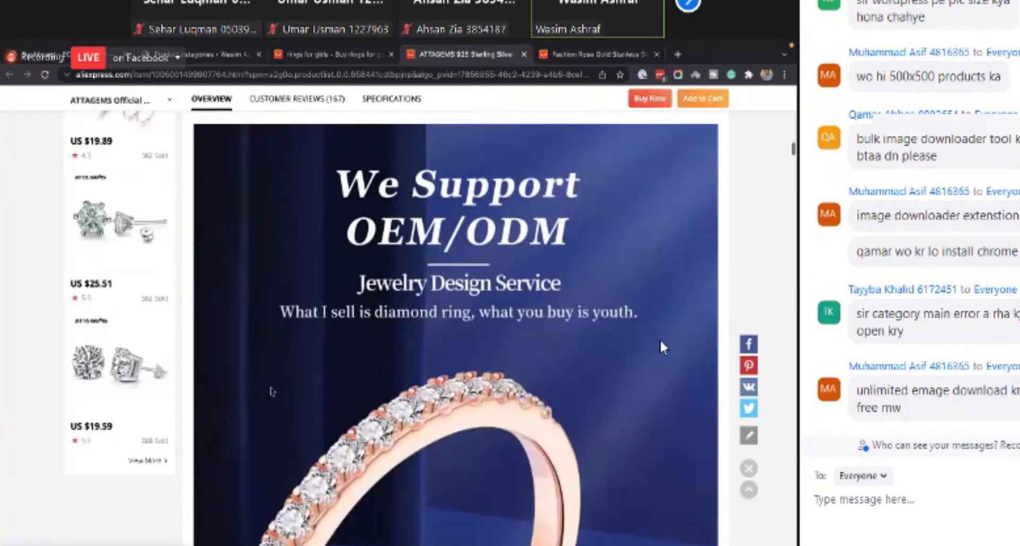
{"action": "scroll", "coordinate": [661, 346], "scroll_direction": "down", "scroll_amount": 15}
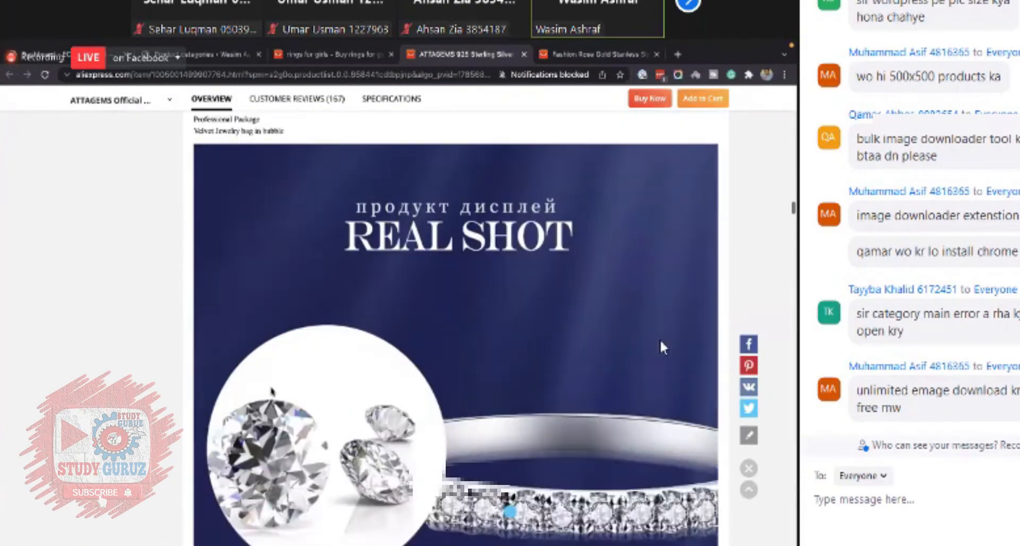
{"action": "scroll", "coordinate": [661, 346], "scroll_direction": "down", "scroll_amount": 15}
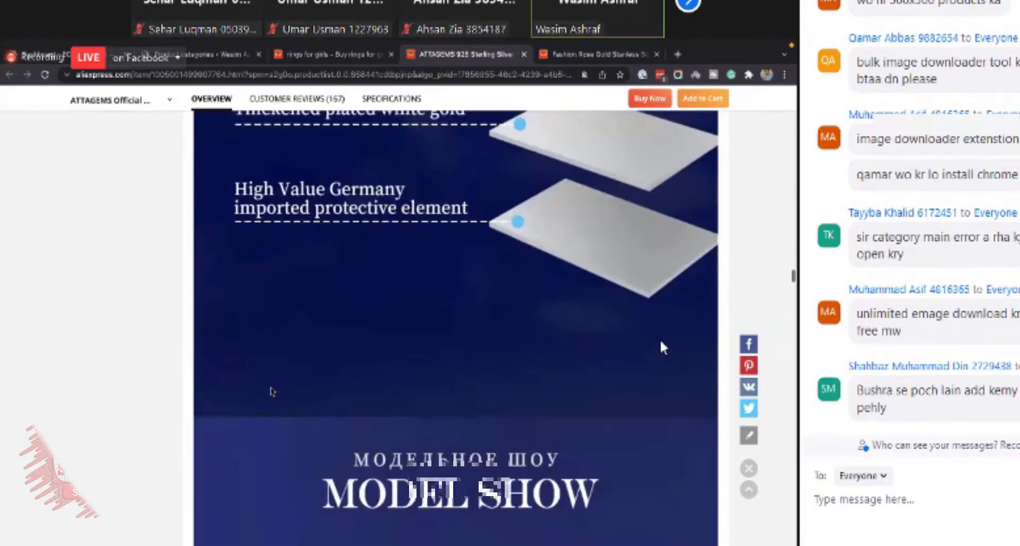
{"action": "scroll", "coordinate": [661, 346], "scroll_direction": "down", "scroll_amount": 15}
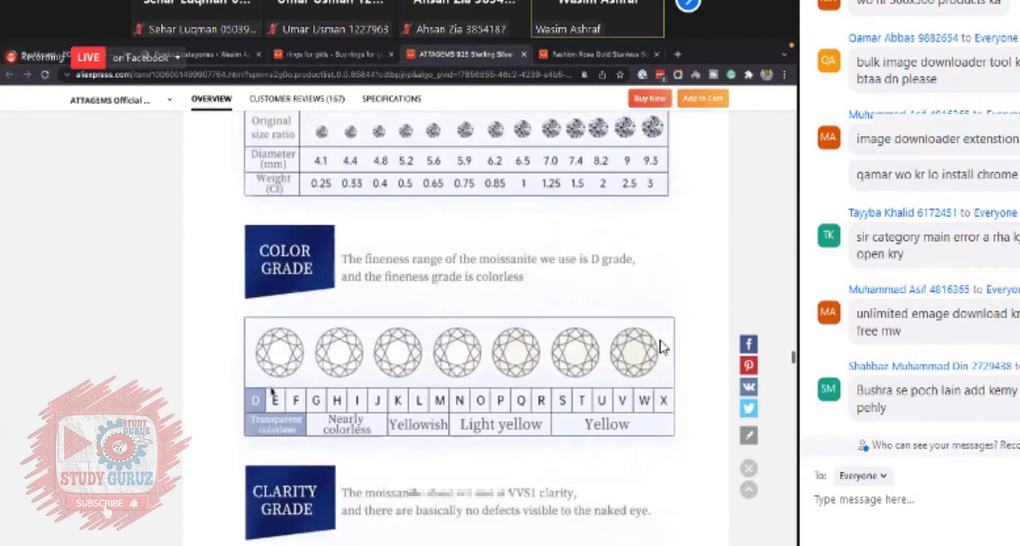
- Return to the rings for girls results and open the AENINE Fashion Black/White Ceramic ring product page
{"action": "scroll", "coordinate": [662, 346], "scroll_direction": "down", "scroll_amount": 5}
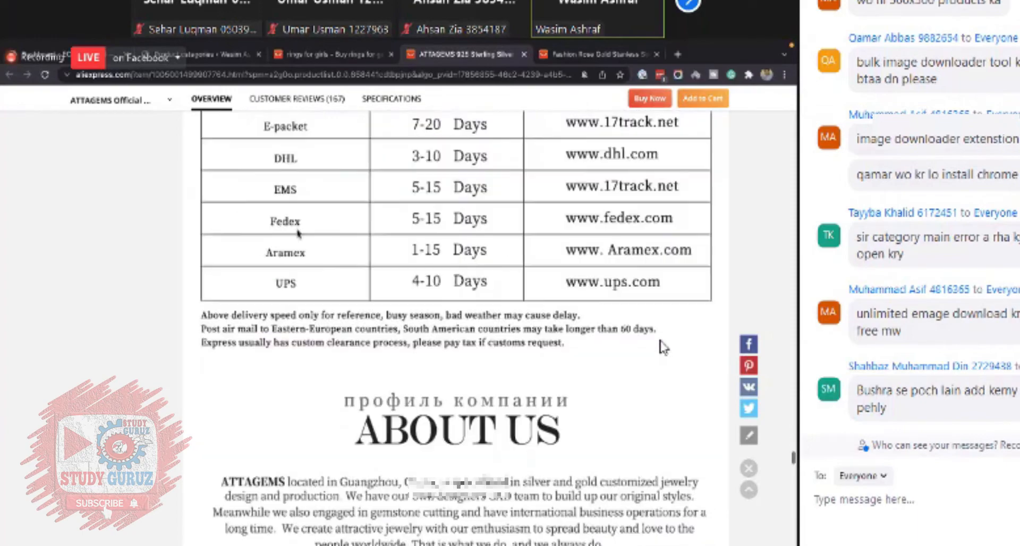
{"action": "scroll", "coordinate": [661, 346], "scroll_direction": "down", "scroll_amount": 15}
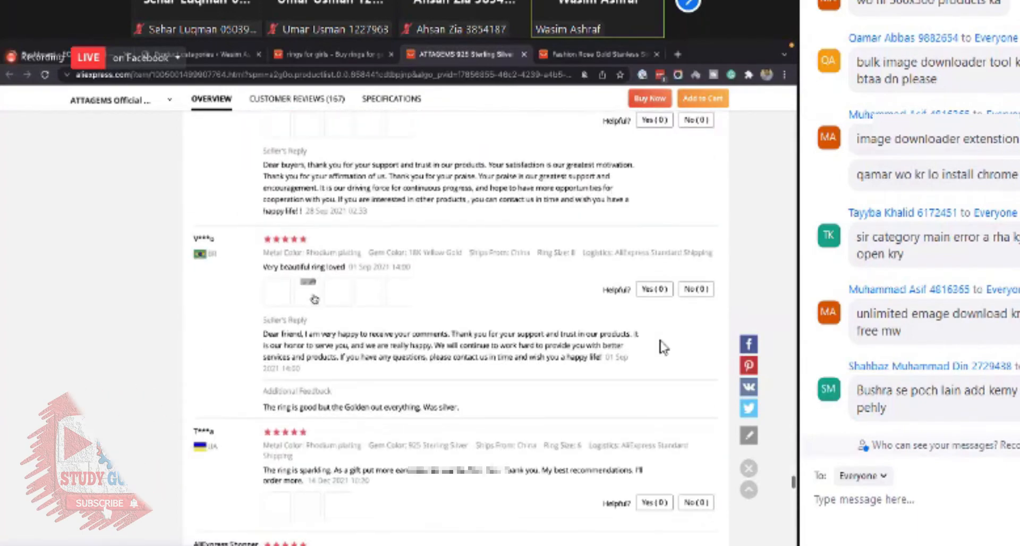
{"action": "key", "text": "ctrl+shift+Tab"}
{"action": "scroll", "coordinate": [662, 347], "scroll_direction": "down", "scroll_amount": 5}
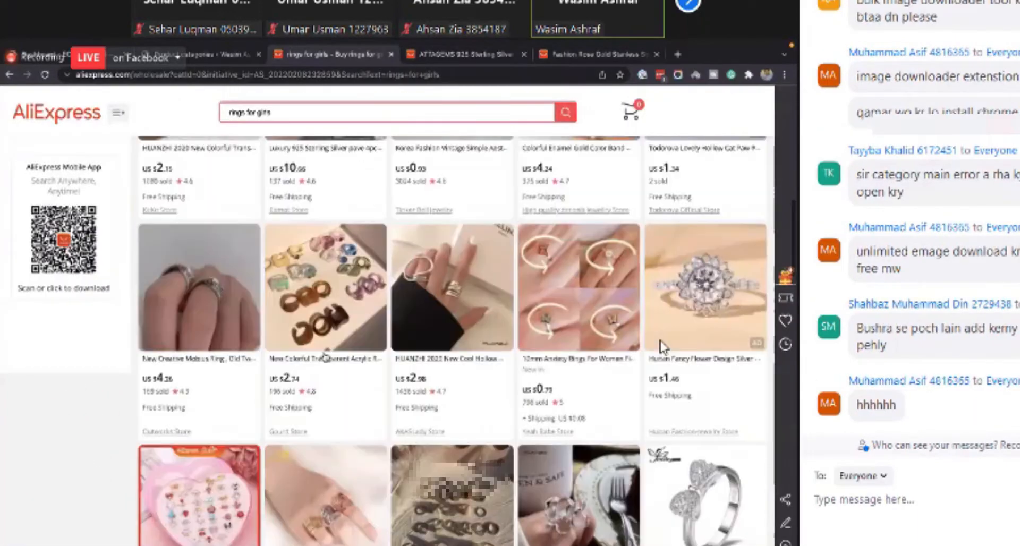
{"action": "scroll", "coordinate": [661, 345], "scroll_direction": "down", "scroll_amount": 5}
{"action": "left_click", "coordinate": [661, 345]}
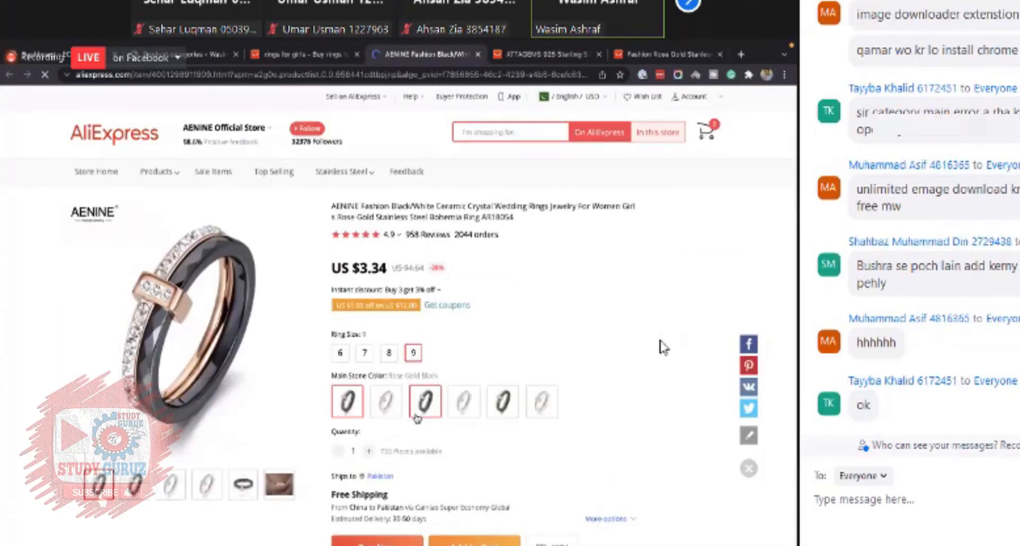
- Save the AENINE ring's 6mm diagram image from the description to the Desktop as 1
{"action": "scroll", "coordinate": [662, 347], "scroll_direction": "down", "scroll_amount": 3}
{"action": "scroll", "coordinate": [661, 346], "scroll_direction": "down", "scroll_amount": 15}
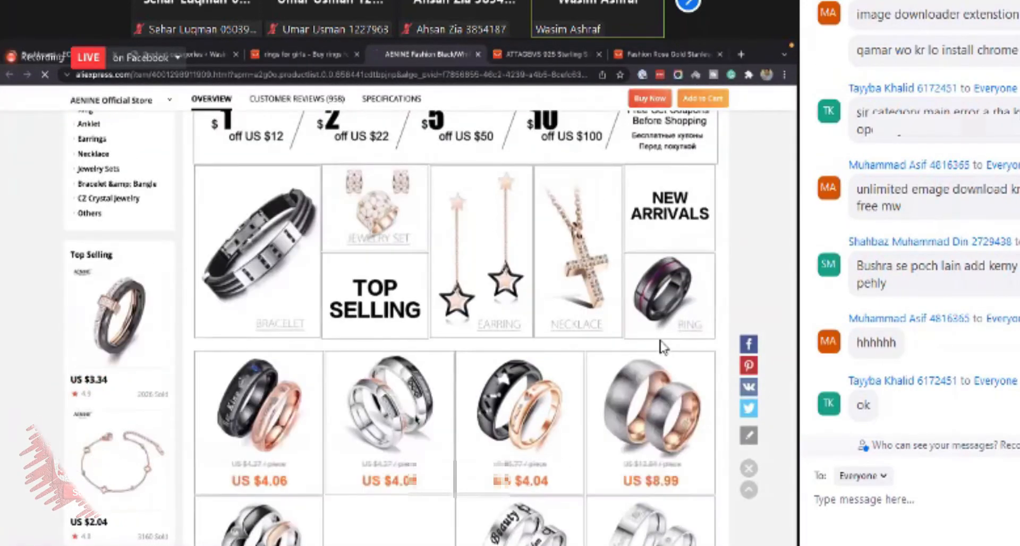
{"action": "scroll", "coordinate": [663, 348], "scroll_direction": "down", "scroll_amount": 5}
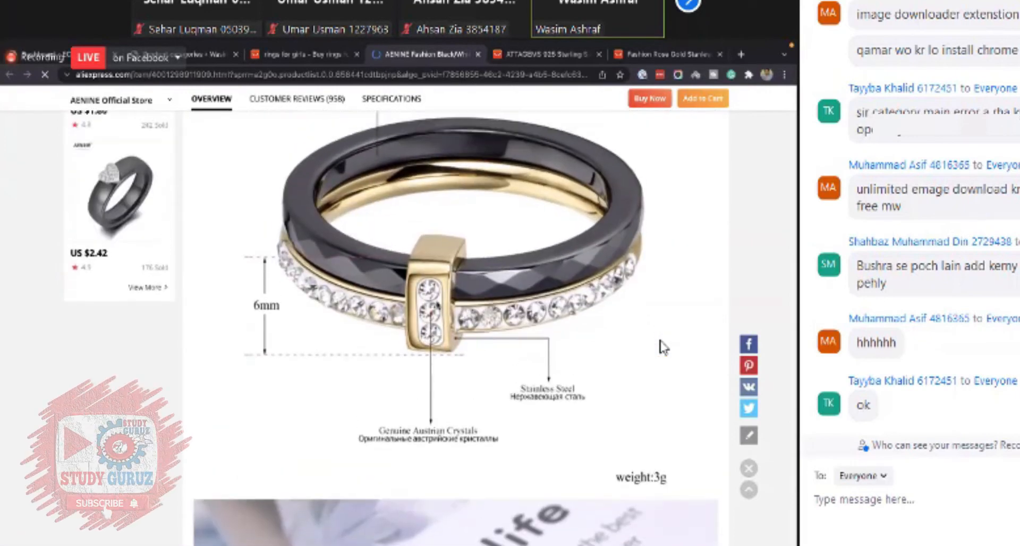
{"action": "right_click", "coordinate": [441, 303]}
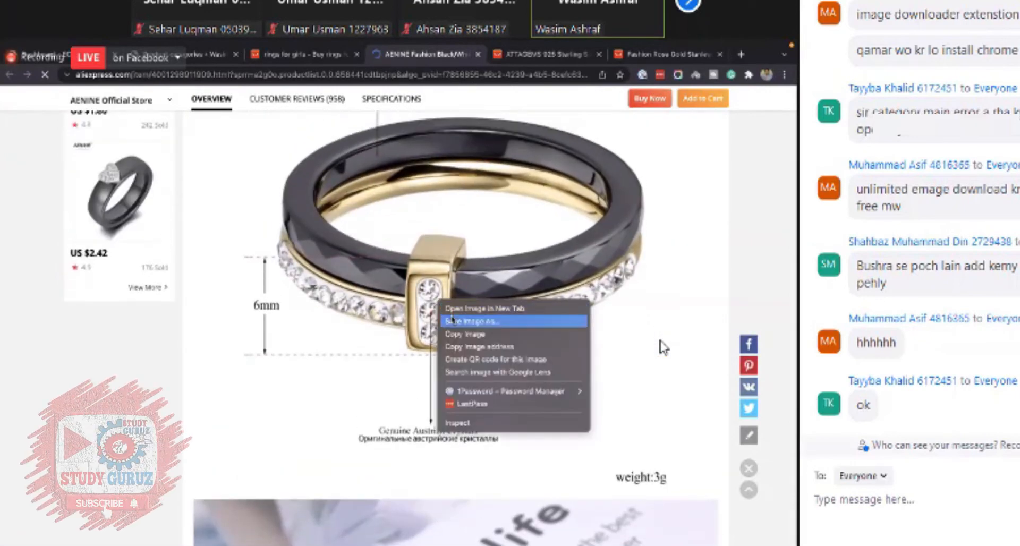
{"action": "left_click", "coordinate": [452, 321]}
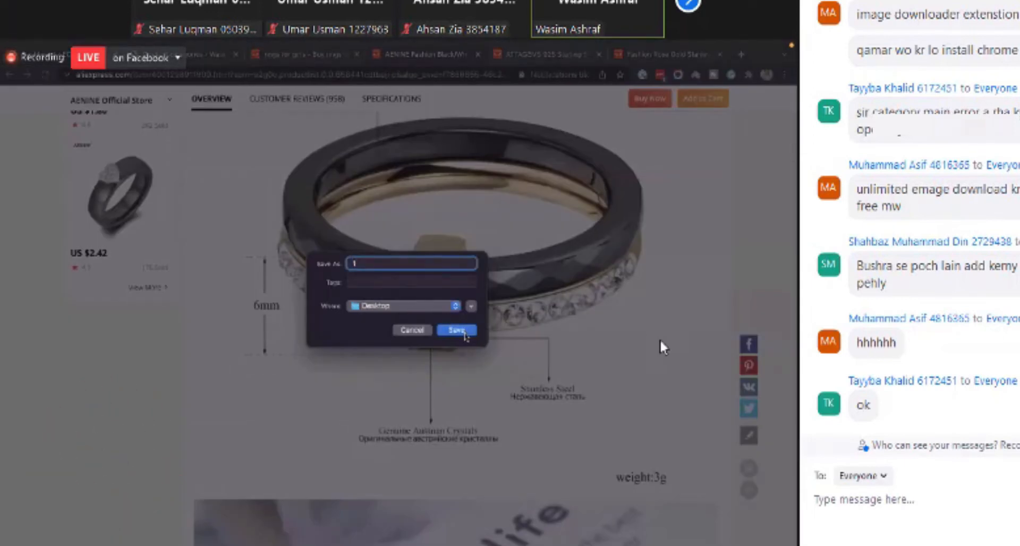
{"action": "left_click", "coordinate": [456, 330]}
- Save the ring-on-book description photo as 2
{"action": "scroll", "coordinate": [457, 350], "scroll_direction": "down", "scroll_amount": 8}
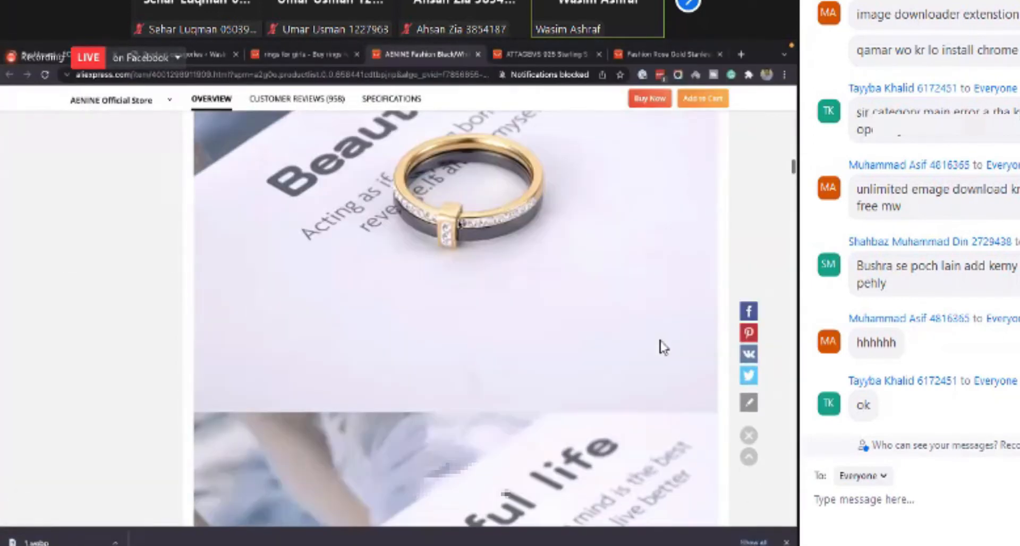
{"action": "right_click", "coordinate": [458, 217]}
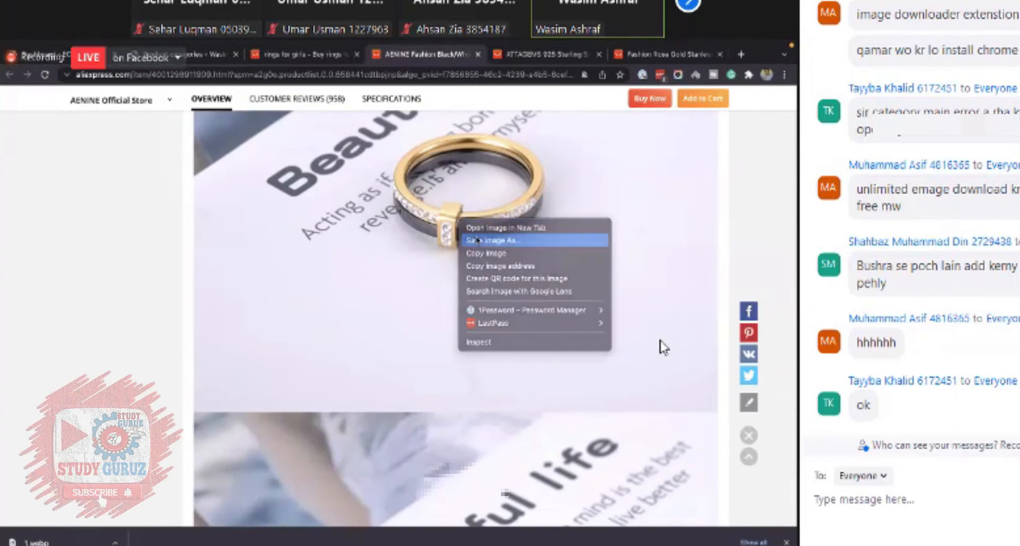
{"action": "left_click", "coordinate": [476, 240]}
{"action": "type", "text": "2"}
{"action": "left_click", "coordinate": [456, 330]}
- Save the photo of the white and black rings on the book as 3
{"action": "scroll", "coordinate": [431, 363], "scroll_direction": "down", "scroll_amount": 4}
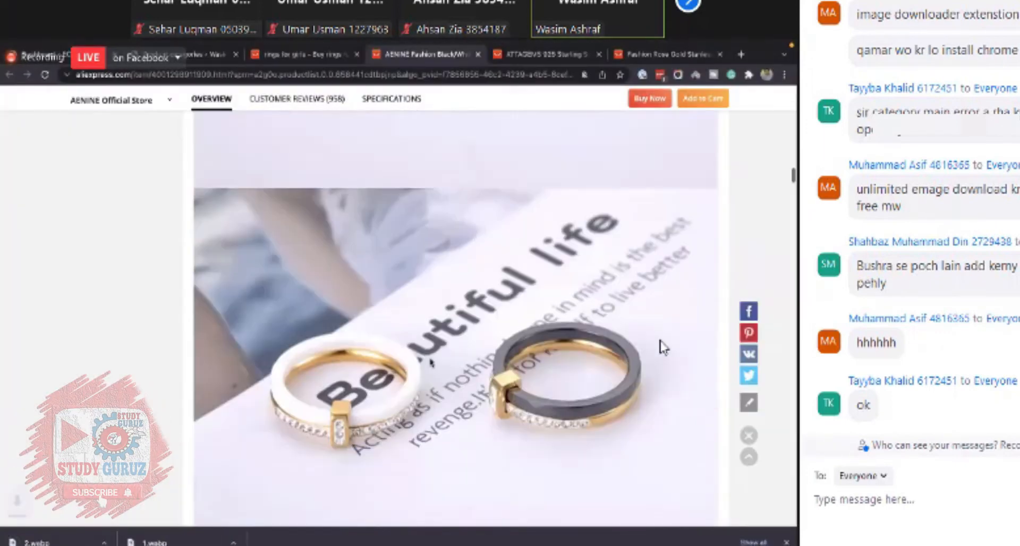
{"action": "scroll", "coordinate": [431, 362], "scroll_direction": "down", "scroll_amount": 2}
{"action": "right_click", "coordinate": [441, 338]}
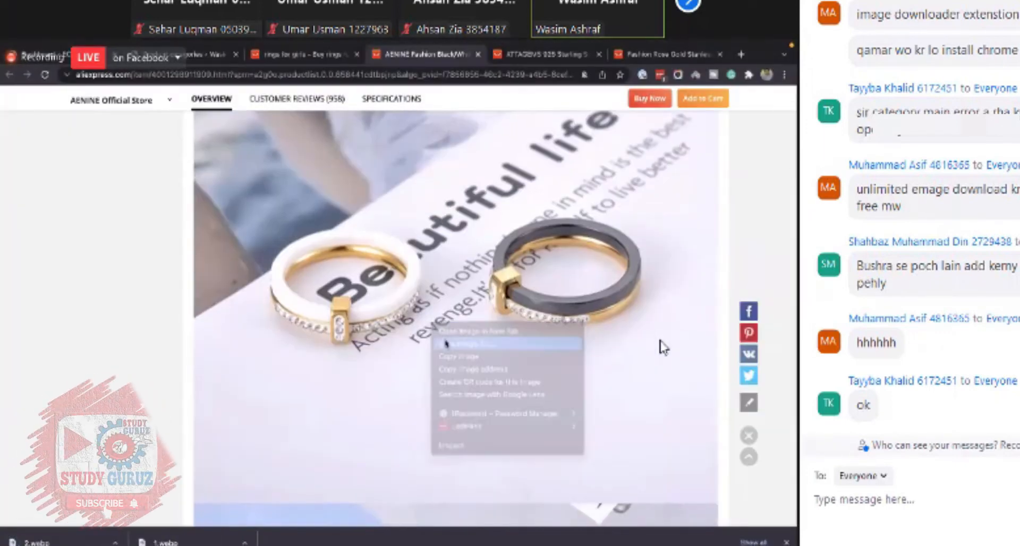
{"action": "left_click", "coordinate": [455, 343]}
{"action": "type", "text": "3"}
{"action": "key", "text": "Return"}
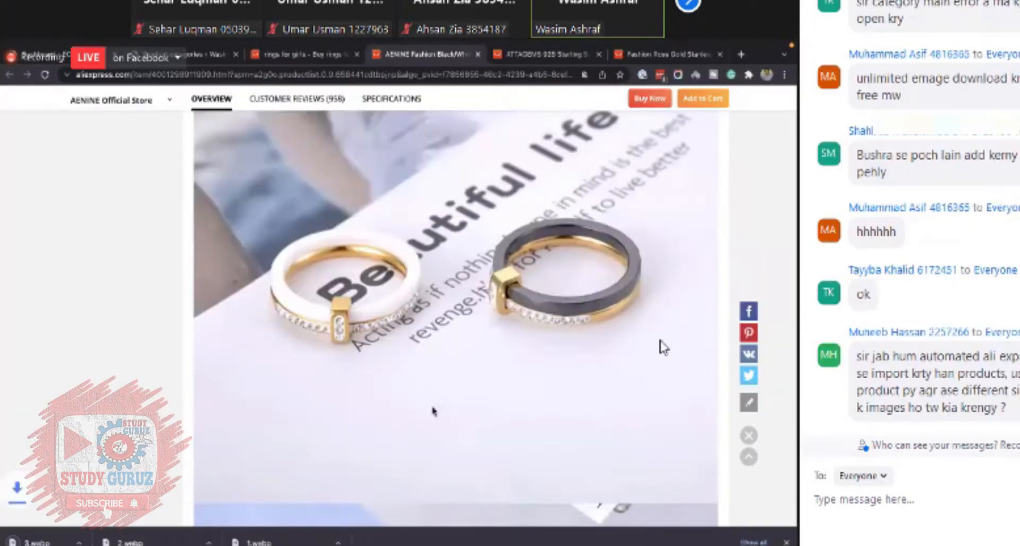
- Save the photo of the gold and white rings on blue background as 4
{"action": "scroll", "coordinate": [433, 411], "scroll_direction": "down", "scroll_amount": 6}
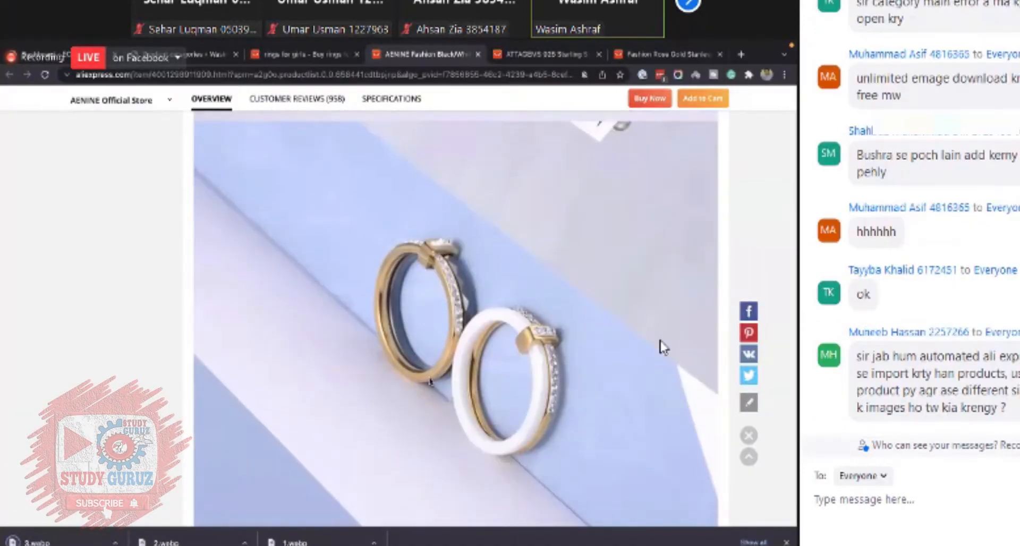
{"action": "right_click", "coordinate": [430, 381]}
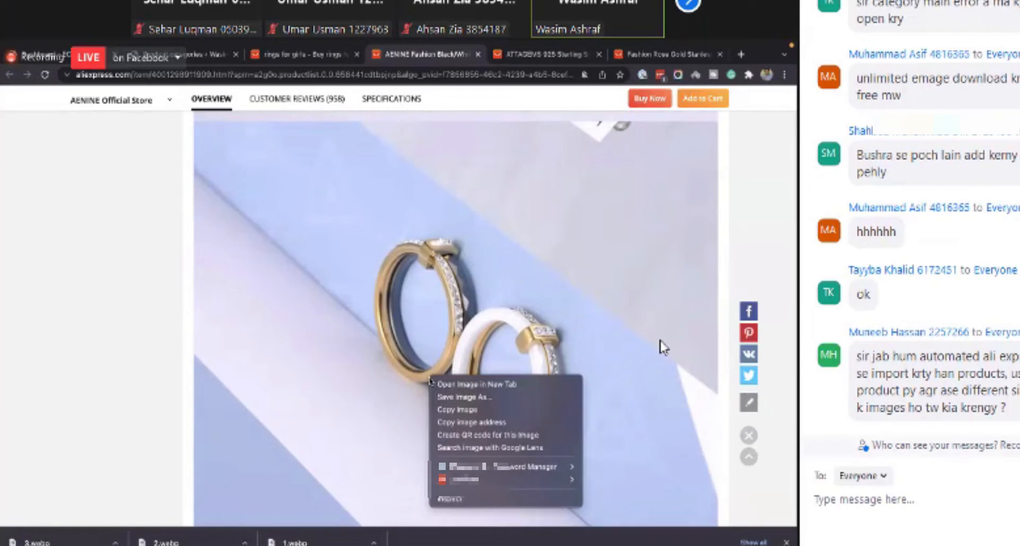
{"action": "left_click", "coordinate": [449, 398]}
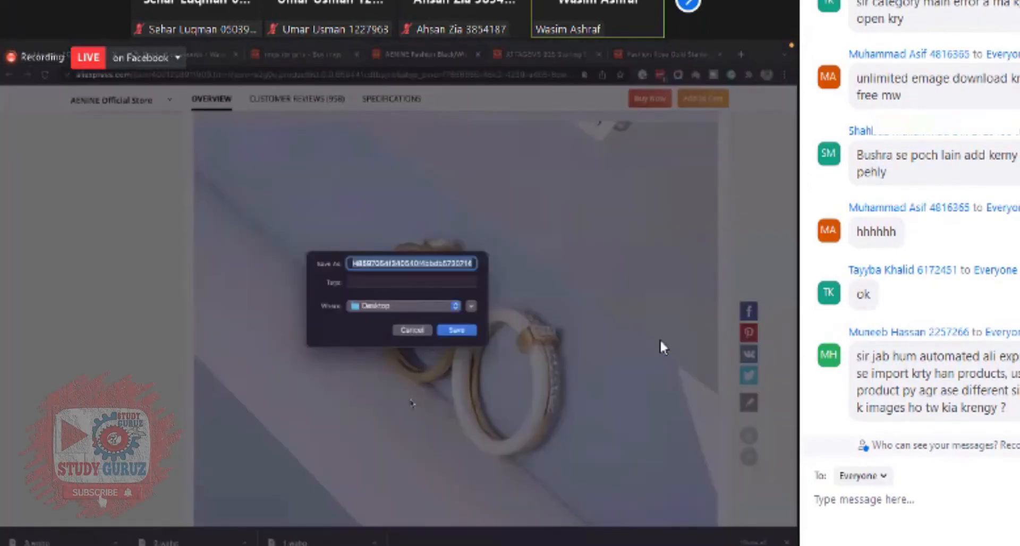
{"action": "key", "text": "Return"}
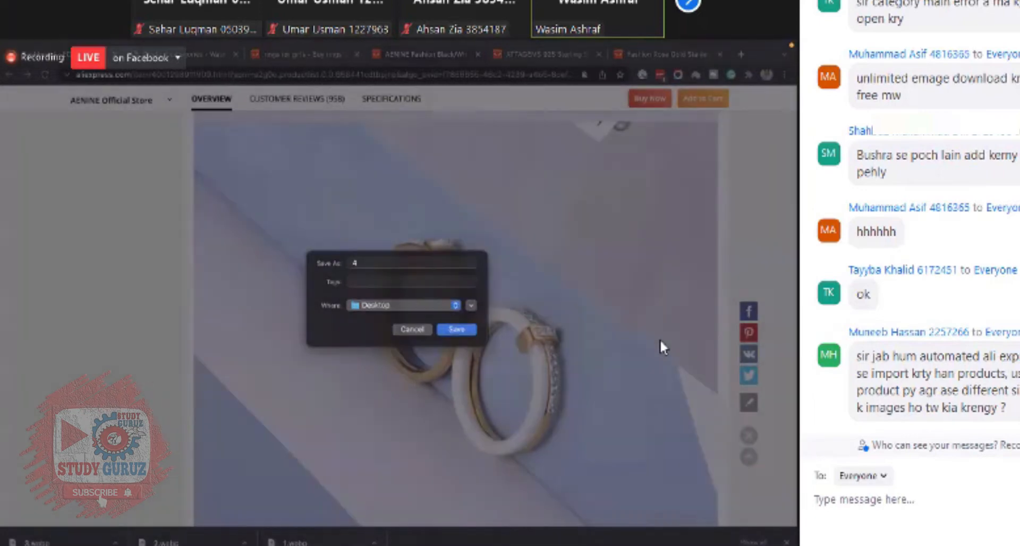
- Save the photo of the ring worn on a hand as 5
{"action": "scroll", "coordinate": [663, 348], "scroll_direction": "down", "scroll_amount": 5}
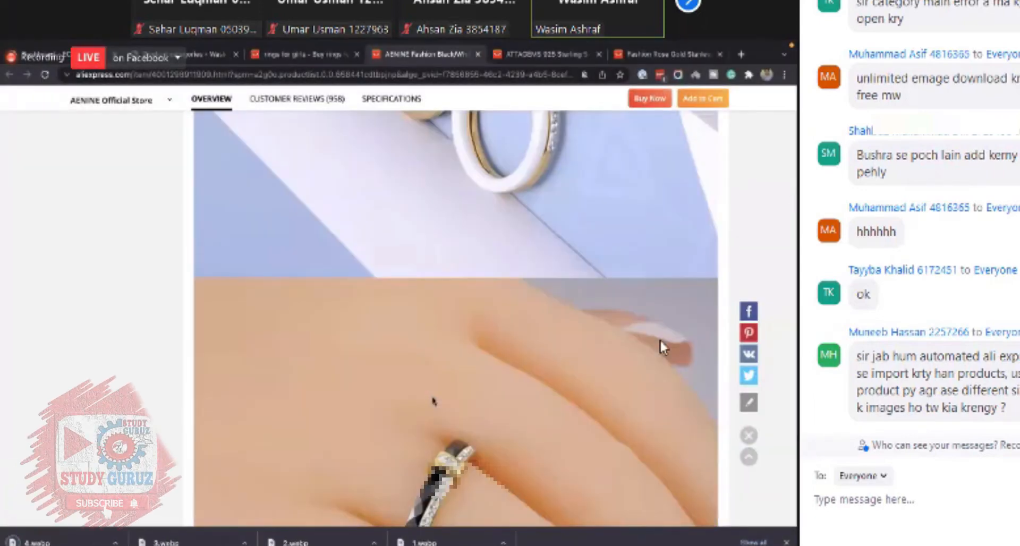
{"action": "scroll", "coordinate": [663, 348], "scroll_direction": "down", "scroll_amount": 3}
{"action": "scroll", "coordinate": [662, 348], "scroll_direction": "down", "scroll_amount": 1}
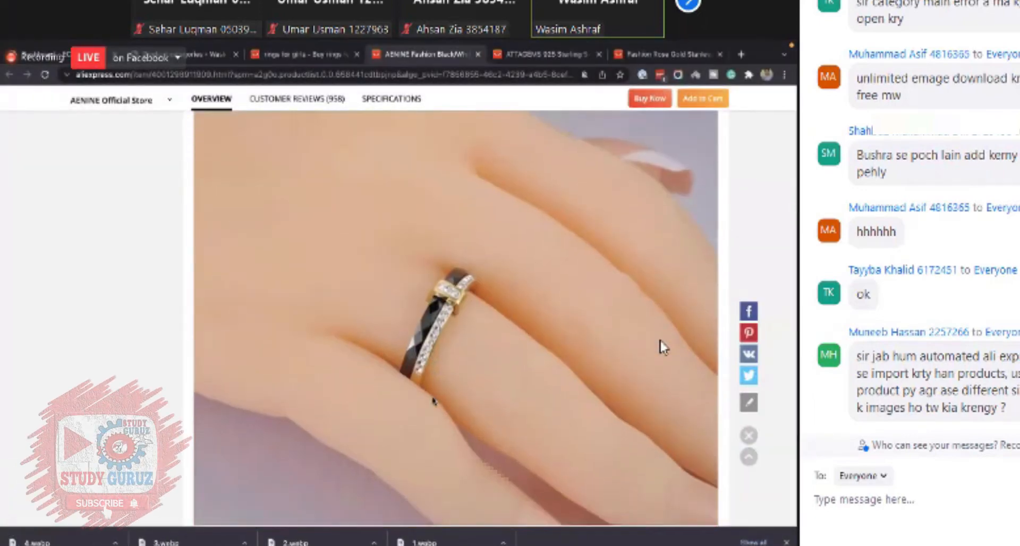
{"action": "scroll", "coordinate": [433, 401], "scroll_direction": "down", "scroll_amount": 3}
{"action": "right_click", "coordinate": [417, 290]}
{"action": "left_click", "coordinate": [435, 310]}
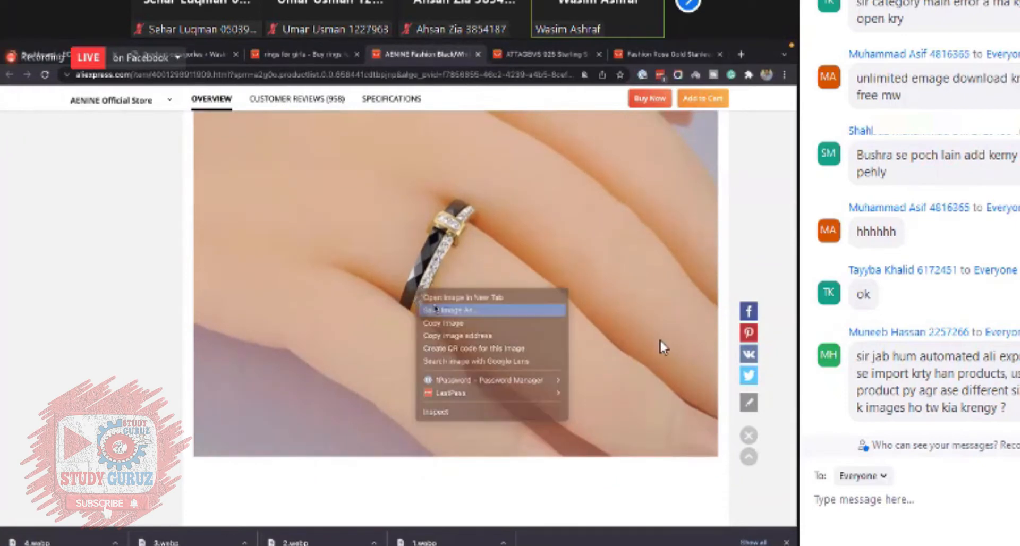
{"action": "type", "text": "5"}
{"action": "key", "text": "Return"}
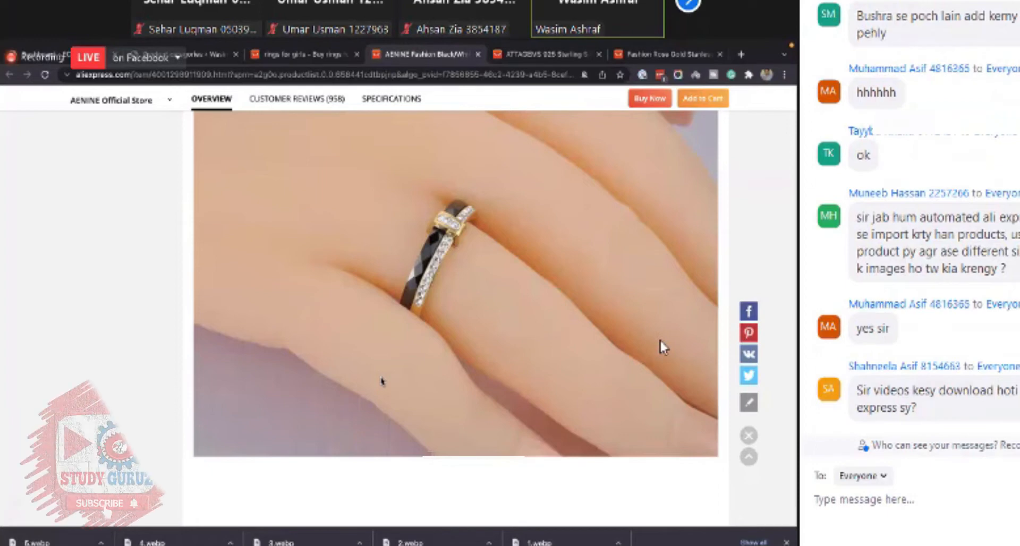
- Save the white and rose gold ring diagram image as 6
{"action": "scroll", "coordinate": [660, 340], "scroll_direction": "down", "scroll_amount": 8}
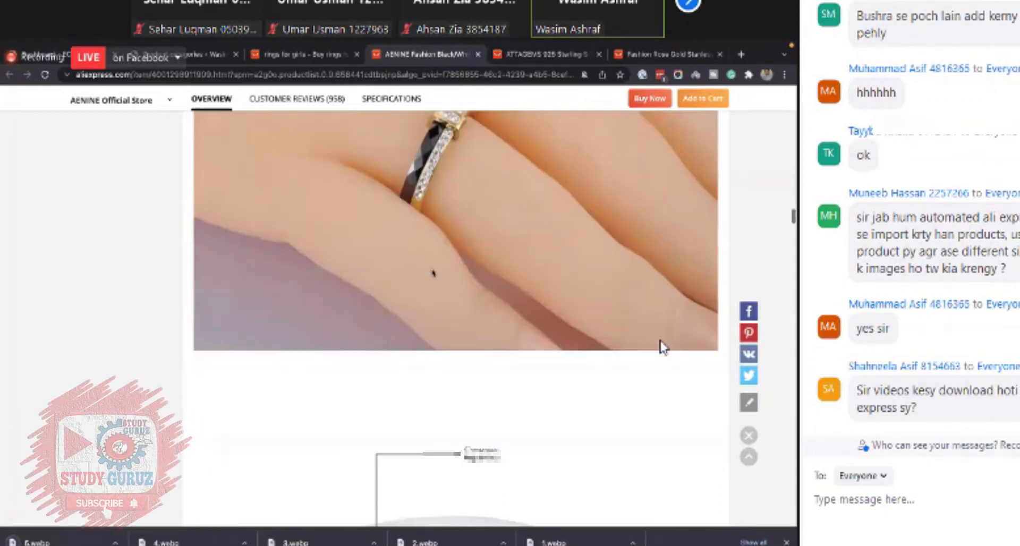
{"action": "scroll", "coordinate": [424, 270], "scroll_direction": "down", "scroll_amount": 2}
{"action": "right_click", "coordinate": [429, 274]}
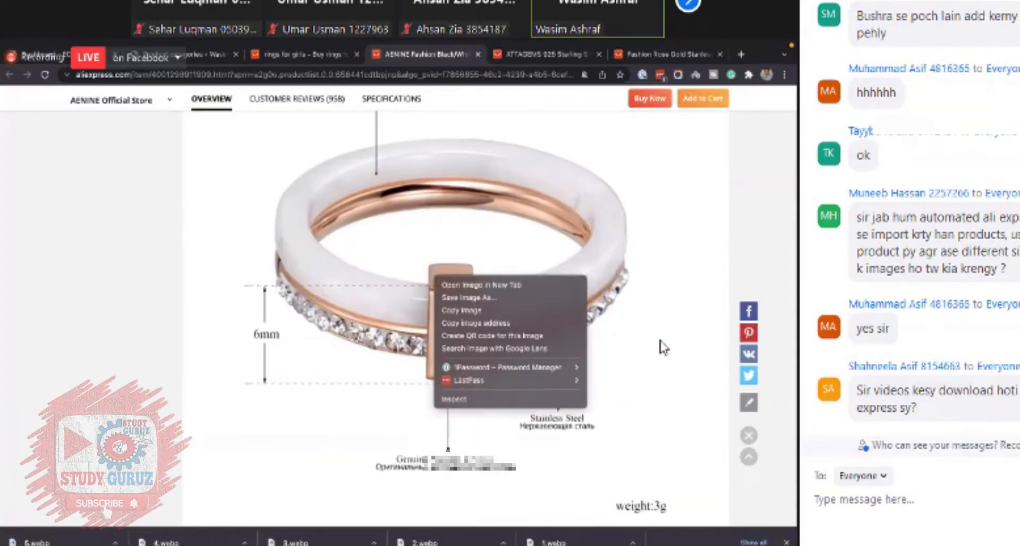
{"action": "left_click", "coordinate": [458, 297]}
{"action": "right_click", "coordinate": [432, 261]}
{"action": "key", "text": "Escape"}
{"action": "type", "text": "6"}
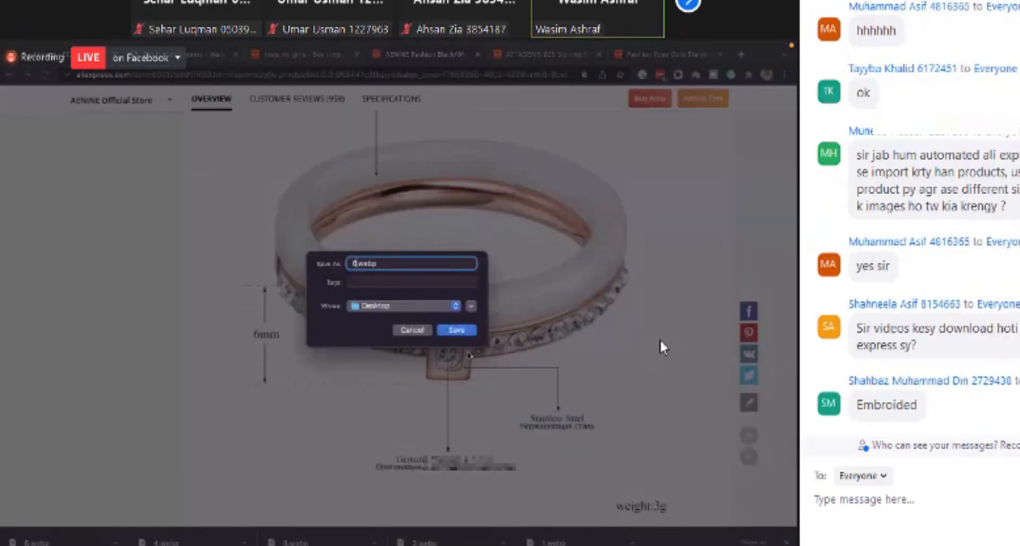
{"action": "key", "text": "Return"}
- Save the black and rose gold ring diagram image as 7
{"action": "scroll", "coordinate": [468, 353], "scroll_direction": "down", "scroll_amount": 6}
{"action": "scroll", "coordinate": [469, 356], "scroll_direction": "down", "scroll_amount": 4}
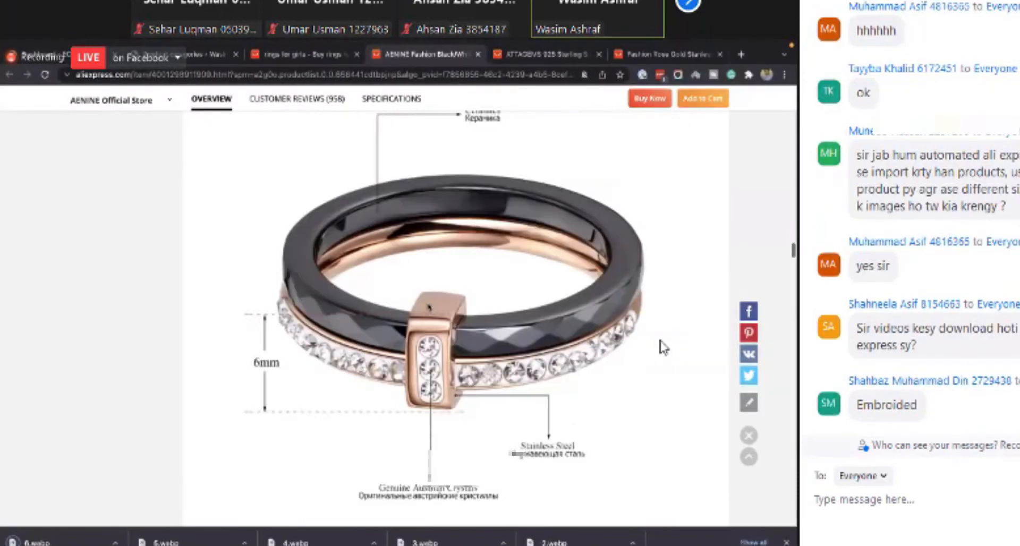
{"action": "right_click", "coordinate": [429, 304]}
{"action": "left_click", "coordinate": [663, 348]}
{"action": "type", "text": "7"}
{"action": "key", "text": "Return"}
- Scroll through the remaining description photos and cycle through the open browser tabs
{"action": "scroll", "coordinate": [487, 372], "scroll_direction": "down", "scroll_amount": 7}
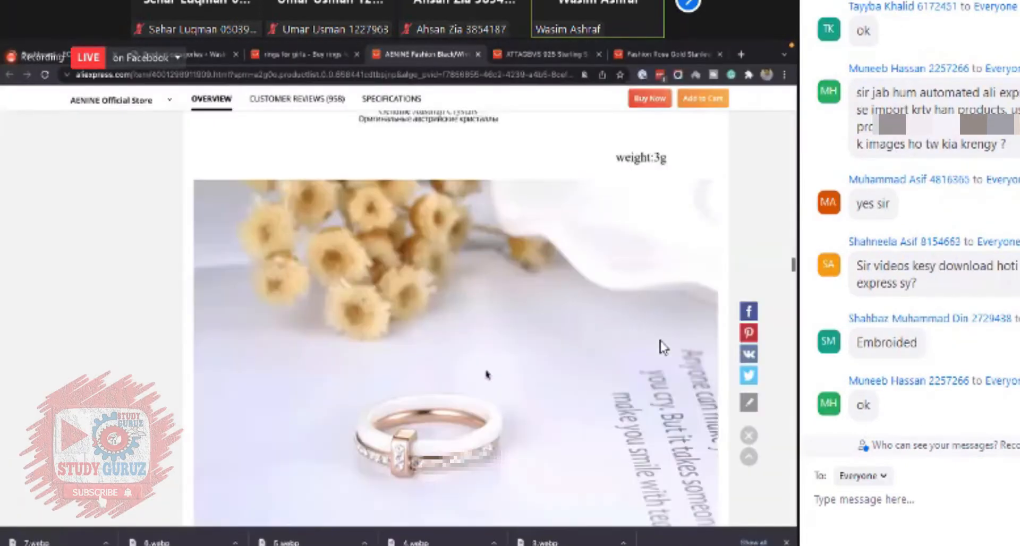
{"action": "scroll", "coordinate": [487, 374], "scroll_direction": "down", "scroll_amount": 20}
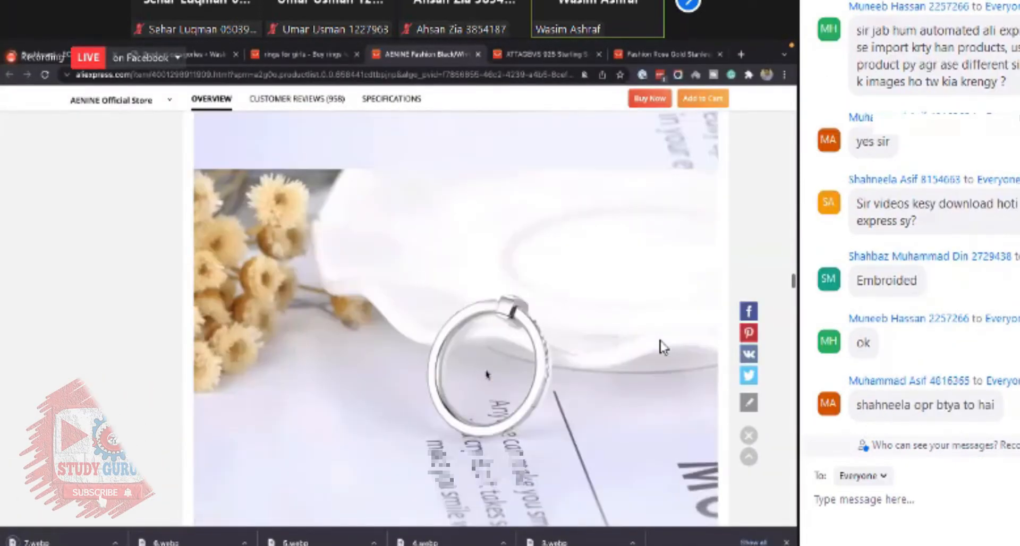
{"action": "scroll", "coordinate": [486, 374], "scroll_direction": "down", "scroll_amount": 5}
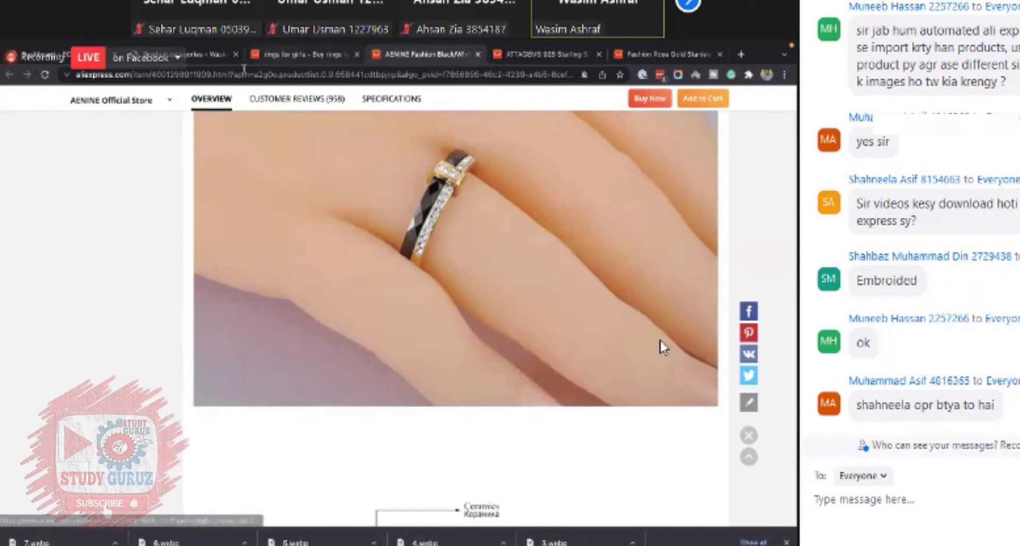
{"action": "left_click", "coordinate": [303, 55]}
{"action": "left_click", "coordinate": [205, 55]}
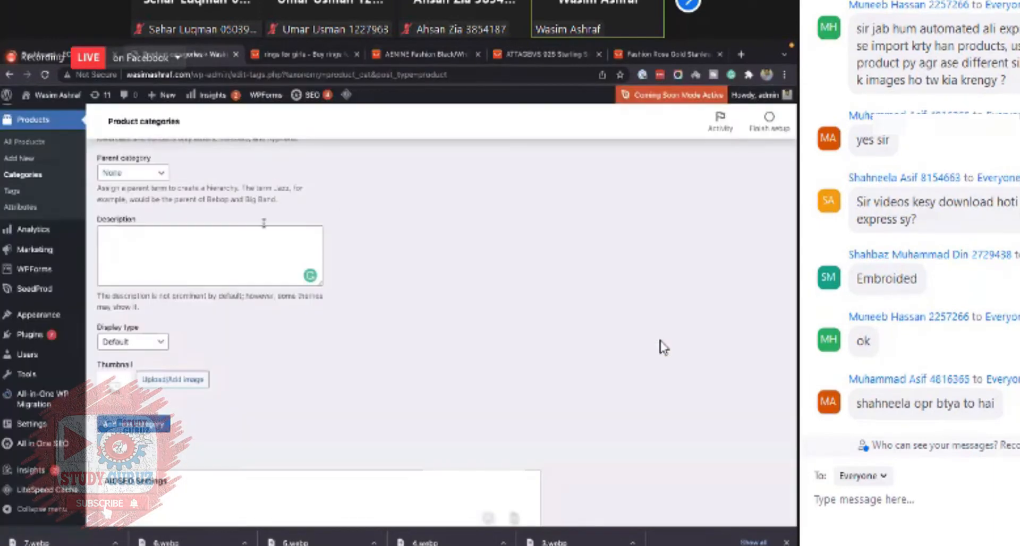
{"action": "left_click", "coordinate": [548, 55]}
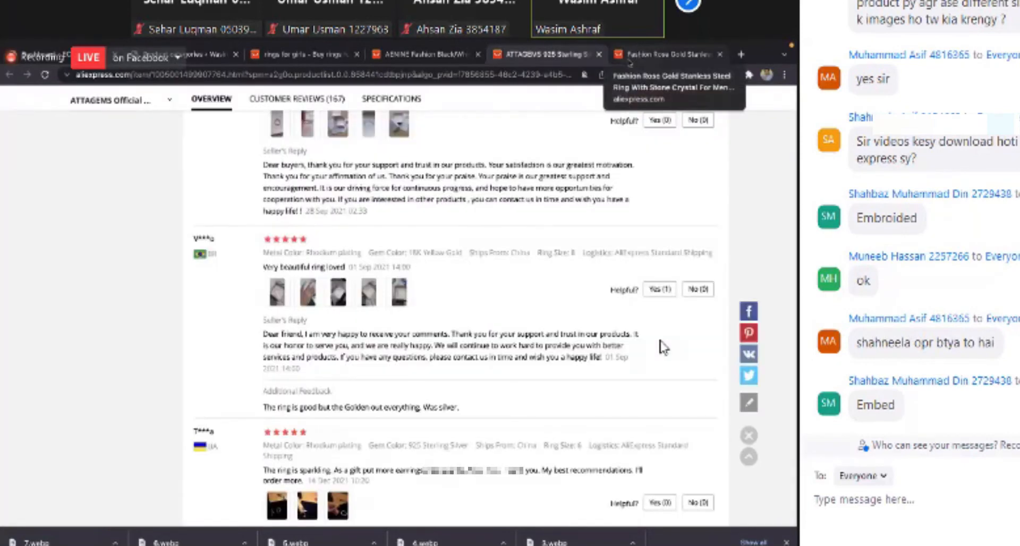
{"action": "left_click", "coordinate": [636, 55]}
{"action": "key", "text": "ctrl+shift+Tab"}
{"action": "key", "text": "ctrl+shift+Tab"}
{"action": "key", "text": "ctrl+shift+Tab"}
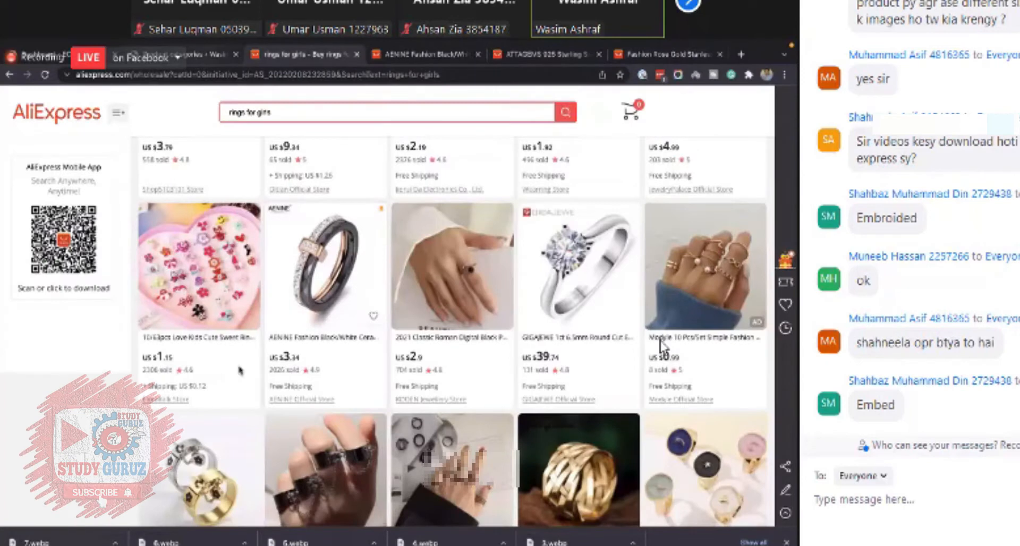
{"action": "key", "text": "ctrl+shift+Tab"}
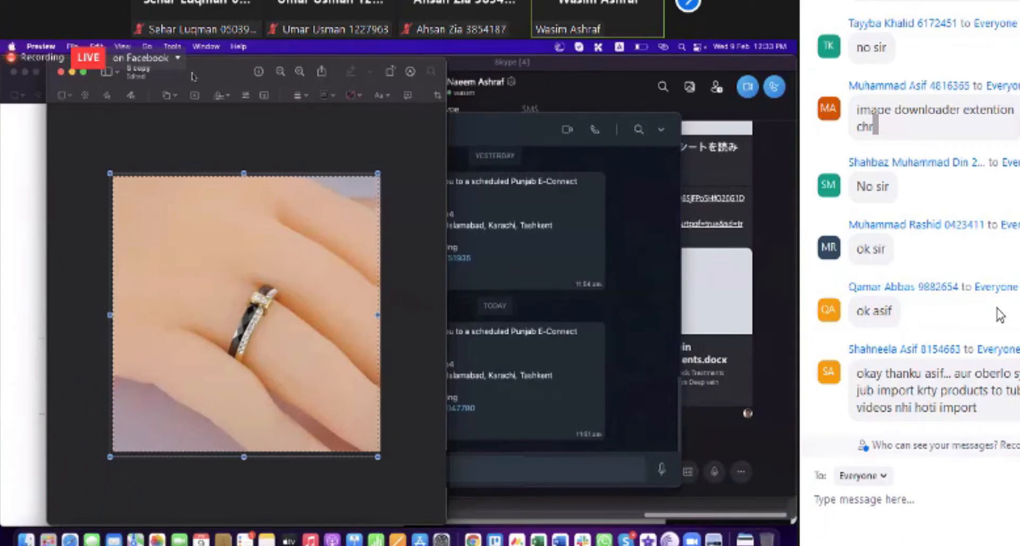
- Crop the photo of the ring worn on a hand to its selection and resize it to 500 pixels wide
{"action": "left_click", "coordinate": [172, 46]}
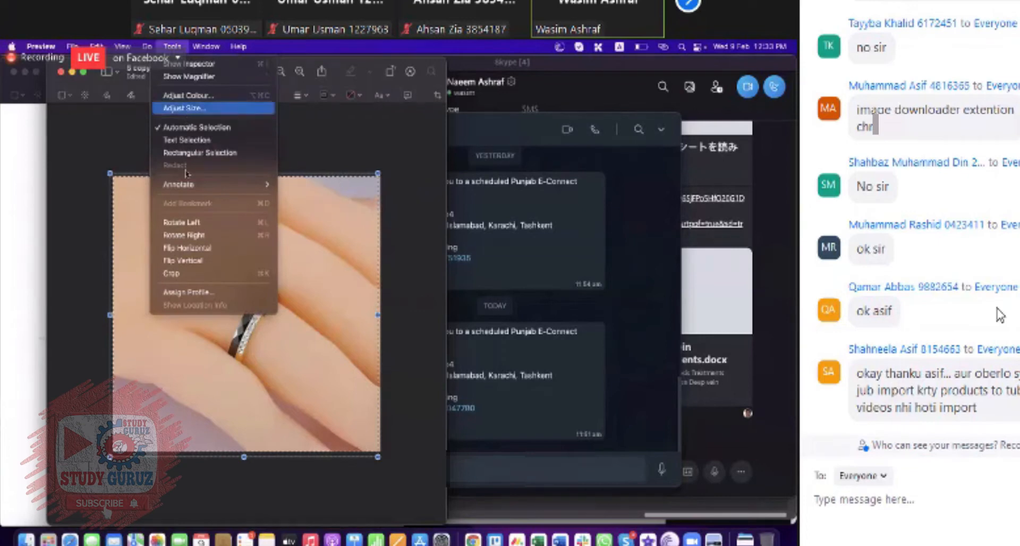
{"action": "left_click", "coordinate": [181, 273]}
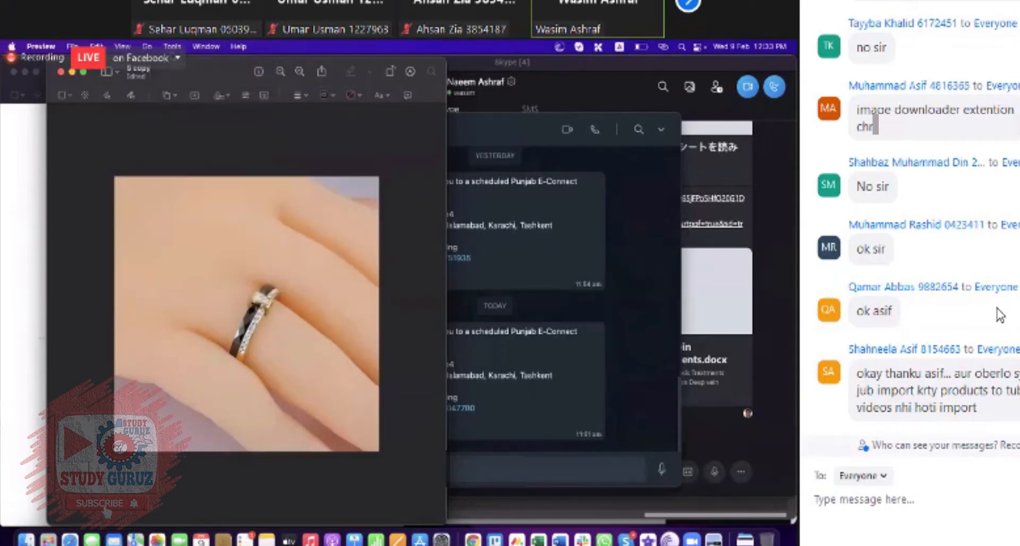
{"action": "left_click", "coordinate": [172, 47]}
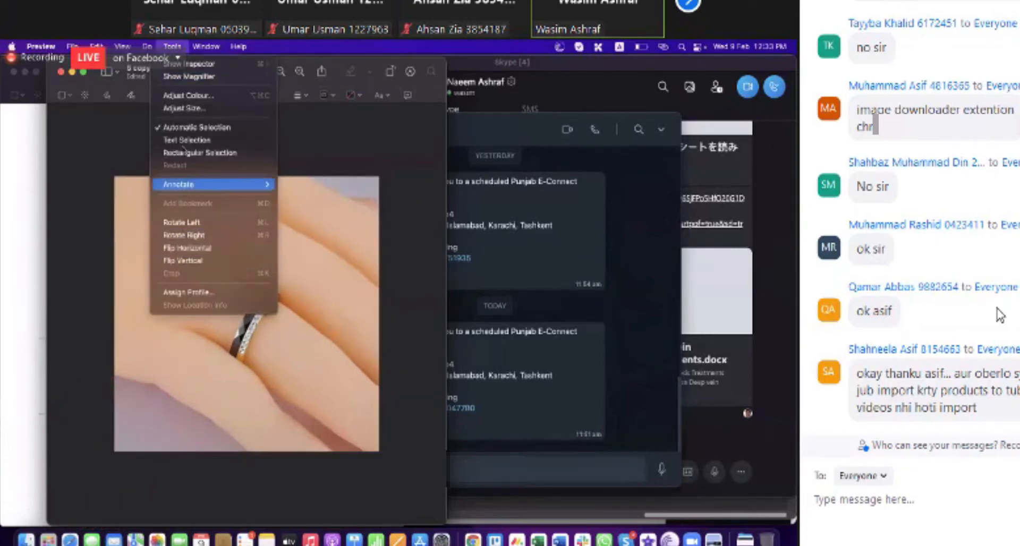
{"action": "left_click", "coordinate": [184, 108]}
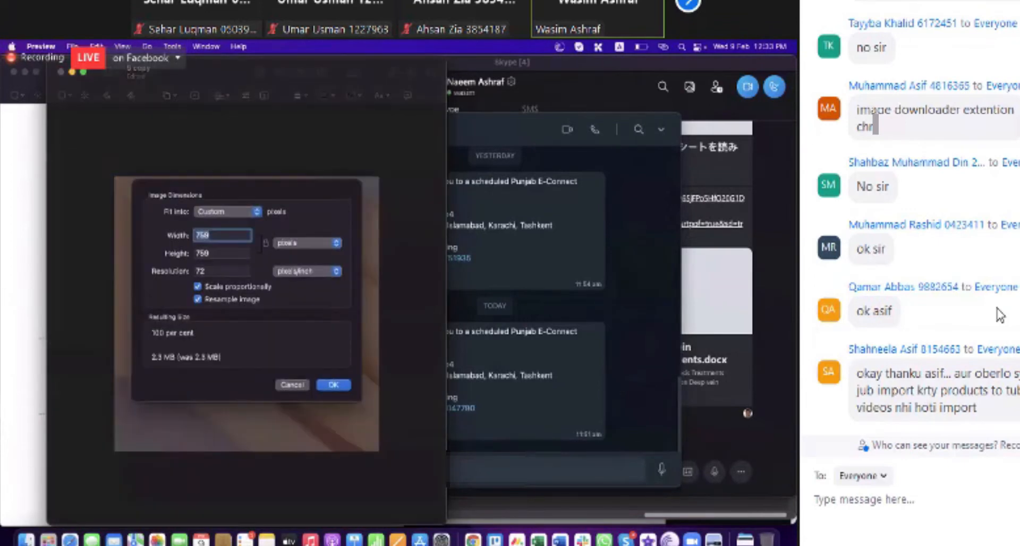
{"action": "type", "text": "500"}
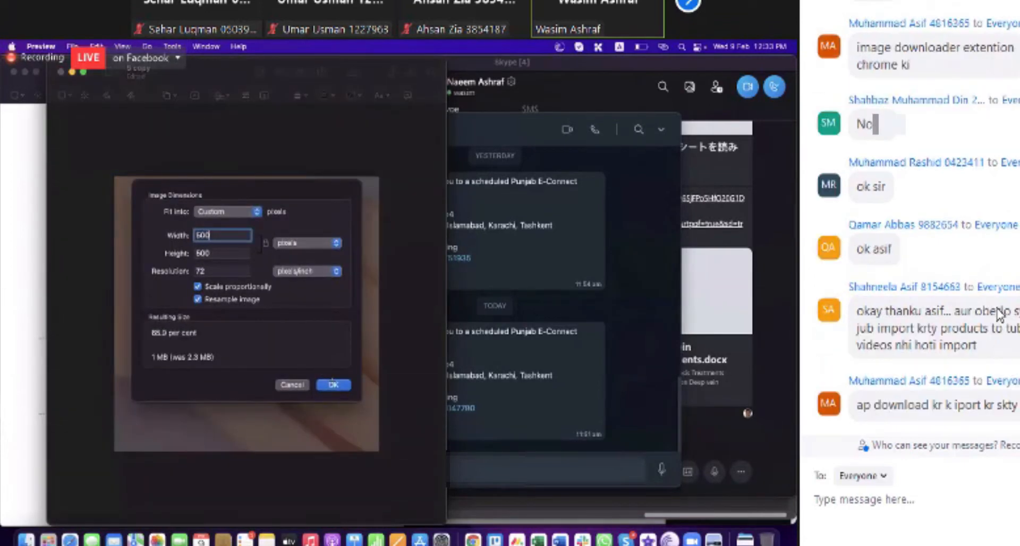
{"action": "key", "text": "Return"}
- Save the resized photo as 5 copy in PNG format on the Desktop
{"action": "left_click", "coordinate": [72, 47]}
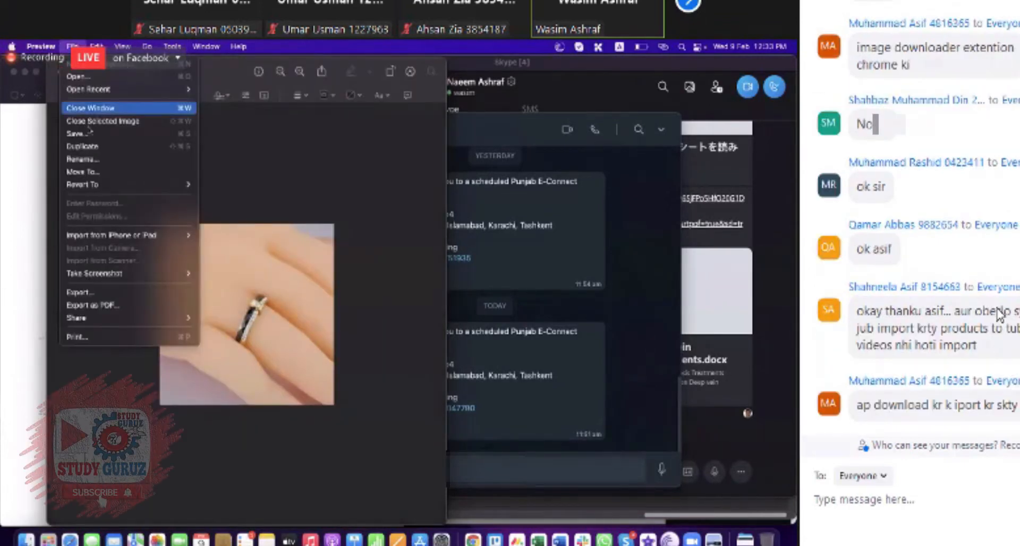
{"action": "left_click", "coordinate": [122, 133]}
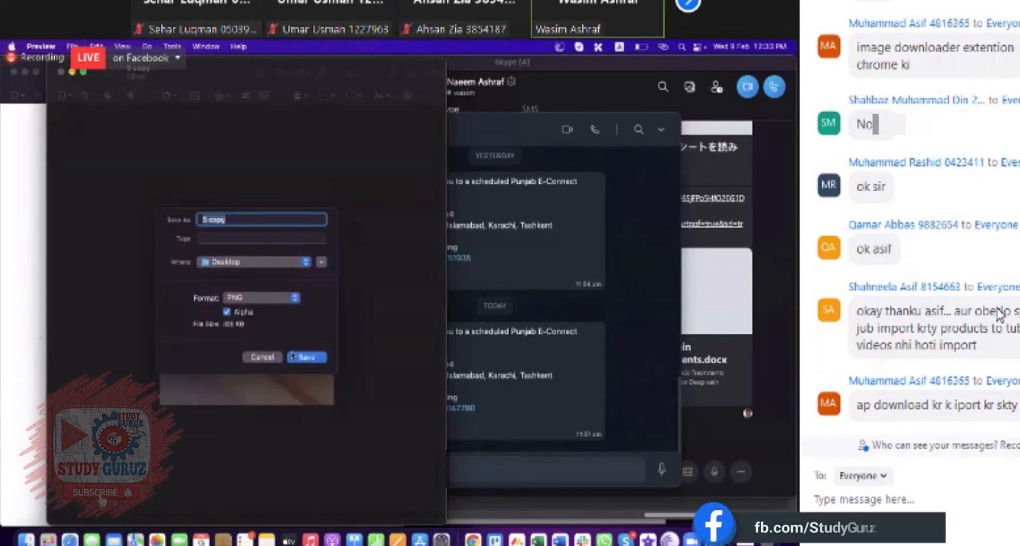
{"action": "left_click", "coordinate": [307, 352]}
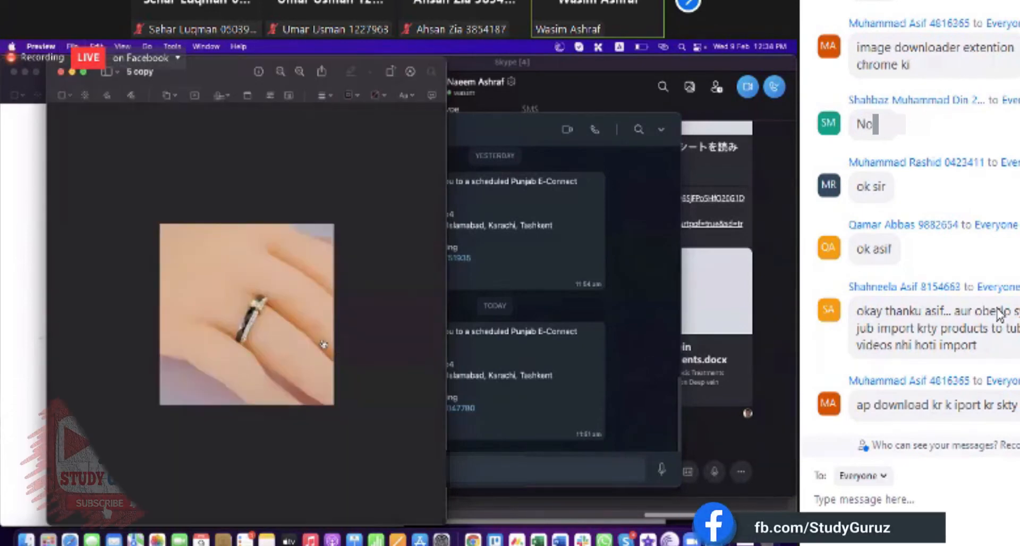
- Upload the 5 copy image from the Desktop and use it as the product category thumbnail
{"action": "key", "text": "super+Tab"}
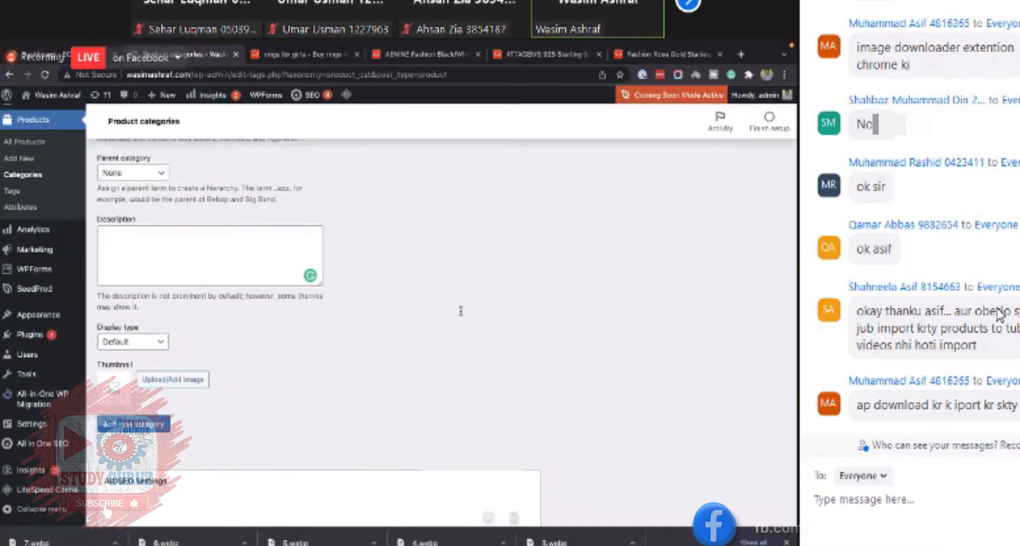
{"action": "left_click", "coordinate": [147, 379]}
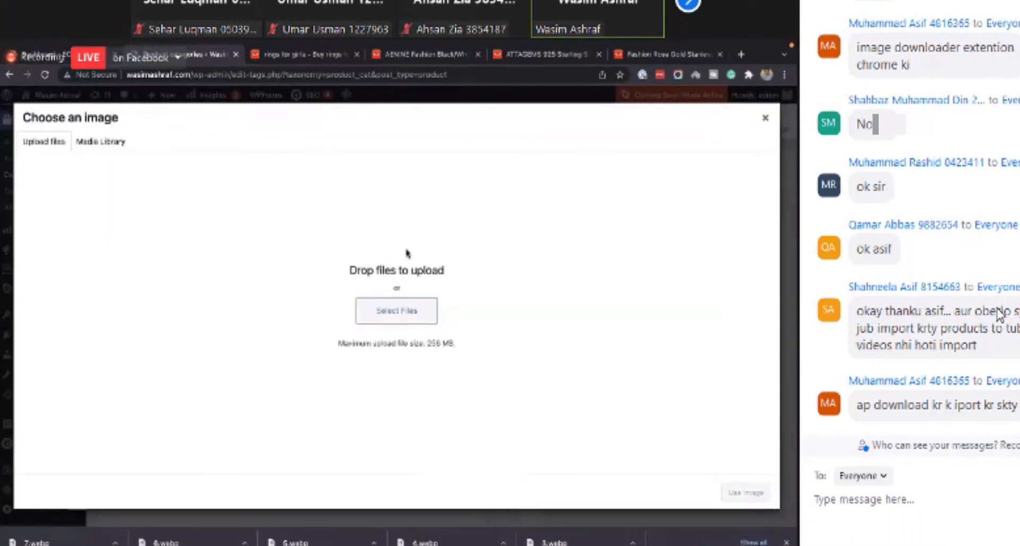
{"action": "left_click", "coordinate": [398, 310]}
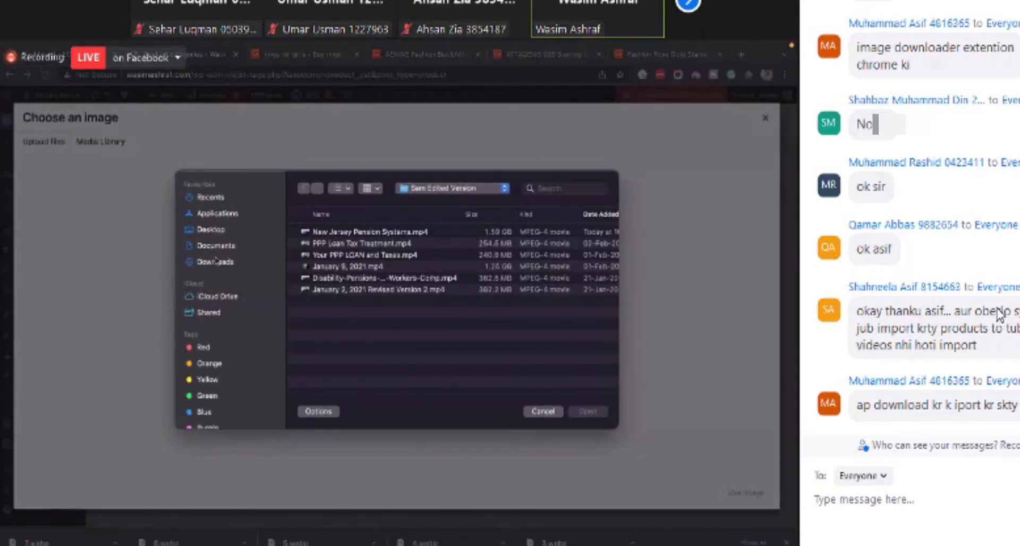
{"action": "left_click", "coordinate": [215, 262]}
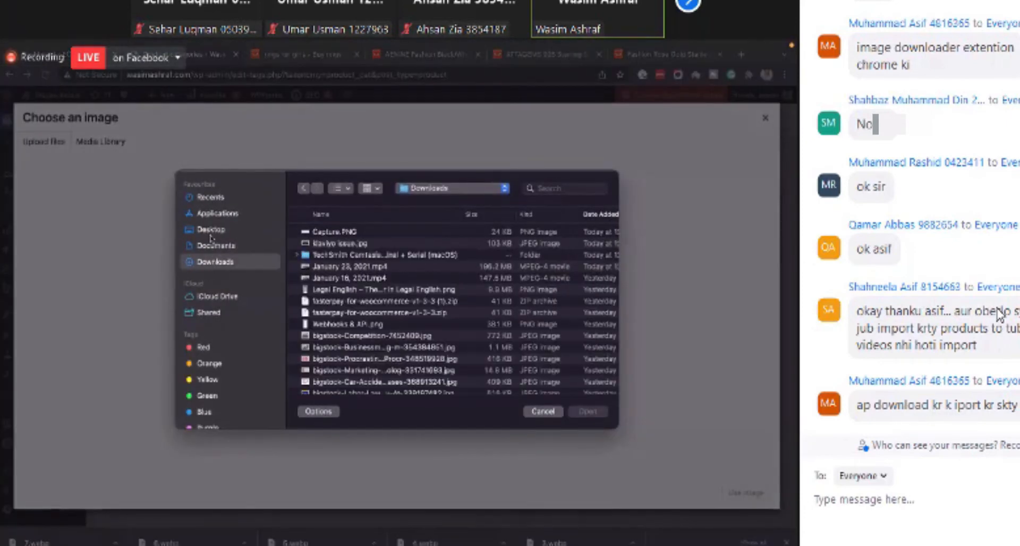
{"action": "left_click", "coordinate": [212, 229]}
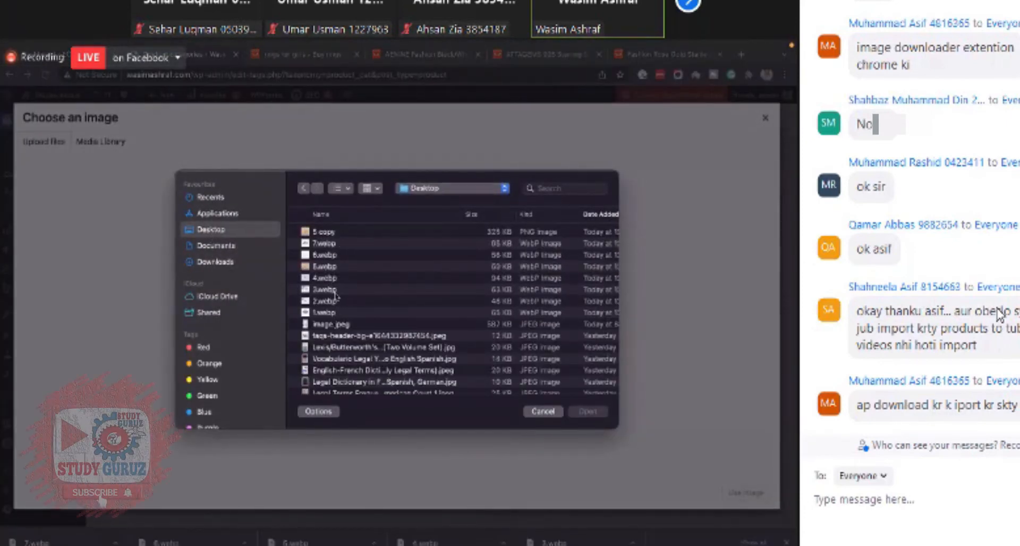
{"action": "left_click", "coordinate": [333, 270]}
{"action": "double_click", "coordinate": [335, 231]}
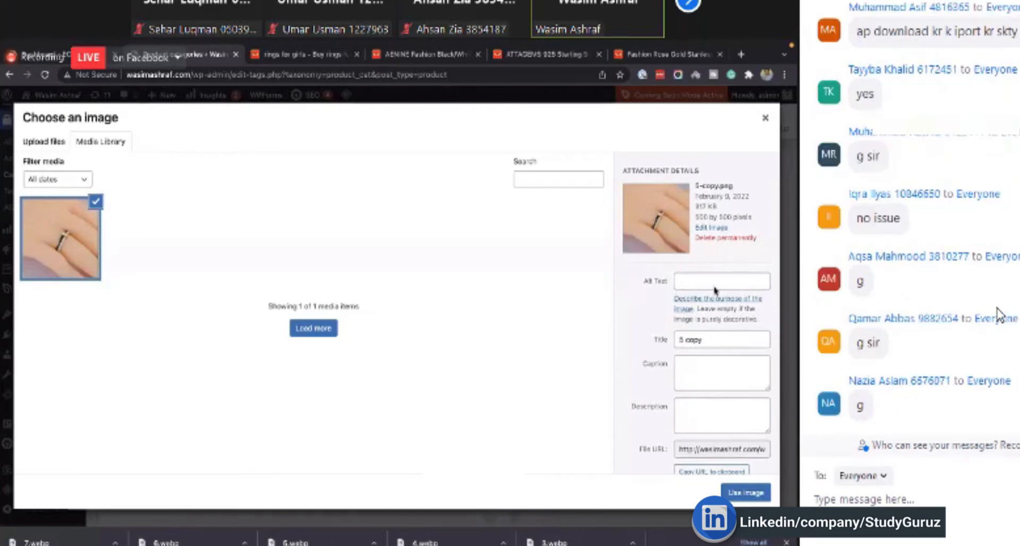
{"action": "left_click", "coordinate": [745, 491]}
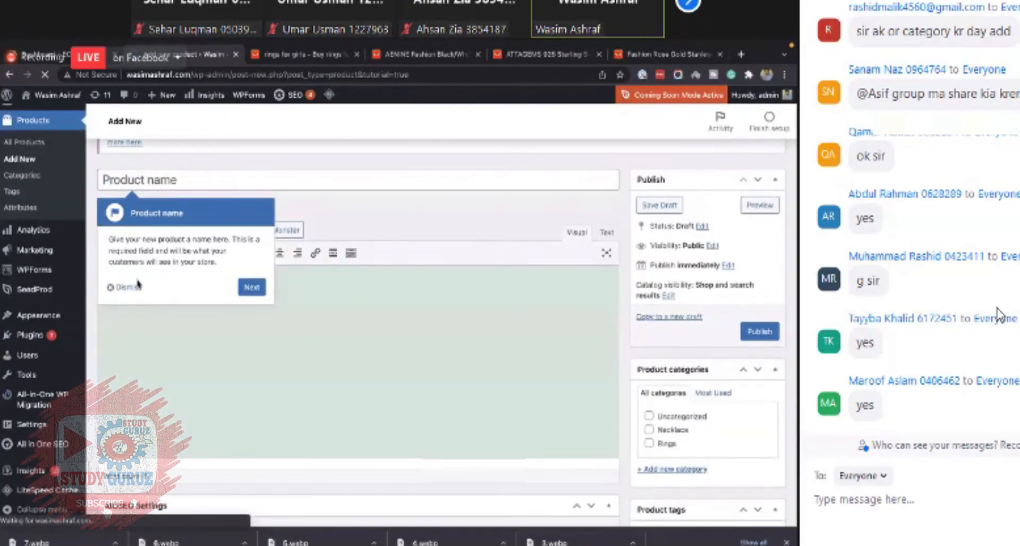
- Dismiss the product name tip and name the new product Elegant Ring for Girls
{"action": "left_click", "coordinate": [125, 287]}
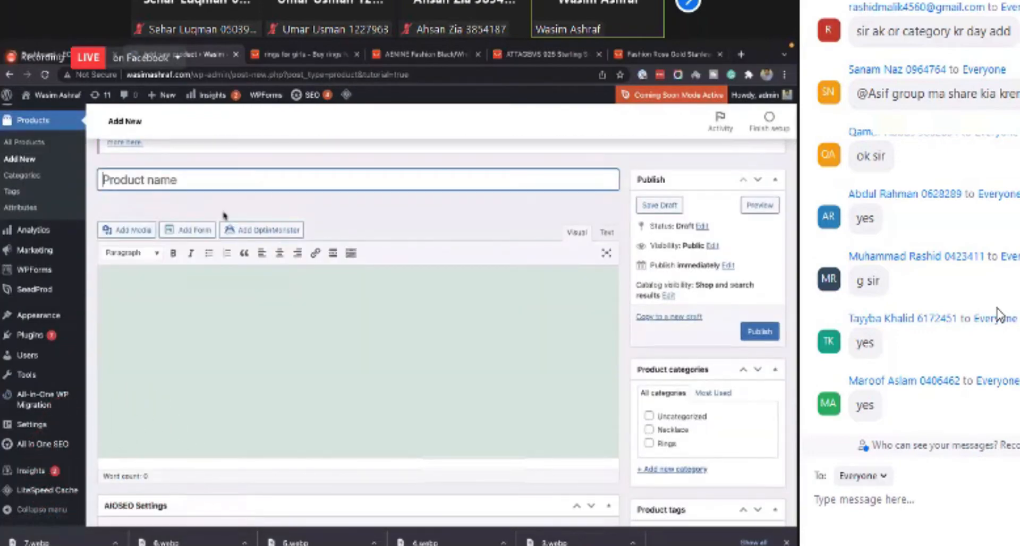
{"action": "left_click", "coordinate": [292, 307]}
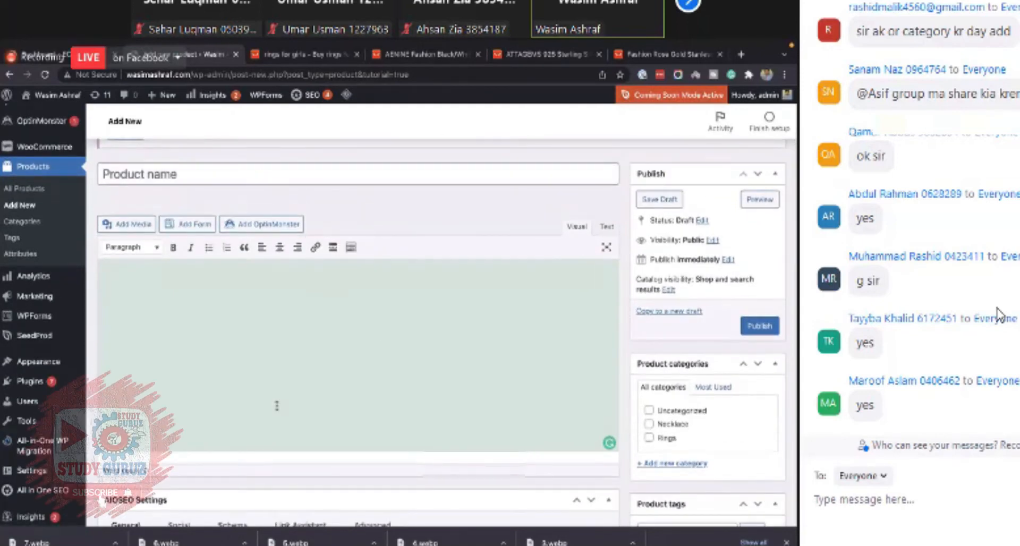
{"action": "left_click", "coordinate": [221, 179]}
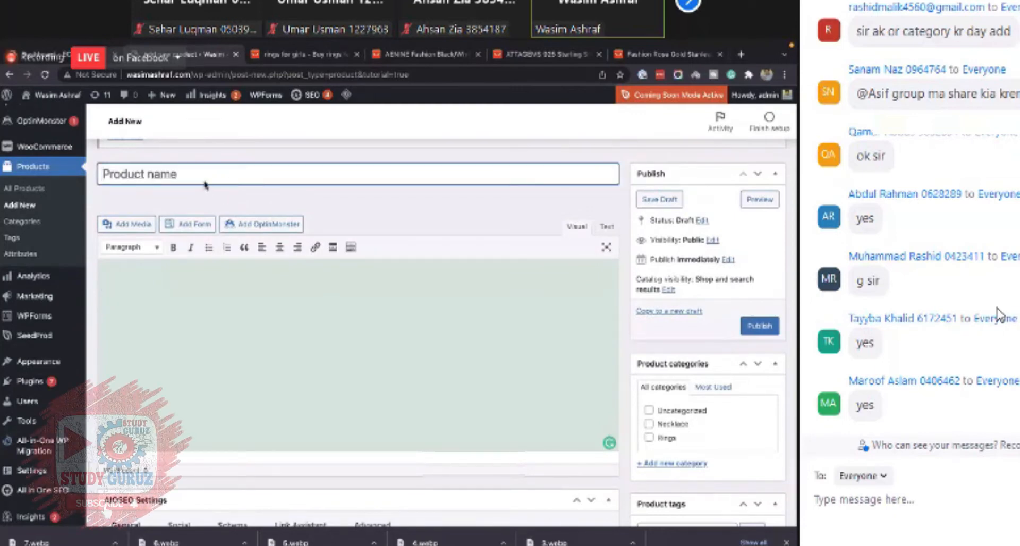
{"action": "left_click", "coordinate": [246, 293]}
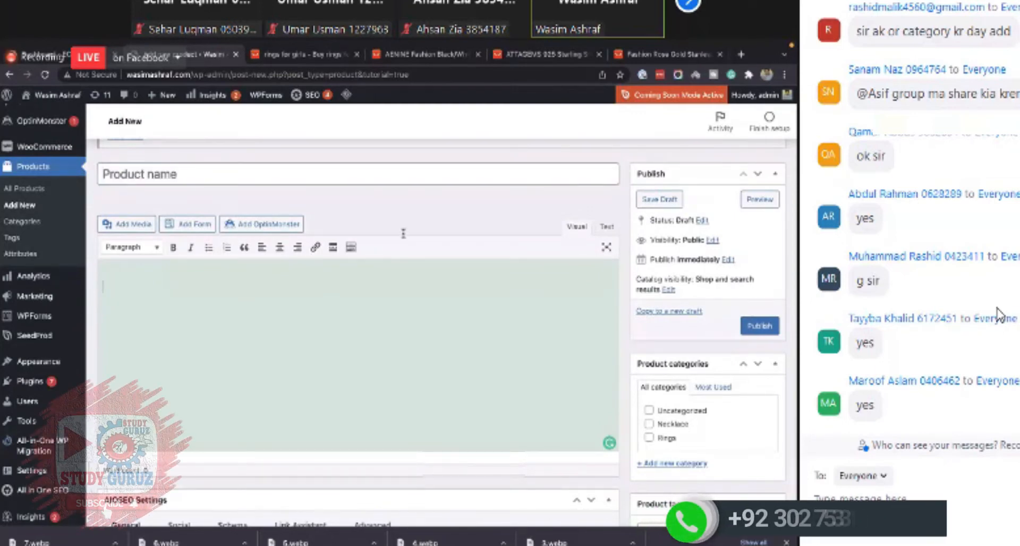
{"action": "left_click", "coordinate": [286, 177]}
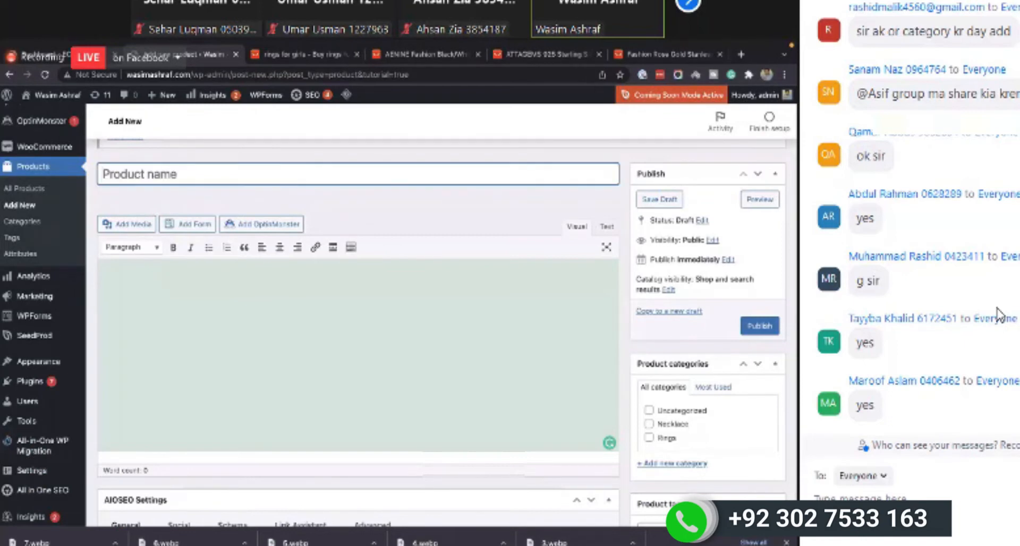
{"action": "type", "text": "Eleg"}
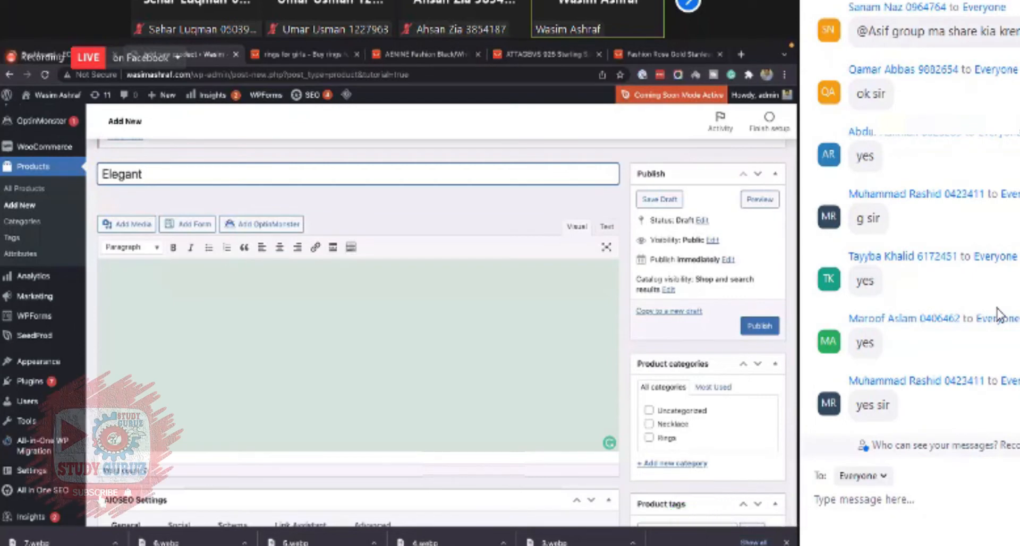
{"action": "type", "text": "ant "}
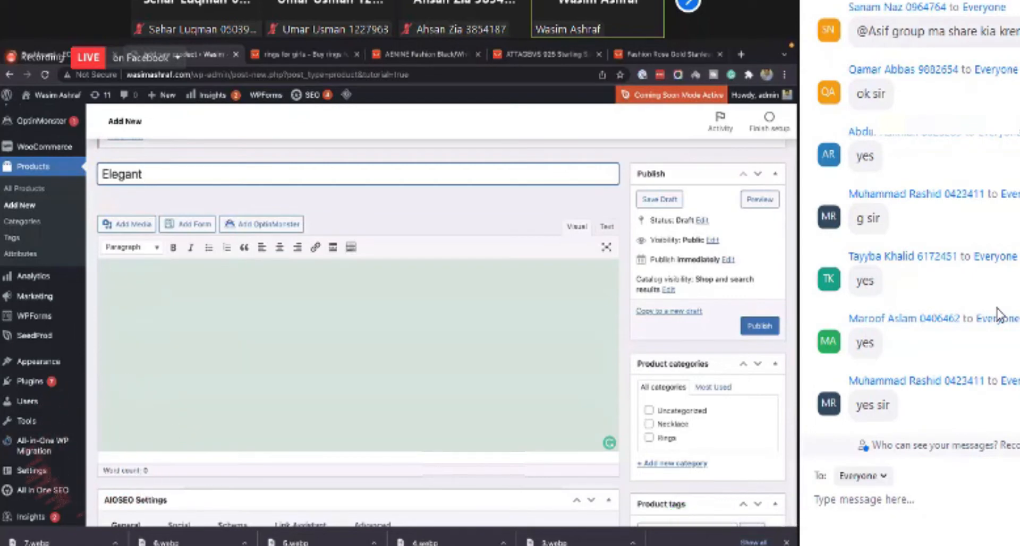
{"action": "type", "text": "Ring for "}
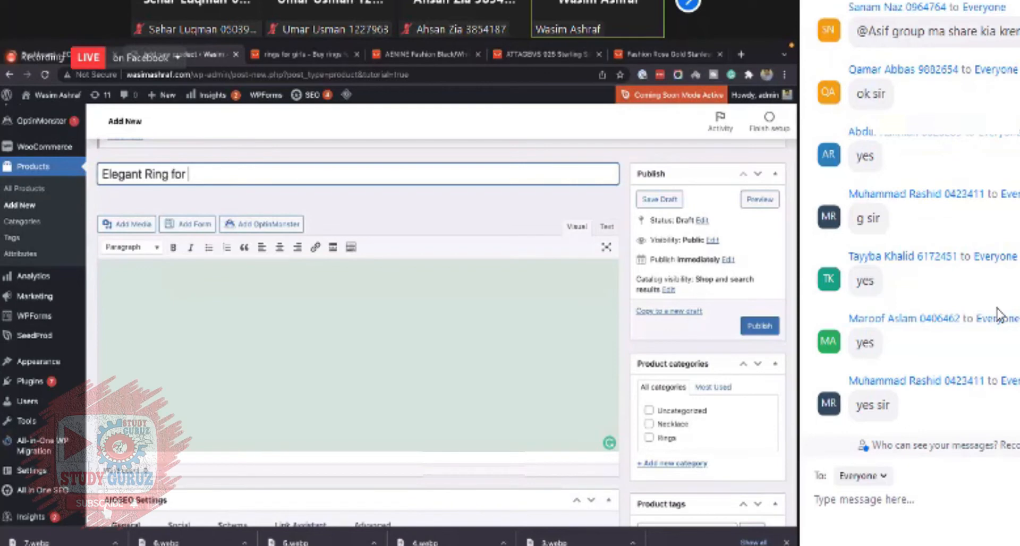
{"action": "type", "text": "Girls"}
- Write the product description "Elegant ring for girls available at a discounted price."
{"action": "left_click", "coordinate": [357, 315]}
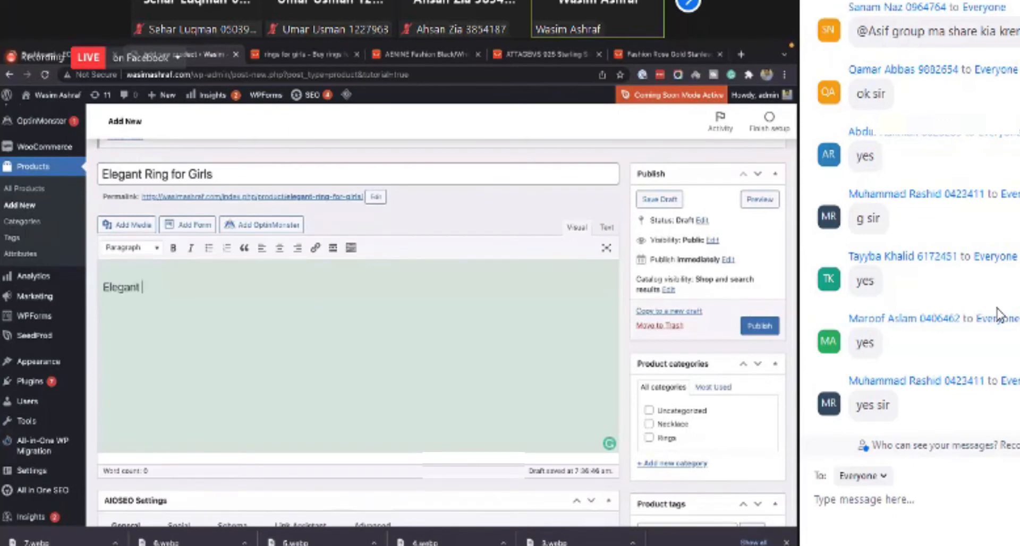
{"action": "type", "text": "Elegant ring for"}
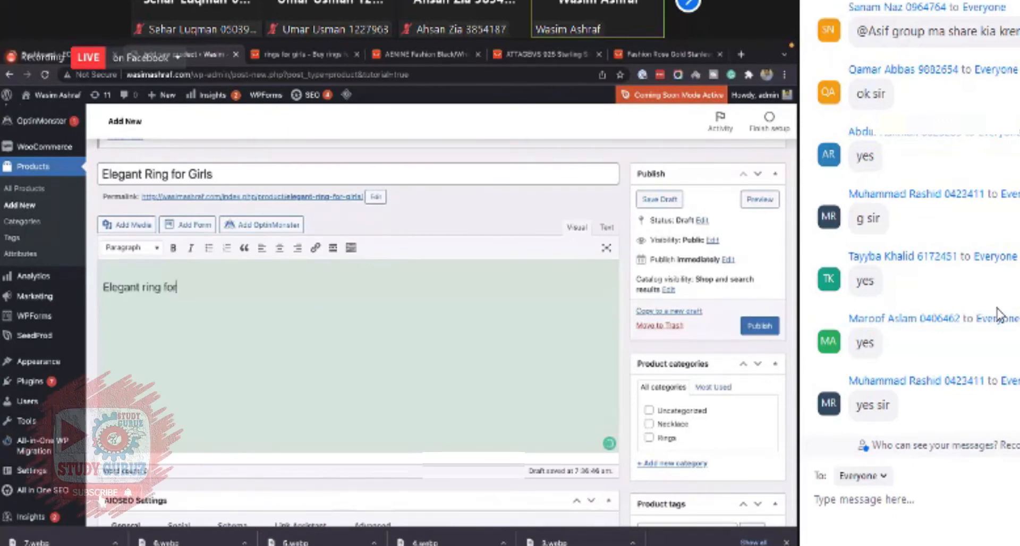
{"action": "type", "text": " girls. But"}
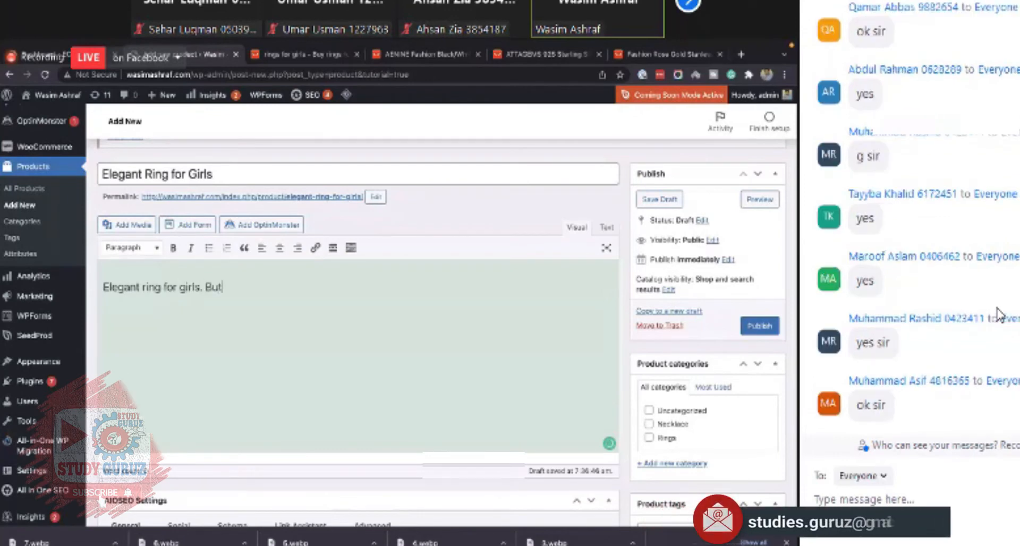
{"action": "type", "text": " y your"}
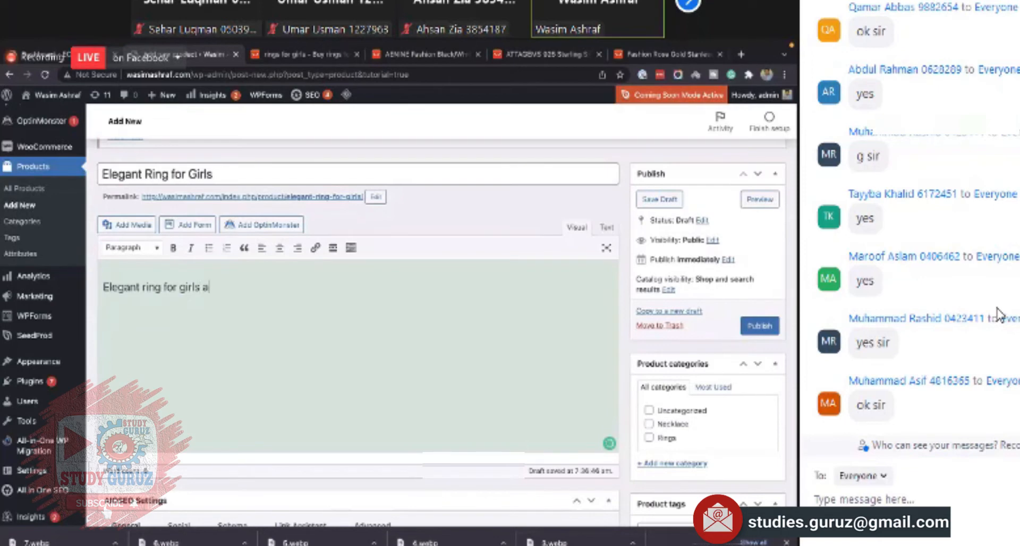
{"action": "type", "text": "lable at a"}
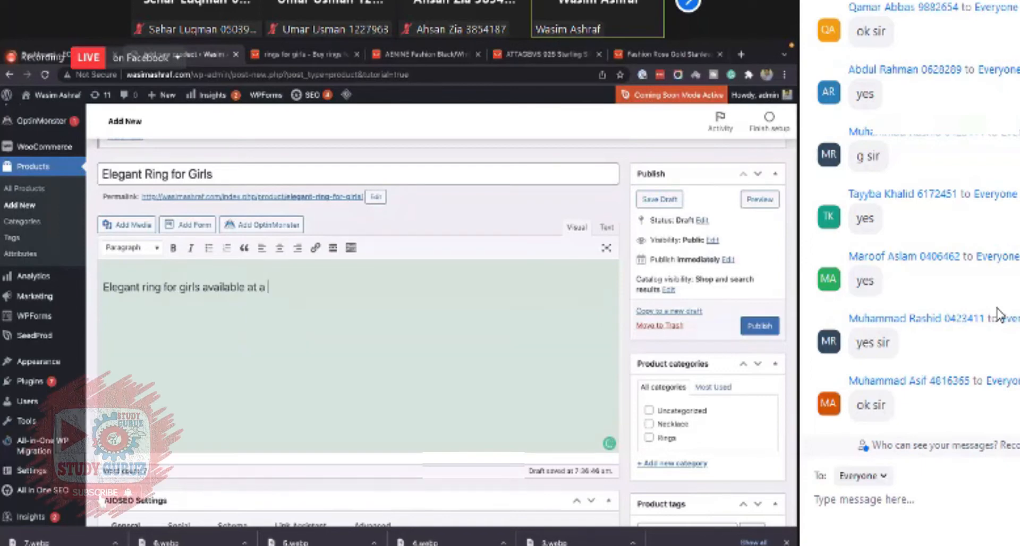
{"action": "type", "text": "discount"}
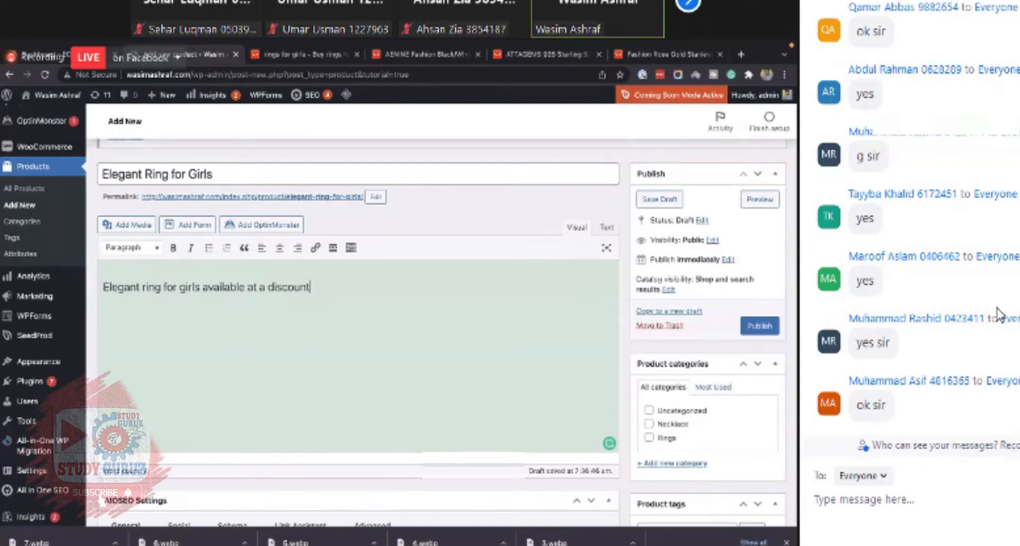
{"action": "type", "text": "ed price."}
{"action": "key", "text": "Return"}
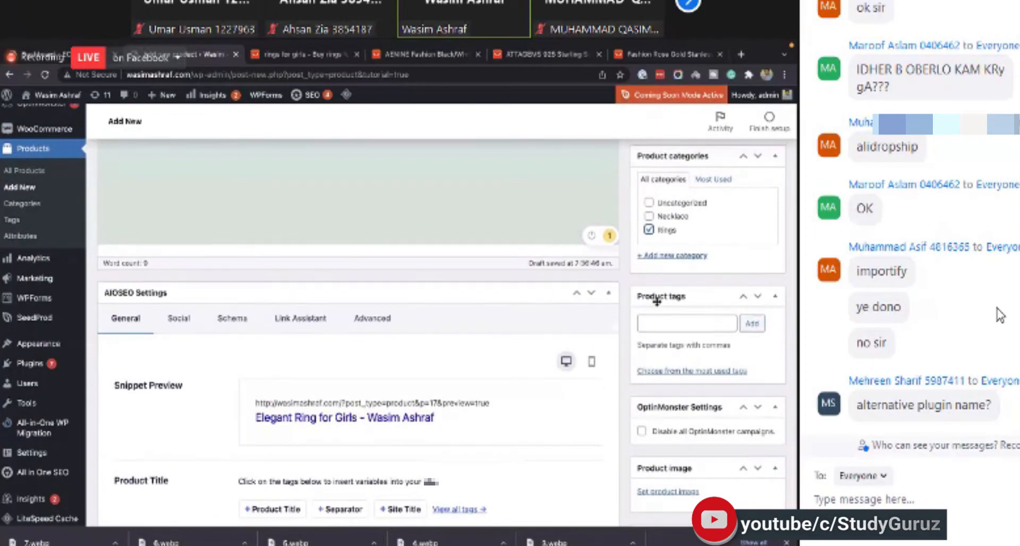
- Collapse the AIOSEO Settings panel on the product page
{"action": "scroll", "coordinate": [657, 300], "scroll_direction": "up", "scroll_amount": 2}
{"action": "scroll", "coordinate": [658, 300], "scroll_direction": "up", "scroll_amount": 2}
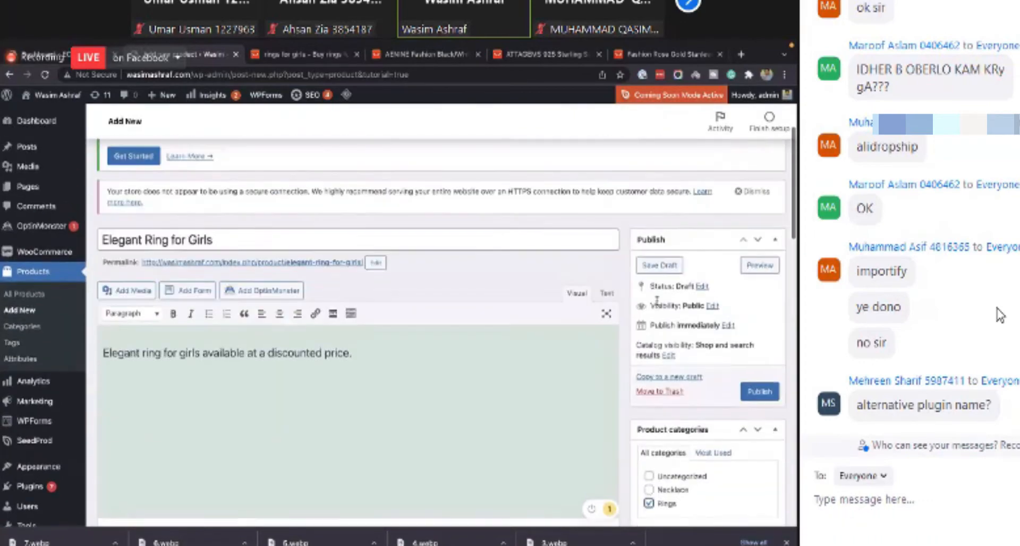
{"action": "scroll", "coordinate": [657, 300], "scroll_direction": "down", "scroll_amount": 6}
{"action": "scroll", "coordinate": [657, 301], "scroll_direction": "down", "scroll_amount": 10}
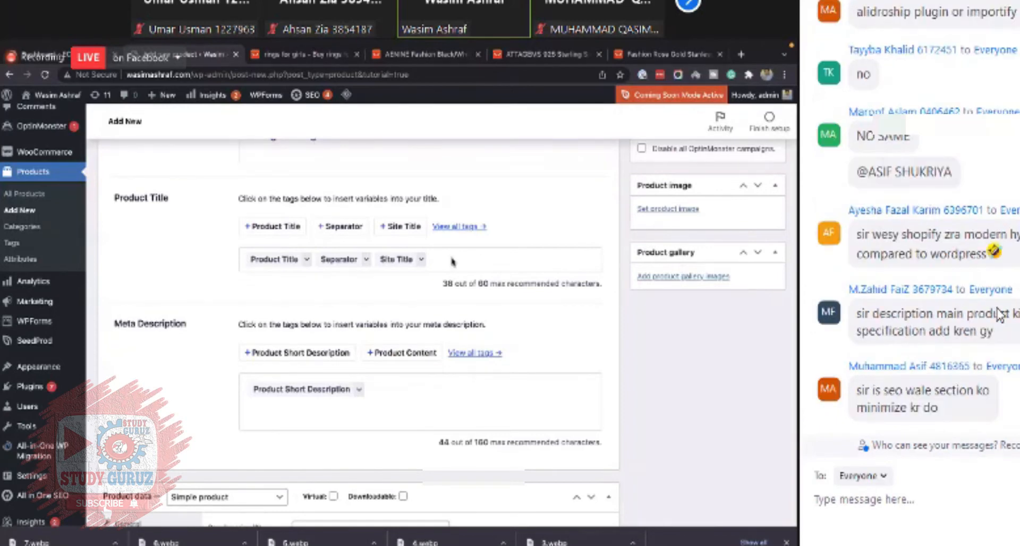
{"action": "scroll", "coordinate": [452, 261], "scroll_direction": "up", "scroll_amount": 5}
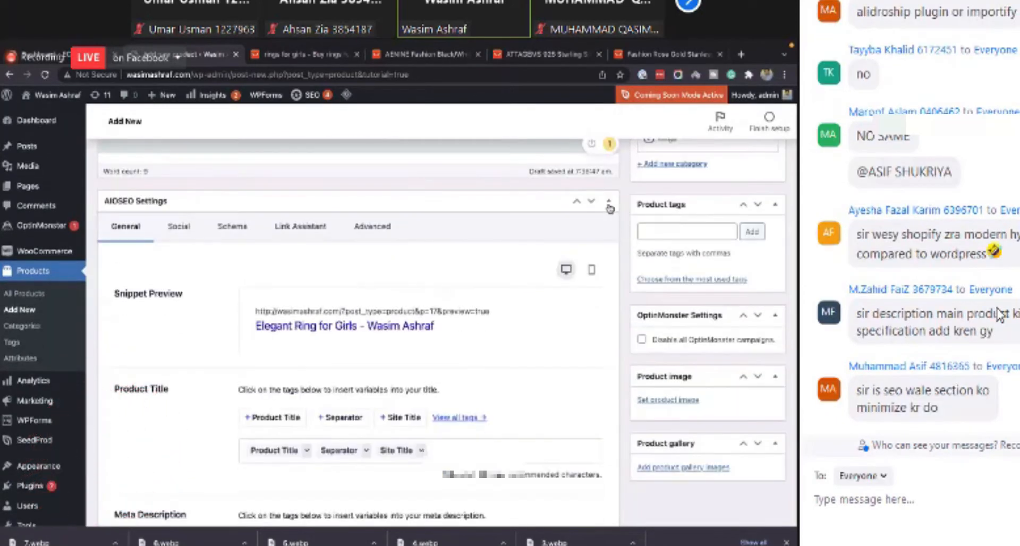
{"action": "left_click", "coordinate": [609, 203]}
{"action": "scroll", "coordinate": [349, 286], "scroll_direction": "up", "scroll_amount": 4}
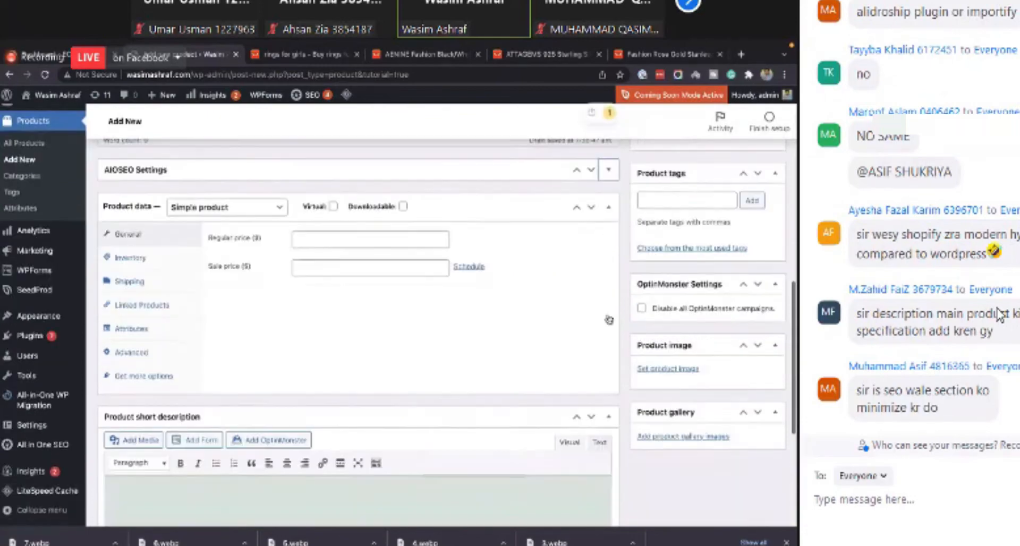
{"action": "scroll", "coordinate": [319, 229], "scroll_direction": "down", "scroll_amount": 5}
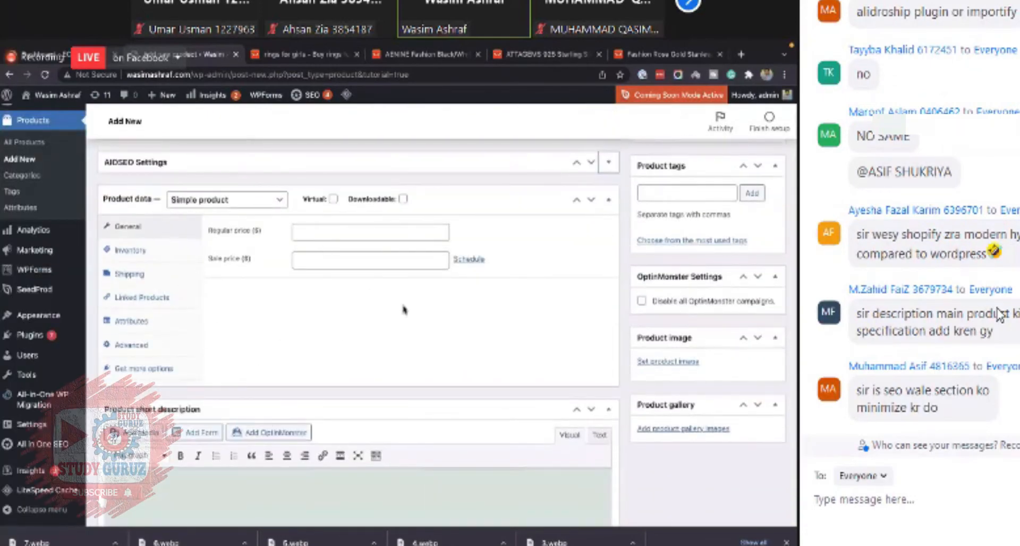
- Upload 1.webp from the Desktop and set it as the product image
{"action": "scroll", "coordinate": [515, 308], "scroll_direction": "down", "scroll_amount": 4}
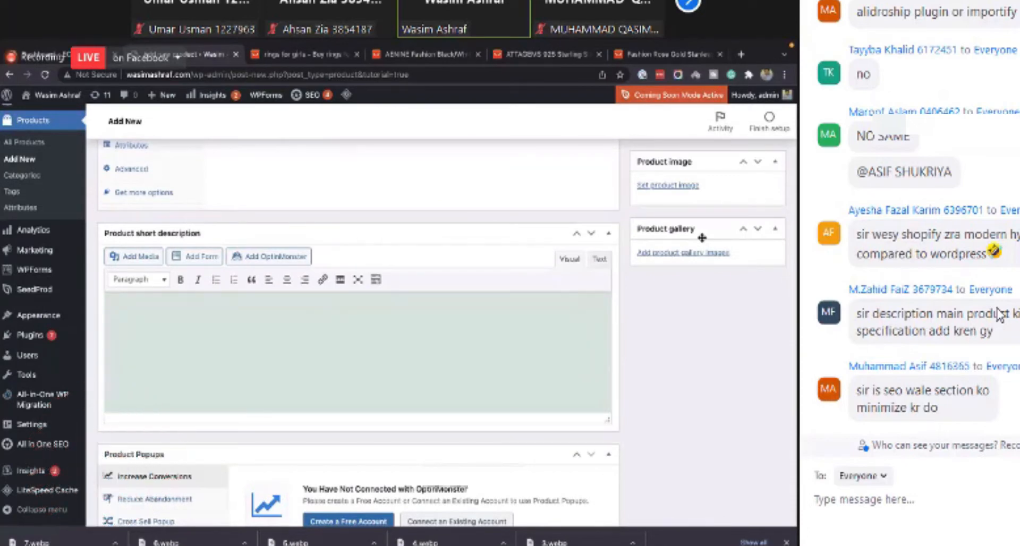
{"action": "scroll", "coordinate": [701, 237], "scroll_direction": "up", "scroll_amount": 1}
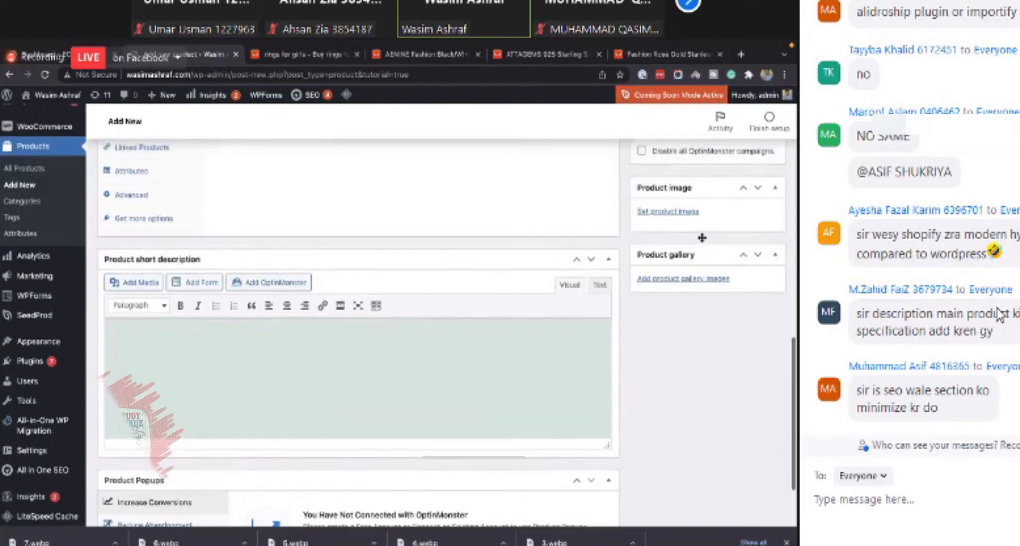
{"action": "scroll", "coordinate": [680, 246], "scroll_direction": "down", "scroll_amount": 1}
{"action": "scroll", "coordinate": [680, 245], "scroll_direction": "down", "scroll_amount": 1}
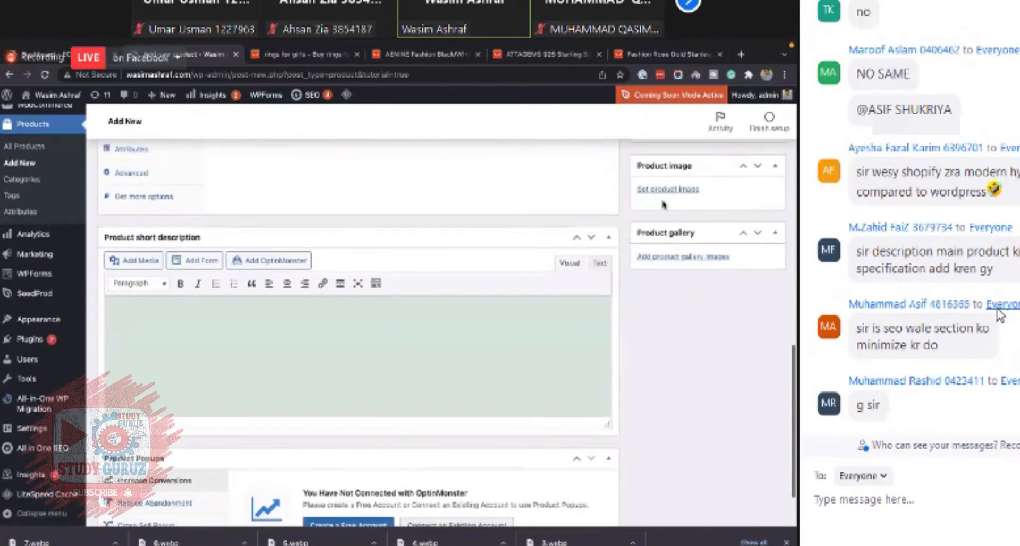
{"action": "left_click", "coordinate": [683, 193]}
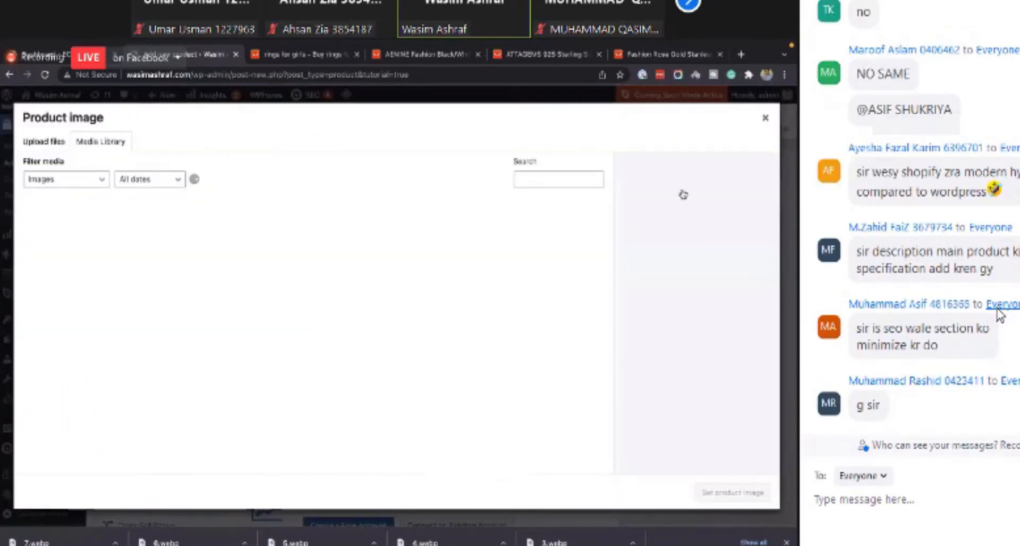
{"action": "left_click", "coordinate": [769, 117]}
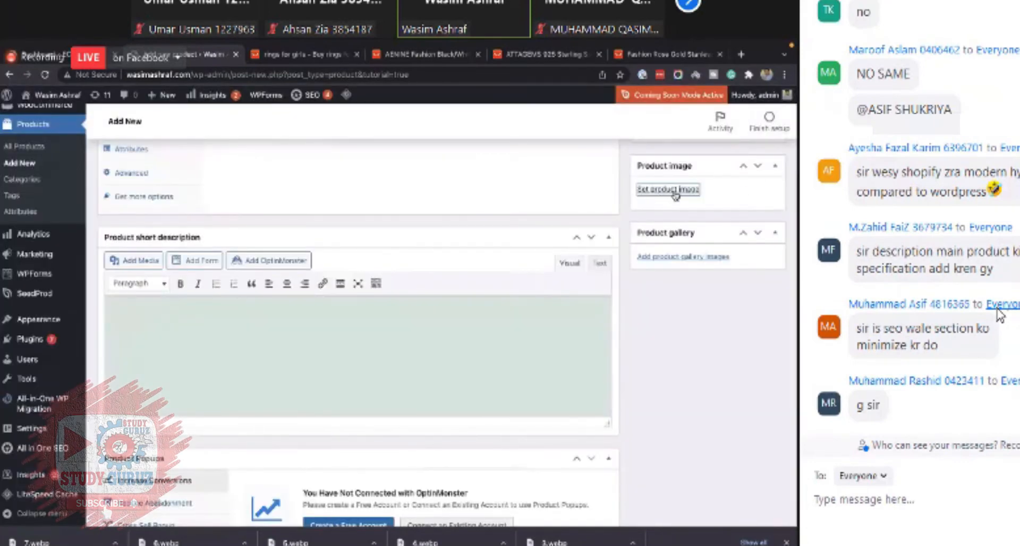
{"action": "left_click", "coordinate": [671, 189]}
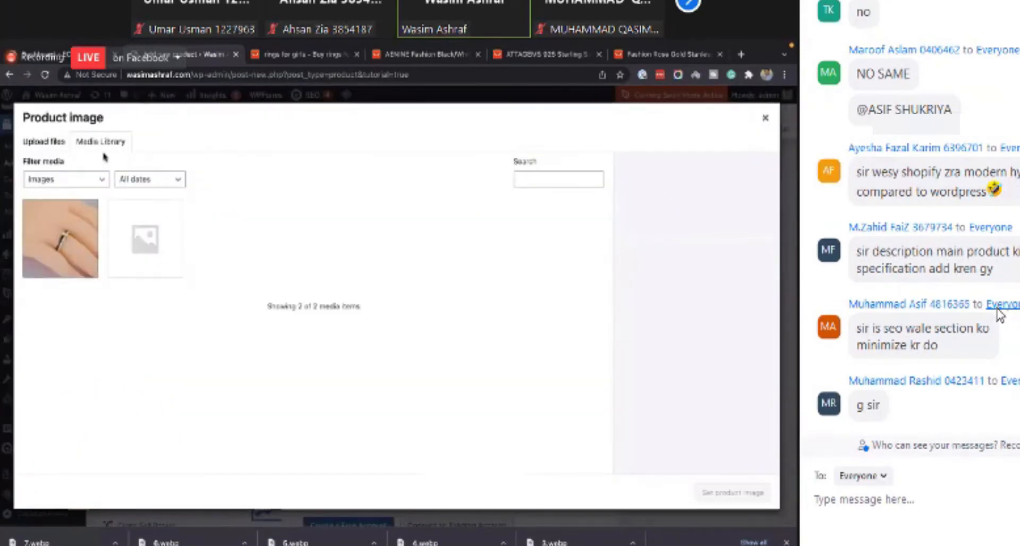
{"action": "left_click", "coordinate": [54, 150]}
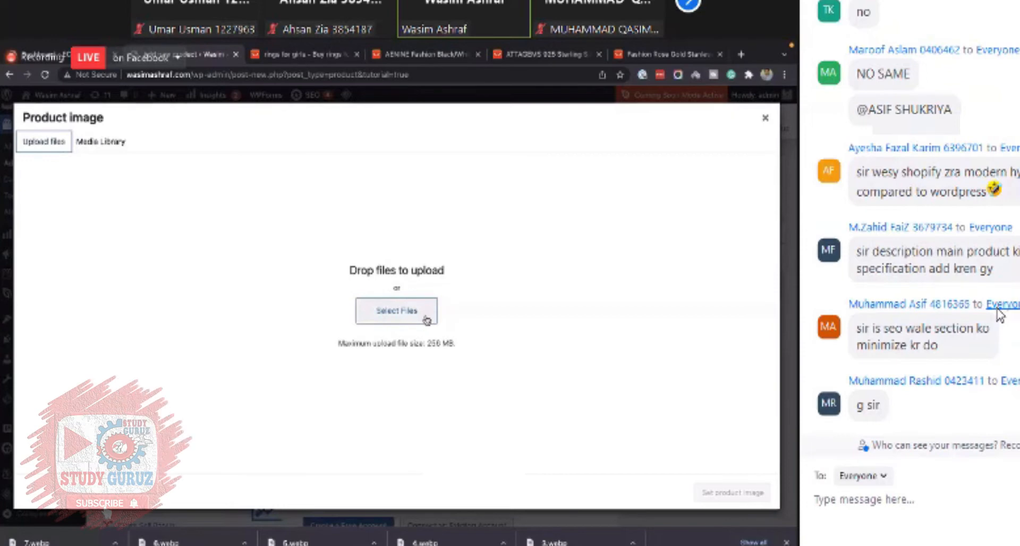
{"action": "left_click", "coordinate": [427, 321]}
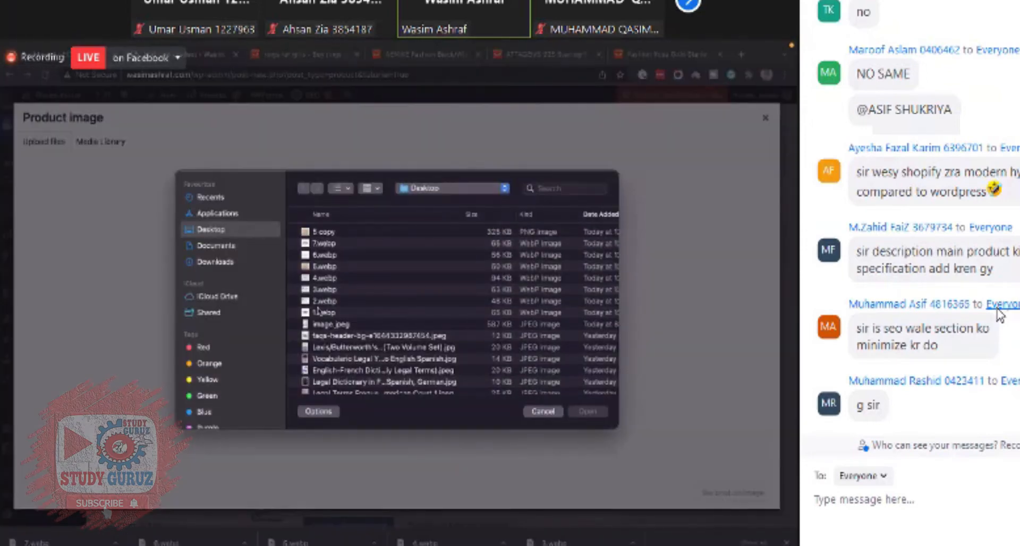
{"action": "left_click", "coordinate": [321, 313]}
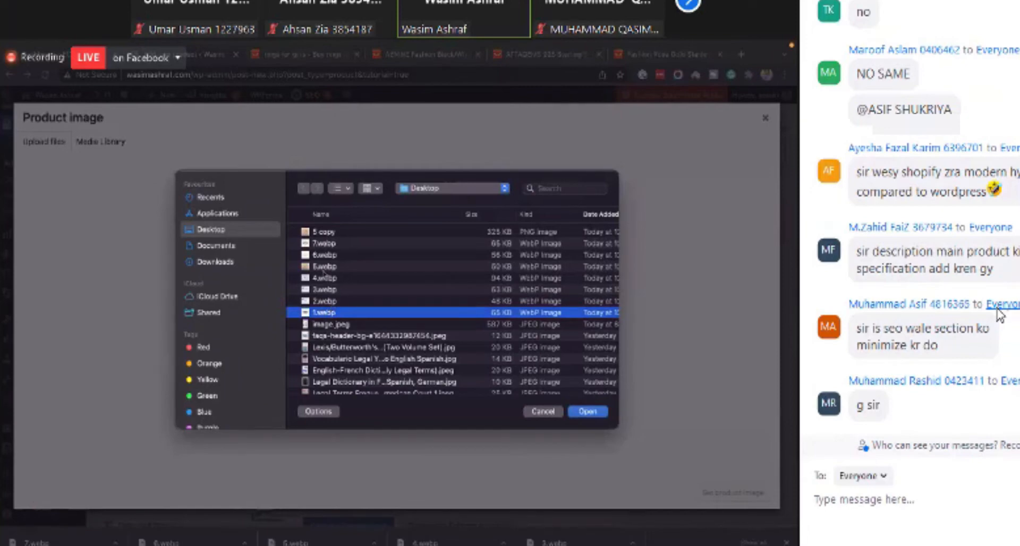
{"action": "double_click", "coordinate": [324, 313]}
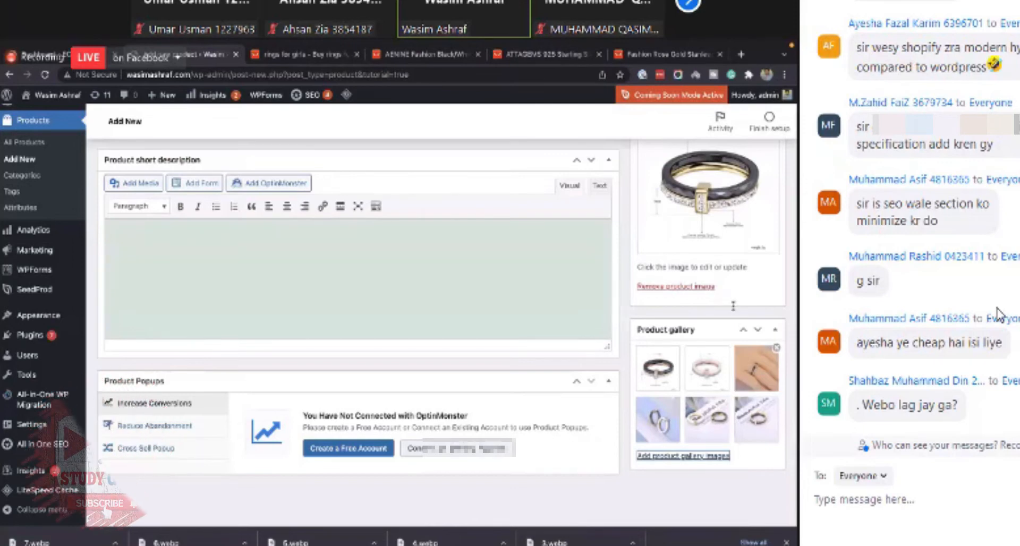
- Set the product's regular price to 19.95 and the sale price to 10.97
{"action": "scroll", "coordinate": [721, 280], "scroll_direction": "up", "scroll_amount": 1}
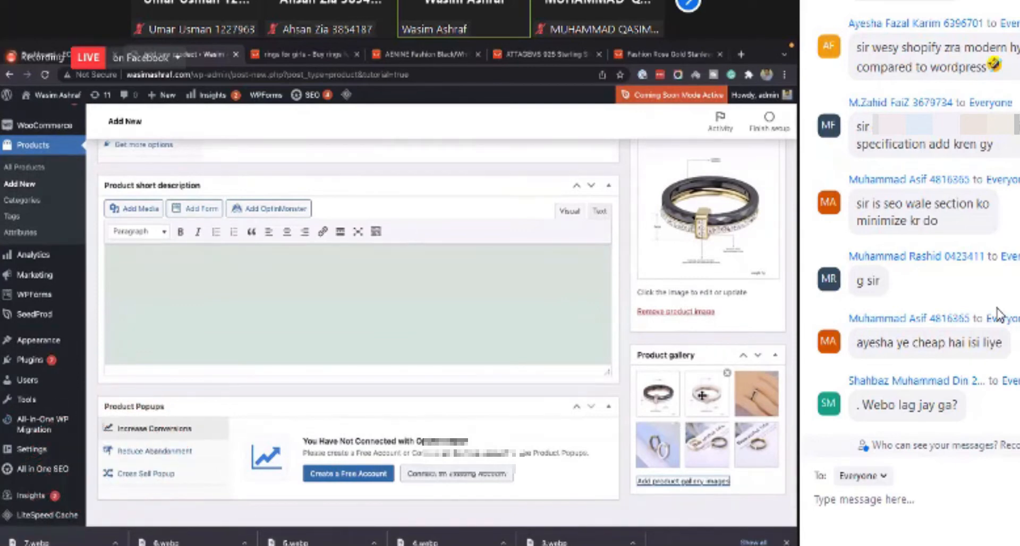
{"action": "scroll", "coordinate": [661, 334], "scroll_direction": "up", "scroll_amount": 1}
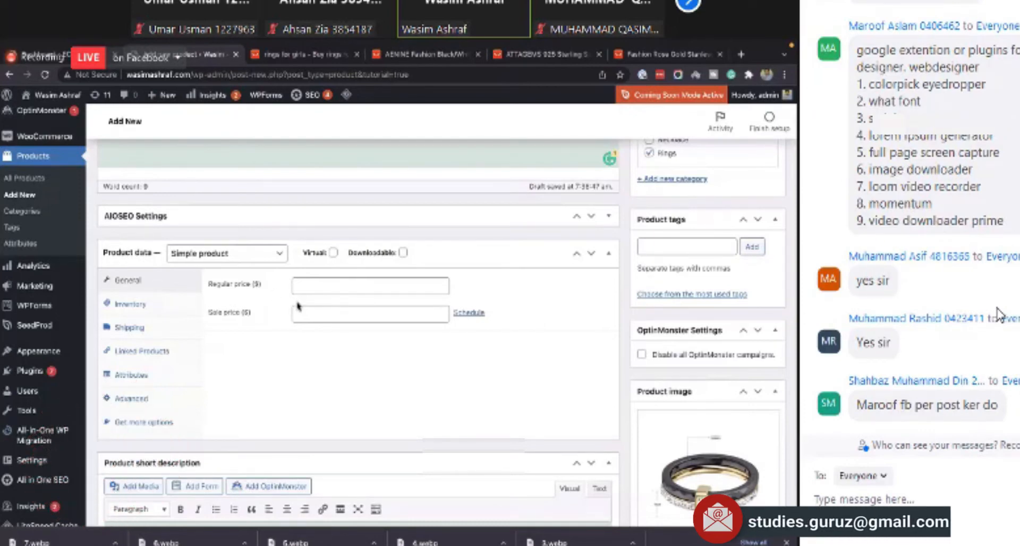
{"action": "left_click", "coordinate": [319, 290]}
{"action": "left_click", "coordinate": [316, 314]}
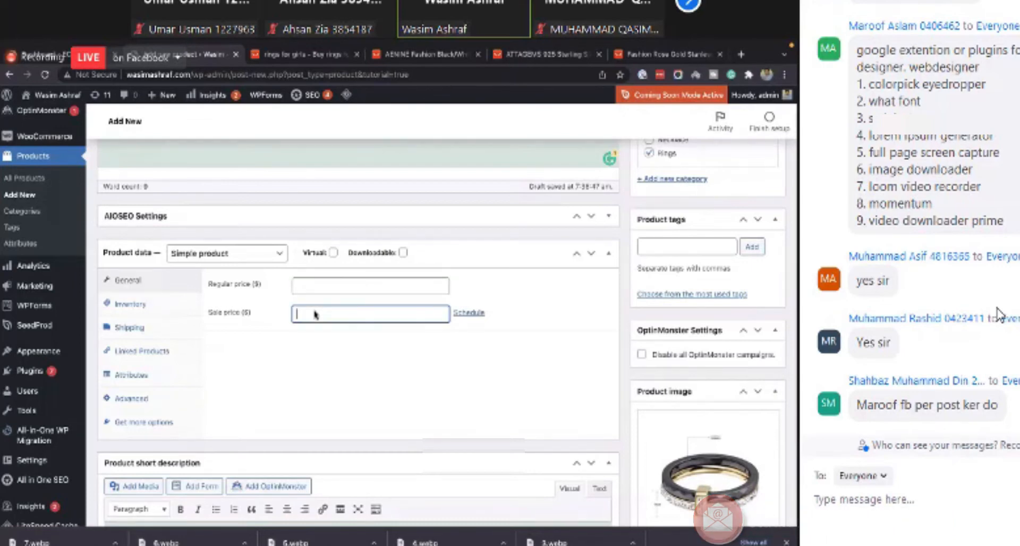
{"action": "type", "text": "11"}
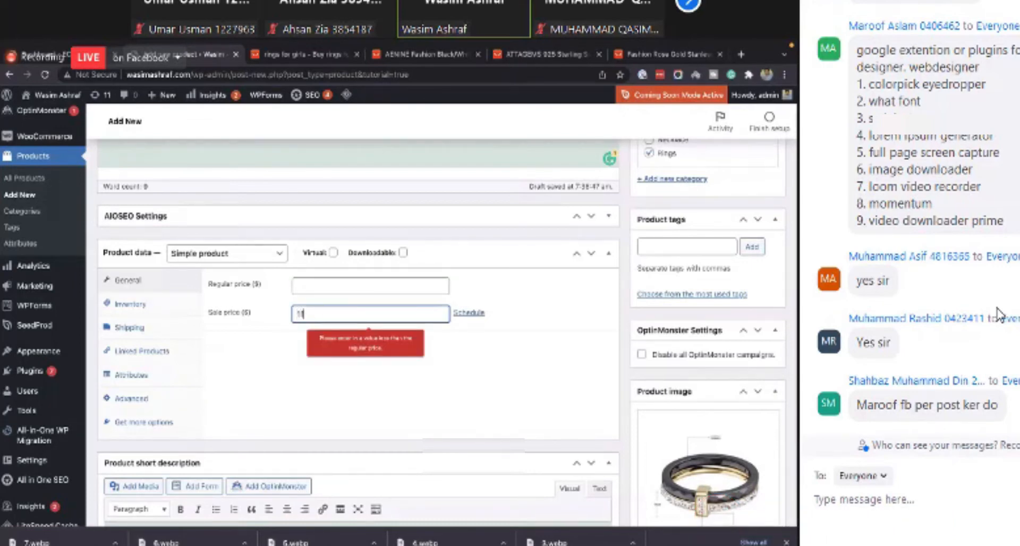
{"action": "left_click", "coordinate": [321, 292]}
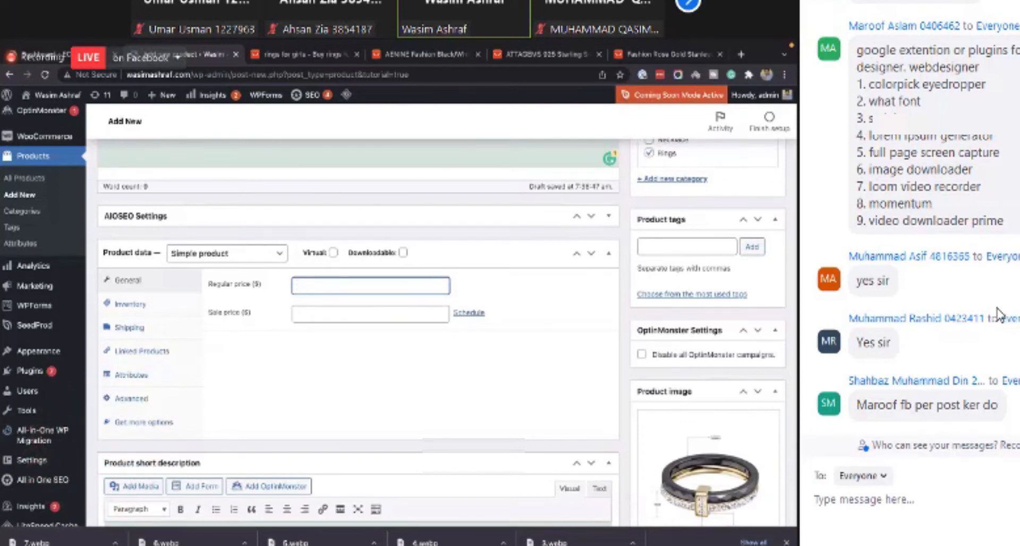
{"action": "type", "text": "9.9"}
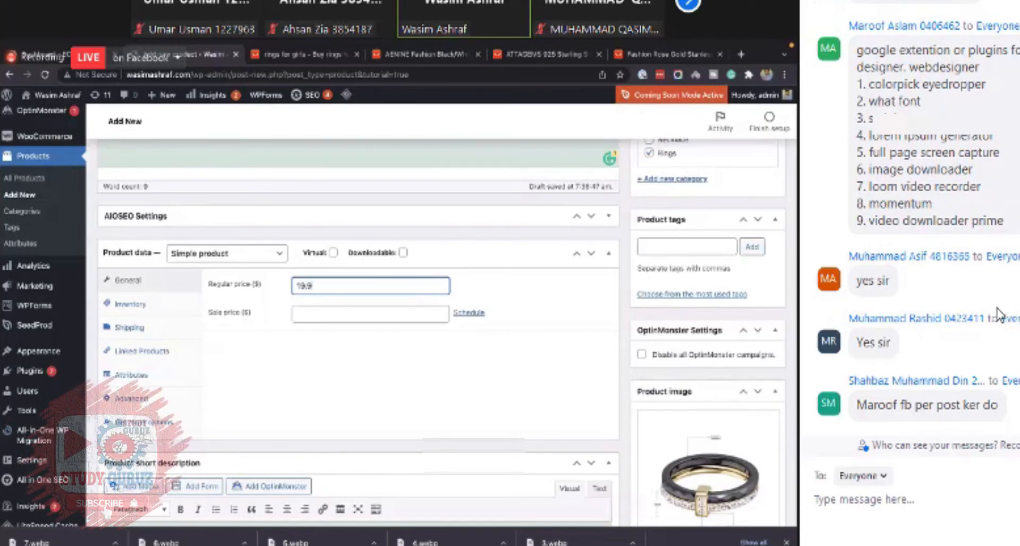
{"action": "type", "text": "5"}
{"action": "left_click", "coordinate": [319, 313]}
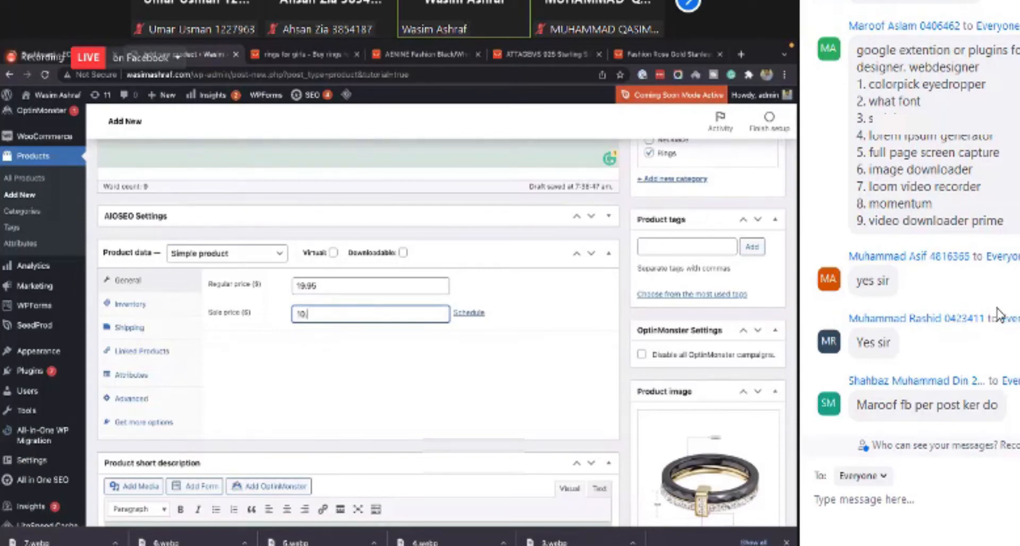
{"action": "type", "text": "10.97"}
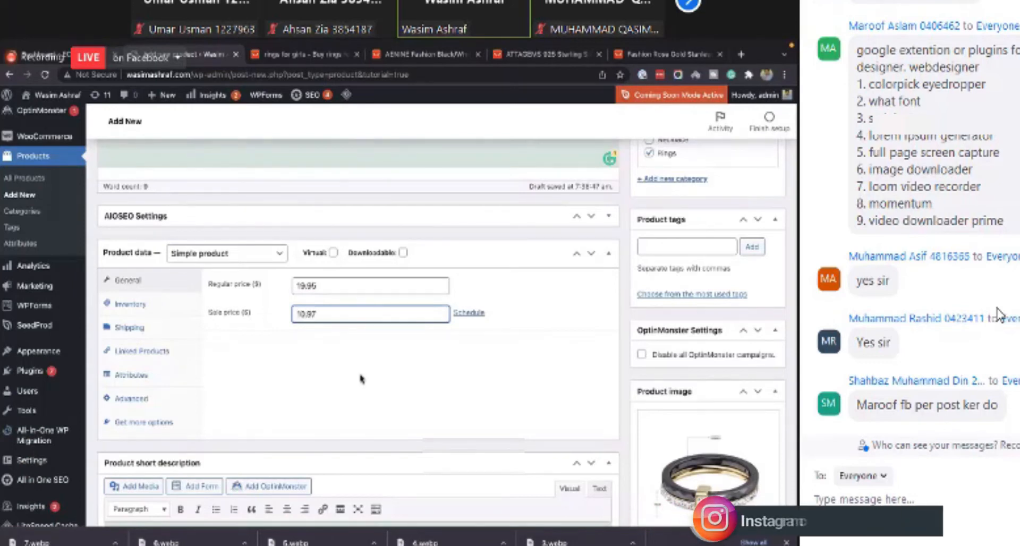
{"action": "left_click", "coordinate": [392, 366]}
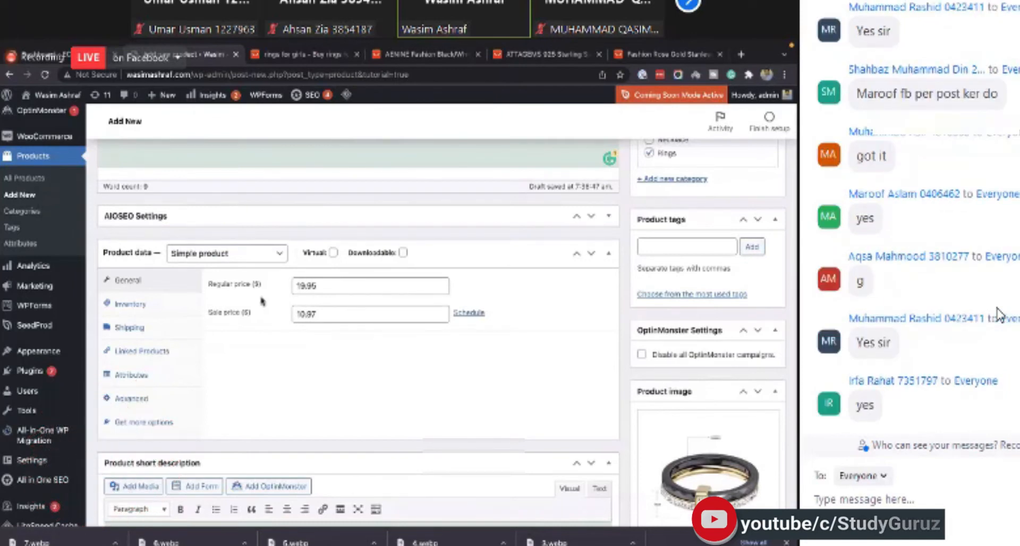
- Clear and re-enter the sale price as 10.97
{"action": "double_click", "coordinate": [305, 314]}
{"action": "key", "text": "BackSpace"}
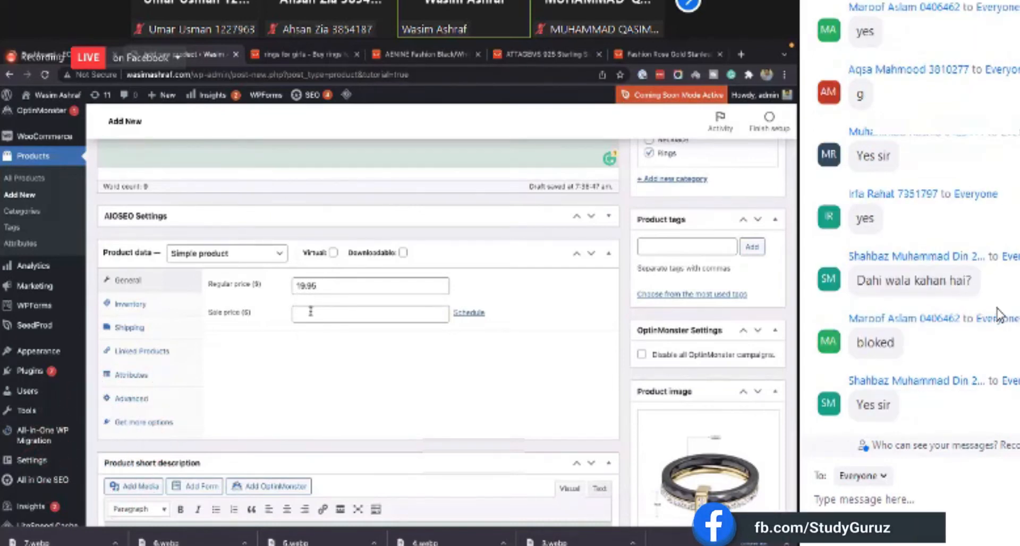
{"action": "left_click", "coordinate": [318, 309]}
{"action": "type", "text": "10.97"}
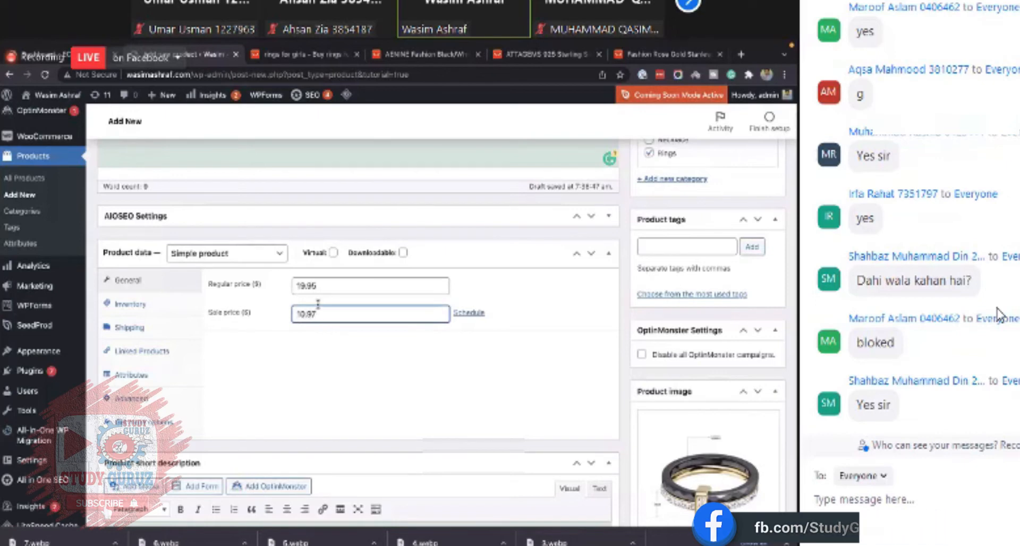
{"action": "left_click", "coordinate": [329, 340]}
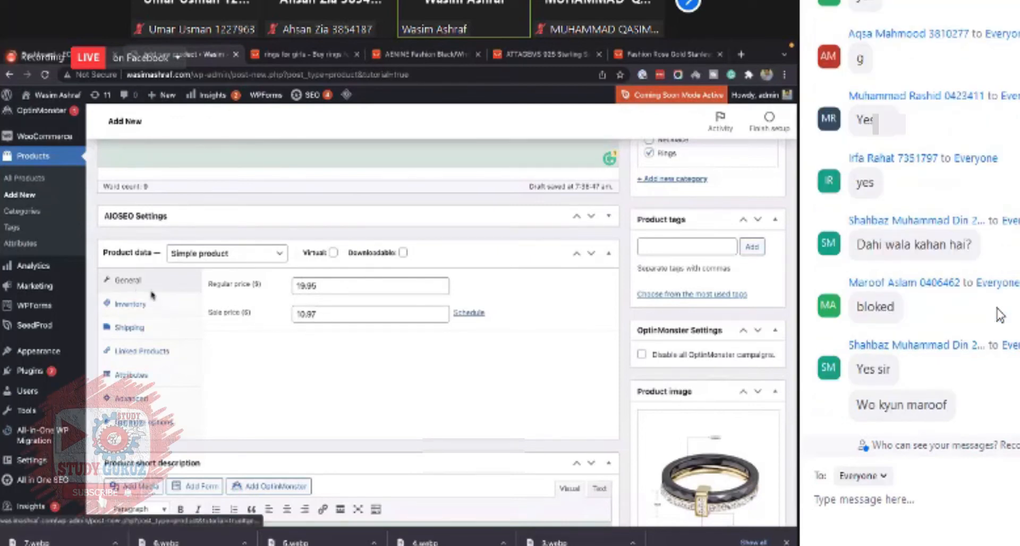
- Enable stock management with a stock quantity of 50 in the product's inventory settings
{"action": "left_click", "coordinate": [128, 306]}
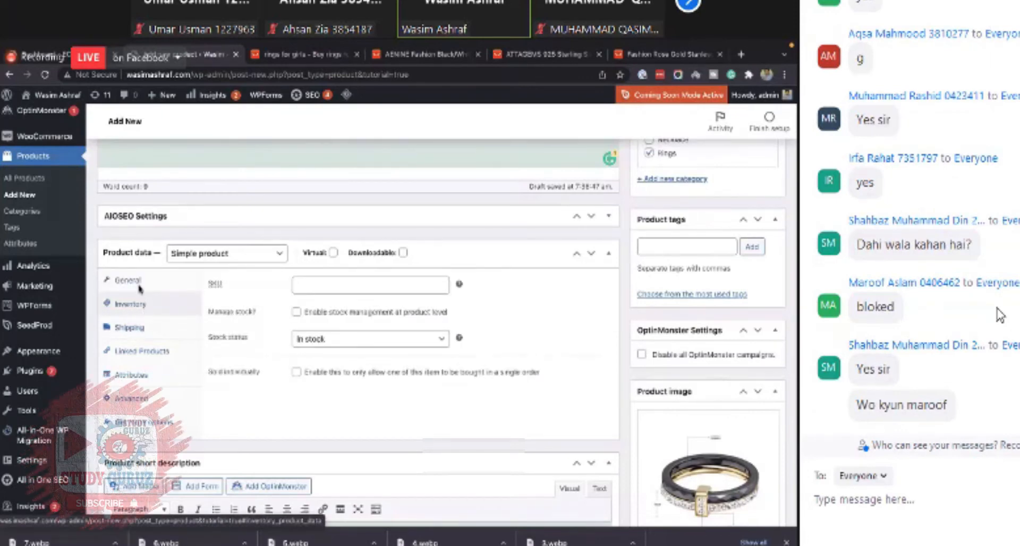
{"action": "left_click", "coordinate": [139, 288]}
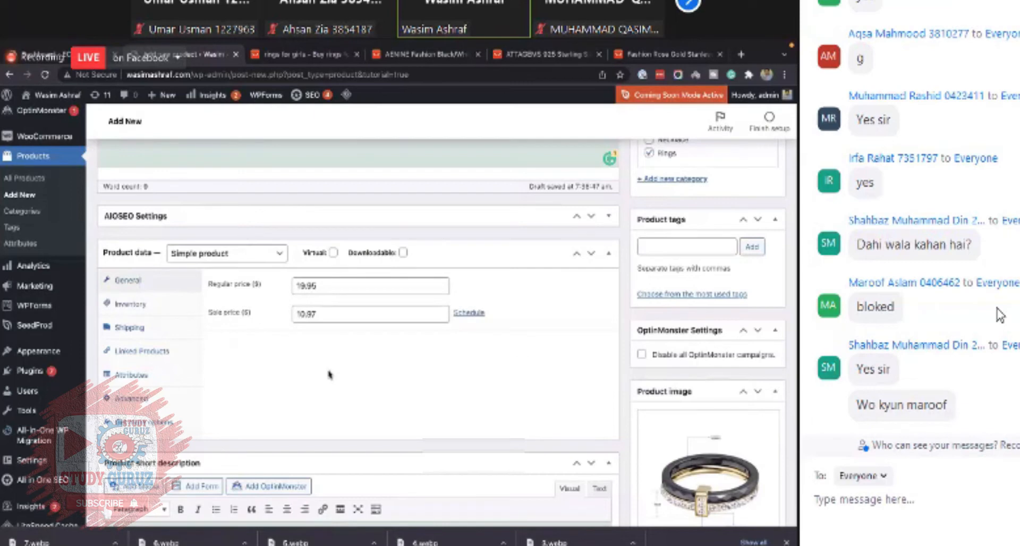
{"action": "left_click", "coordinate": [139, 311]}
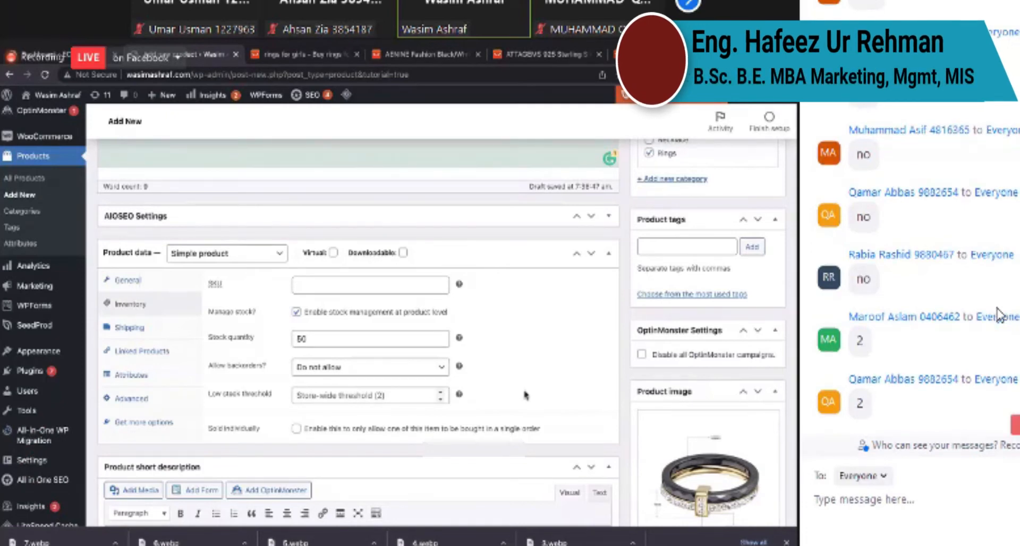
- Try setting the low stock threshold to 5 and 10, then clear it back to the store-wide default
{"action": "left_click", "coordinate": [384, 397]}
{"action": "type", "text": "5"}
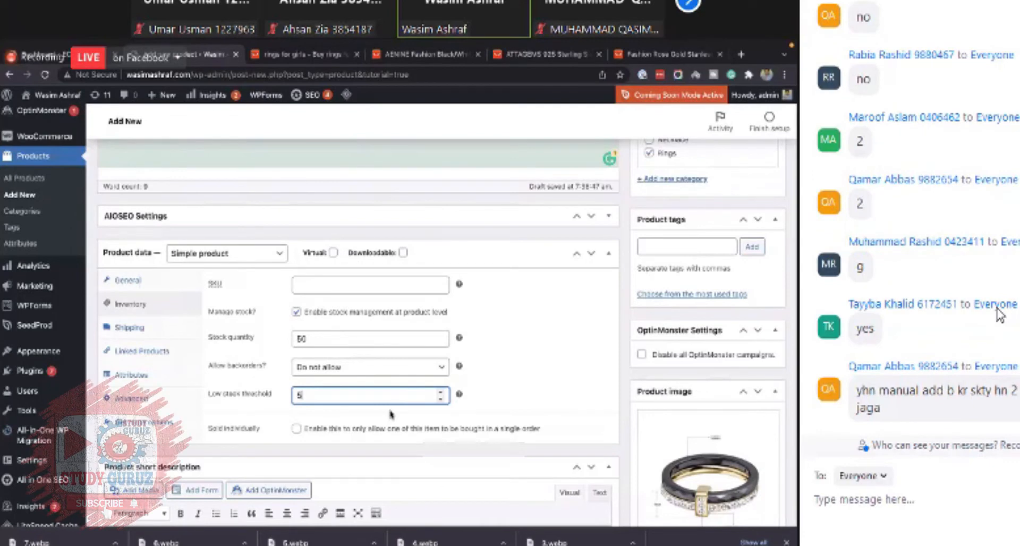
{"action": "key", "text": "BackSpace"}
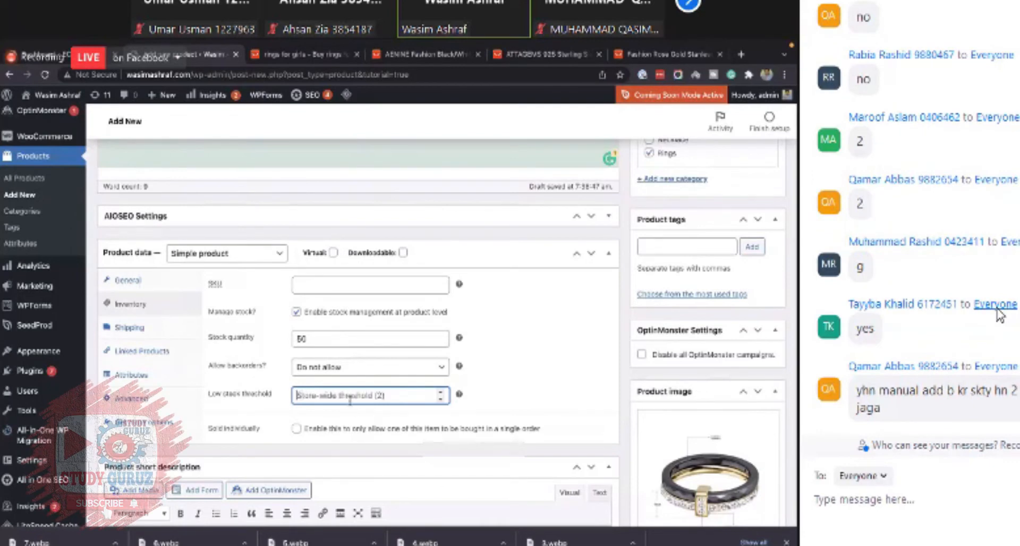
{"action": "type", "text": "10"}
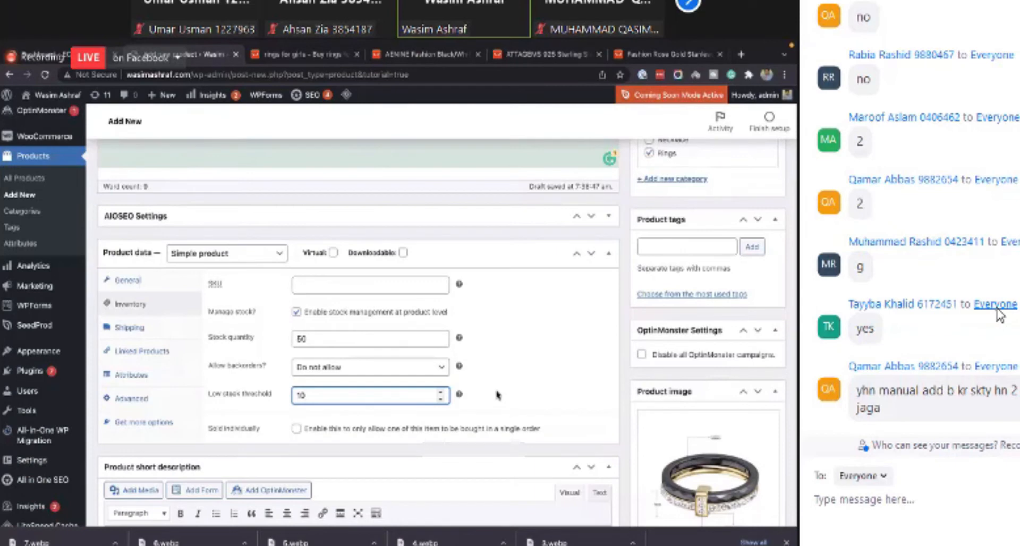
{"action": "left_click", "coordinate": [496, 394]}
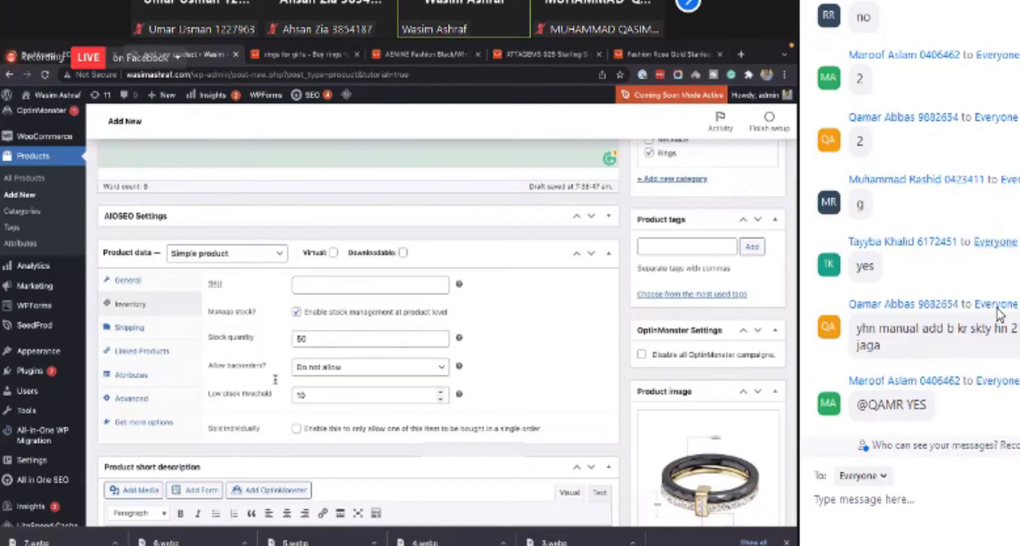
{"action": "left_click", "coordinate": [311, 396]}
{"action": "key", "text": "BackSpace"}
{"action": "key", "text": "BackSpace"}
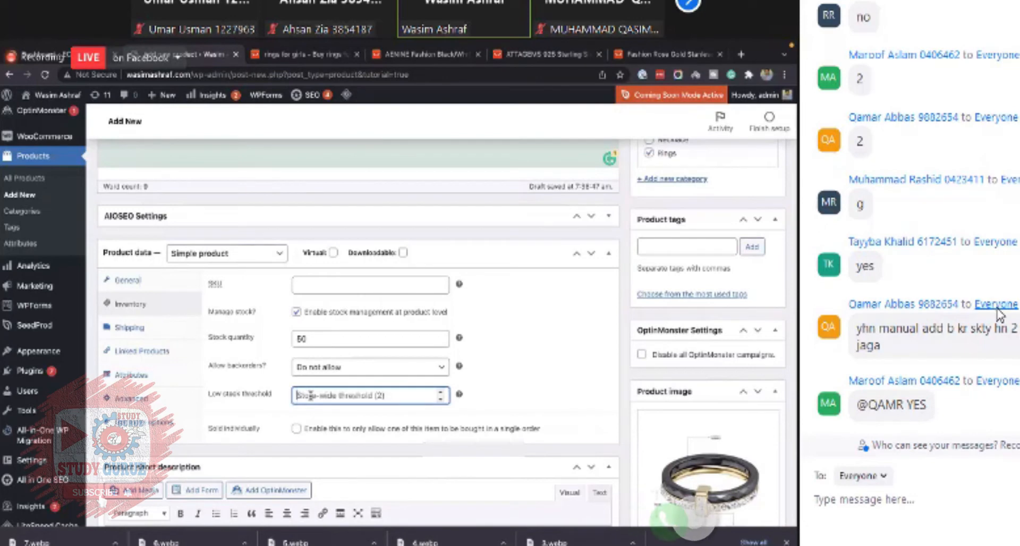
{"action": "left_click", "coordinate": [488, 403]}
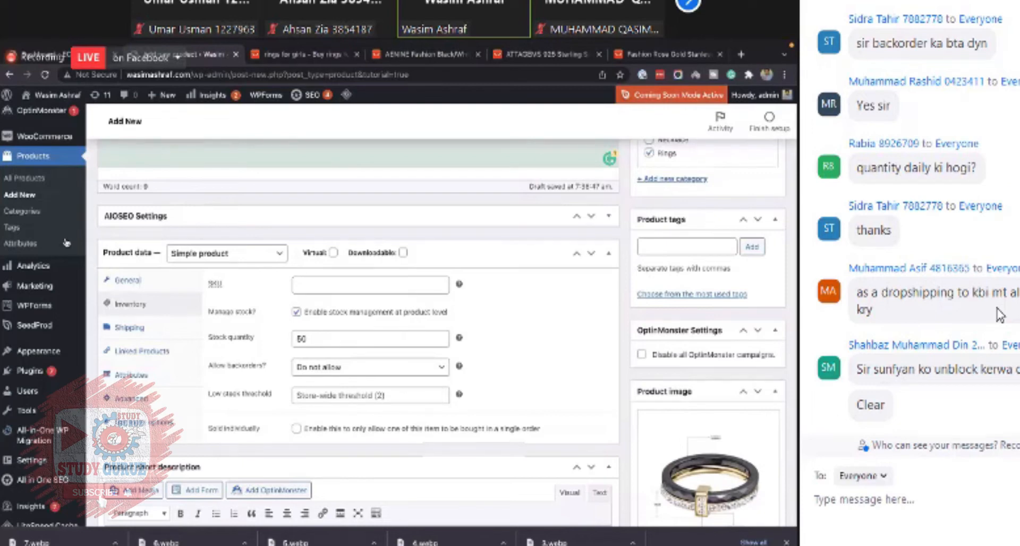
{"action": "left_click", "coordinate": [394, 396]}
{"action": "type", "text": "5"}
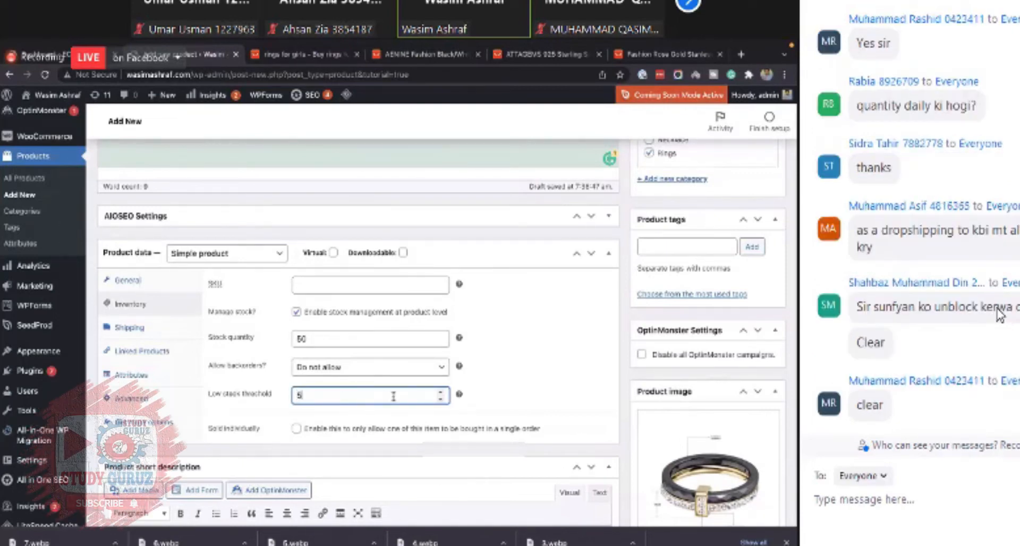
{"action": "key", "text": "BackSpace"}
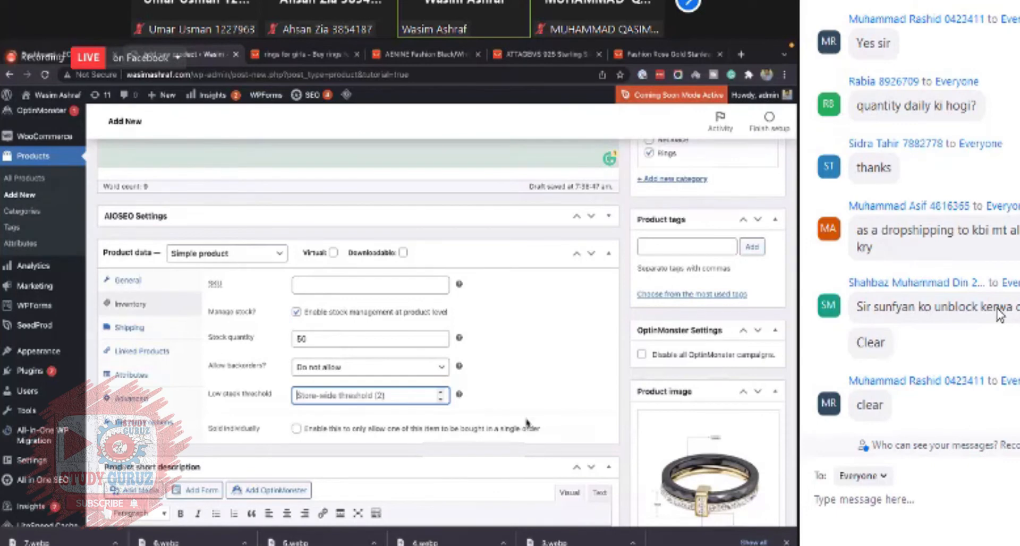
{"action": "left_click", "coordinate": [501, 404]}
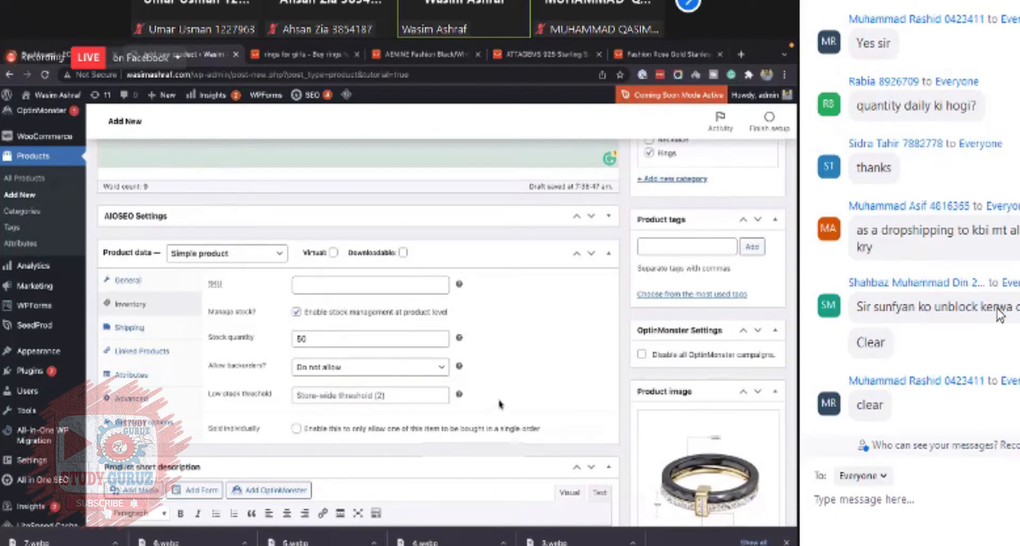
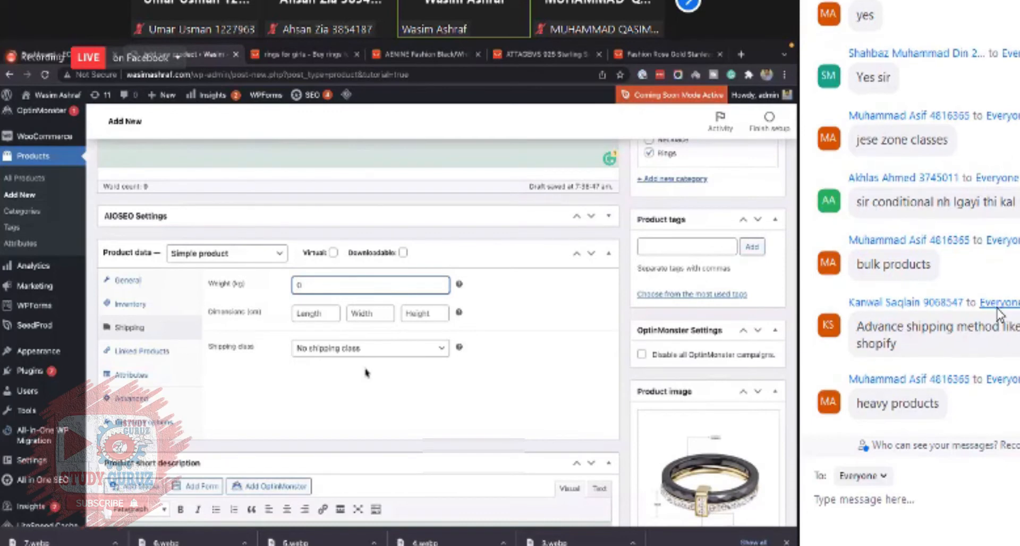
- Open the Linked Products section of the product data panel
{"action": "left_click", "coordinate": [133, 355]}
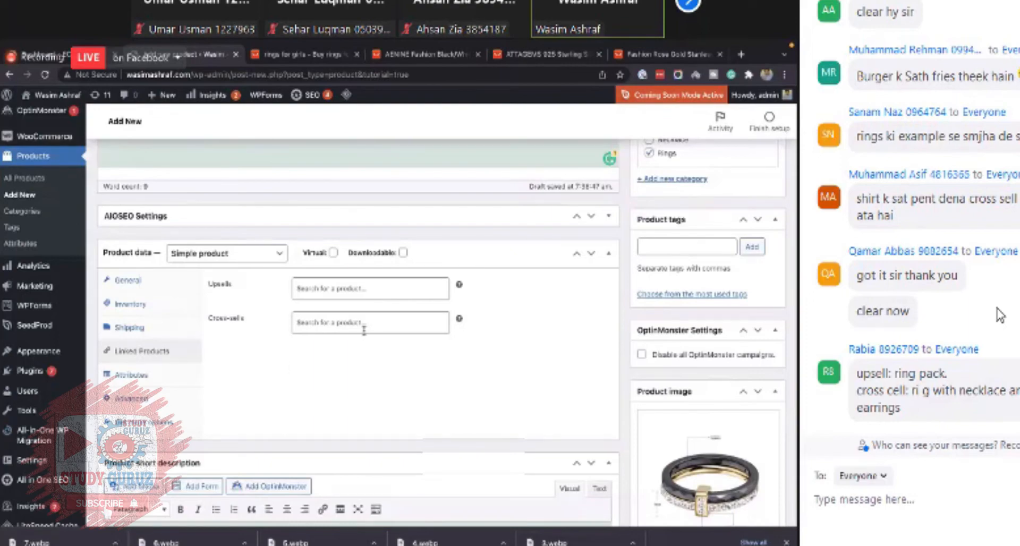
{"action": "scroll", "coordinate": [530, 315], "scroll_direction": "up", "scroll_amount": 3}
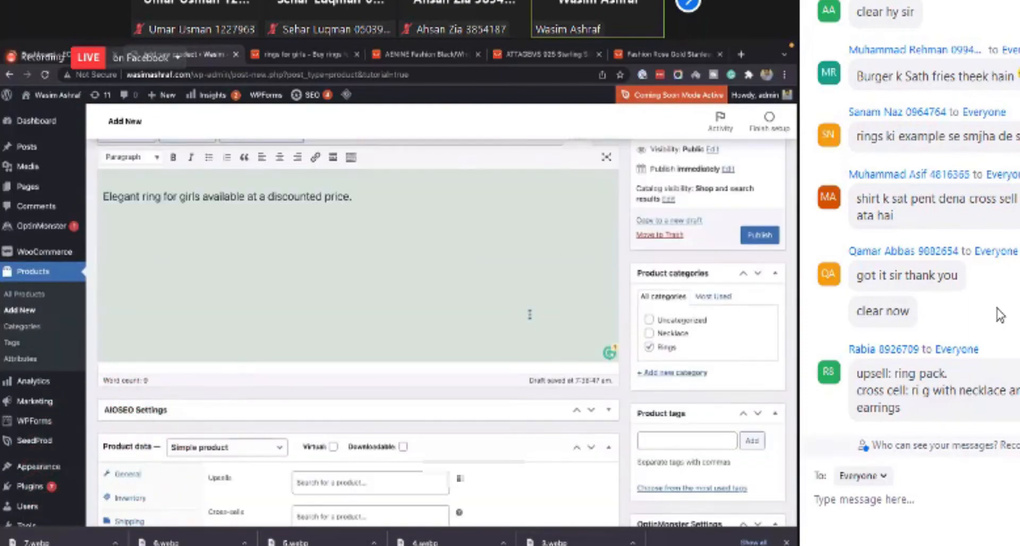
{"action": "scroll", "coordinate": [530, 315], "scroll_direction": "down", "scroll_amount": 4}
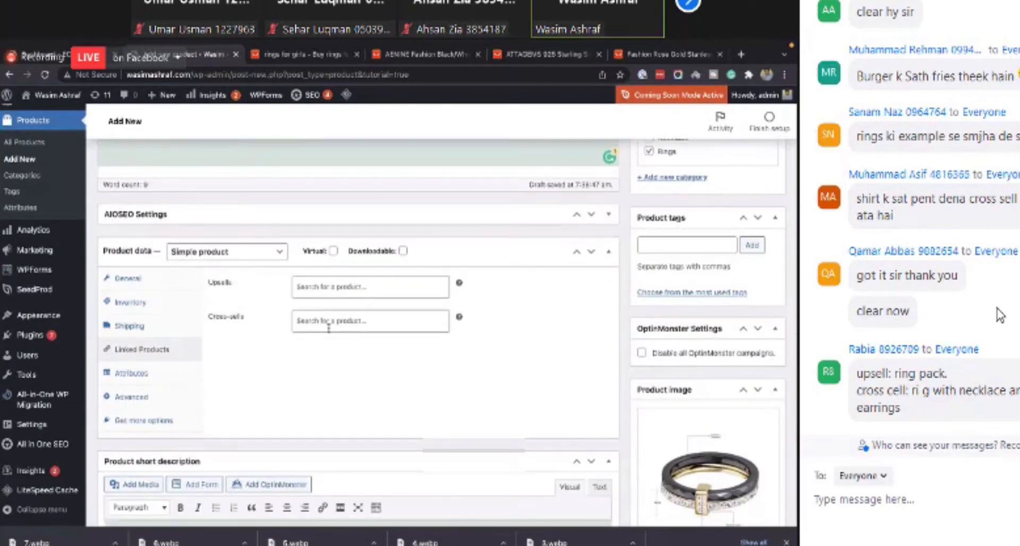
- Examine the Upsells and Cross-sells search fields of the product data
{"action": "left_click", "coordinate": [335, 287]}
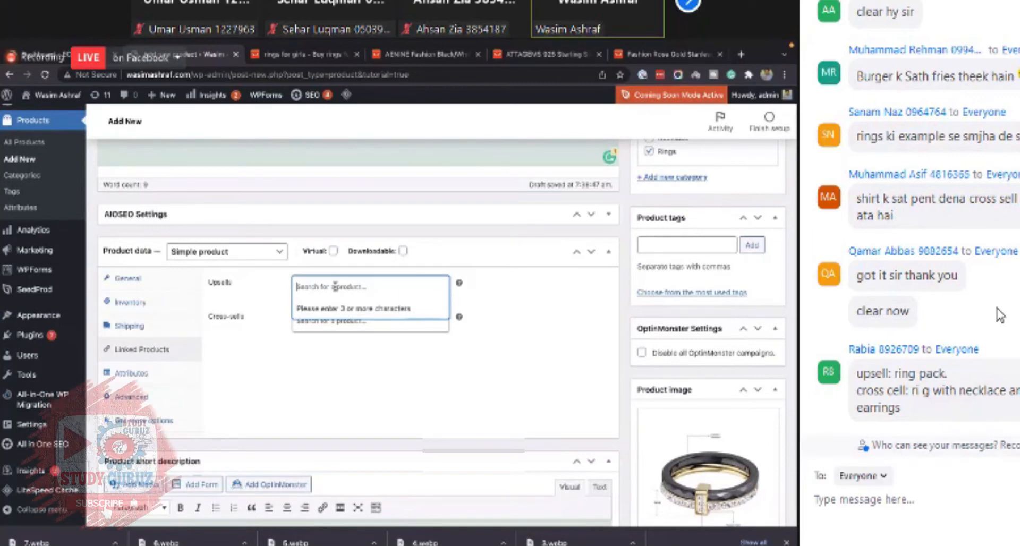
{"action": "left_click", "coordinate": [255, 287]}
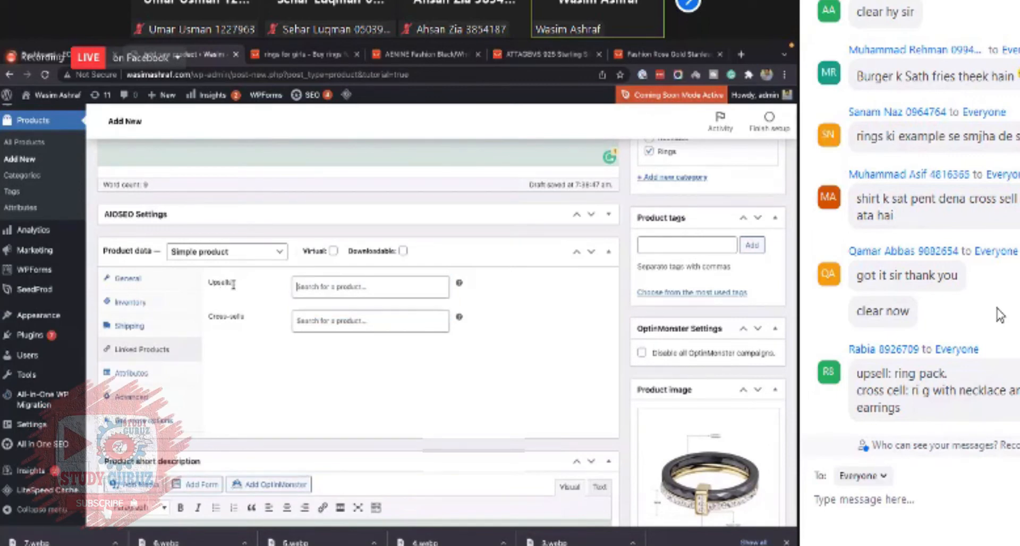
{"action": "left_click", "coordinate": [341, 289]}
{"action": "type", "text": "a"}
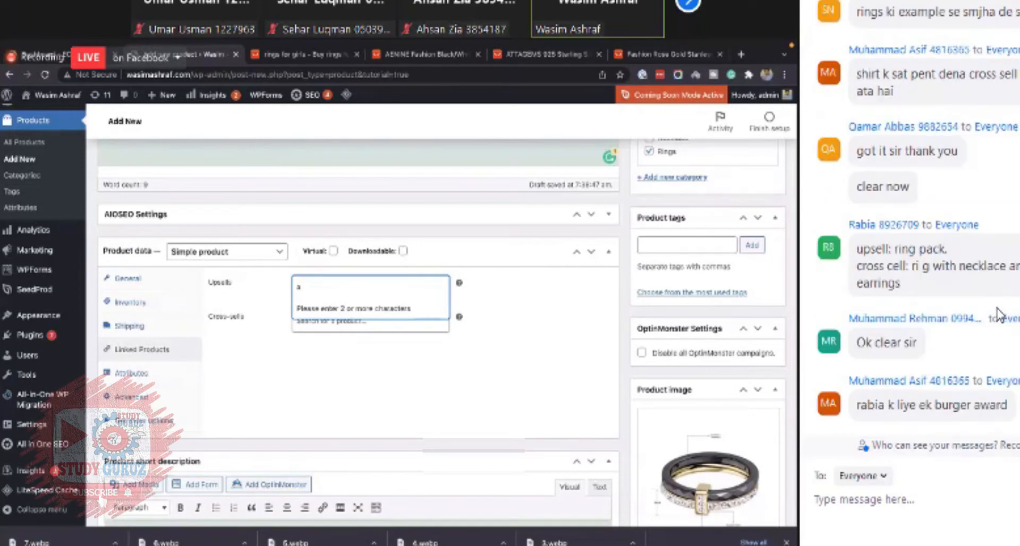
{"action": "key", "text": "BackSpace"}
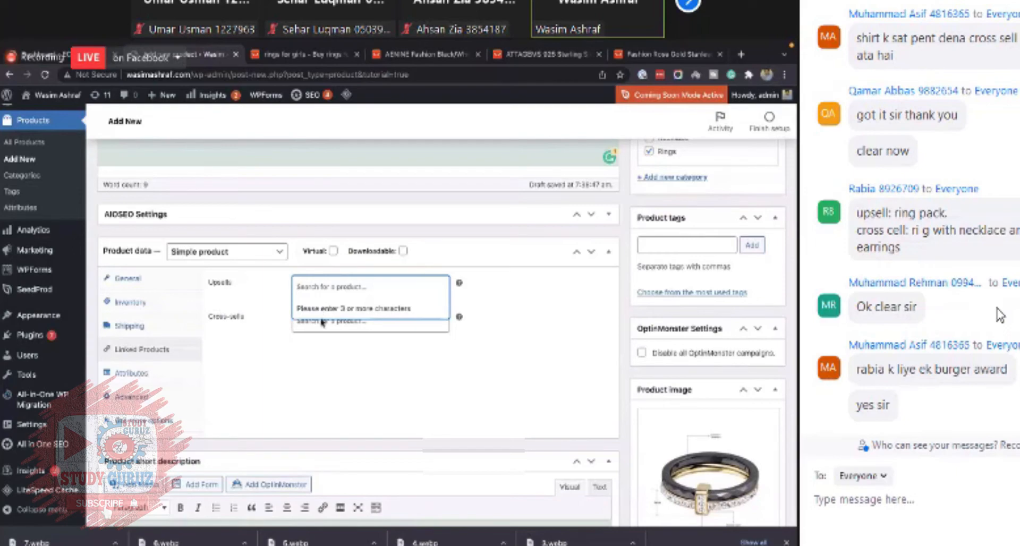
{"action": "scroll", "coordinate": [322, 322], "scroll_direction": "up", "scroll_amount": 3}
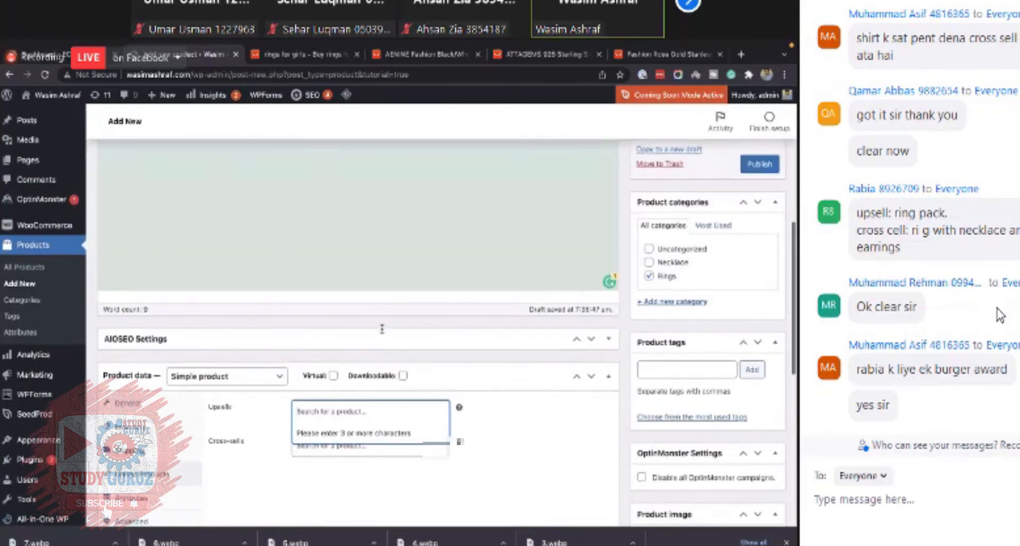
{"action": "scroll", "coordinate": [381, 328], "scroll_direction": "down", "scroll_amount": 2}
{"action": "scroll", "coordinate": [381, 329], "scroll_direction": "down", "scroll_amount": 1}
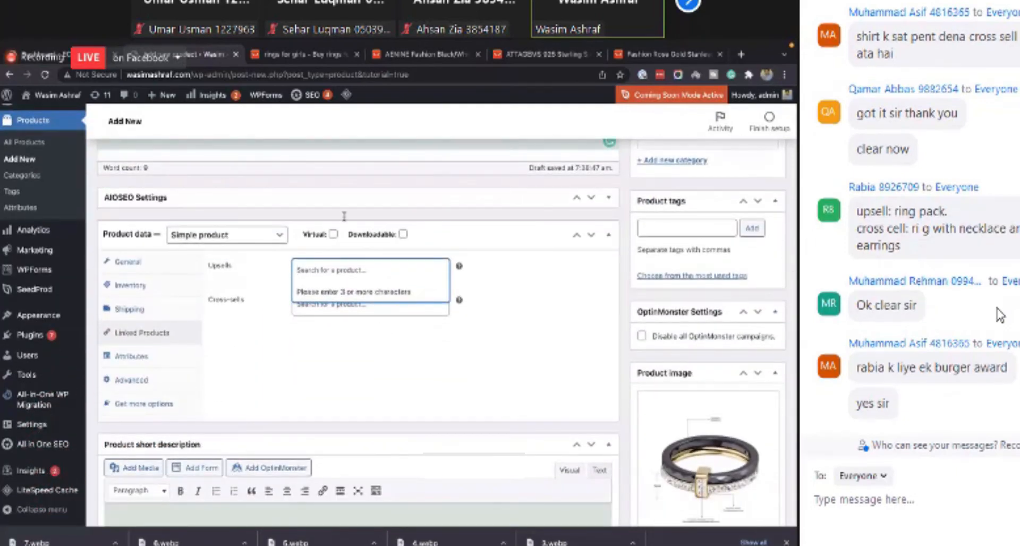
{"action": "left_click", "coordinate": [318, 278]}
{"action": "left_click", "coordinate": [318, 279]}
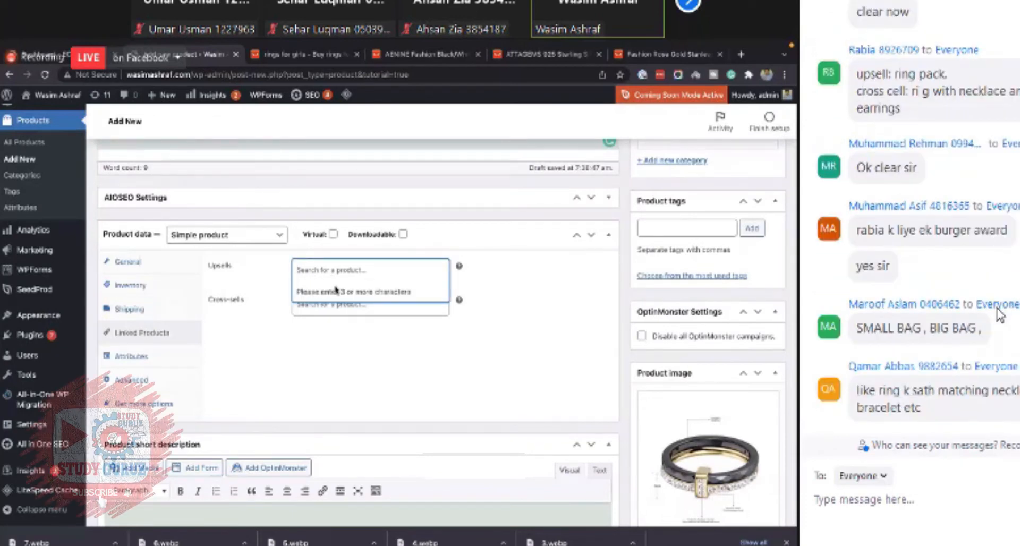
{"action": "left_click", "coordinate": [247, 351]}
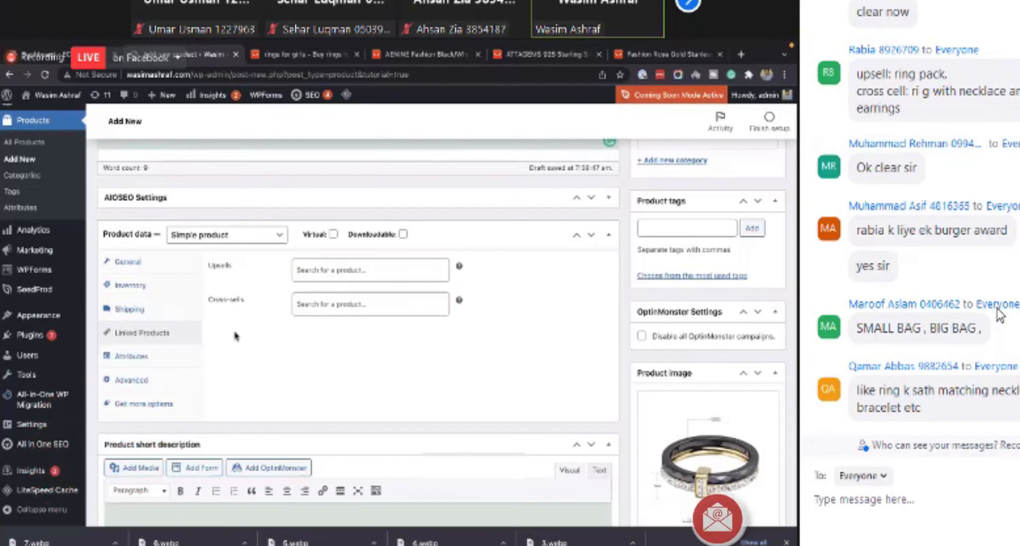
{"action": "left_click", "coordinate": [350, 304]}
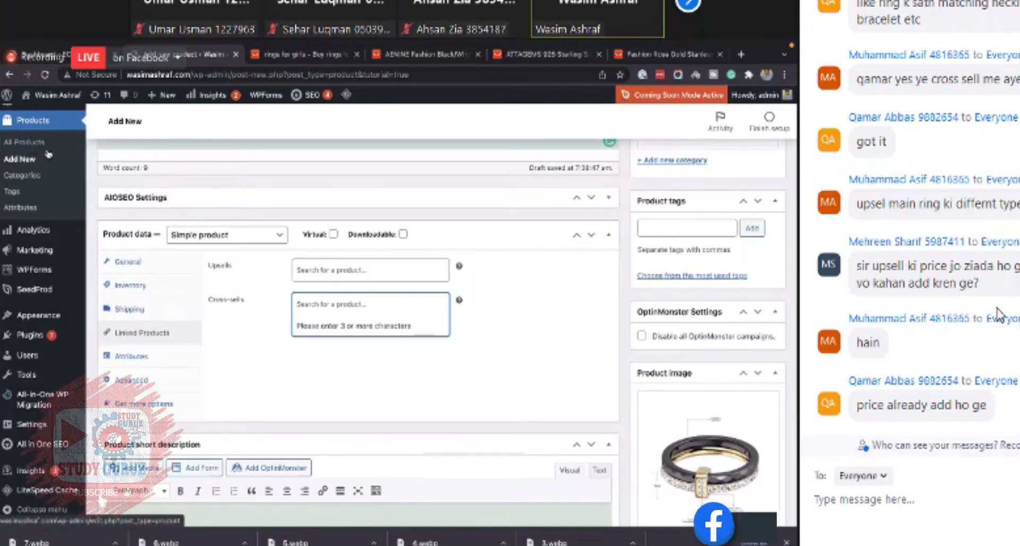
- Try a sample search in the Upsells field, then clear it again
{"action": "left_click", "coordinate": [311, 271]}
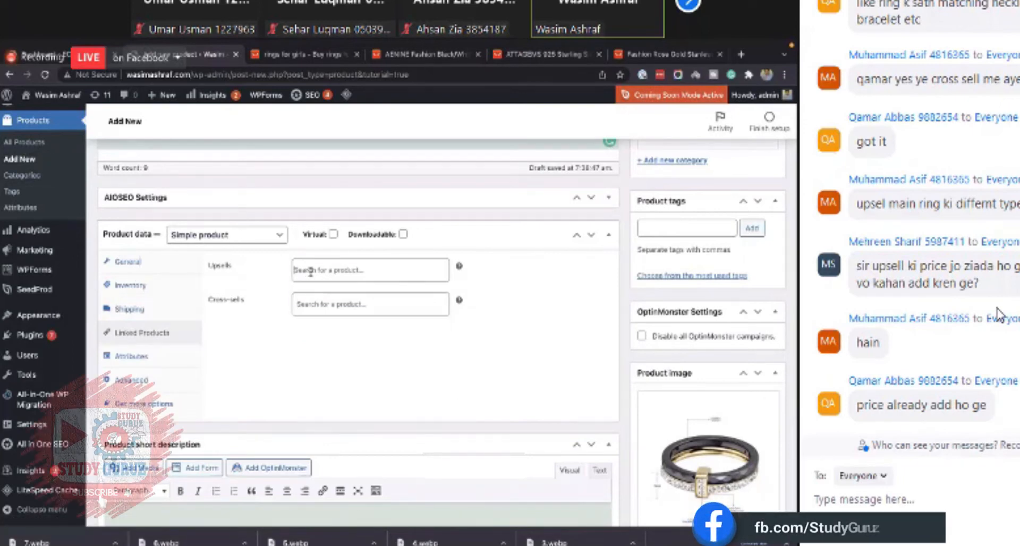
{"action": "left_click", "coordinate": [262, 282]}
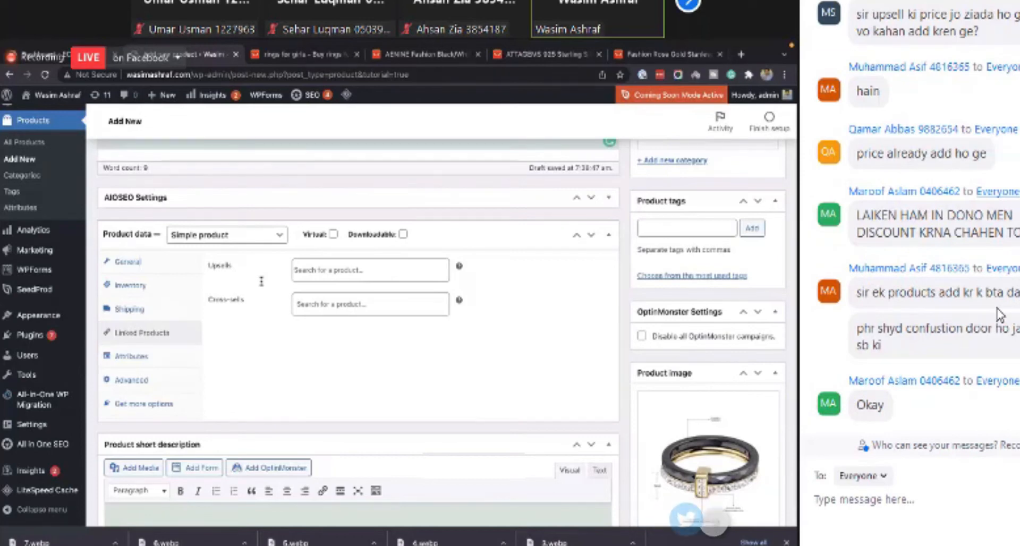
{"action": "left_click", "coordinate": [296, 270]}
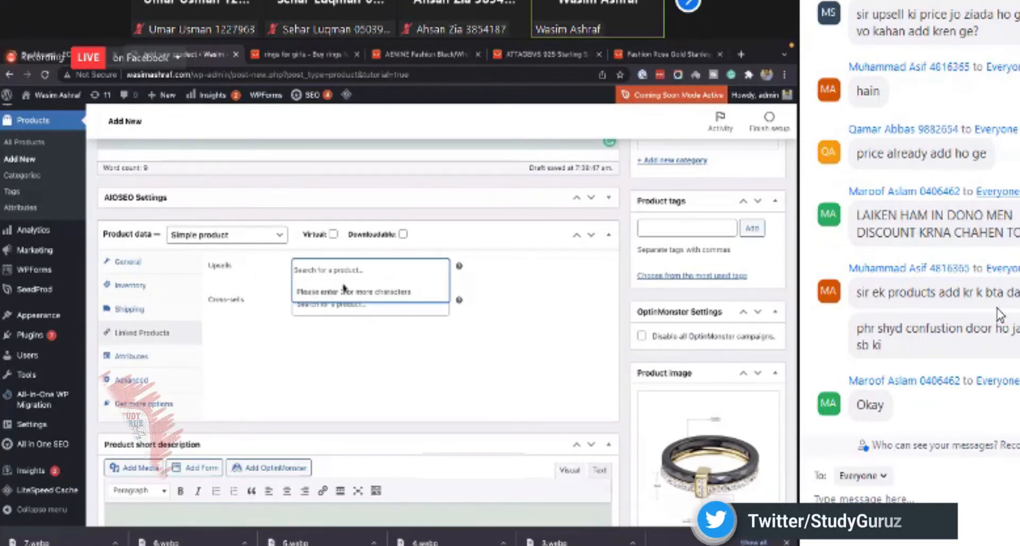
{"action": "type", "text": "sadfas"}
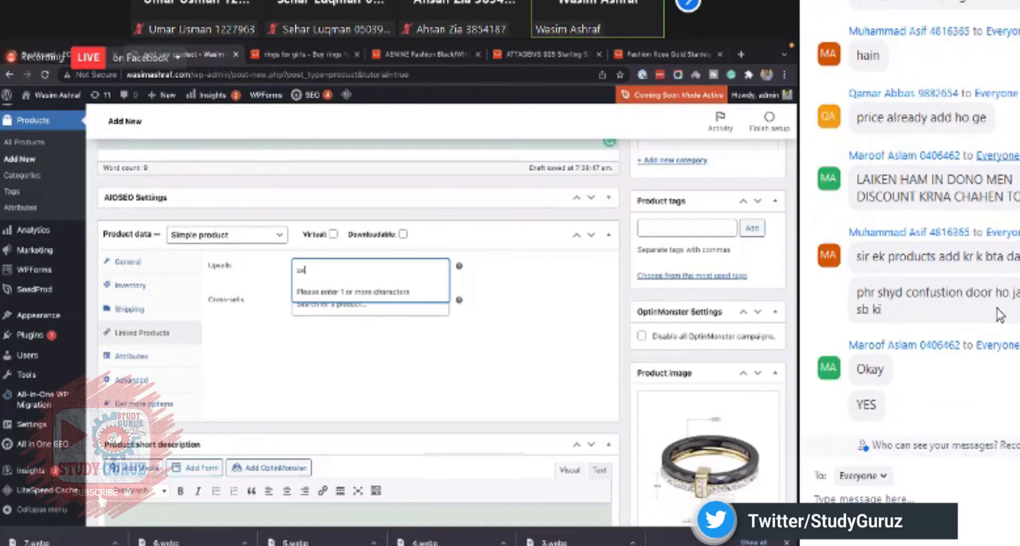
{"action": "key", "text": "BackSpace"}
{"action": "key", "text": "BackSpace"}
{"action": "key", "text": "BackSpace"}
{"action": "key", "text": "BackSpace"}
{"action": "key", "text": "BackSpace"}
{"action": "key", "text": "BackSpace"}
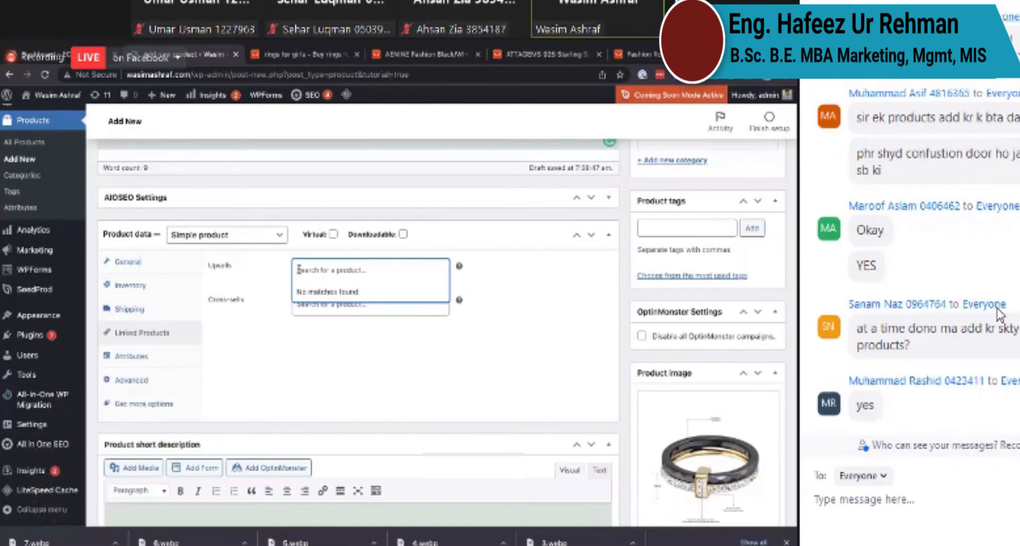
{"action": "left_click", "coordinate": [256, 278]}
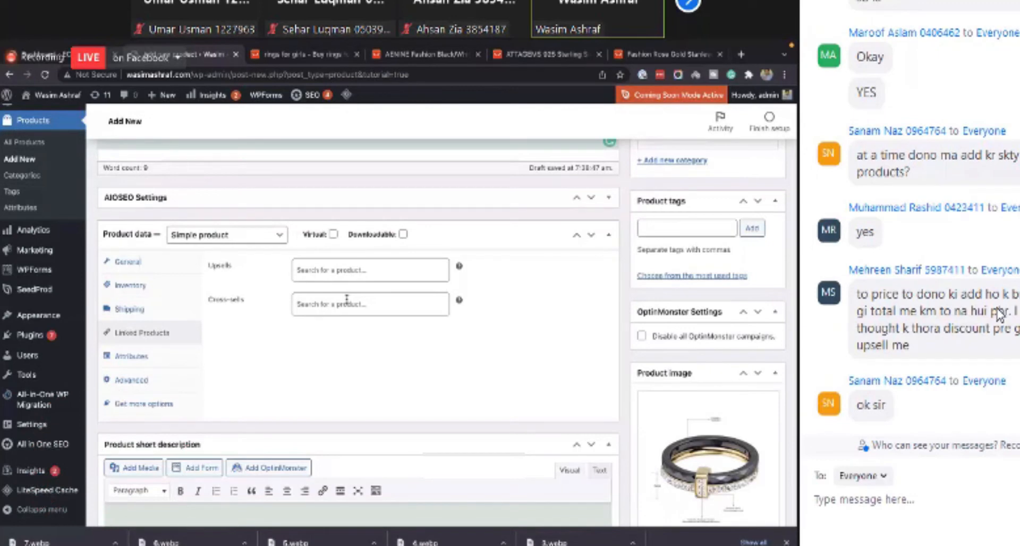
{"action": "left_click", "coordinate": [318, 277]}
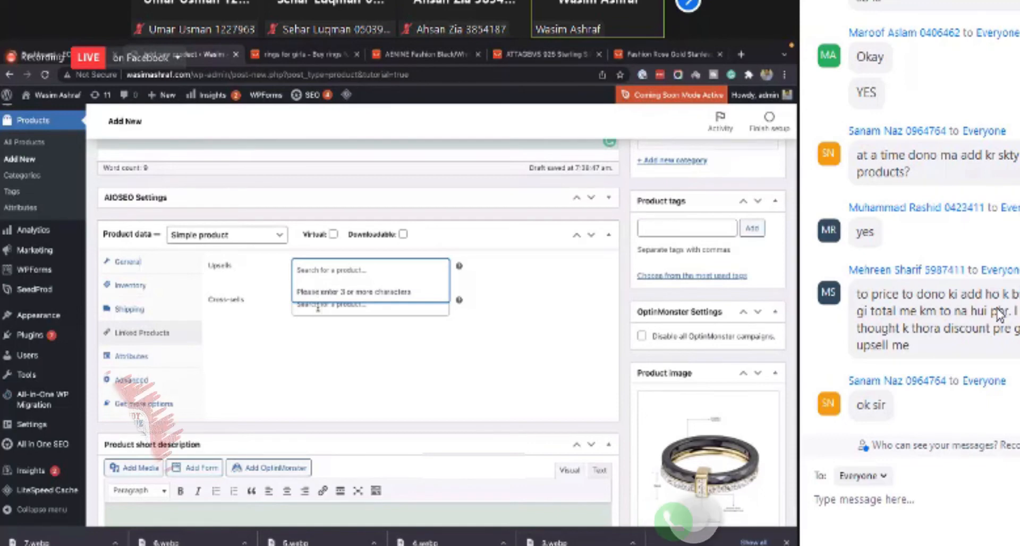
{"action": "left_click", "coordinate": [319, 306]}
{"action": "left_click", "coordinate": [282, 275]}
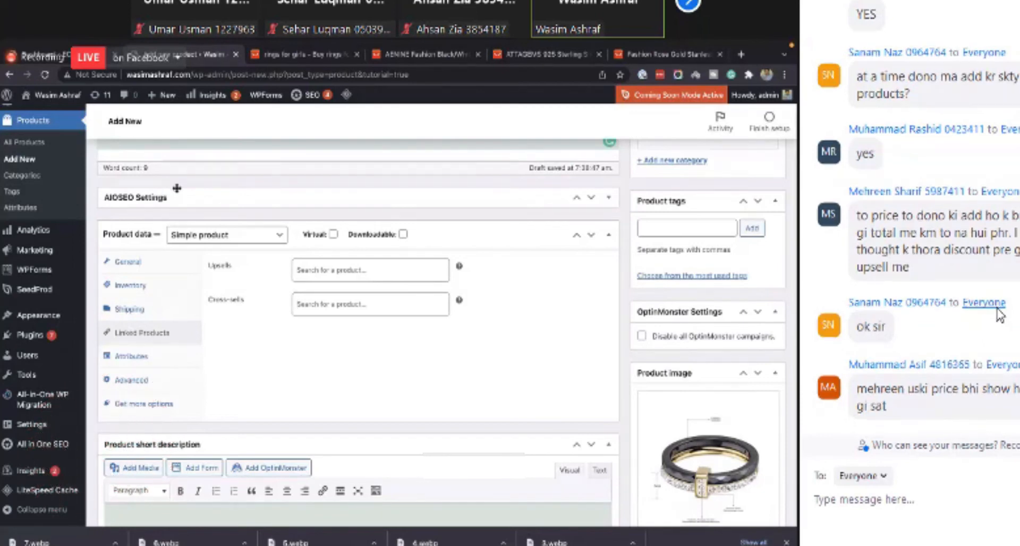
{"action": "left_click", "coordinate": [326, 272]}
{"action": "left_click", "coordinate": [277, 279]}
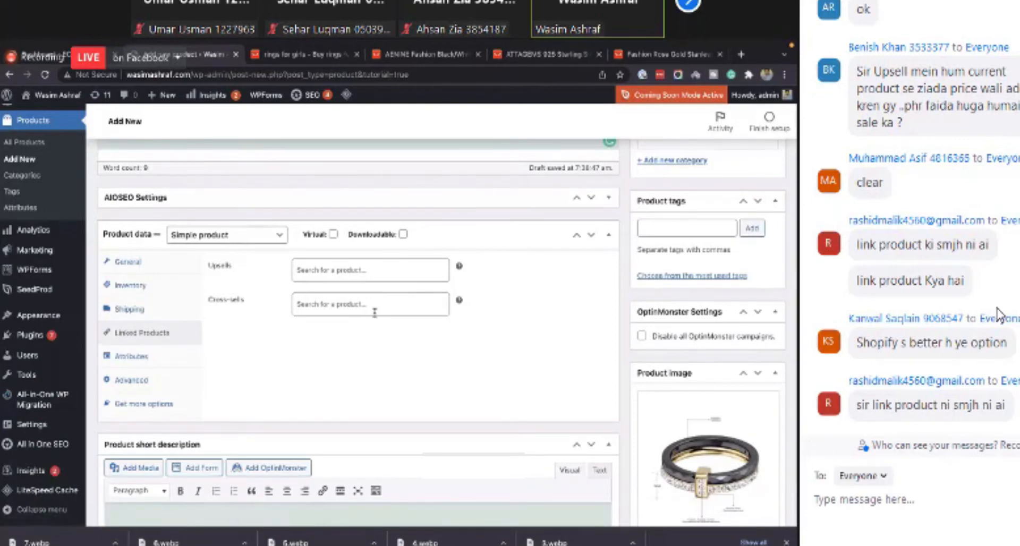
- Review the General, Shipping and Linked Products tabs and scroll through the whole product edit page
{"action": "scroll", "coordinate": [997, 315], "scroll_direction": "down", "scroll_amount": 1}
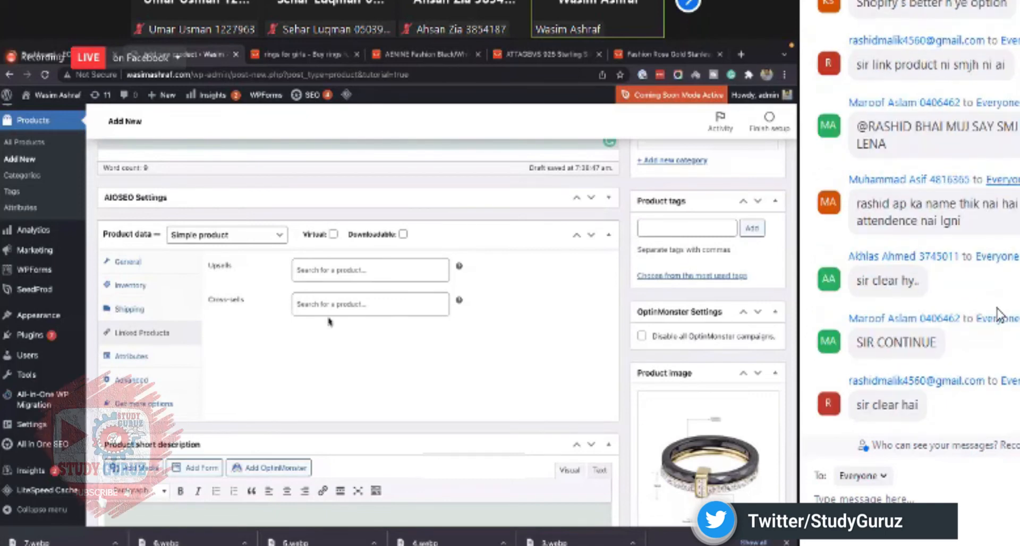
{"action": "left_click", "coordinate": [127, 263]}
{"action": "left_click", "coordinate": [142, 313]}
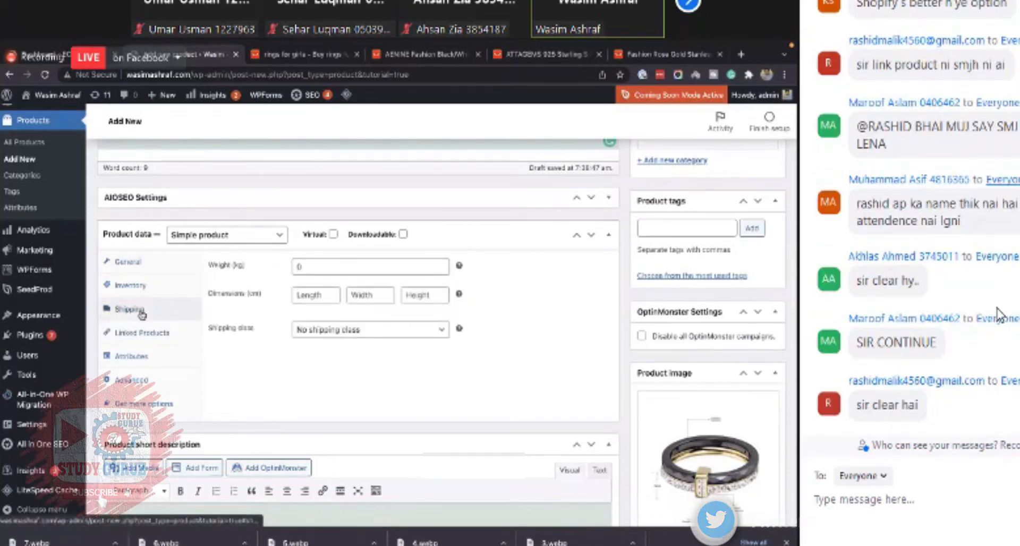
{"action": "left_click", "coordinate": [131, 356]}
{"action": "left_click", "coordinate": [142, 332]}
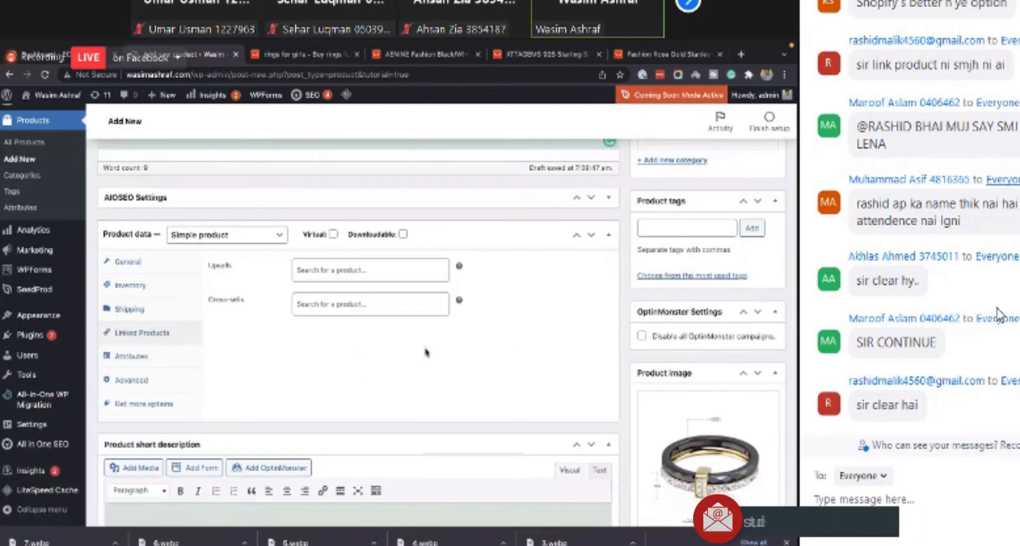
{"action": "scroll", "coordinate": [426, 351], "scroll_direction": "up", "scroll_amount": 10}
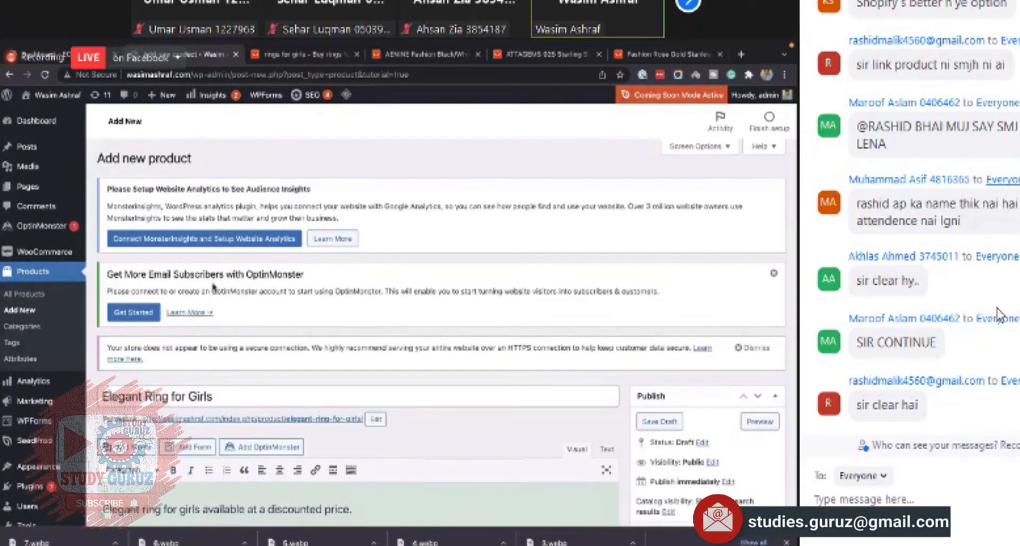
{"action": "scroll", "coordinate": [212, 287], "scroll_direction": "down", "scroll_amount": 5}
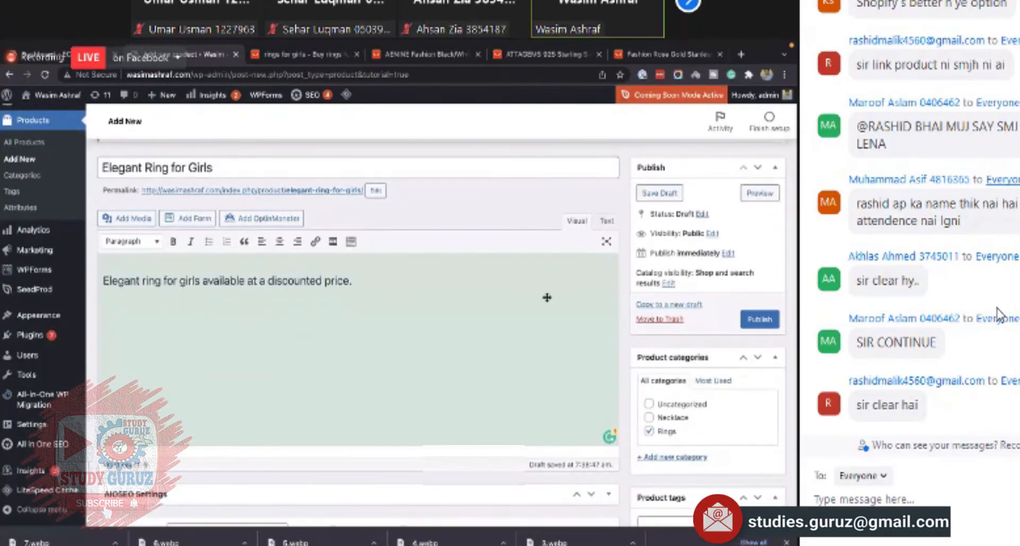
{"action": "scroll", "coordinate": [547, 298], "scroll_direction": "down", "scroll_amount": 5}
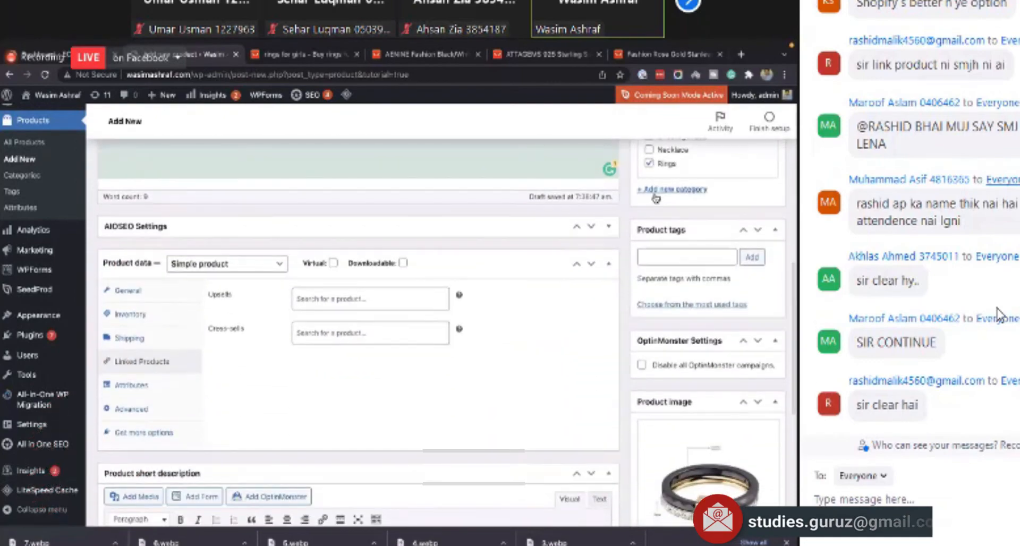
{"action": "scroll", "coordinate": [656, 199], "scroll_direction": "down", "scroll_amount": 5}
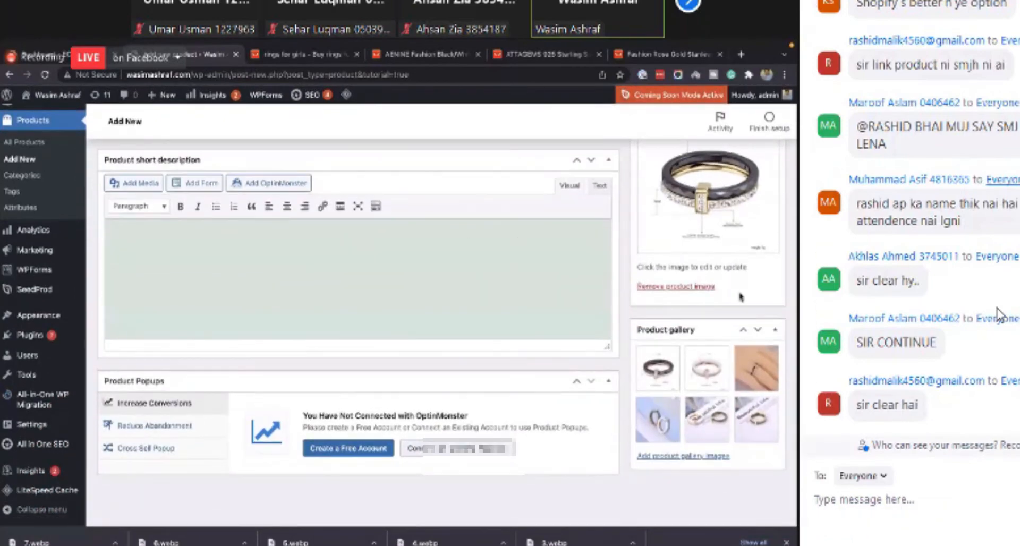
{"action": "scroll", "coordinate": [727, 293], "scroll_direction": "up", "scroll_amount": 1}
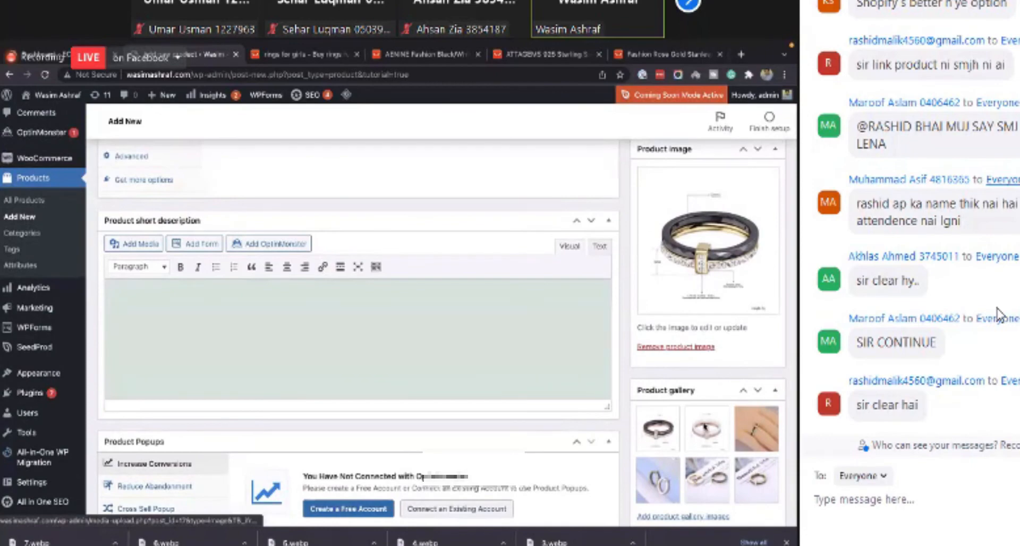
{"action": "scroll", "coordinate": [567, 268], "scroll_direction": "down", "scroll_amount": 1}
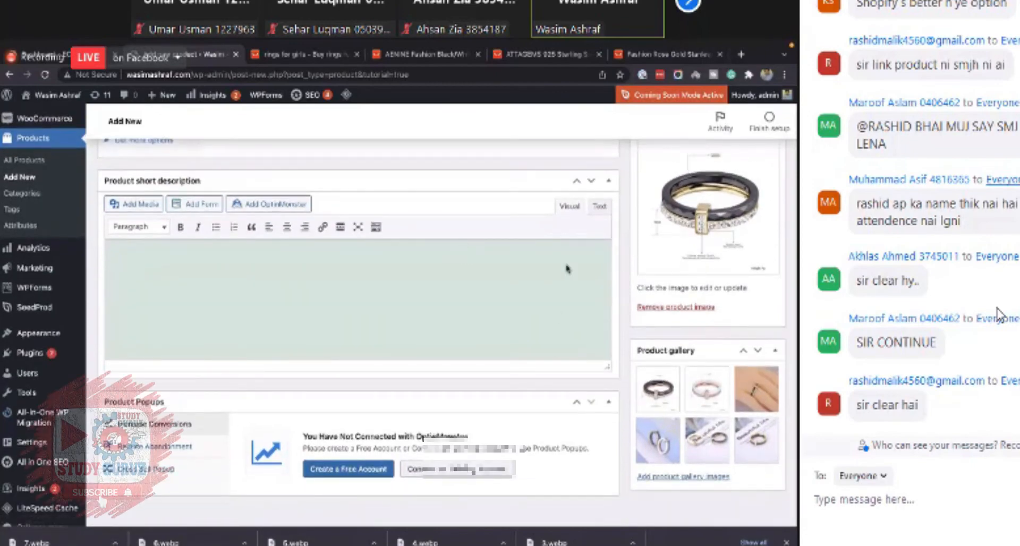
{"action": "scroll", "coordinate": [567, 268], "scroll_direction": "up", "scroll_amount": 4}
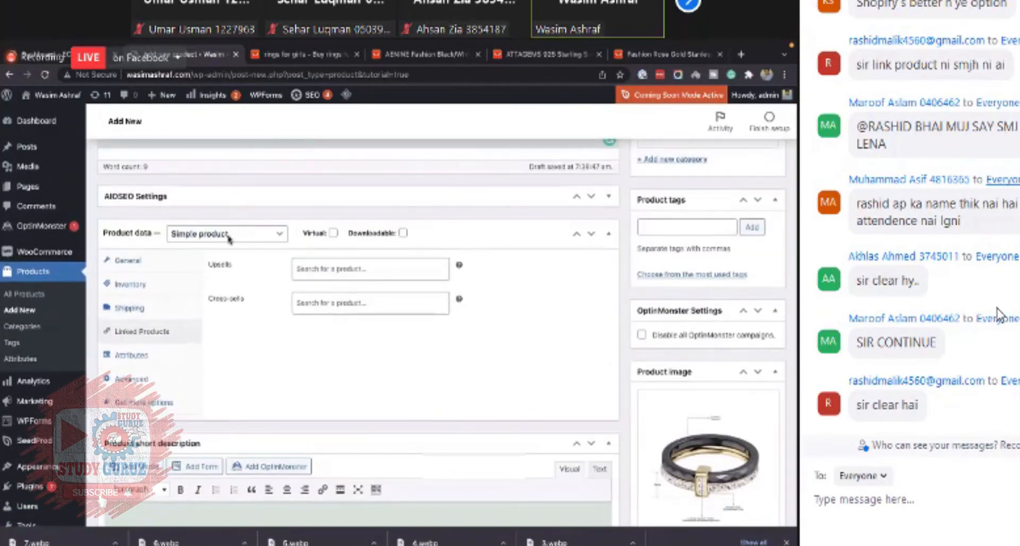
- Switch between the General and Linked Products tabs and scroll between the description and the short description editor
{"action": "left_click", "coordinate": [132, 284]}
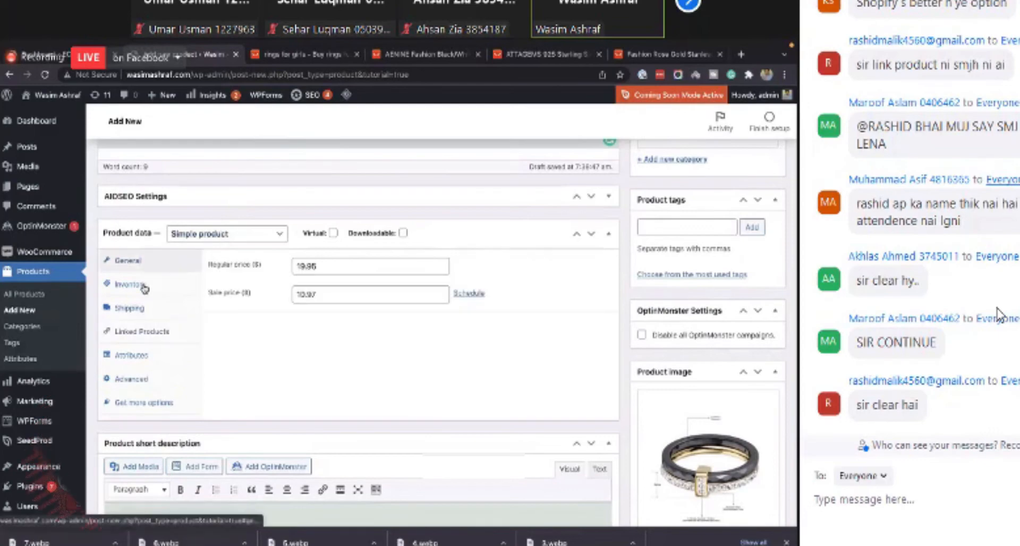
{"action": "left_click", "coordinate": [141, 307]}
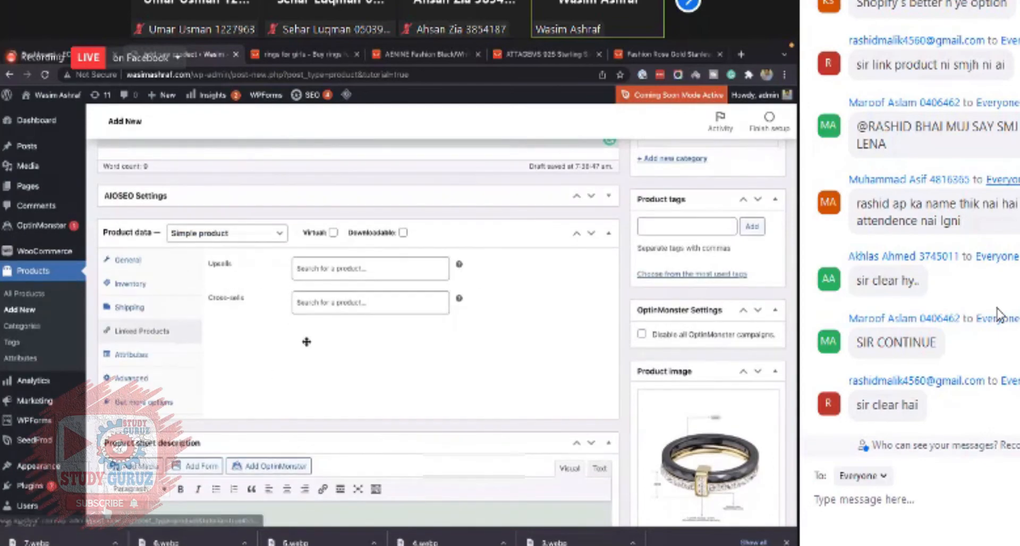
{"action": "scroll", "coordinate": [305, 341], "scroll_direction": "down", "scroll_amount": 4}
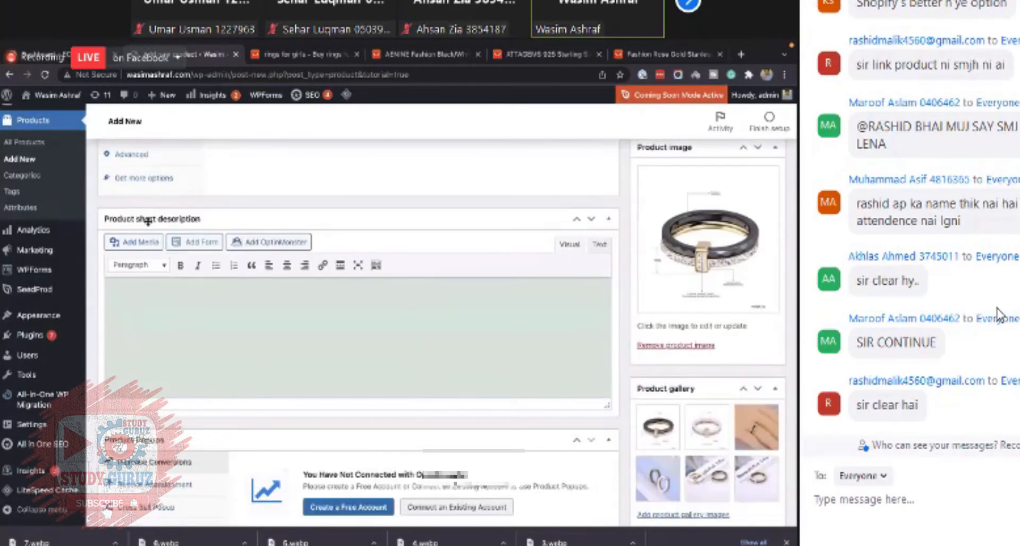
{"action": "left_click", "coordinate": [208, 299]}
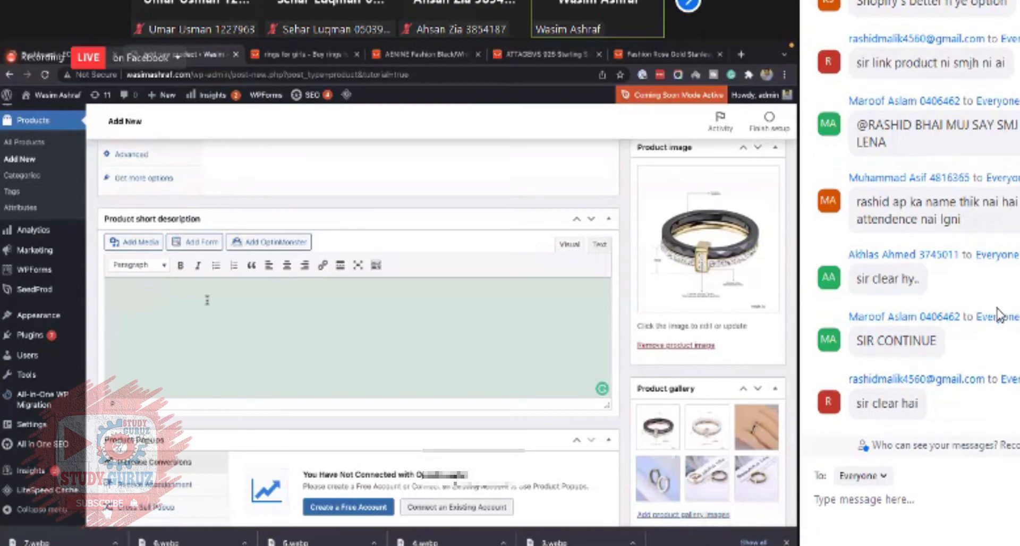
{"action": "scroll", "coordinate": [208, 300], "scroll_direction": "up", "scroll_amount": 10}
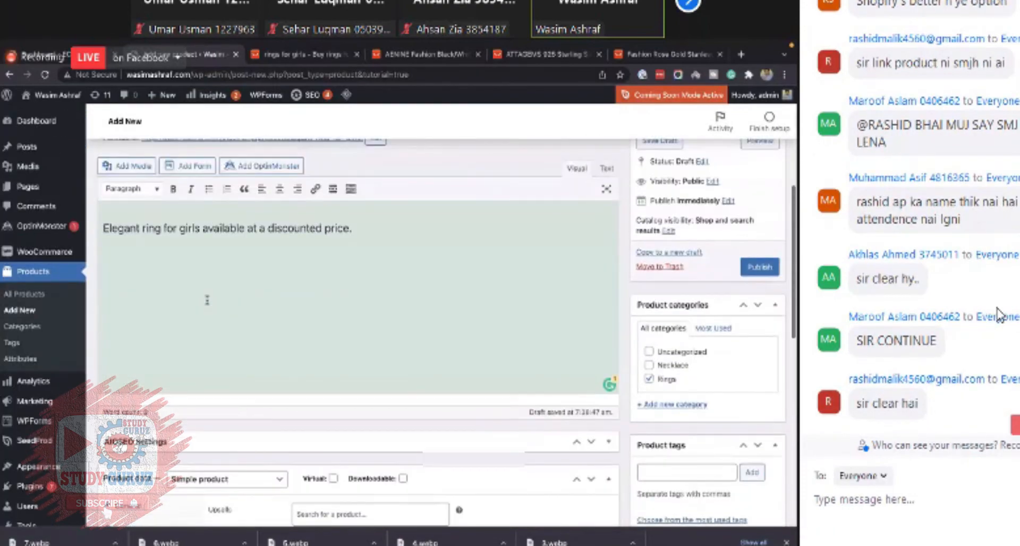
{"action": "scroll", "coordinate": [204, 305], "scroll_direction": "down", "scroll_amount": 10}
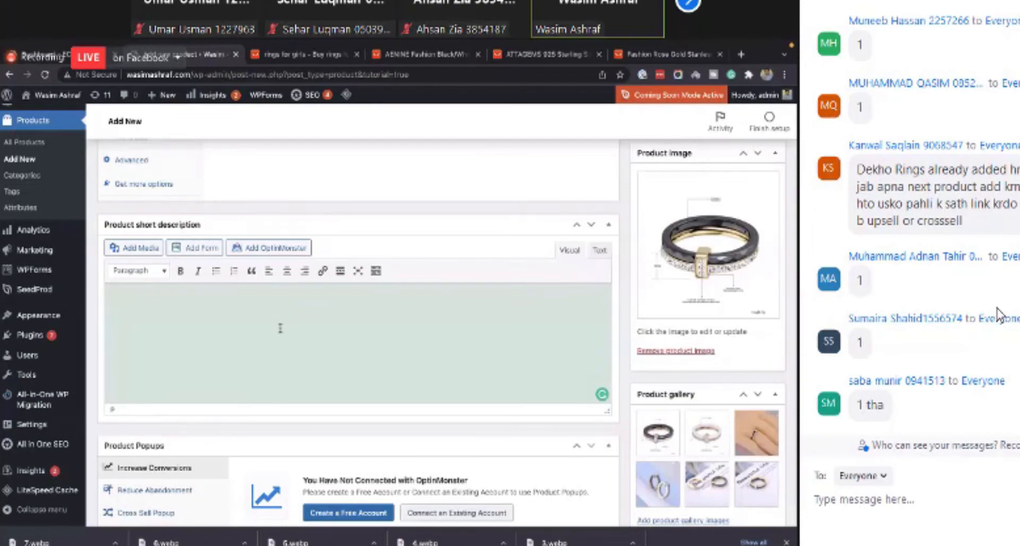
{"action": "scroll", "coordinate": [280, 328], "scroll_direction": "up", "scroll_amount": 12}
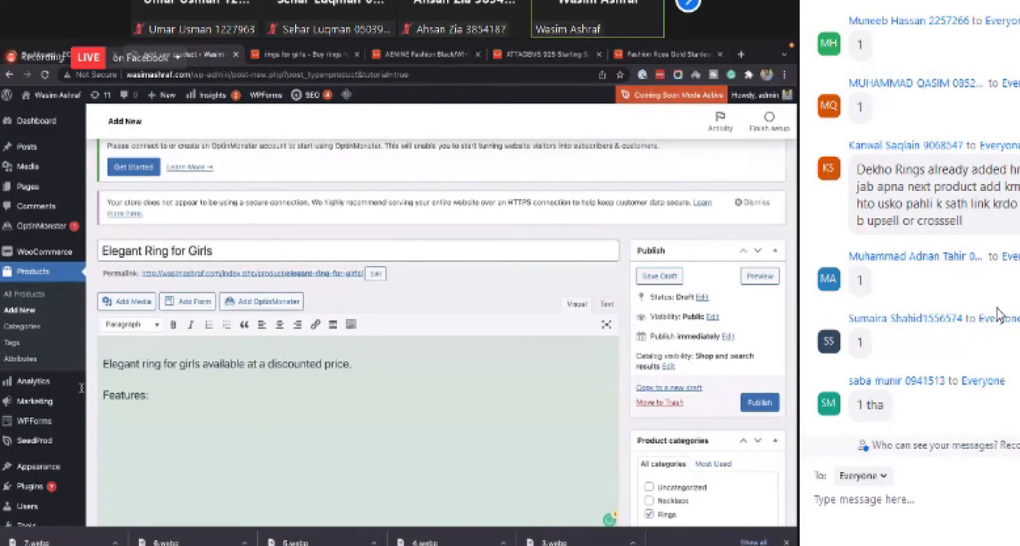
- Add a numbered list 1., 2., 3. under Features: in the product description
{"action": "left_click_drag", "start_coordinate": [149, 395], "coordinate": [81, 387]}
{"action": "scroll", "coordinate": [203, 408], "scroll_direction": "down", "scroll_amount": 2}
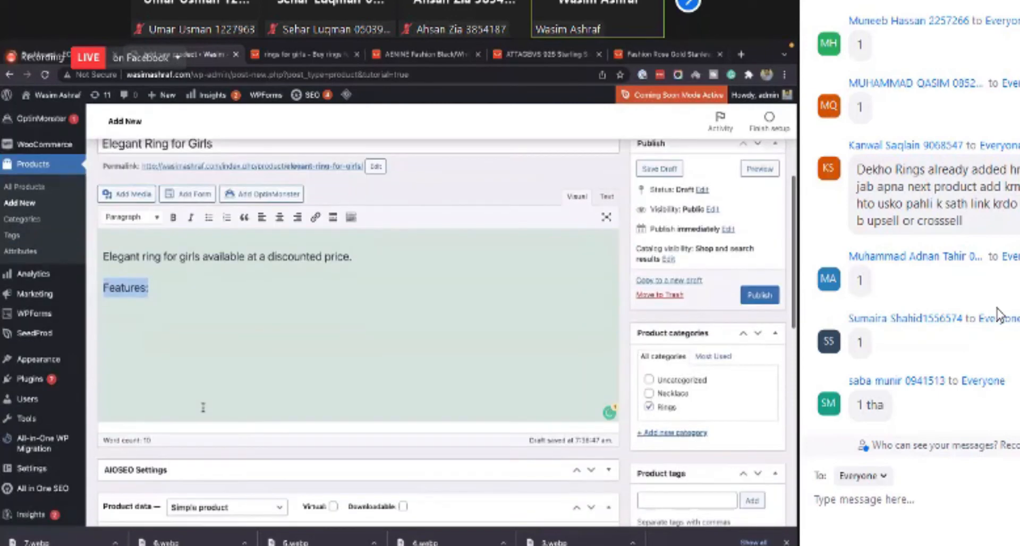
{"action": "left_click", "coordinate": [221, 361]}
{"action": "key", "text": "BackSpace"}
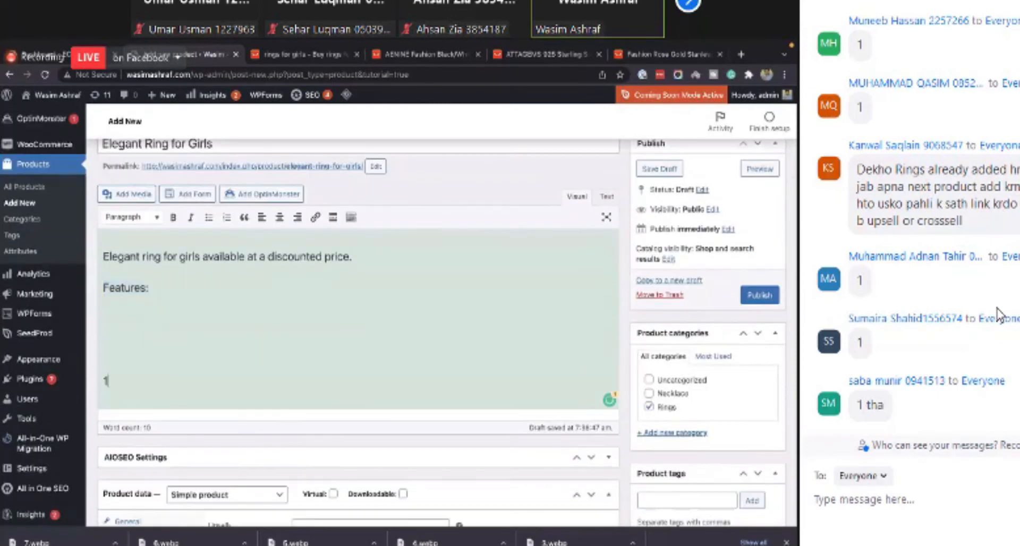
{"action": "key", "text": "BackSpace"}
{"action": "key", "text": "BackSpace"}
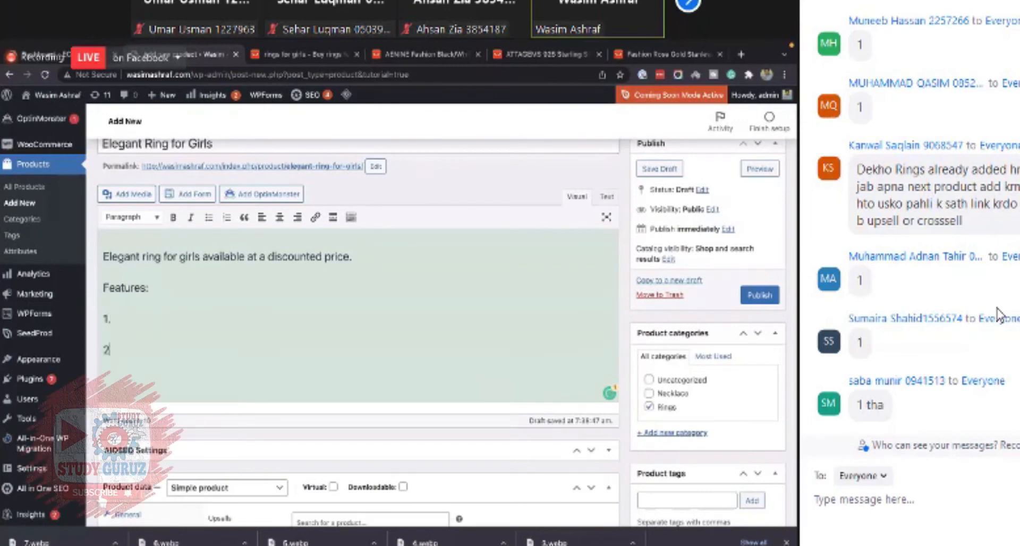
{"action": "type", "text": "."}
{"action": "key", "text": "Return"}
{"action": "type", "text": "3."}
{"action": "key", "text": "Return"}
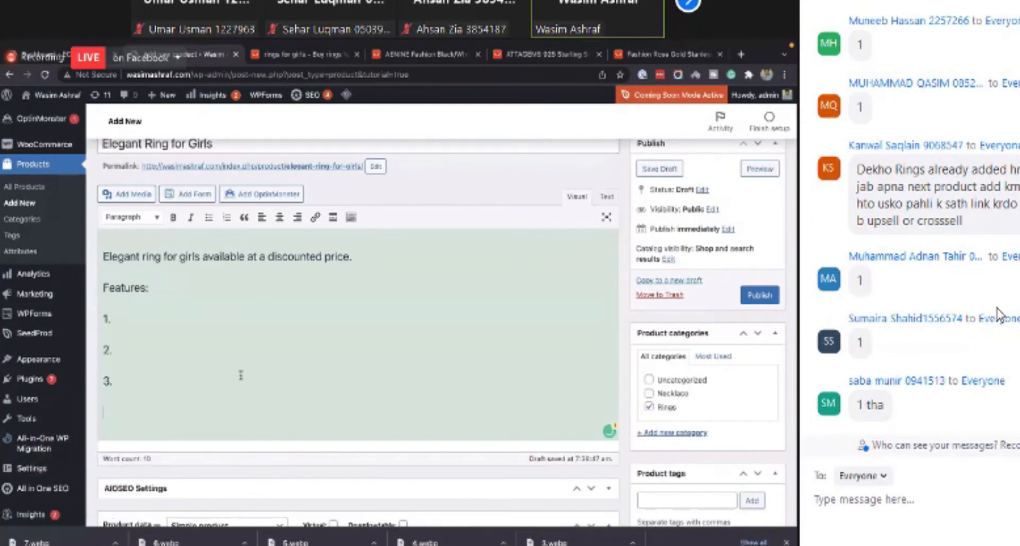
- Enter Money-Back Guarantee in the short description and format it as Heading 2
{"action": "scroll", "coordinate": [276, 400], "scroll_direction": "down", "scroll_amount": 10}
{"action": "left_click", "coordinate": [222, 275]}
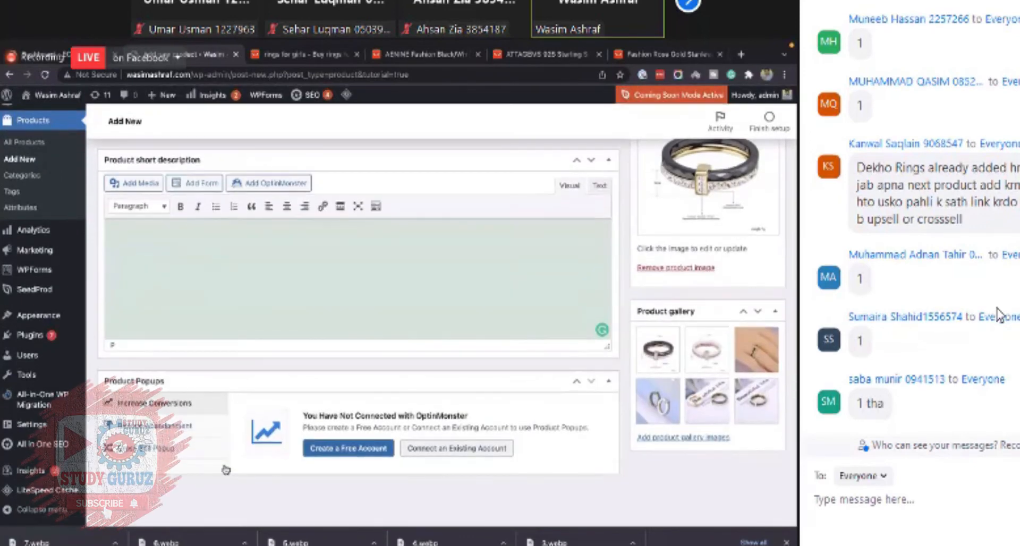
{"action": "type", "text": "M"}
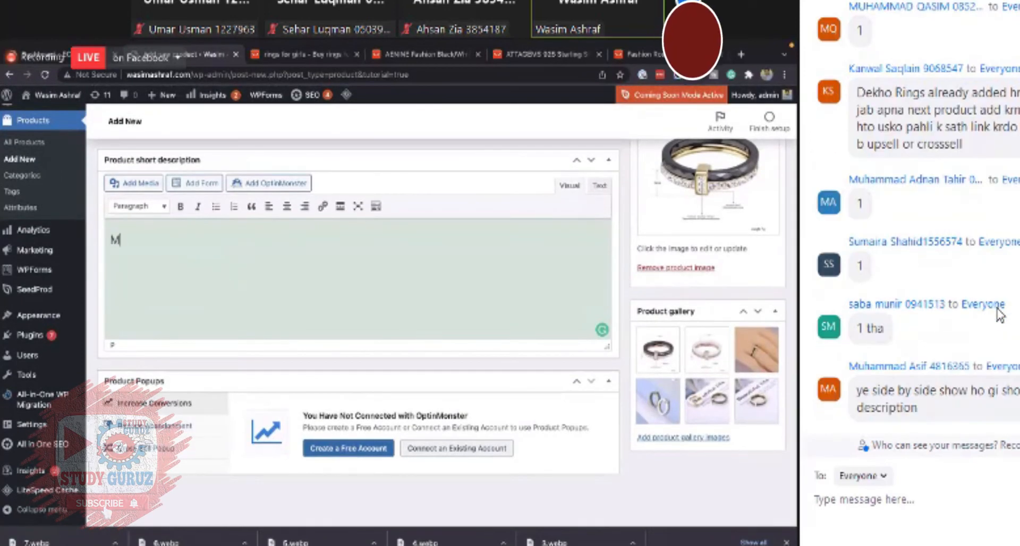
{"action": "type", "text": "oney Back Cuatra"}
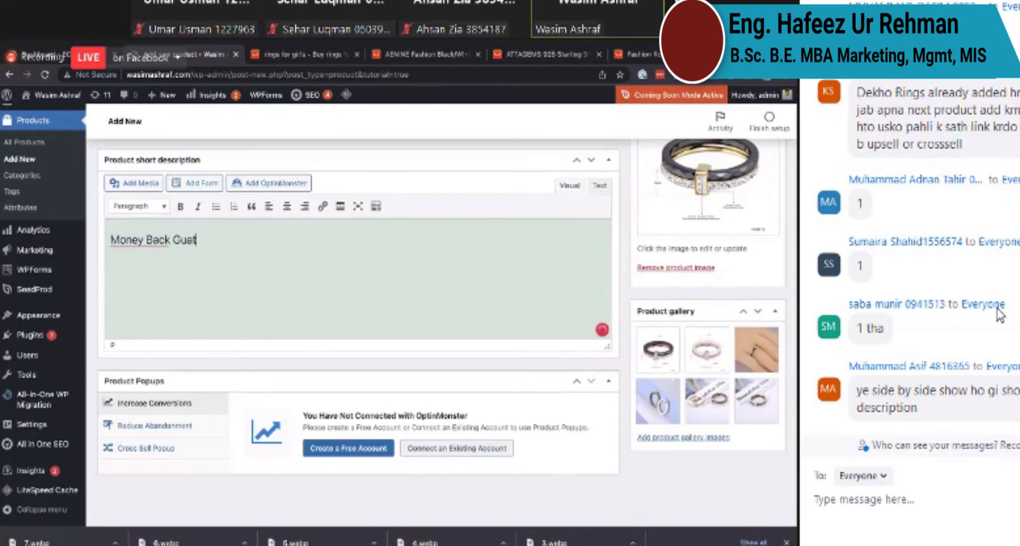
{"action": "type", "text": "ntee."}
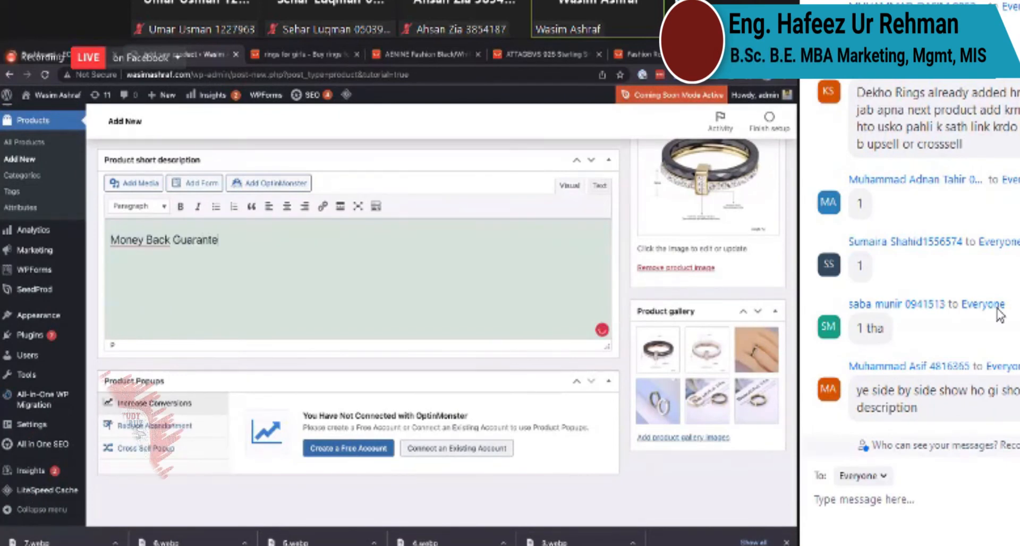
{"action": "mouse_move", "coordinate": [150, 239]}
{"action": "left_click", "coordinate": [187, 257]}
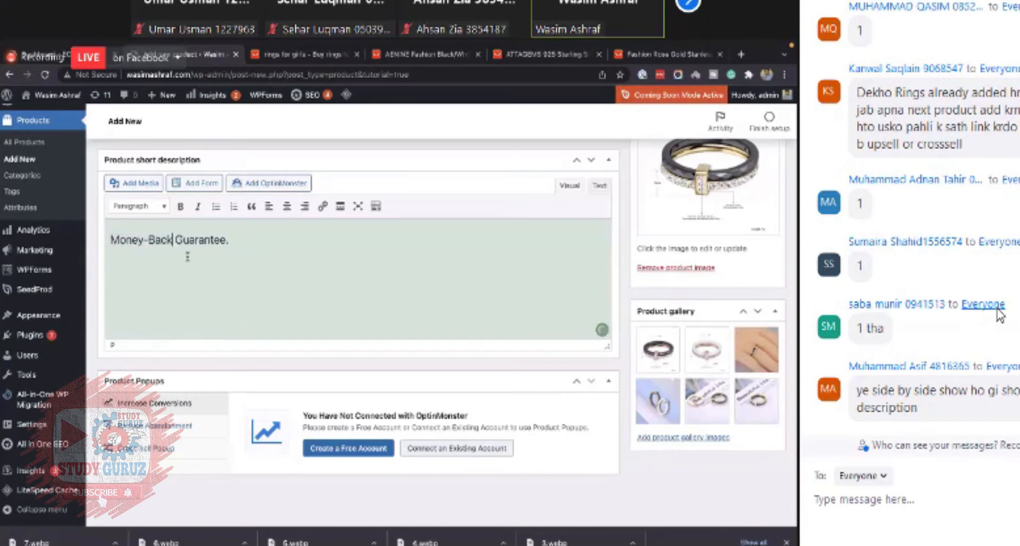
{"action": "key", "text": "BackSpace"}
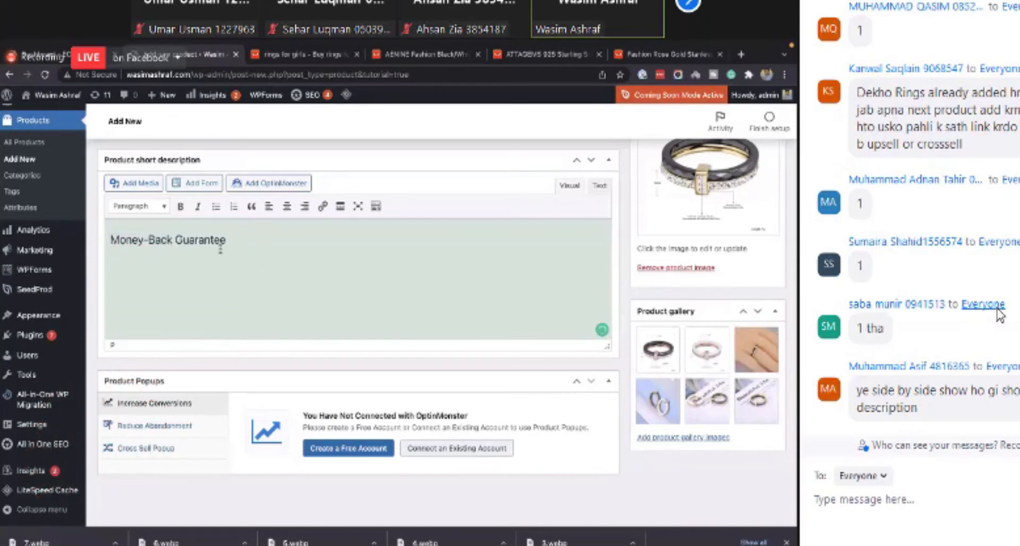
{"action": "key", "text": "ctrl+a"}
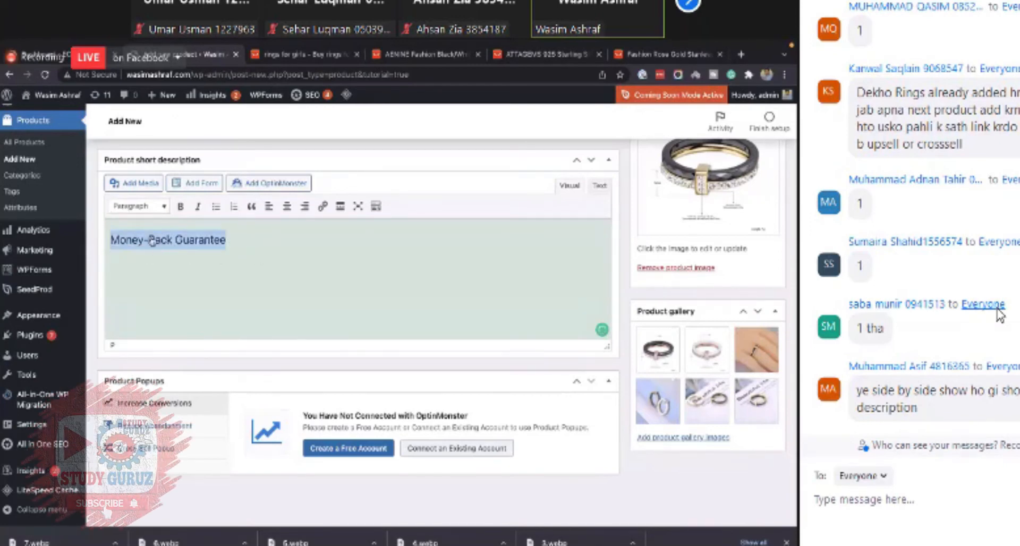
{"action": "left_click", "coordinate": [141, 207]}
{"action": "left_click", "coordinate": [158, 314]}
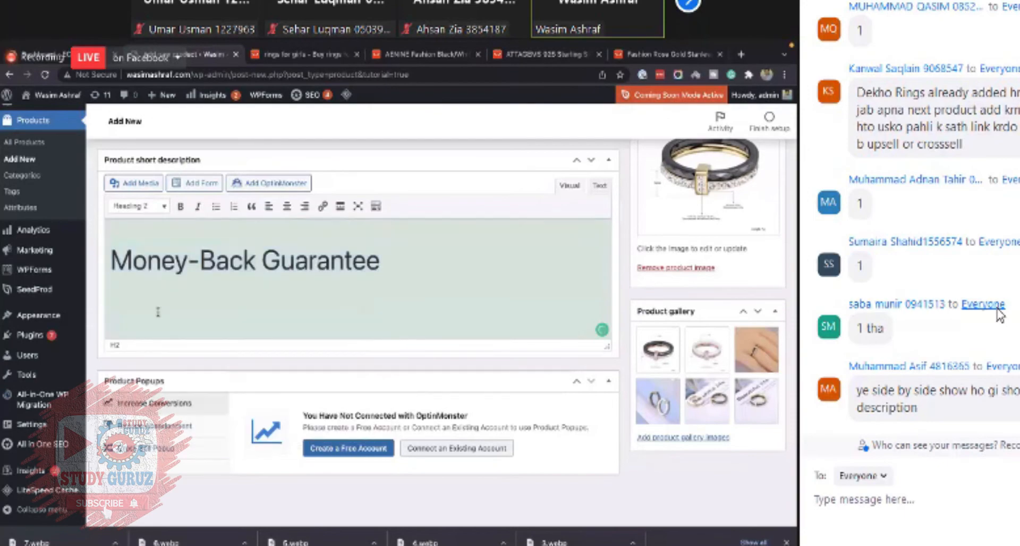
- Select the Features list in the product description and delete it
{"action": "scroll", "coordinate": [536, 240], "scroll_direction": "up", "scroll_amount": 8}
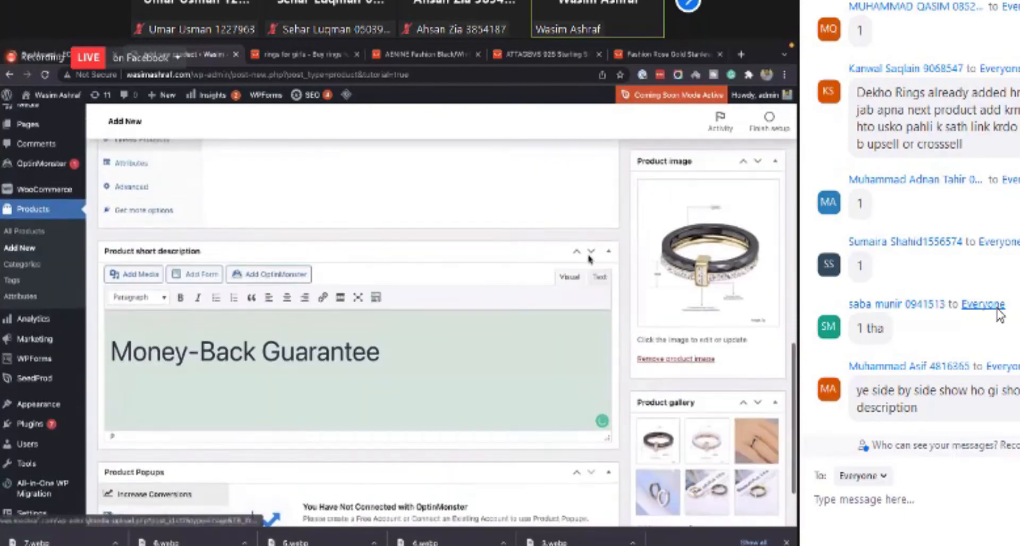
{"action": "scroll", "coordinate": [308, 323], "scroll_direction": "down", "scroll_amount": 8}
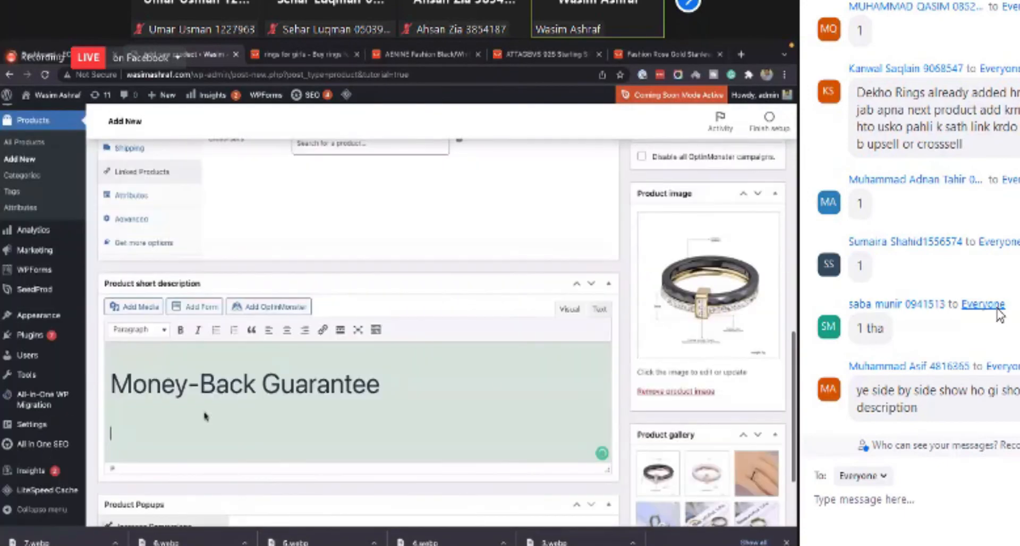
{"action": "scroll", "coordinate": [257, 243], "scroll_direction": "up", "scroll_amount": 8}
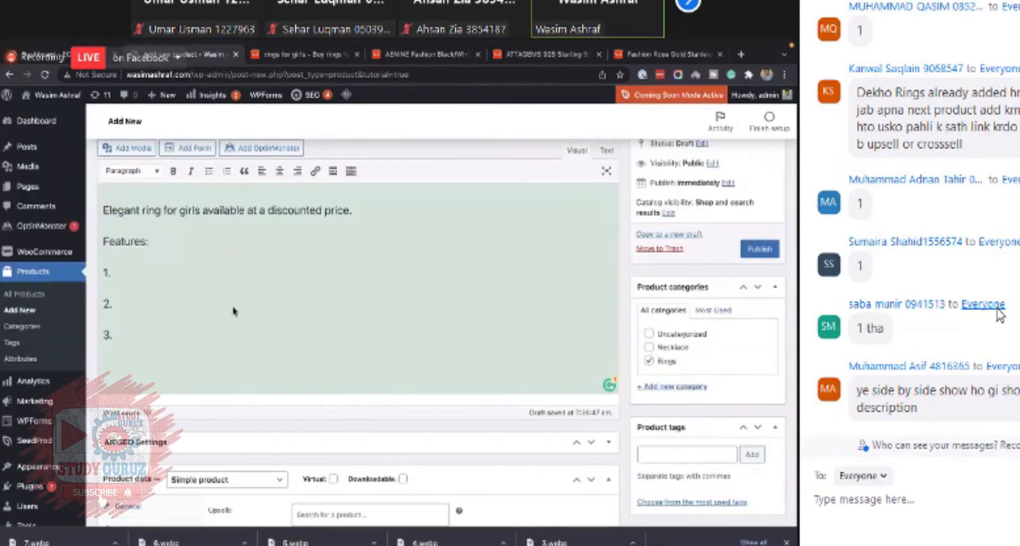
{"action": "scroll", "coordinate": [287, 293], "scroll_direction": "down", "scroll_amount": 3}
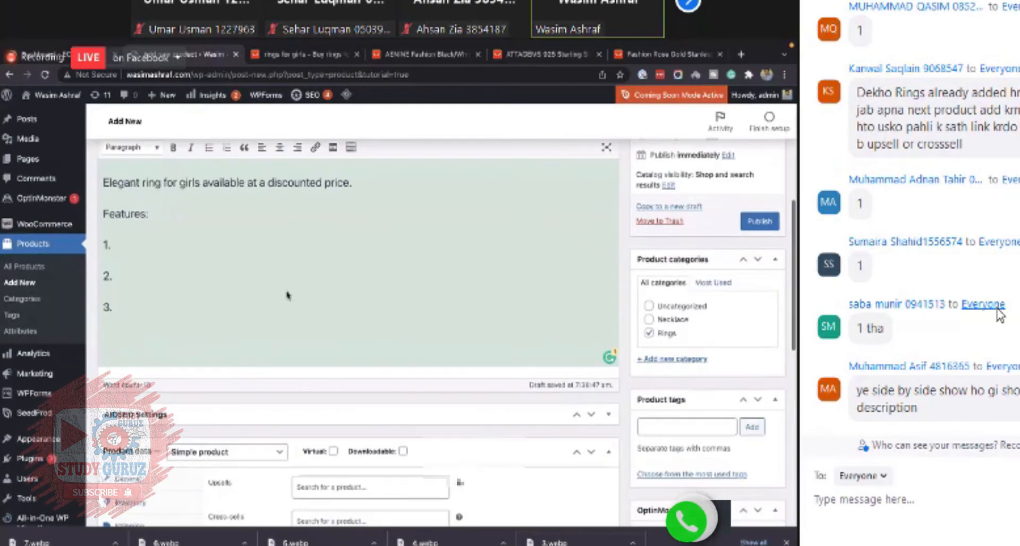
{"action": "scroll", "coordinate": [288, 295], "scroll_direction": "down", "scroll_amount": 5}
{"action": "scroll", "coordinate": [288, 295], "scroll_direction": "up", "scroll_amount": 6}
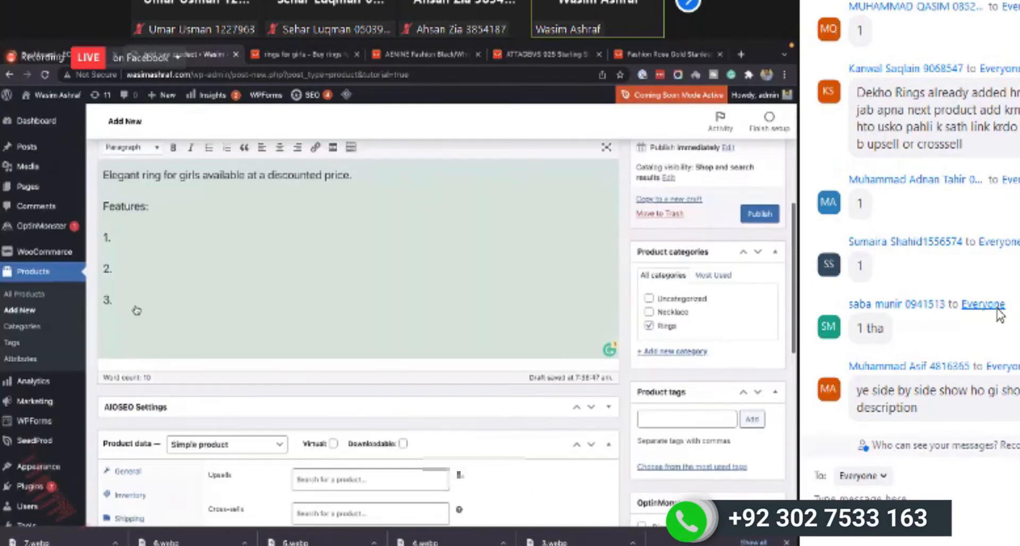
{"action": "left_click_drag", "start_coordinate": [135, 304], "coordinate": [103, 206]}
{"action": "key", "text": "super+c"}
{"action": "key", "text": "BackSpace"}
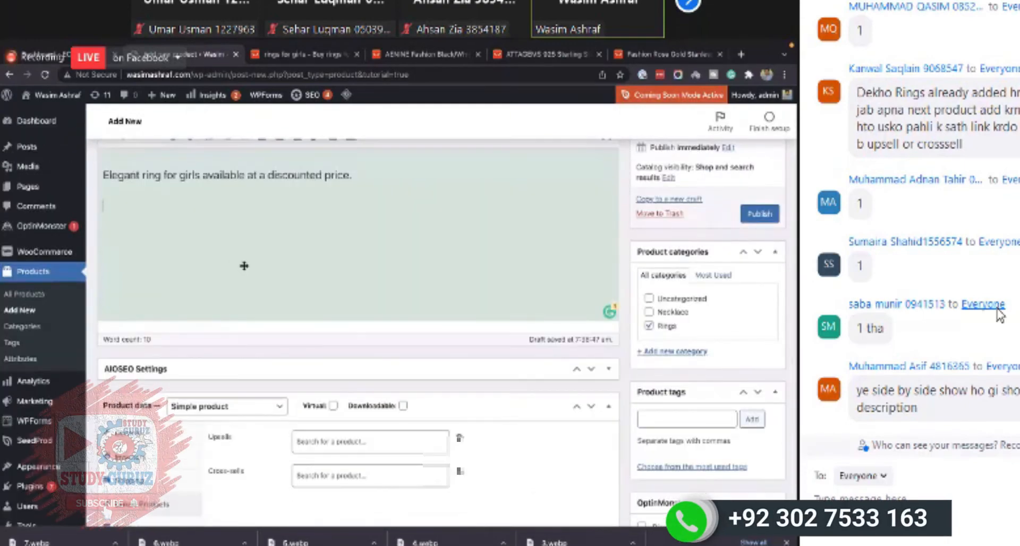
- Replace the Money-Back Guarantee heading in the short description with the pasted Features list
{"action": "scroll", "coordinate": [243, 264], "scroll_direction": "down", "scroll_amount": 10}
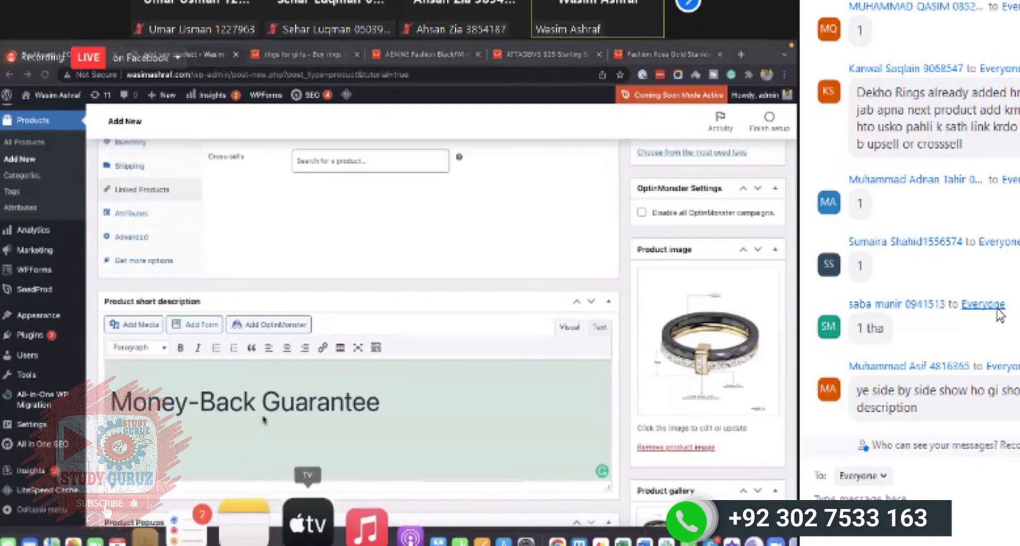
{"action": "left_click", "coordinate": [302, 523]}
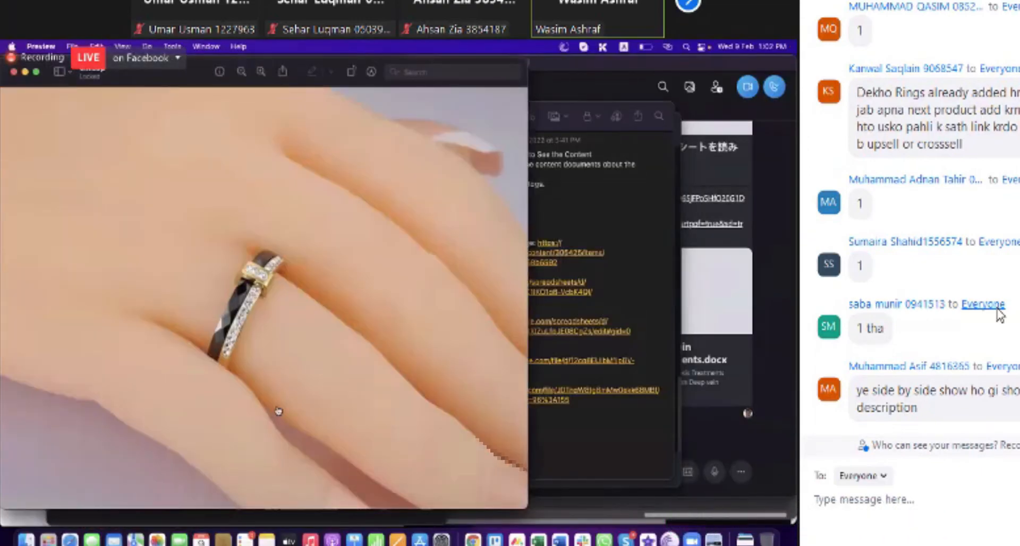
{"action": "key", "text": "super+Tab"}
{"action": "key", "text": "super+Tab"}
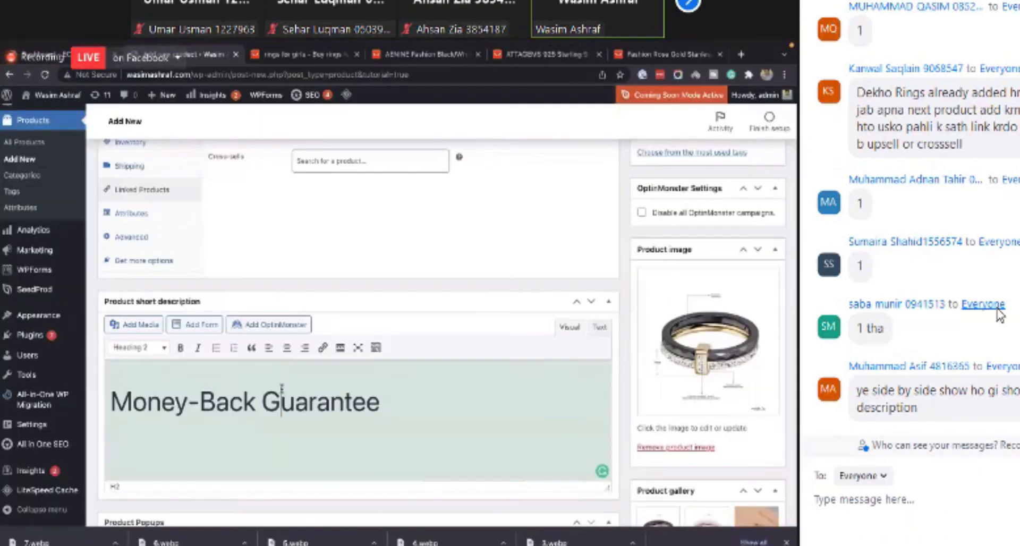
{"action": "triple_click", "coordinate": [282, 392]}
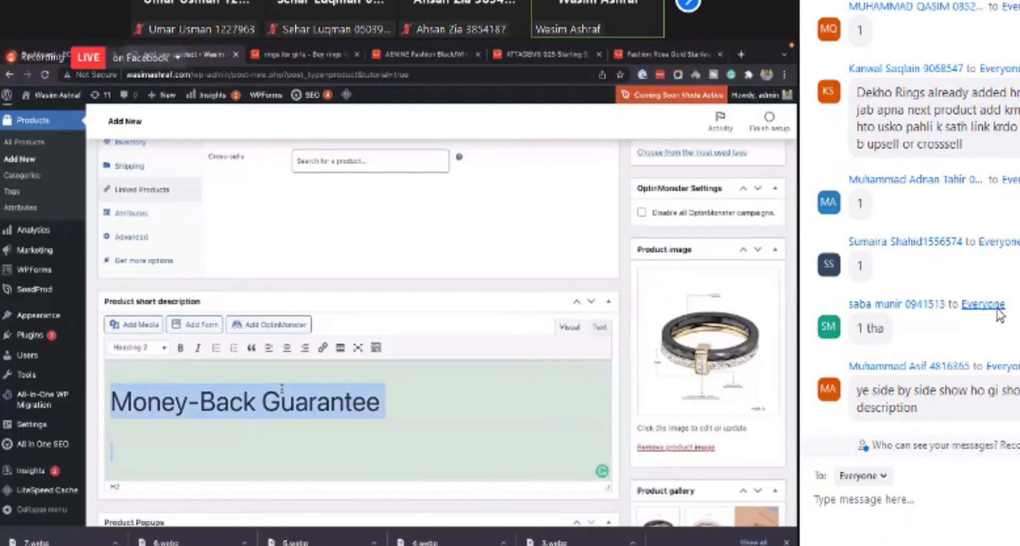
{"action": "key", "text": "super+v"}
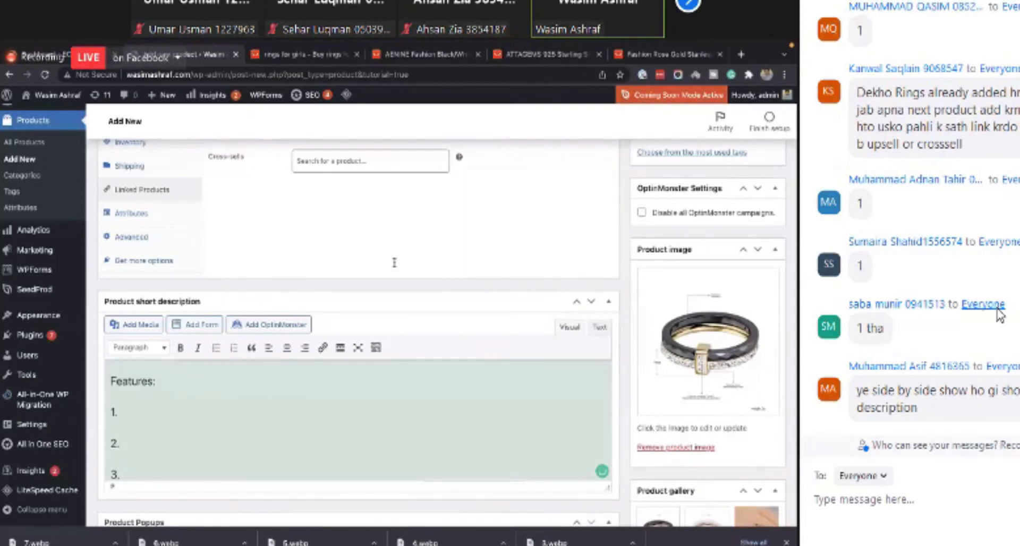
- Scroll through the product page to compare the description and the short description
{"action": "scroll", "coordinate": [243, 412], "scroll_direction": "up", "scroll_amount": 15}
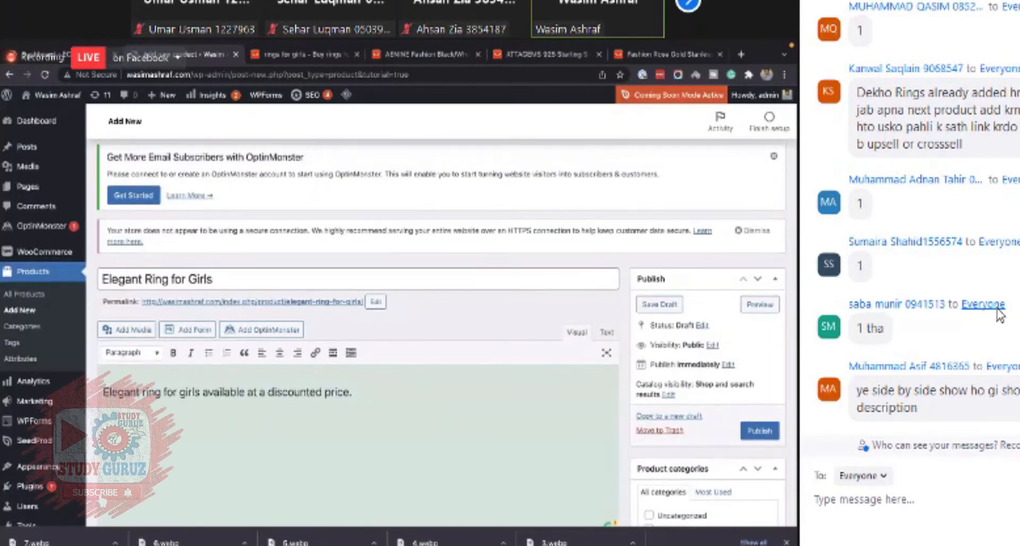
{"action": "scroll", "coordinate": [458, 442], "scroll_direction": "down", "scroll_amount": 15}
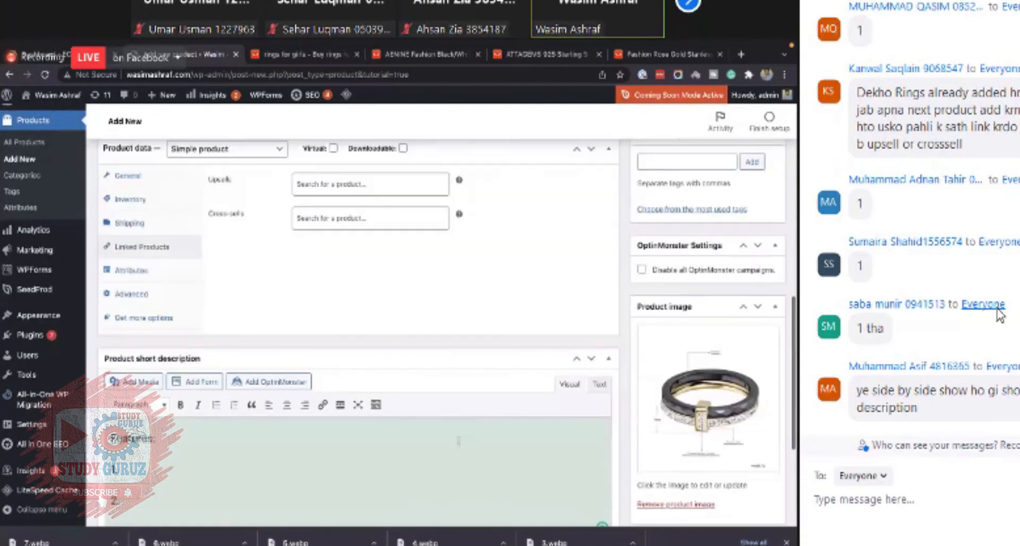
{"action": "scroll", "coordinate": [417, 438], "scroll_direction": "up", "scroll_amount": 5}
{"action": "scroll", "coordinate": [417, 439], "scroll_direction": "down", "scroll_amount": 4}
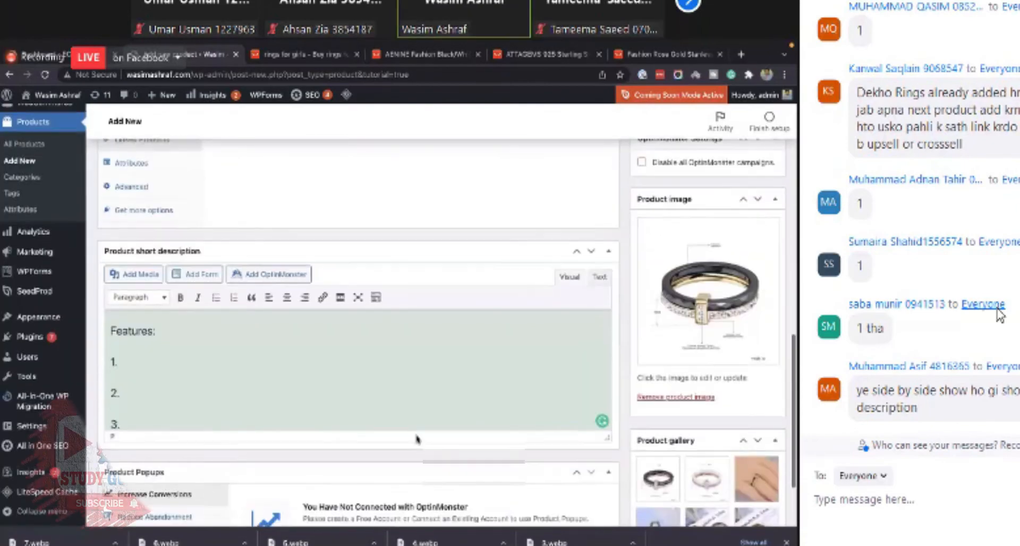
{"action": "scroll", "coordinate": [417, 439], "scroll_direction": "up", "scroll_amount": 4}
{"action": "scroll", "coordinate": [417, 439], "scroll_direction": "up", "scroll_amount": 5}
{"action": "scroll", "coordinate": [417, 438], "scroll_direction": "down", "scroll_amount": 8}
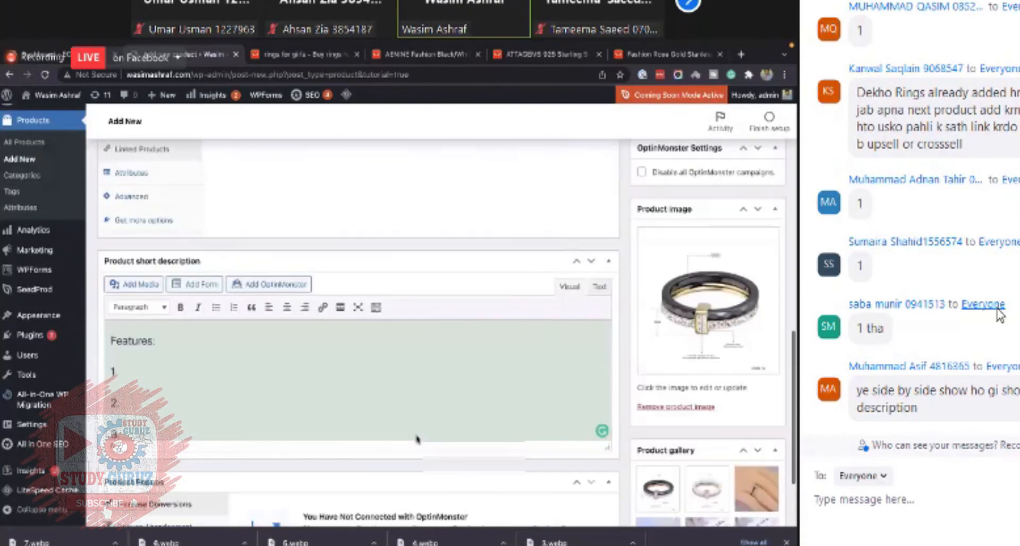
{"action": "scroll", "coordinate": [417, 436], "scroll_direction": "up", "scroll_amount": 4}
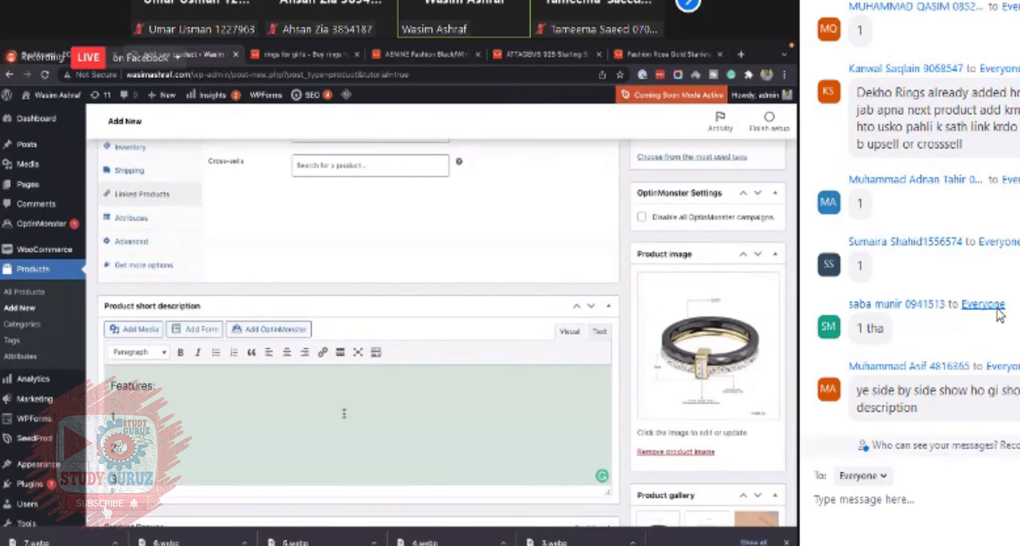
{"action": "scroll", "coordinate": [345, 413], "scroll_direction": "down", "scroll_amount": 1}
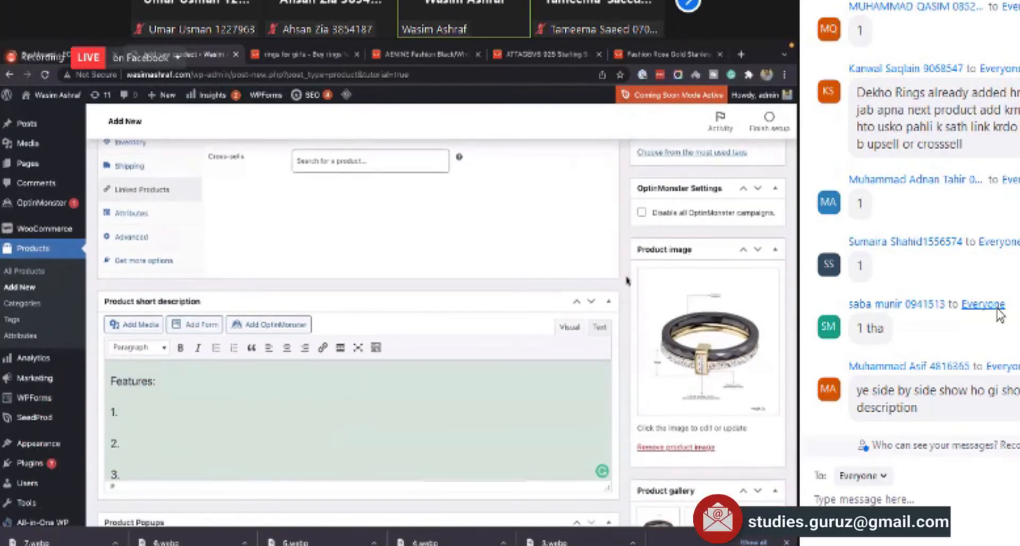
- Publish the Elegant Ring for Girls product
{"action": "scroll", "coordinate": [776, 195], "scroll_direction": "down", "scroll_amount": 3}
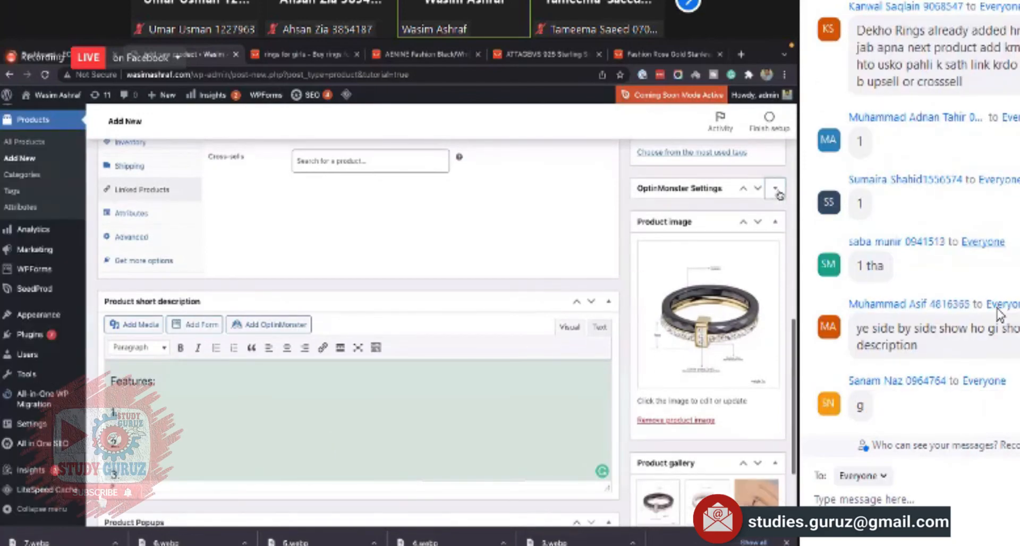
{"action": "scroll", "coordinate": [534, 324], "scroll_direction": "up", "scroll_amount": 10}
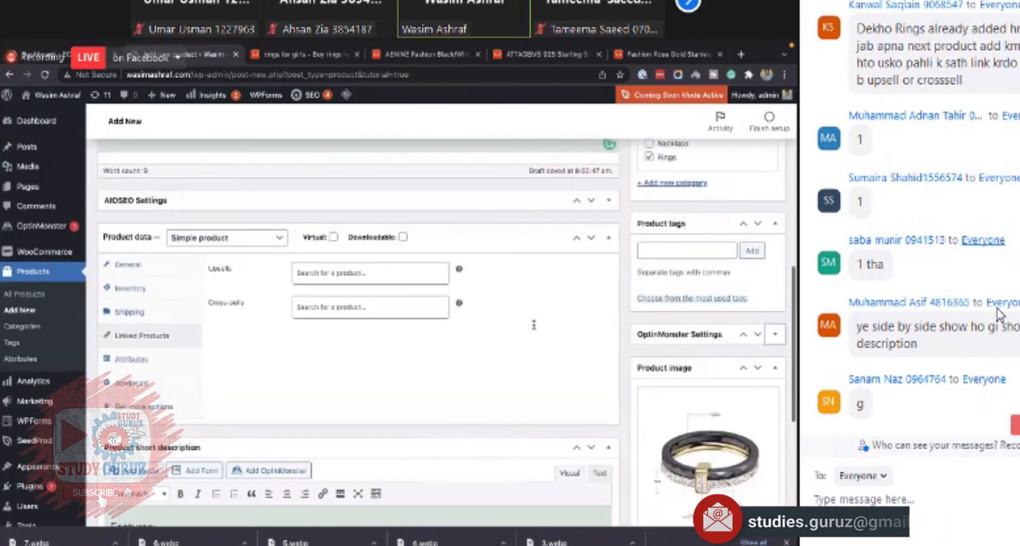
{"action": "scroll", "coordinate": [754, 265], "scroll_direction": "down", "scroll_amount": 4}
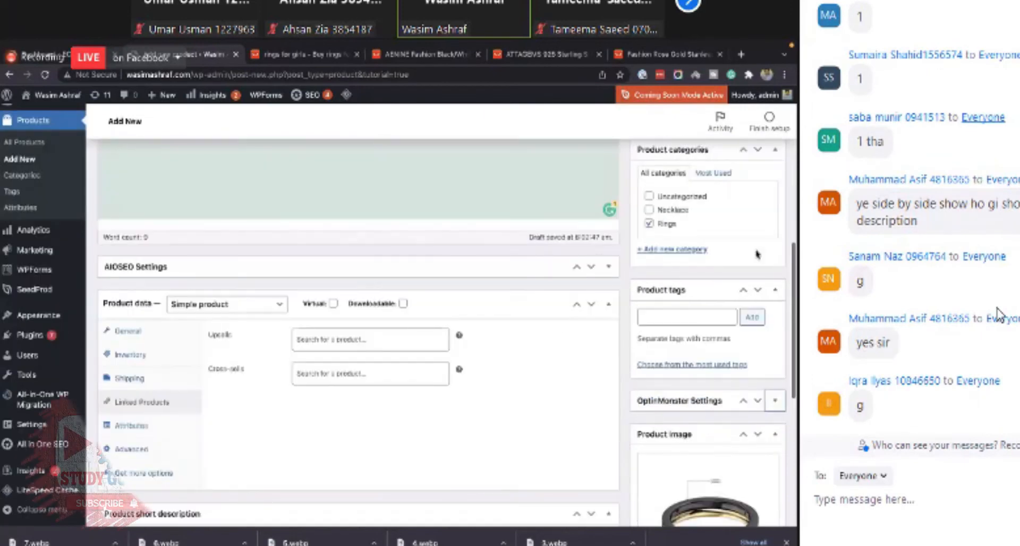
{"action": "scroll", "coordinate": [700, 281], "scroll_direction": "up", "scroll_amount": 5}
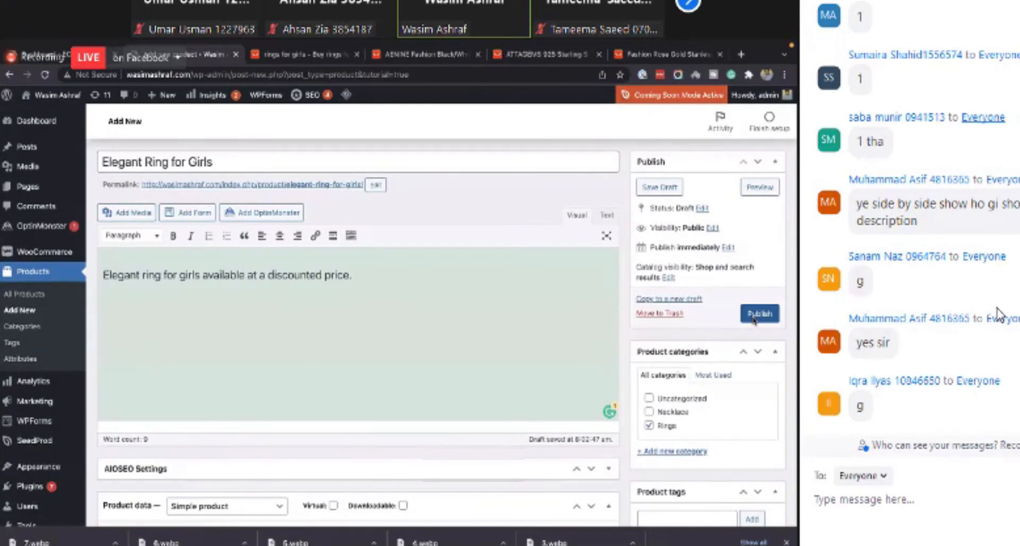
{"action": "left_click", "coordinate": [754, 314]}
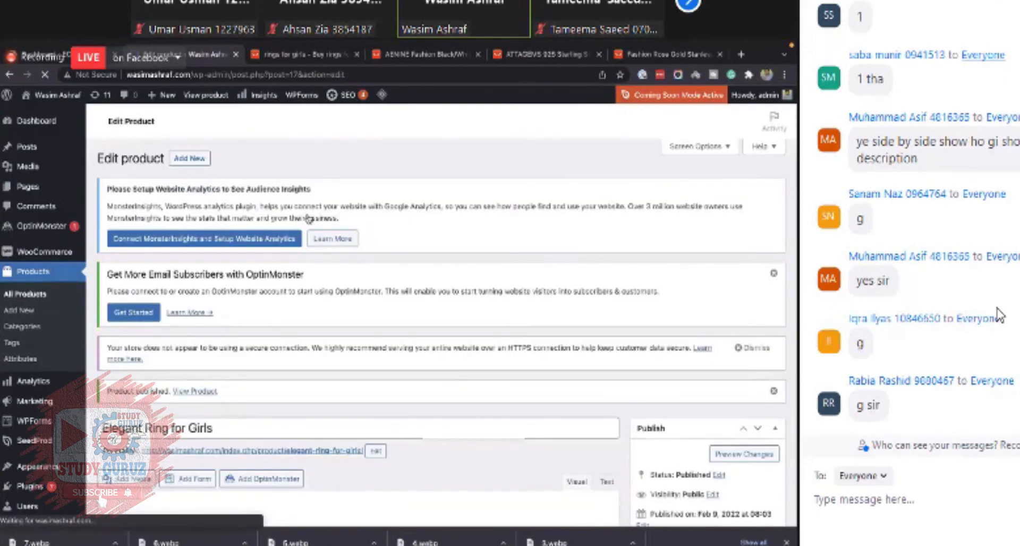
- Open the published product's page in a new tab and review how it looks
{"action": "scroll", "coordinate": [310, 218], "scroll_direction": "down", "scroll_amount": 4}
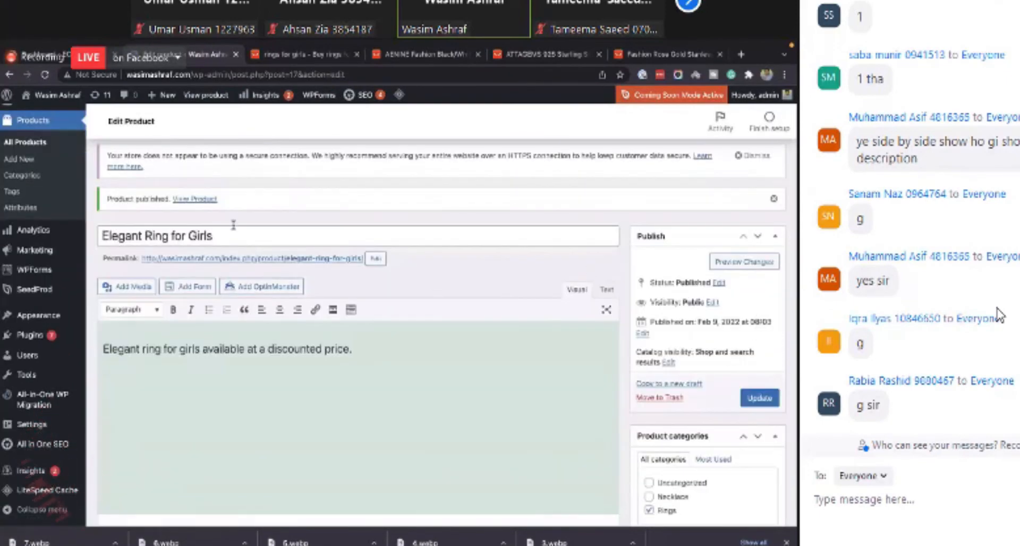
{"action": "right_click", "coordinate": [196, 205]}
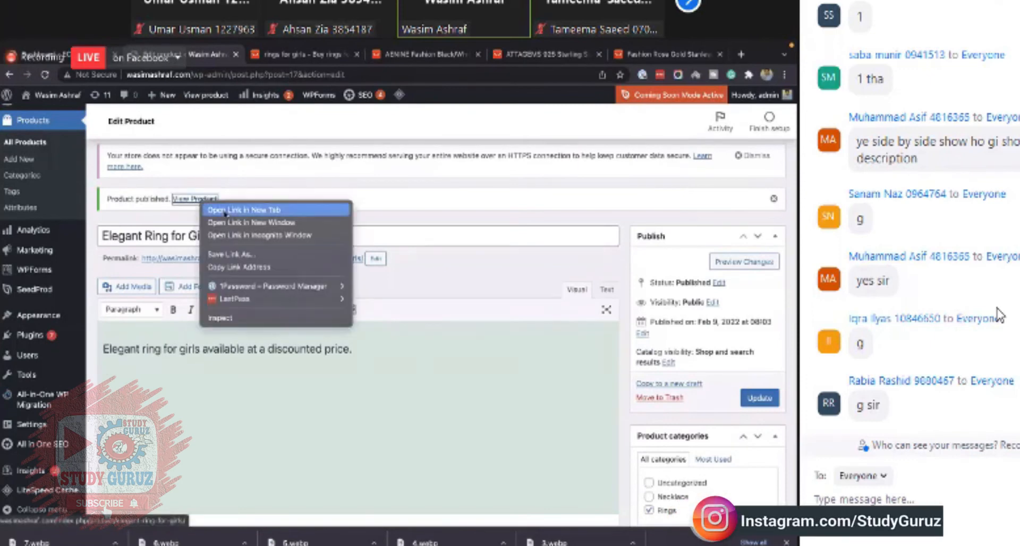
{"action": "left_click", "coordinate": [226, 212]}
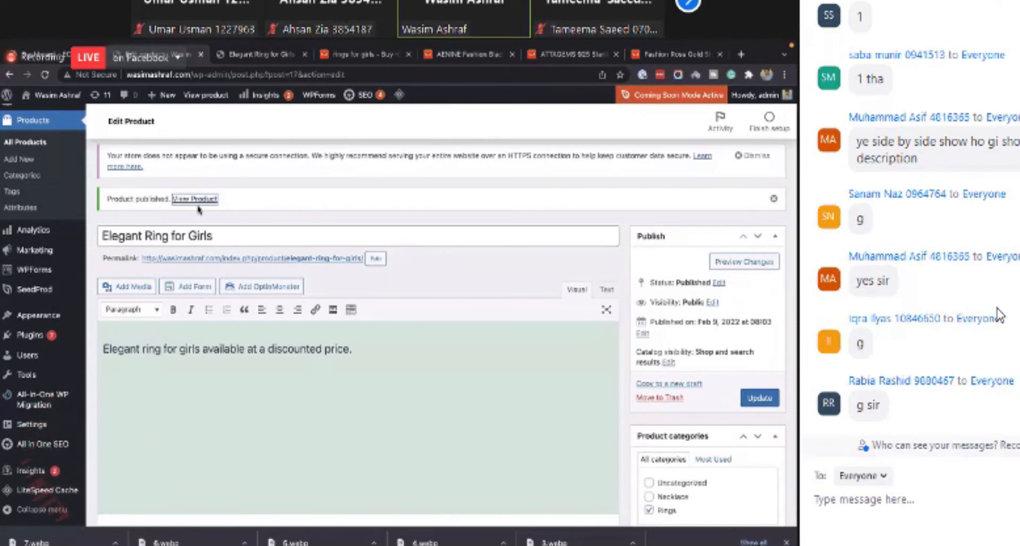
{"action": "left_click", "coordinate": [247, 55]}
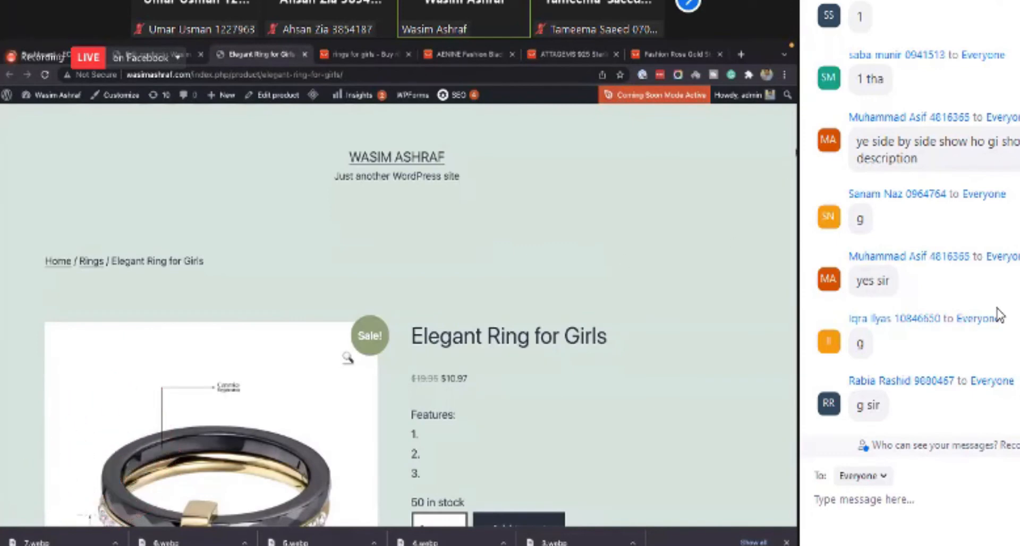
{"action": "scroll", "coordinate": [585, 217], "scroll_direction": "down", "scroll_amount": 2}
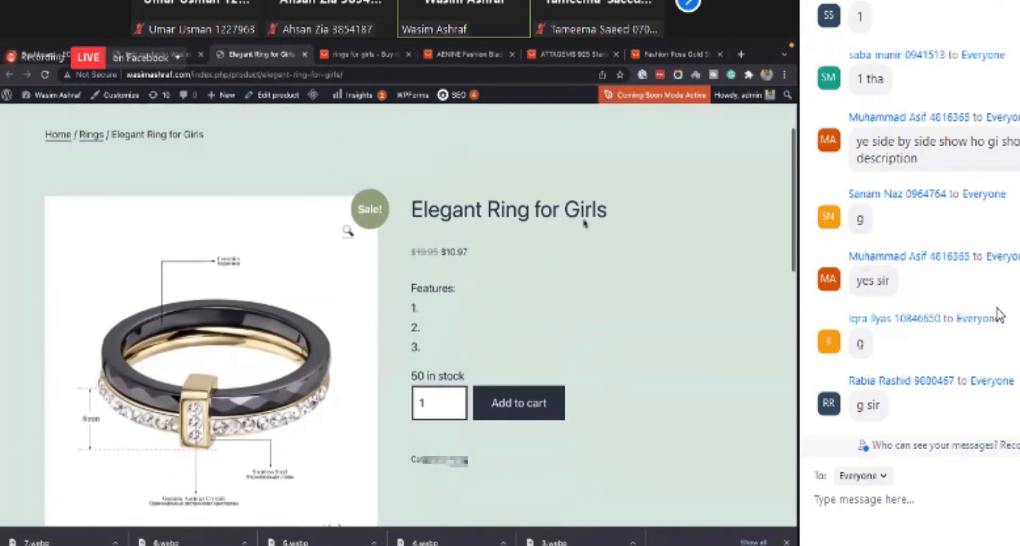
{"action": "scroll", "coordinate": [584, 223], "scroll_direction": "down", "scroll_amount": 1}
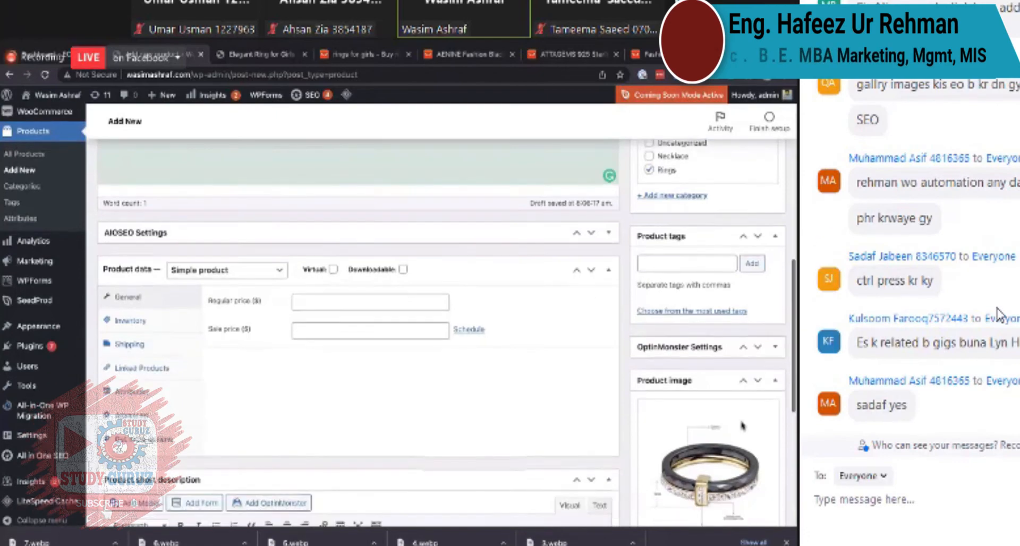
- In the new Beautiful Ring for Women product, enter a Features heading with items 1. to 3. in the short description
{"action": "scroll", "coordinate": [742, 425], "scroll_direction": "down", "scroll_amount": 3}
{"action": "scroll", "coordinate": [754, 457], "scroll_direction": "down", "scroll_amount": 4}
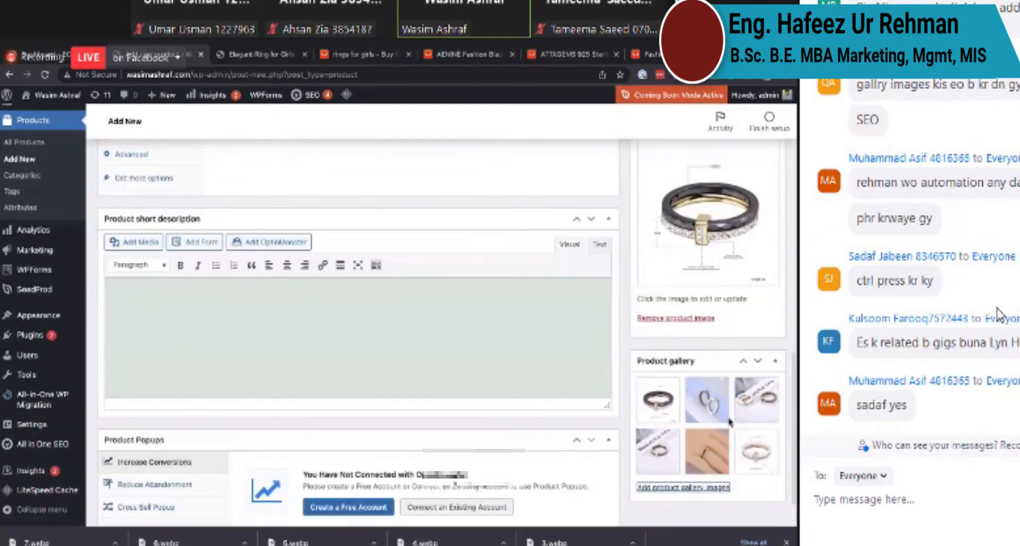
{"action": "scroll", "coordinate": [758, 469], "scroll_direction": "up", "scroll_amount": 2}
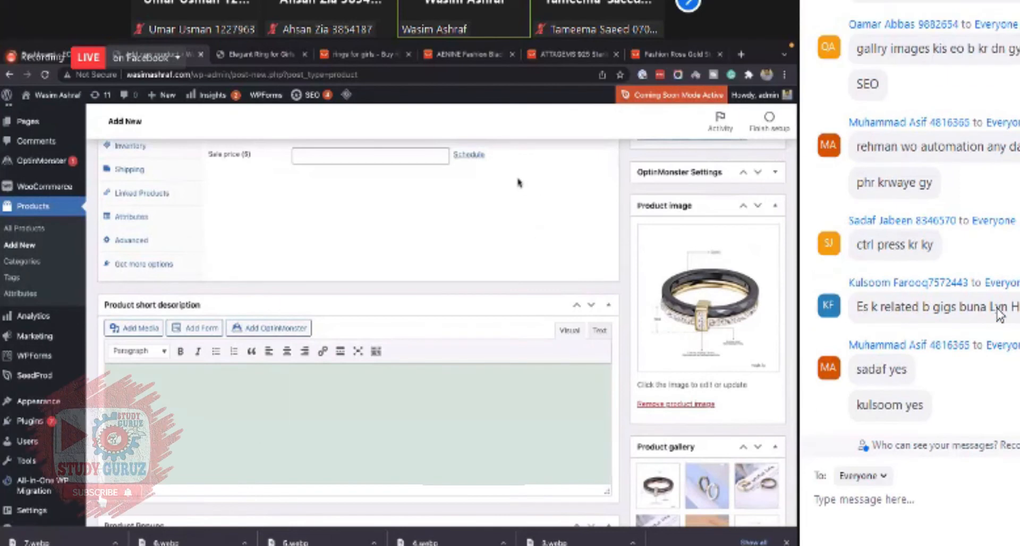
{"action": "scroll", "coordinate": [478, 276], "scroll_direction": "up", "scroll_amount": 4}
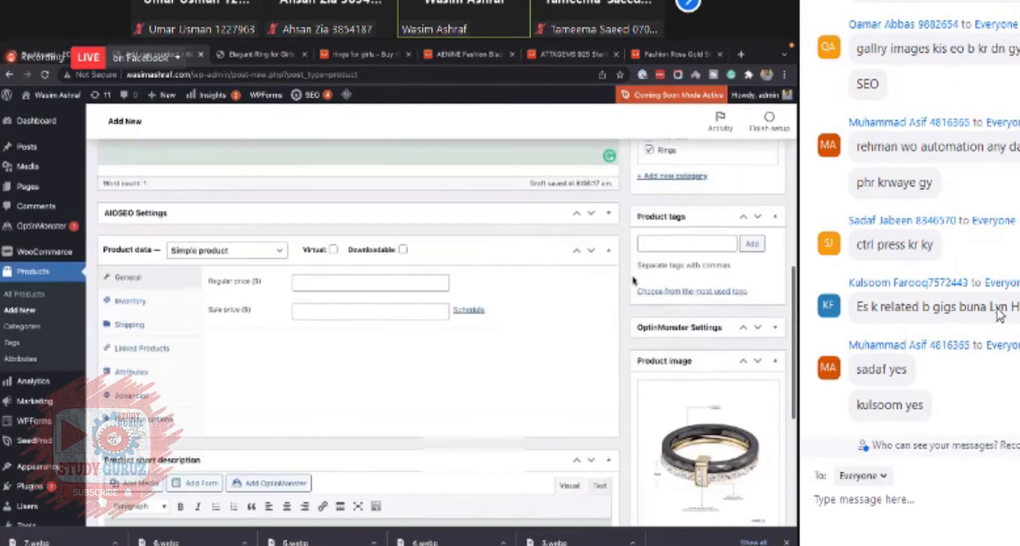
{"action": "scroll", "coordinate": [480, 281], "scroll_direction": "up", "scroll_amount": 5}
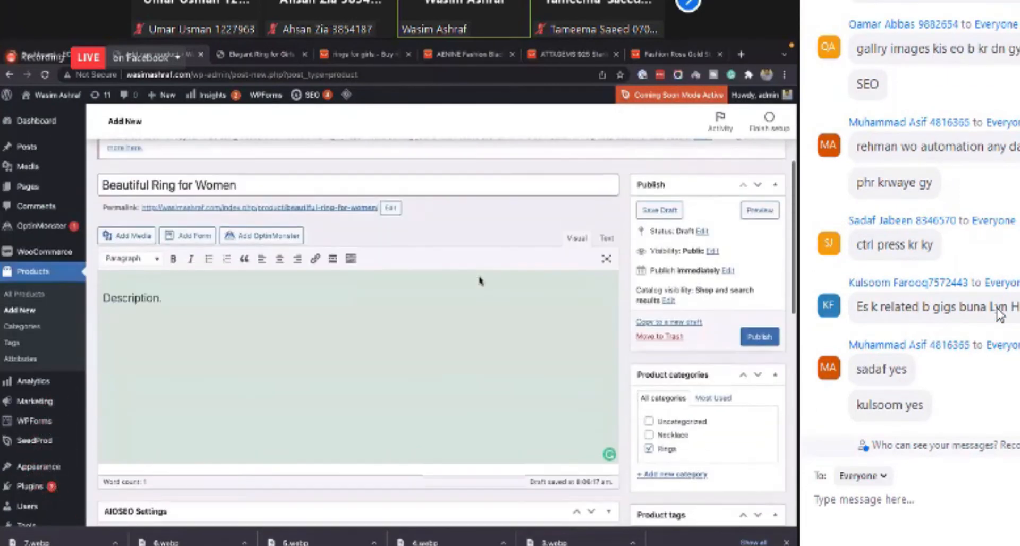
{"action": "scroll", "coordinate": [462, 281], "scroll_direction": "down", "scroll_amount": 10}
{"action": "left_click", "coordinate": [446, 281]}
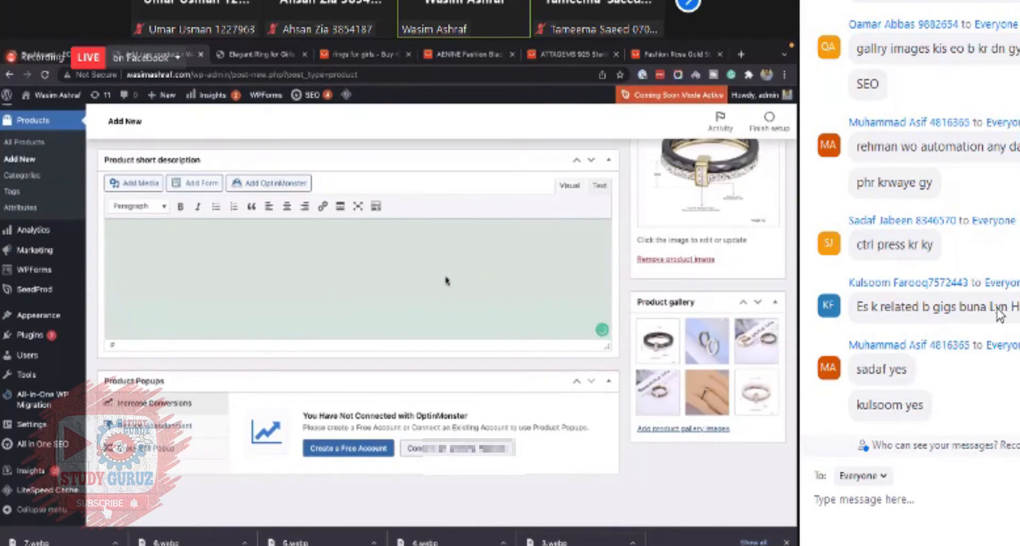
{"action": "type", "text": "Features:"}
{"action": "key", "text": "Return"}
{"action": "type", "text": "2."}
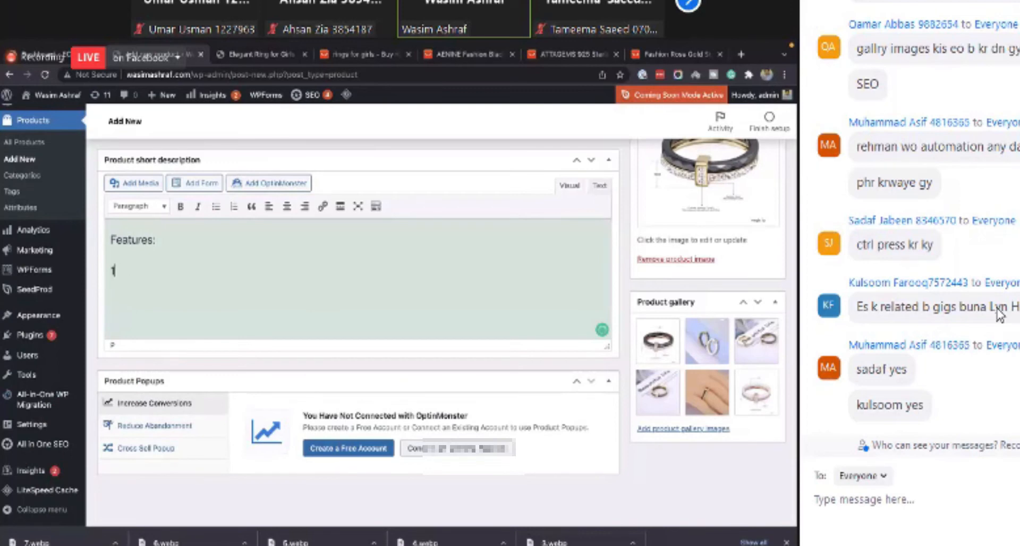
{"action": "key", "text": "Return"}
{"action": "type", "text": "2."}
{"action": "key", "text": "Return"}
{"action": "key", "text": "Return"}
{"action": "type", "text": "3."}
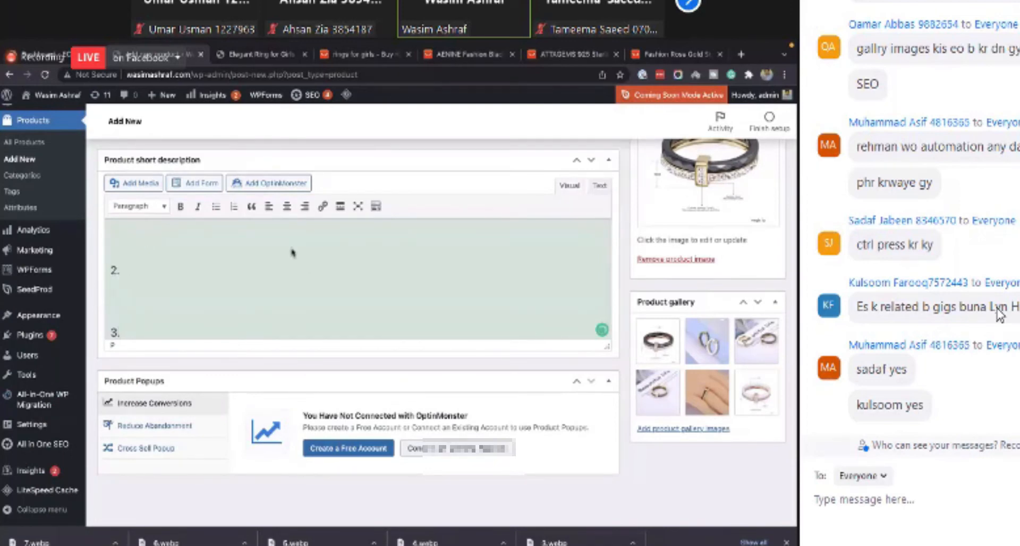
{"action": "scroll", "coordinate": [291, 252], "scroll_direction": "up", "scroll_amount": 5}
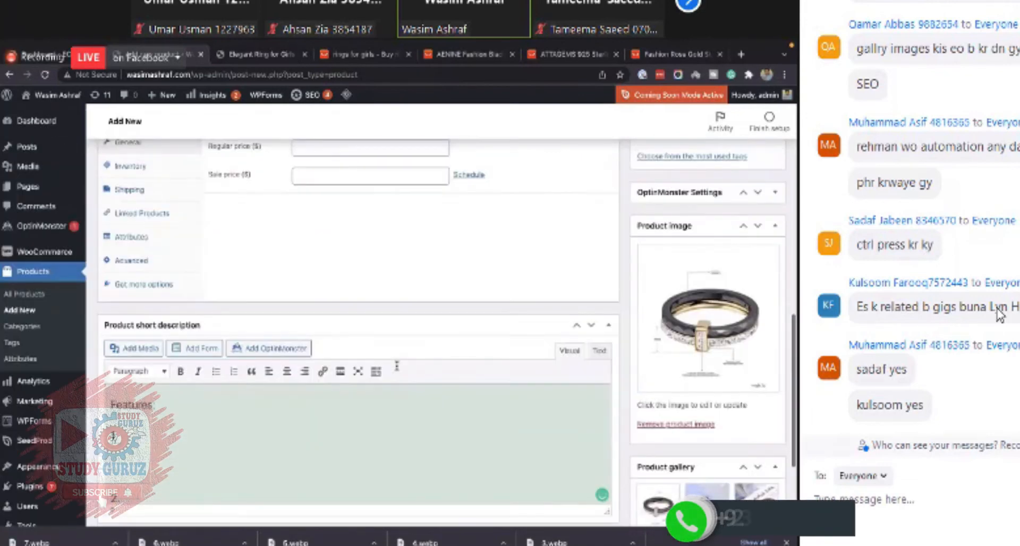
{"action": "scroll", "coordinate": [396, 366], "scroll_direction": "up", "scroll_amount": 3}
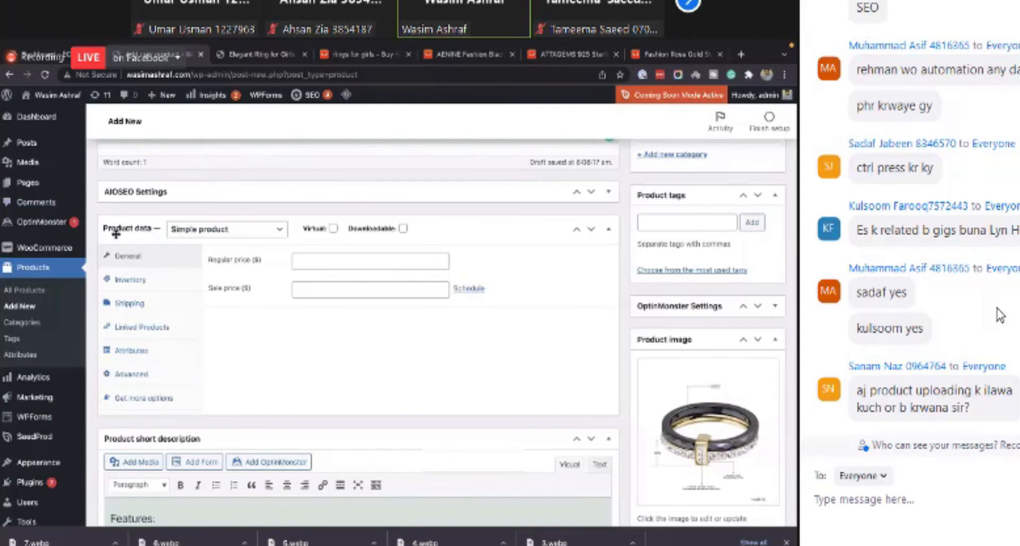
{"action": "left_click", "coordinate": [228, 232]}
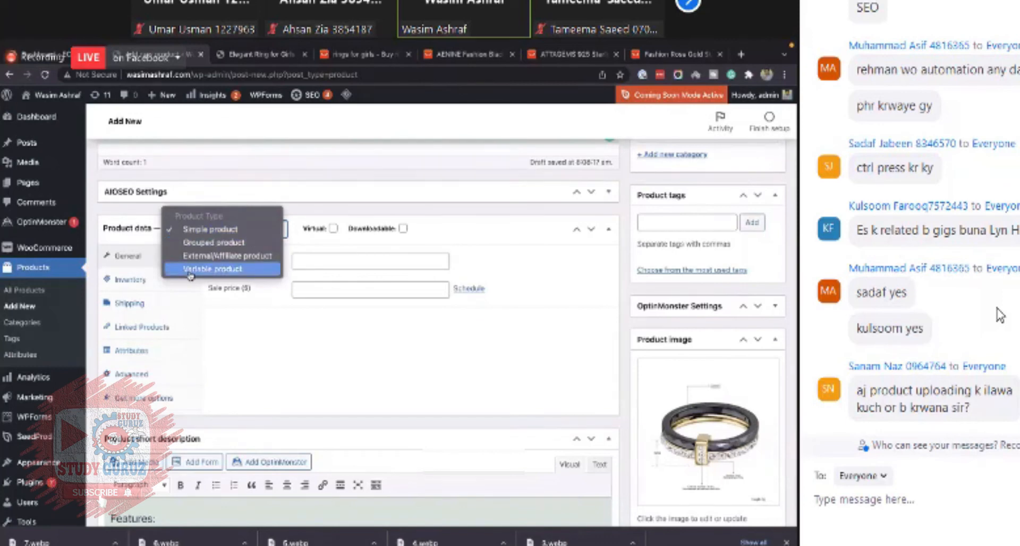
{"action": "left_click", "coordinate": [230, 269]}
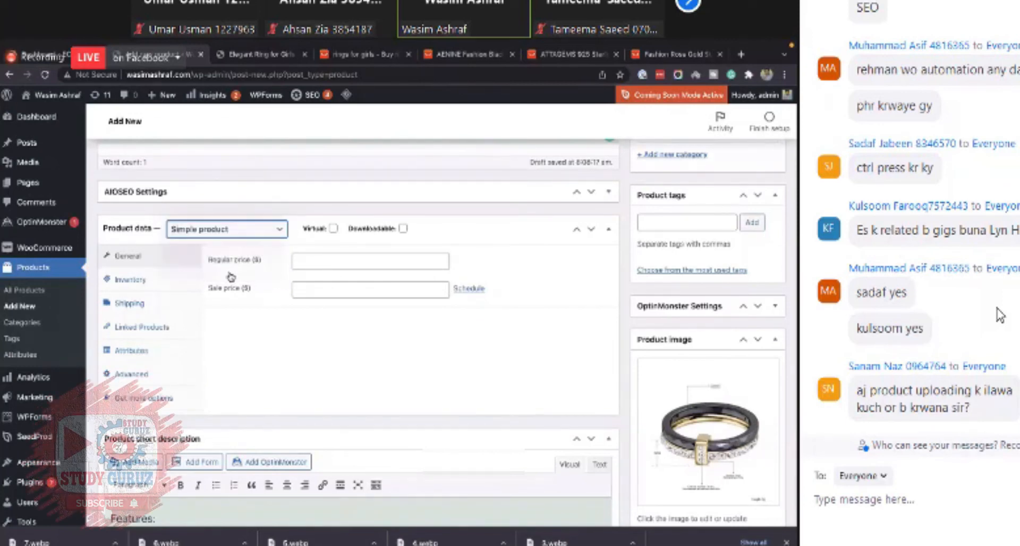
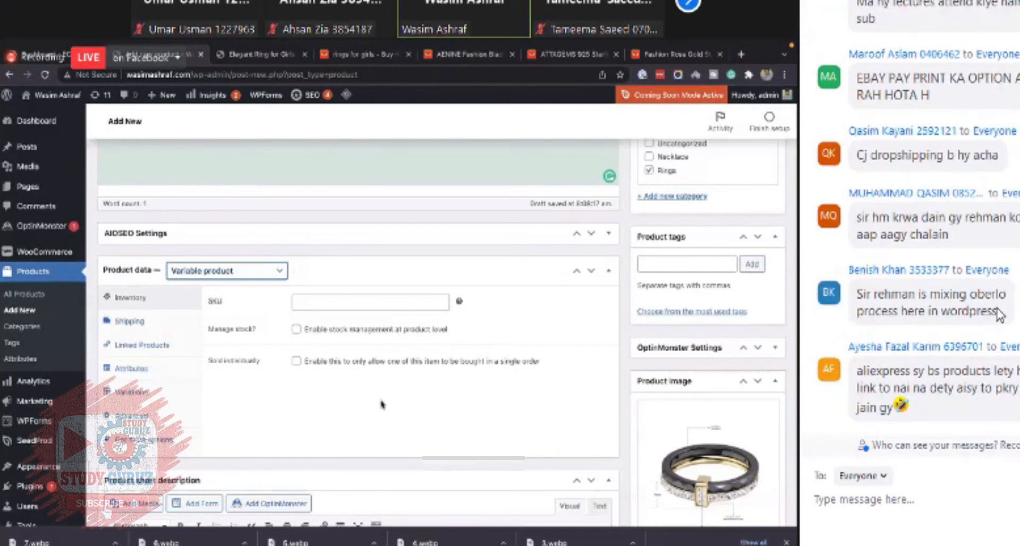
{"action": "scroll", "coordinate": [386, 357], "scroll_direction": "down", "scroll_amount": 1}
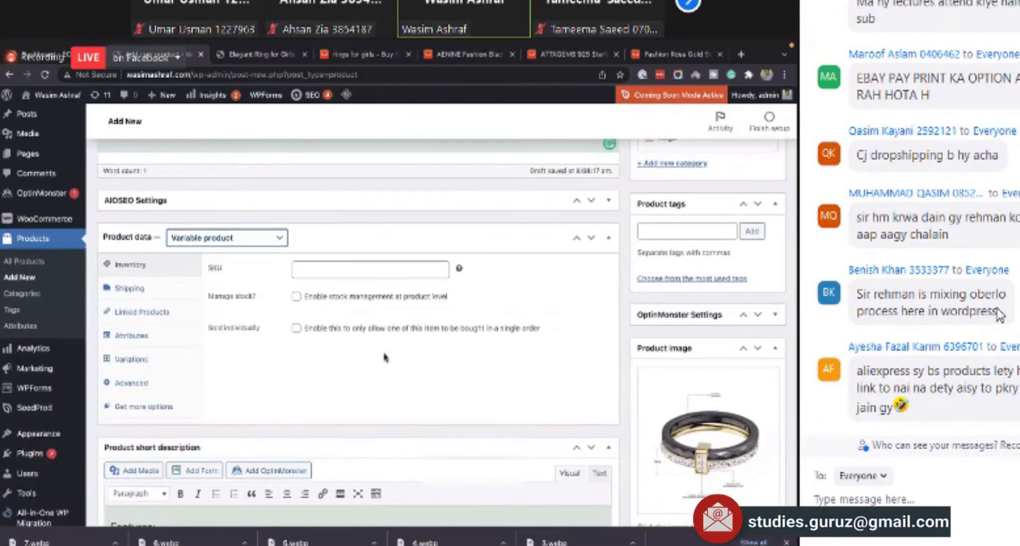
{"action": "scroll", "coordinate": [386, 357], "scroll_direction": "down", "scroll_amount": 1}
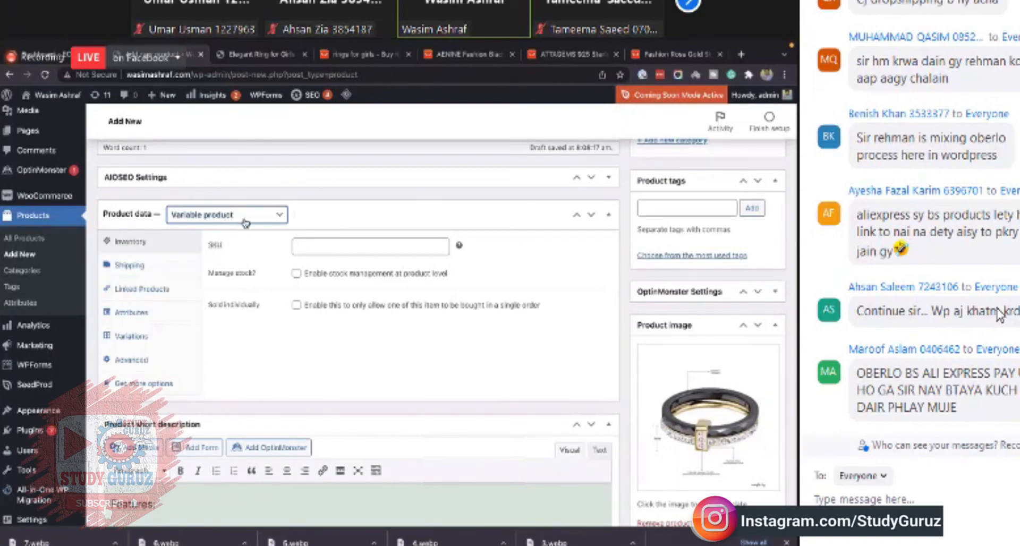
{"action": "scroll", "coordinate": [244, 222], "scroll_direction": "down", "scroll_amount": 1}
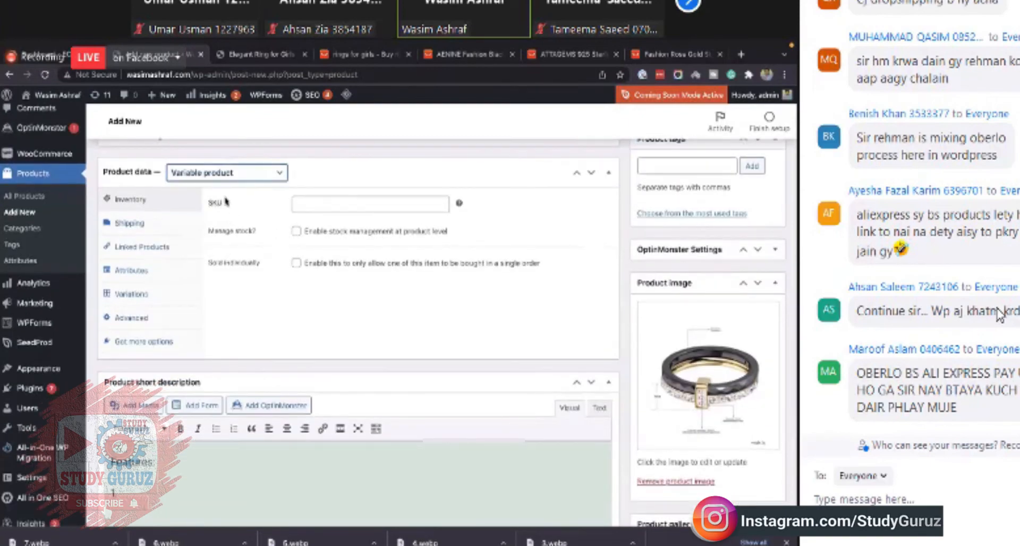
{"action": "left_click", "coordinate": [223, 173]}
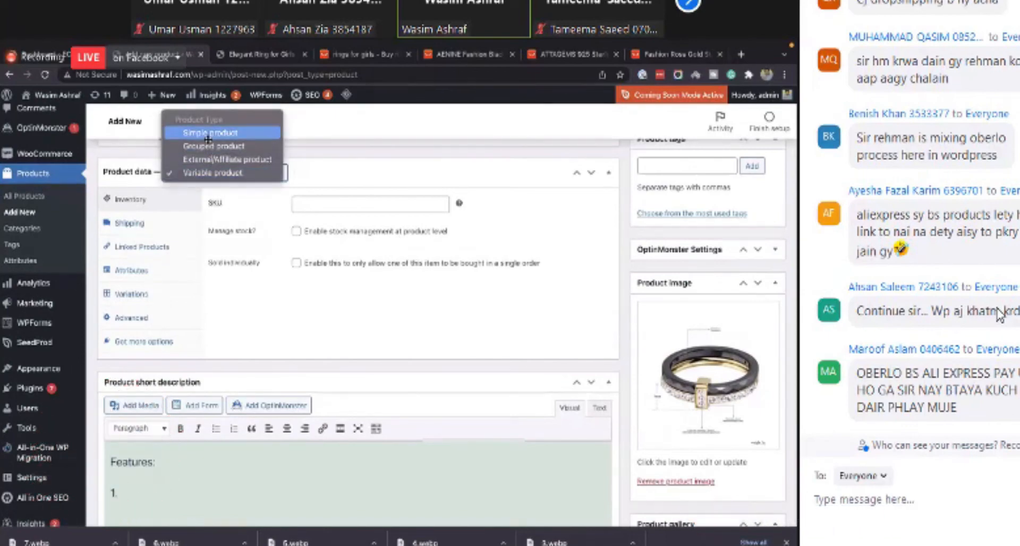
{"action": "left_click", "coordinate": [208, 133]}
{"action": "left_click", "coordinate": [245, 177]}
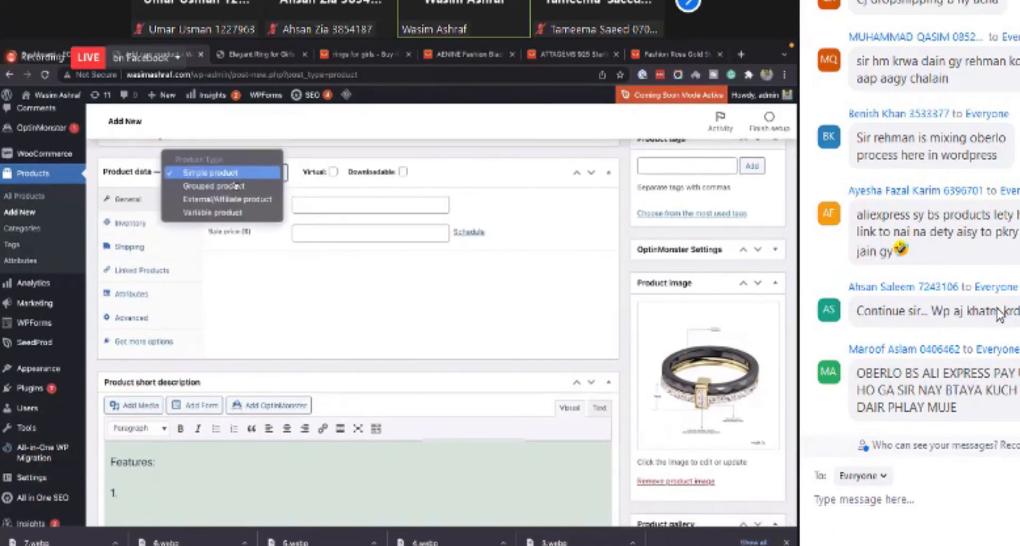
{"action": "left_click", "coordinate": [216, 213]}
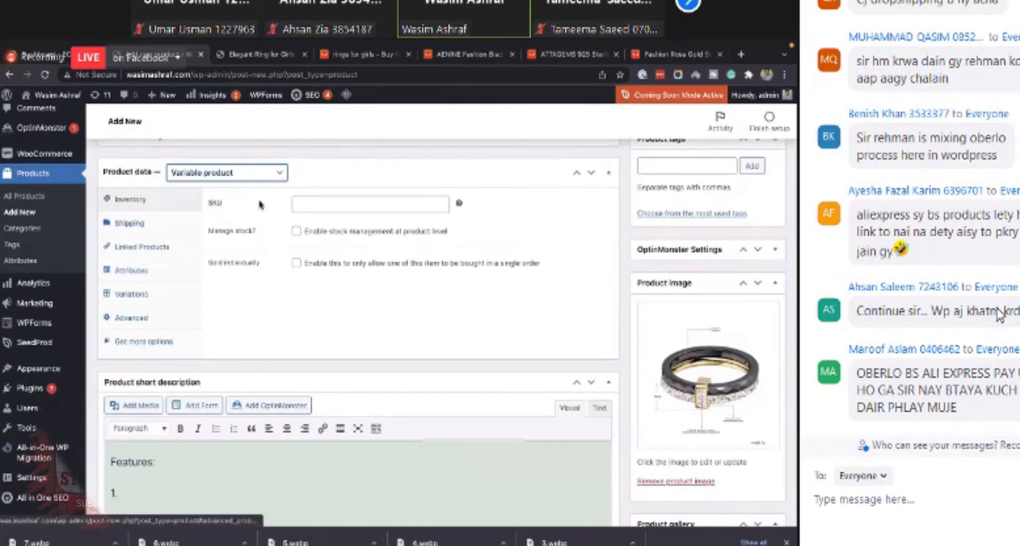
{"action": "left_click", "coordinate": [233, 173]}
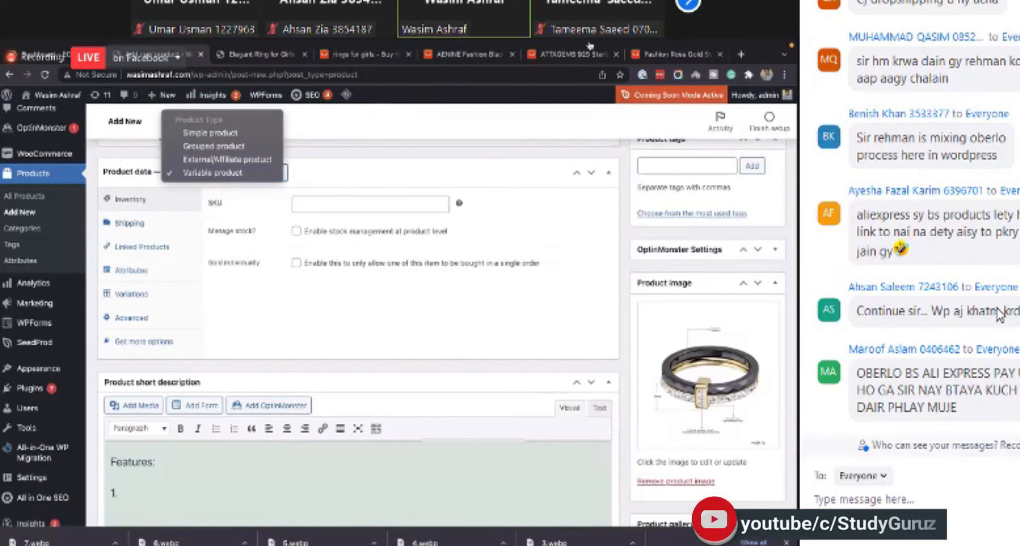
{"action": "left_click", "coordinate": [363, 146]}
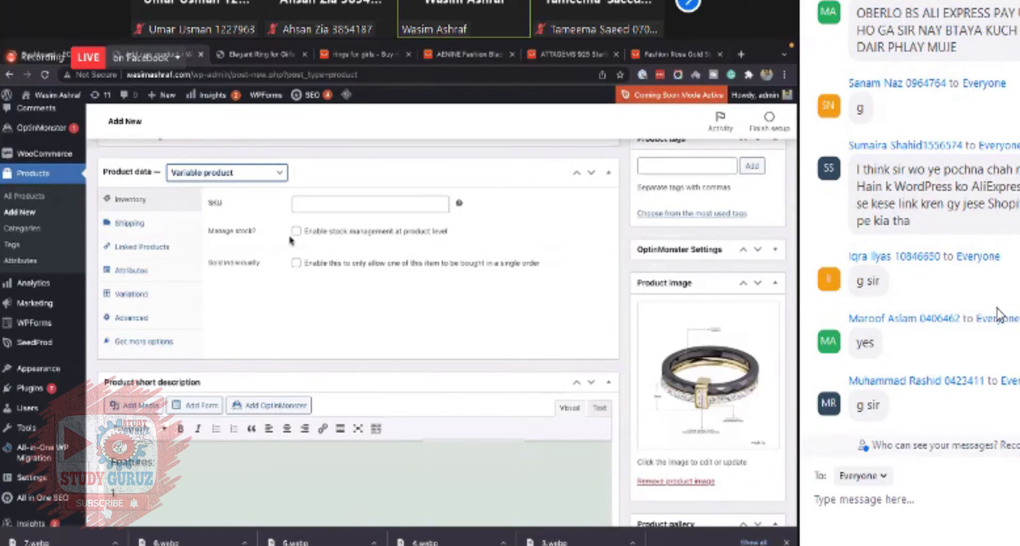
- Review the product data's Linked Products and Variations sections
{"action": "left_click", "coordinate": [263, 211]}
{"action": "left_click", "coordinate": [295, 231]}
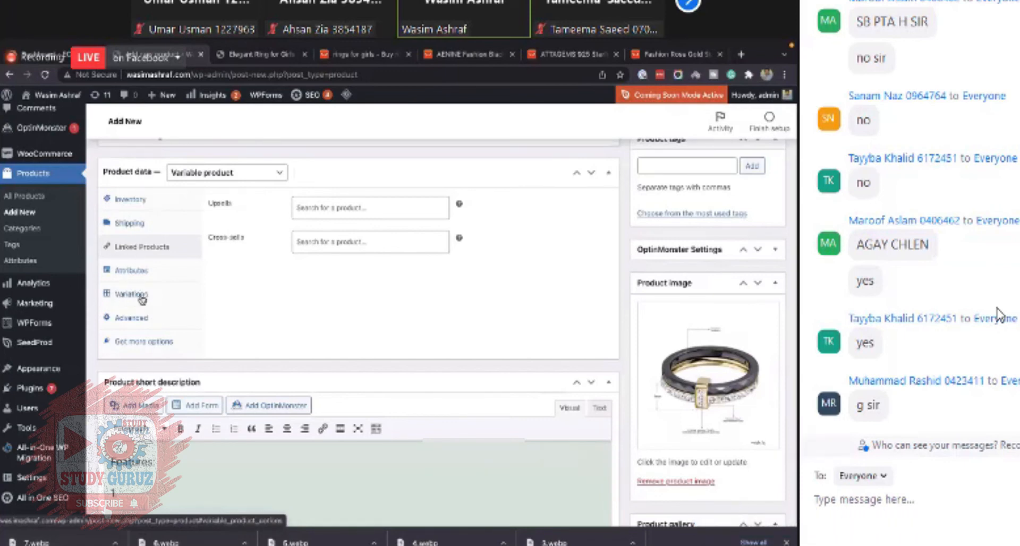
{"action": "left_click", "coordinate": [141, 296]}
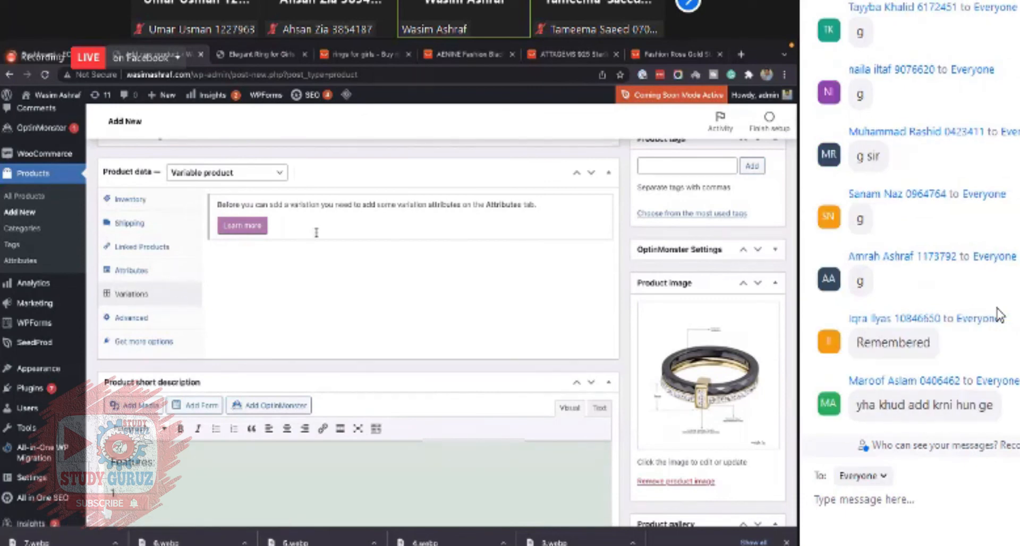
{"action": "triple_click", "coordinate": [278, 205]}
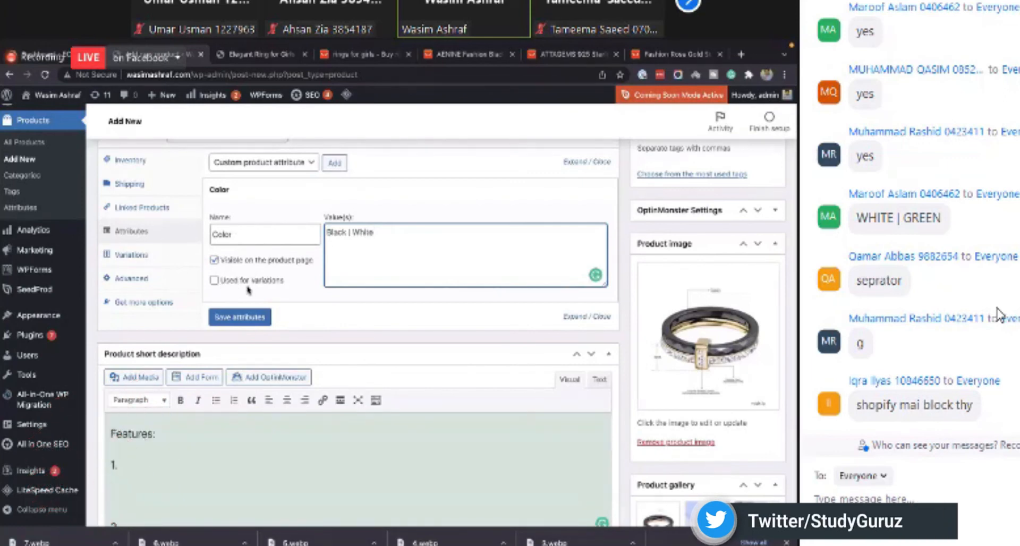
- Enable the Color attribute (Black | White) for variations and save the attributes
{"action": "left_click", "coordinate": [215, 280]}
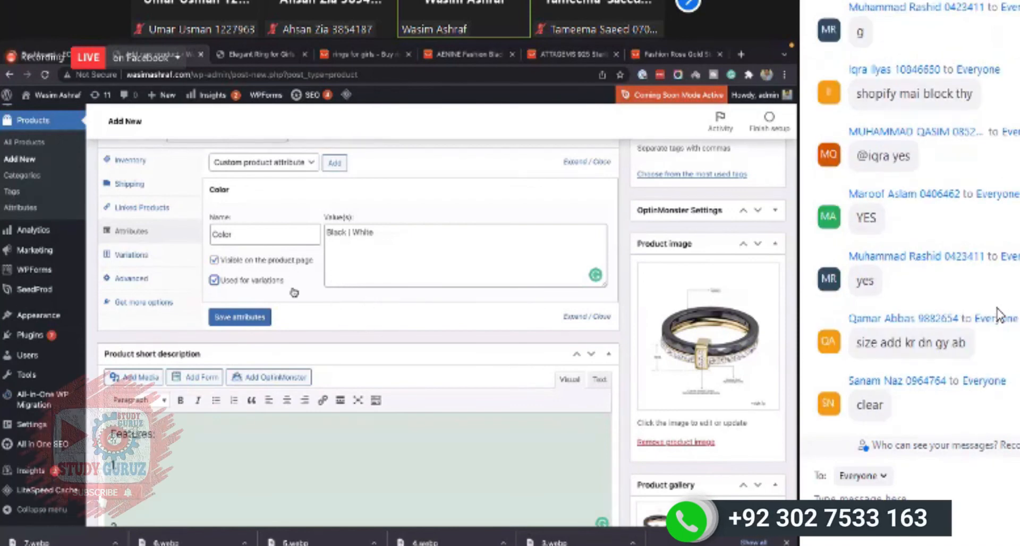
{"action": "left_click", "coordinate": [251, 319]}
{"action": "left_click", "coordinate": [229, 191]}
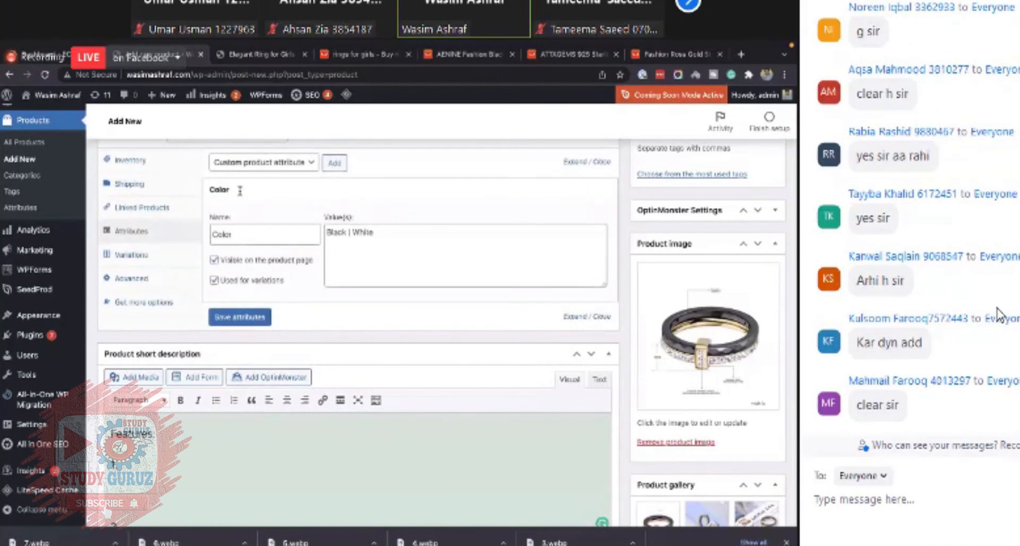
{"action": "left_click", "coordinate": [238, 194]}
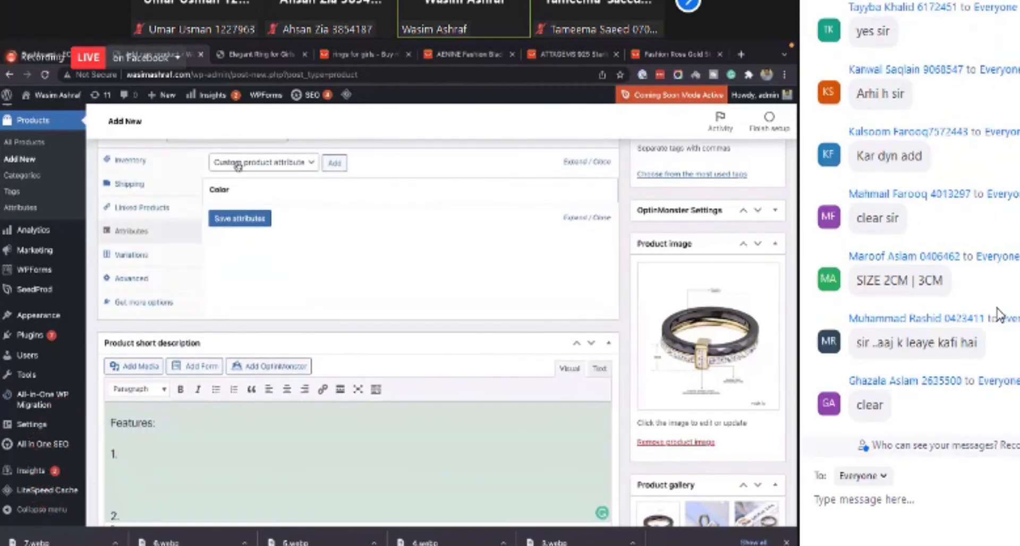
- Add a custom Size attribute with values 5 | 6, use it for variations, and save the attributes
{"action": "left_click", "coordinate": [335, 163]}
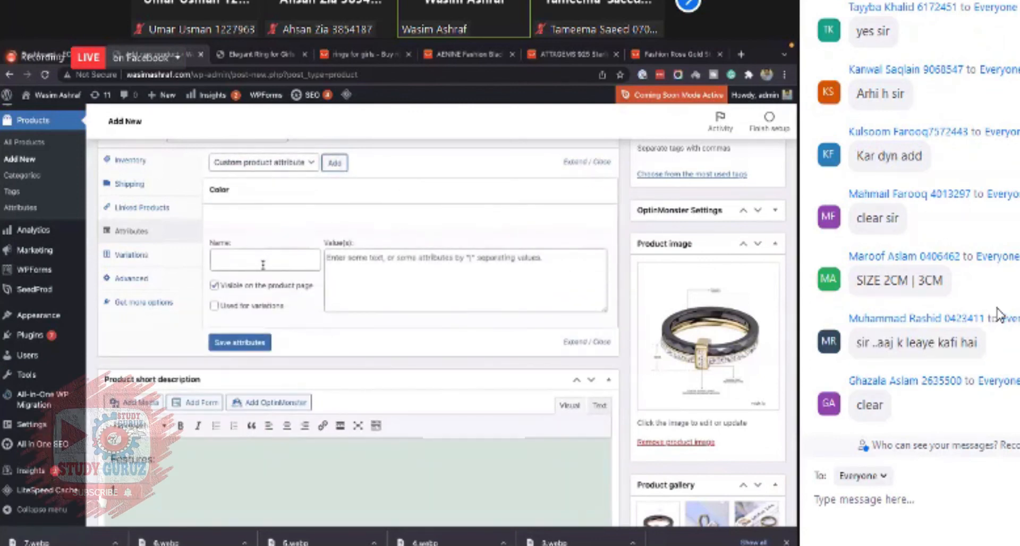
{"action": "left_click", "coordinate": [263, 265]}
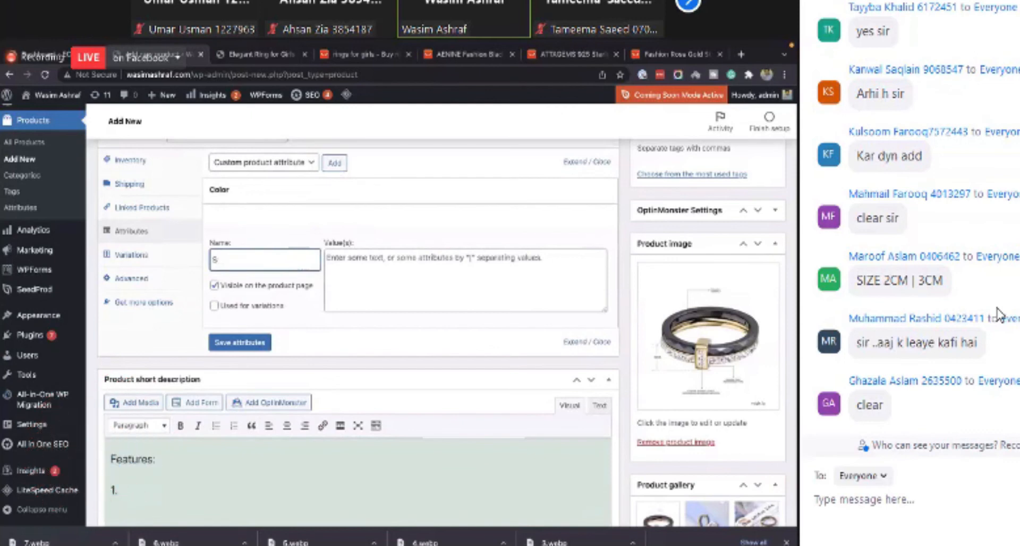
{"action": "type", "text": "Size"}
{"action": "left_click", "coordinate": [371, 286]}
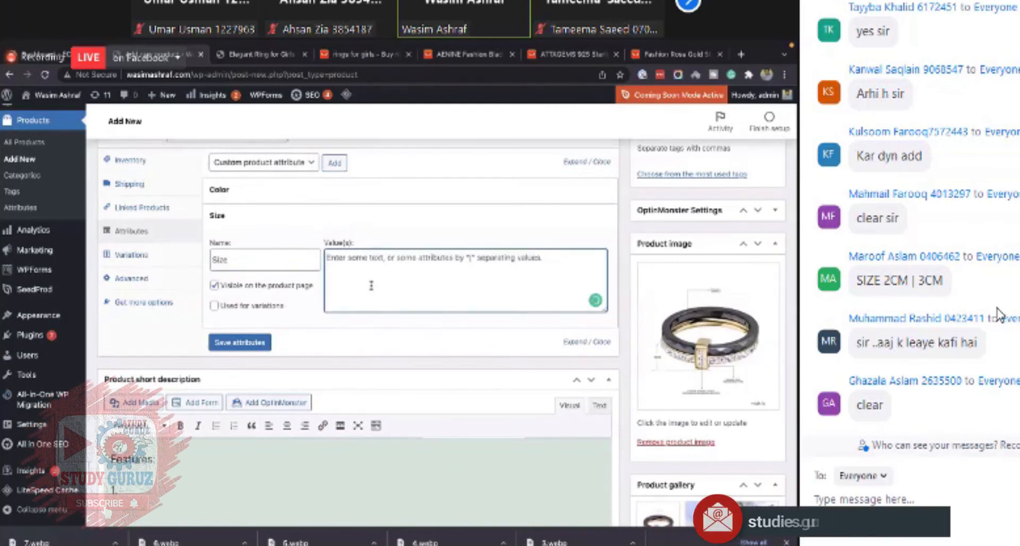
{"action": "type", "text": "S"}
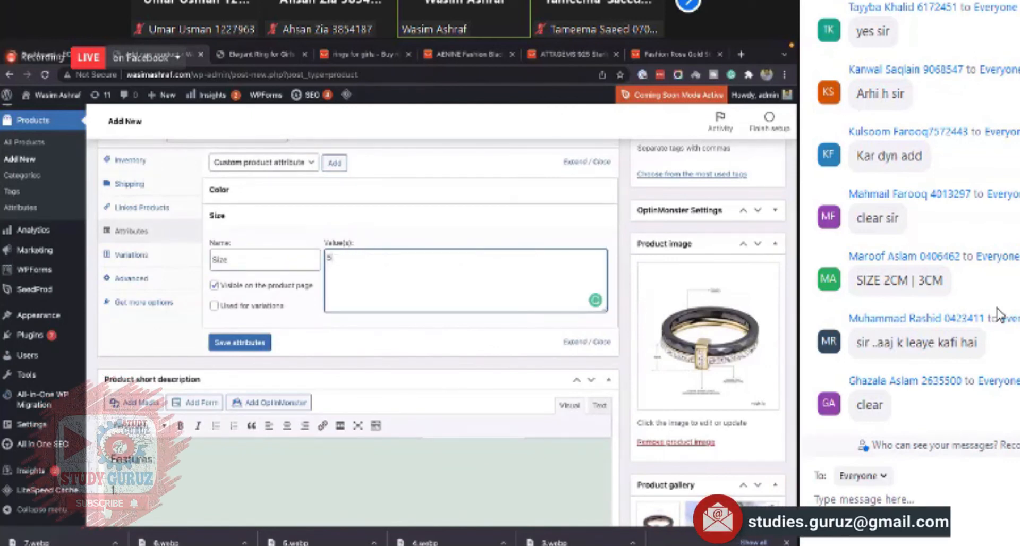
{"action": "type", "text": " | 6"}
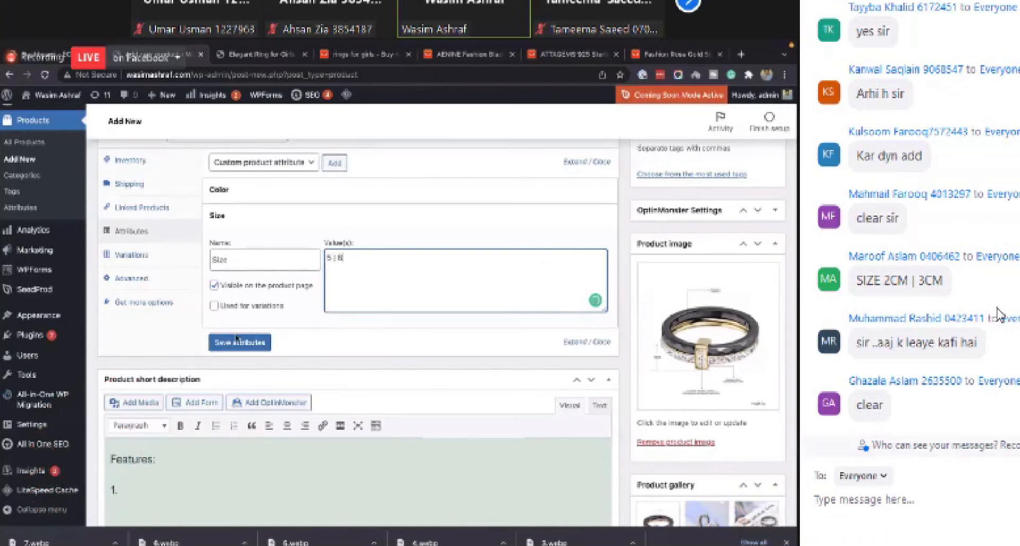
{"action": "left_click", "coordinate": [214, 307]}
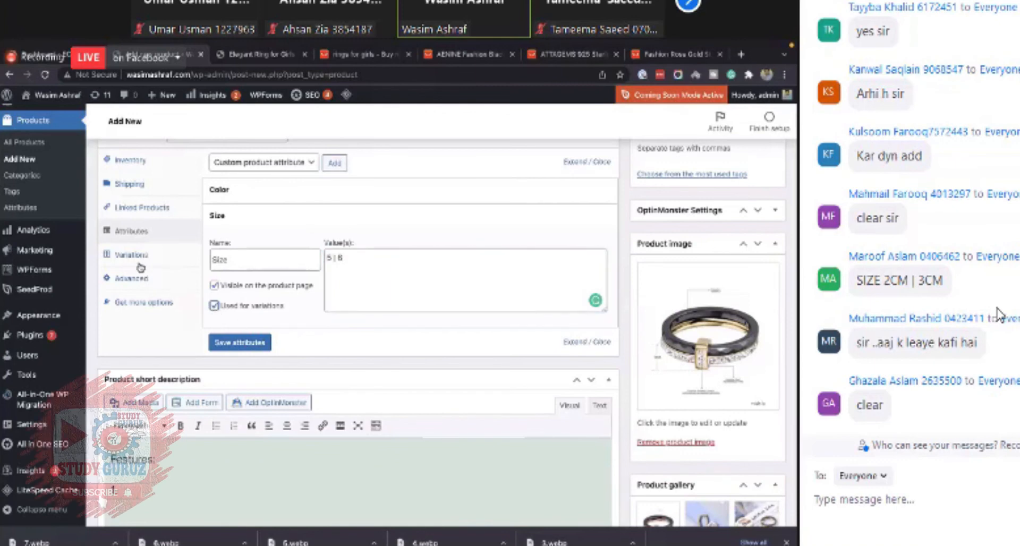
{"action": "left_click", "coordinate": [263, 343]}
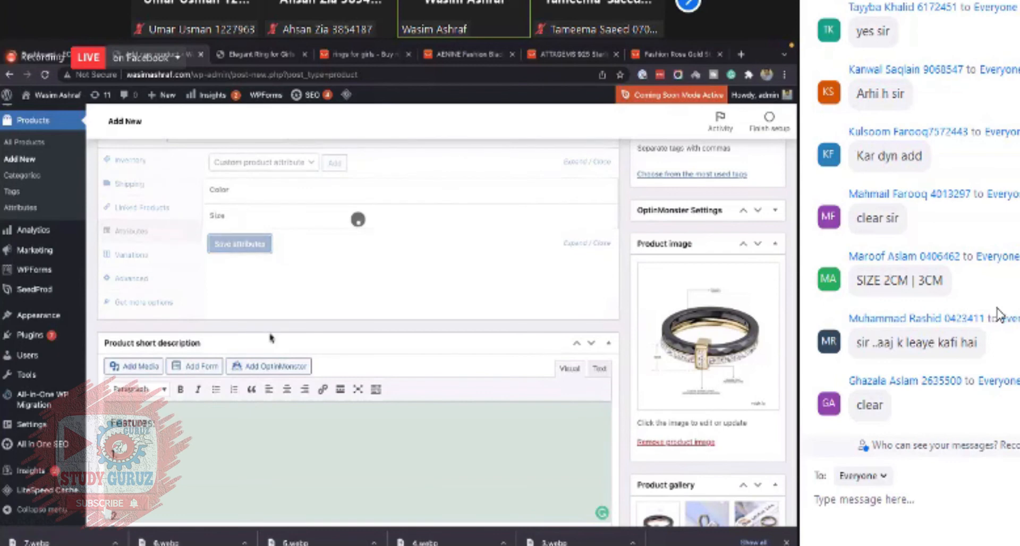
- Expand the Color and Size attributes to review their names, values and options
{"action": "left_click", "coordinate": [269, 199]}
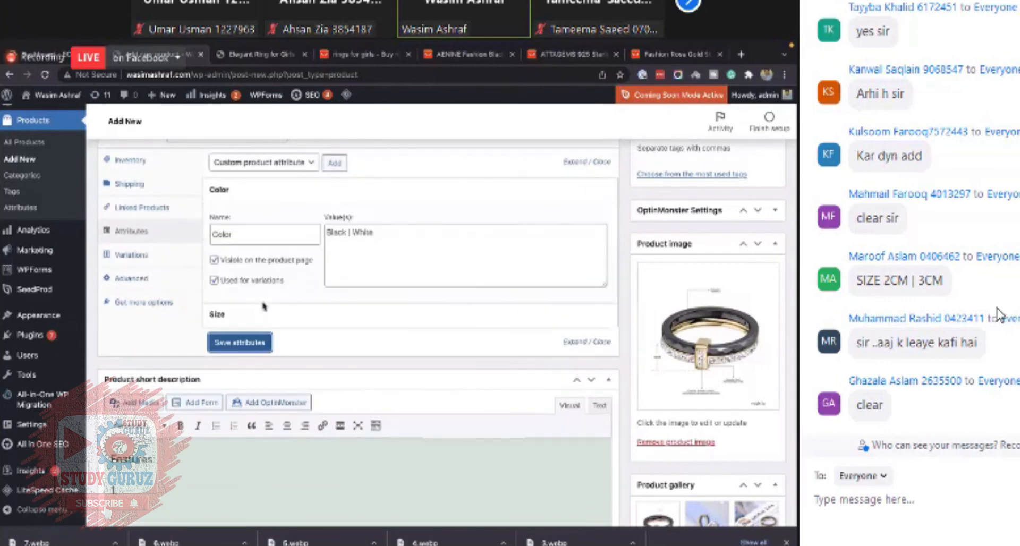
{"action": "left_click", "coordinate": [262, 314]}
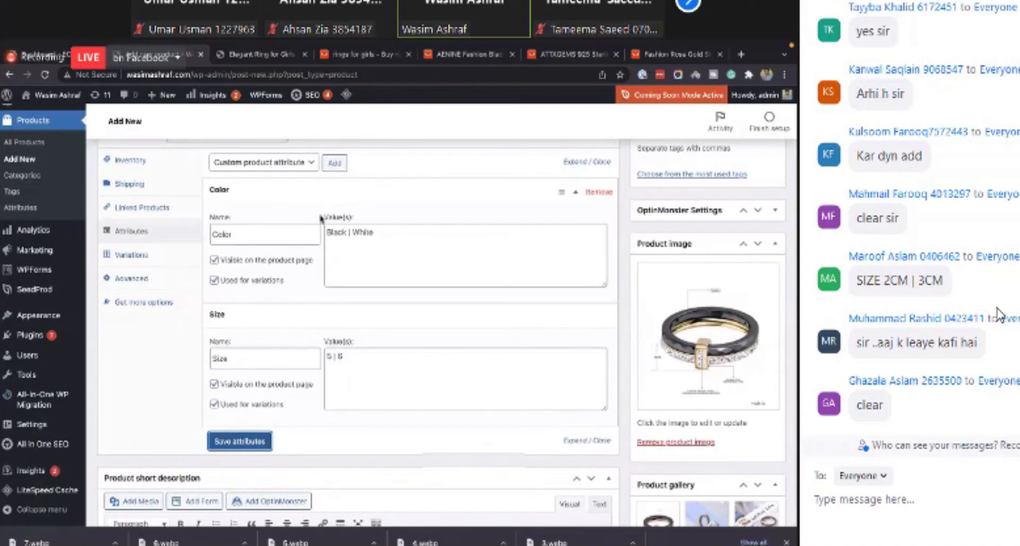
{"action": "left_click", "coordinate": [575, 197]}
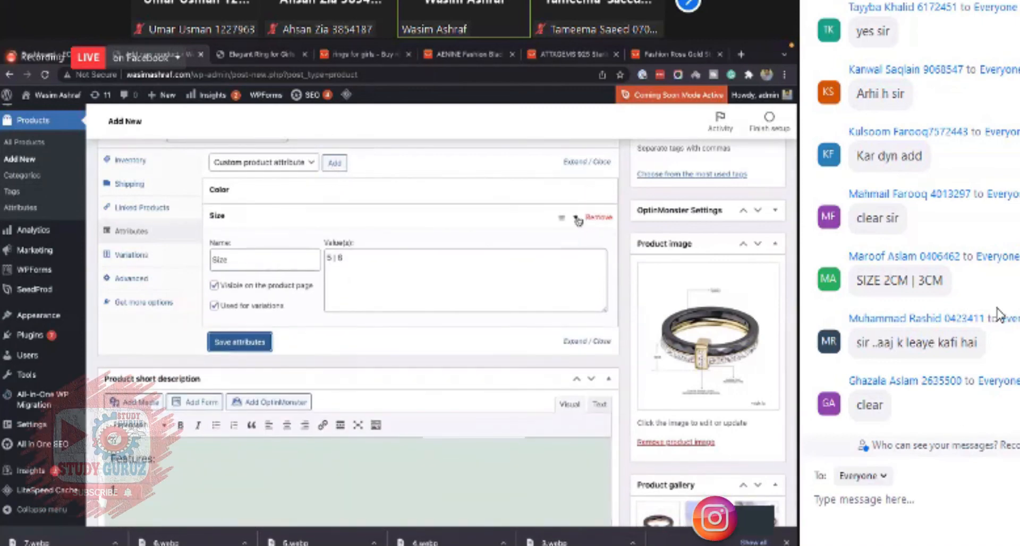
{"action": "left_click", "coordinate": [576, 219]}
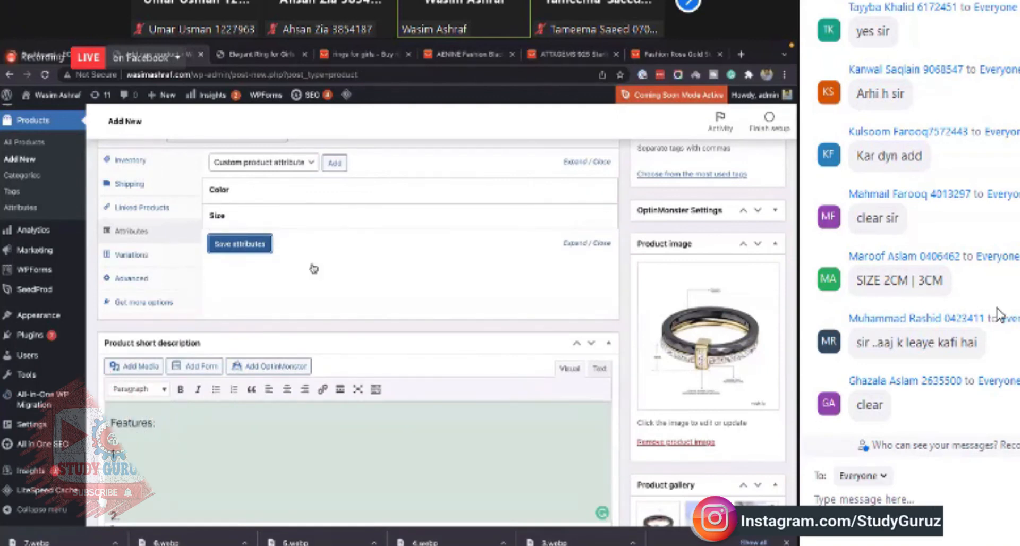
{"action": "scroll", "coordinate": [314, 269], "scroll_direction": "up", "scroll_amount": 1}
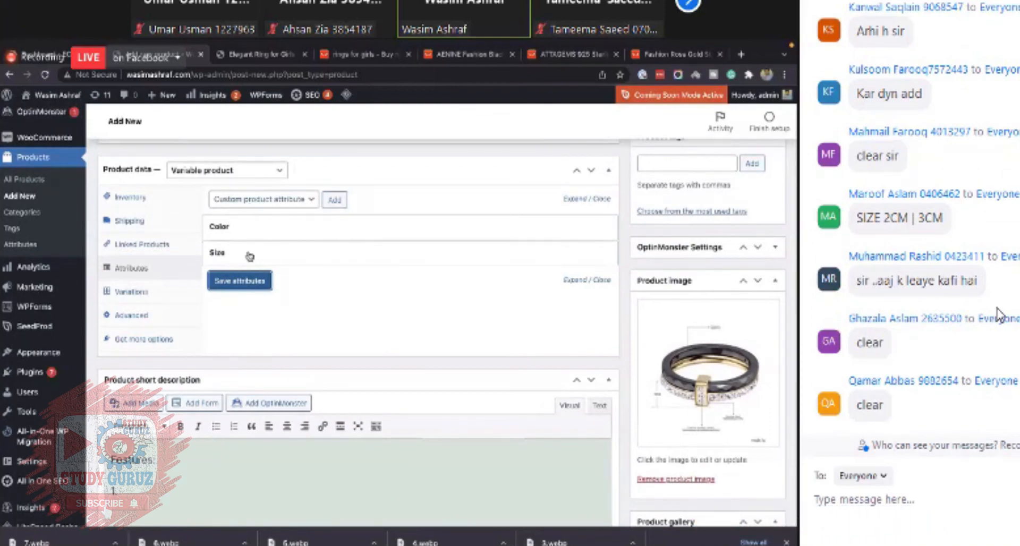
{"action": "left_click", "coordinate": [241, 287]}
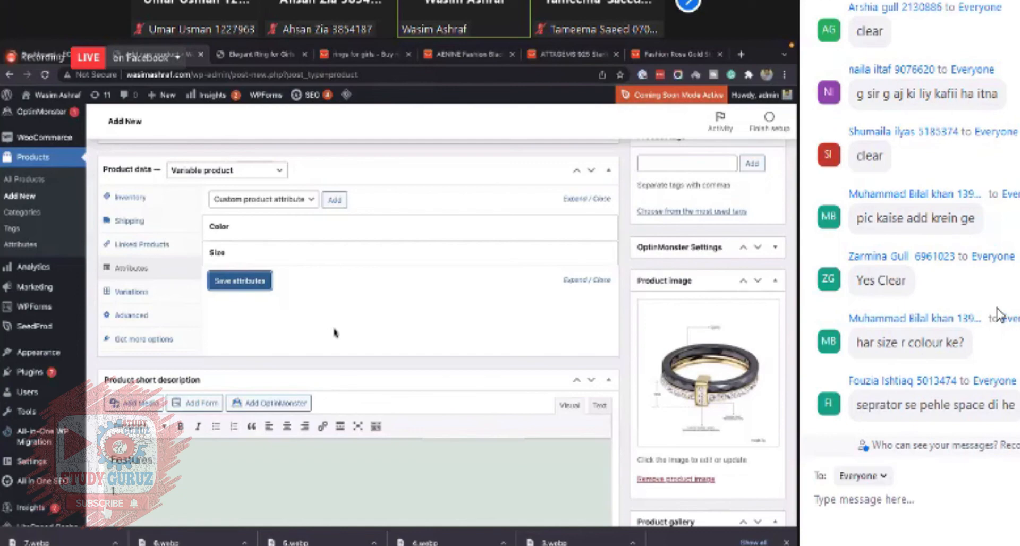
{"action": "left_click", "coordinate": [287, 234]}
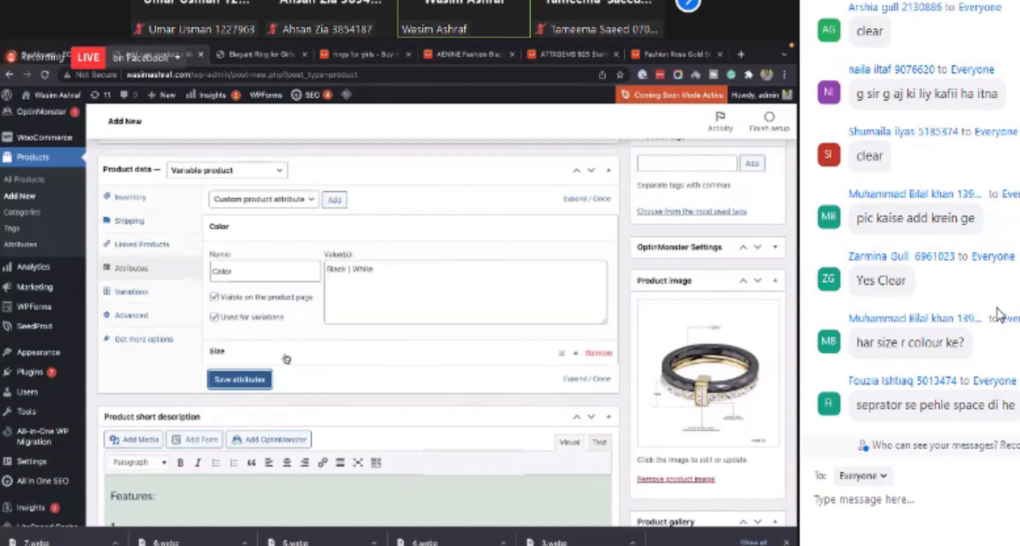
{"action": "left_click", "coordinate": [286, 360]}
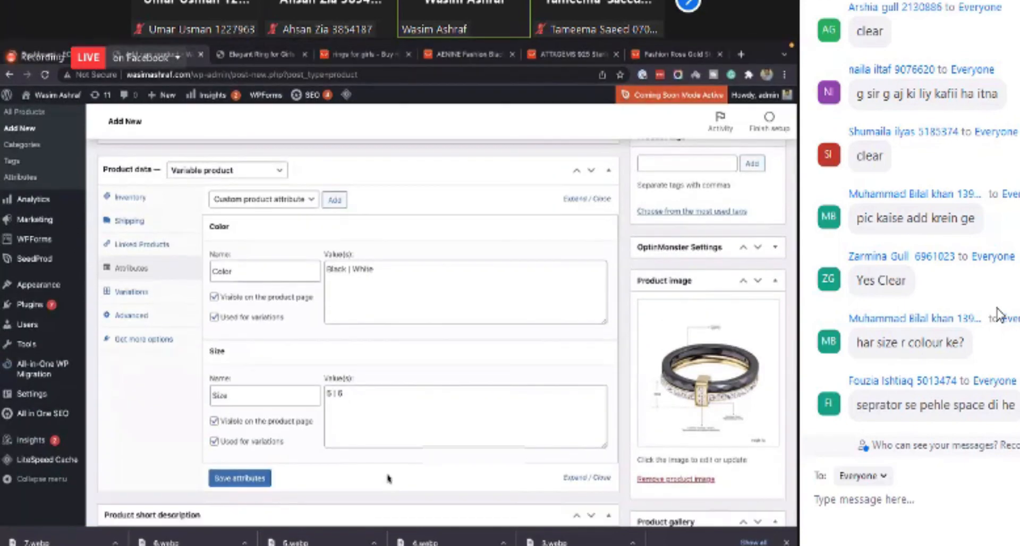
- Create variations from all attributes for the variable ring product and confirm the generation
{"action": "scroll", "coordinate": [485, 421], "scroll_direction": "down", "scroll_amount": 1}
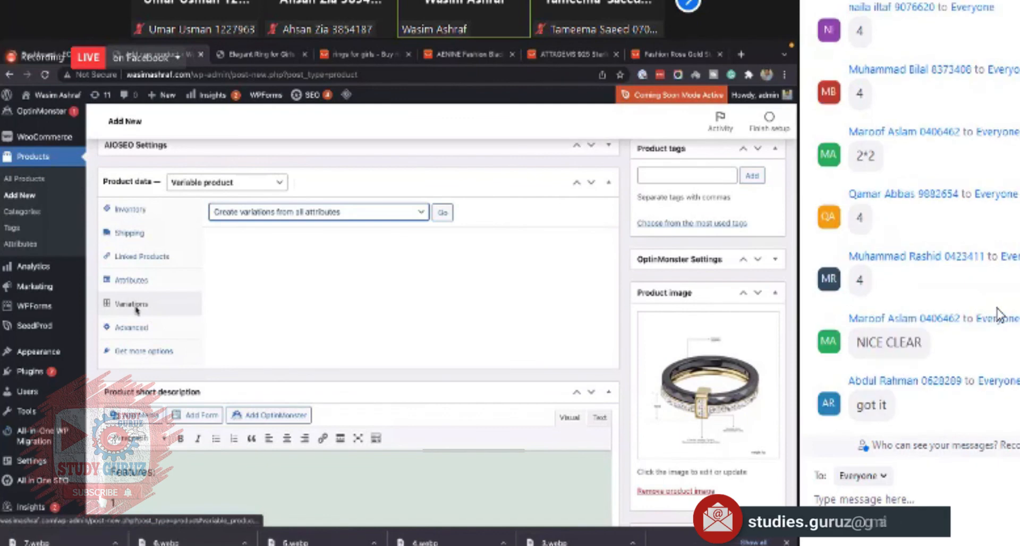
{"action": "left_click", "coordinate": [277, 220]}
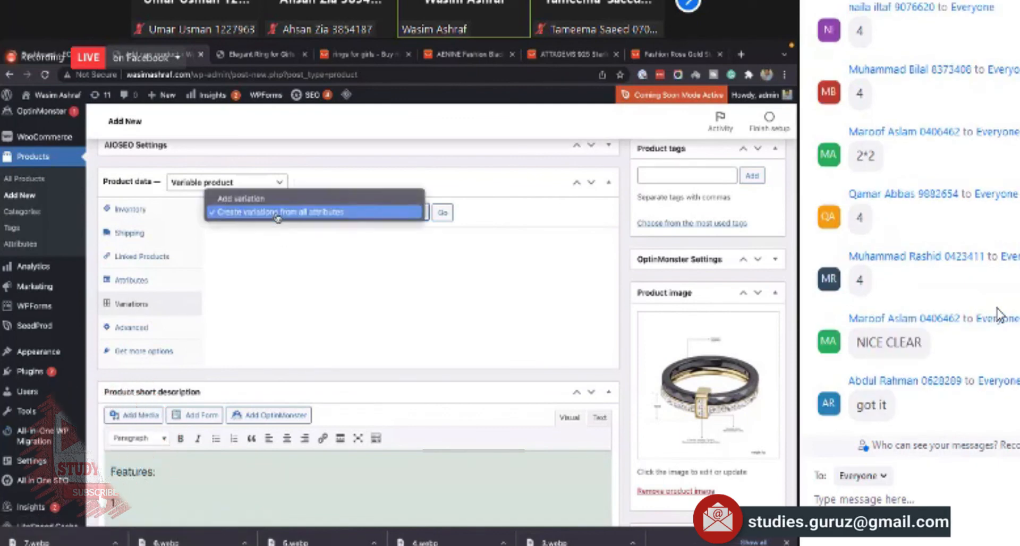
{"action": "left_click", "coordinate": [249, 199]}
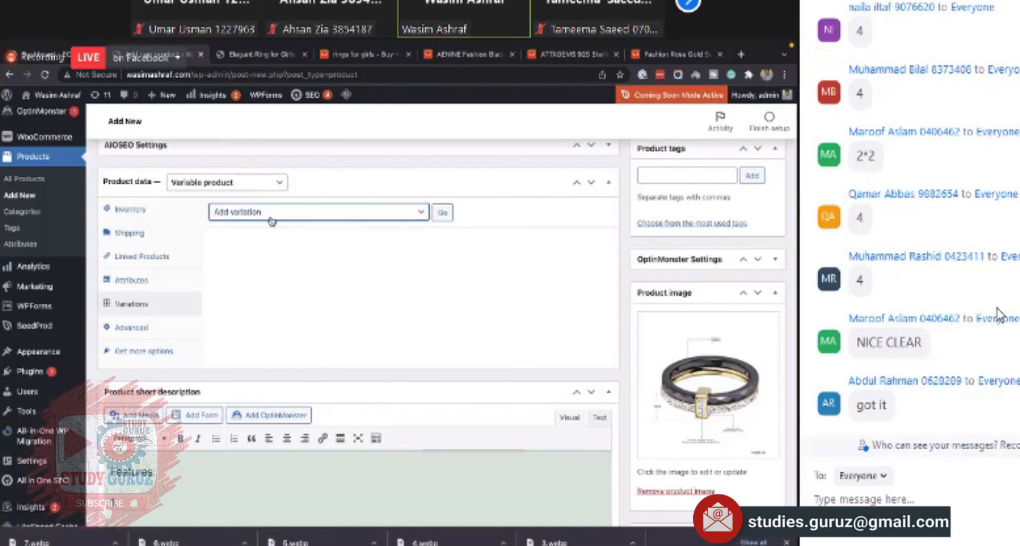
{"action": "left_click", "coordinate": [274, 219]}
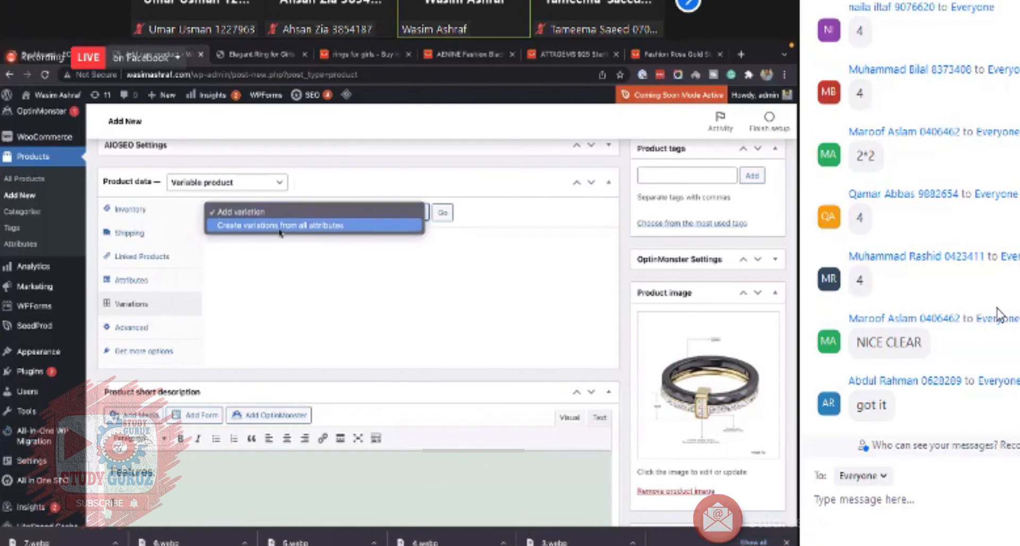
{"action": "left_click", "coordinate": [279, 226]}
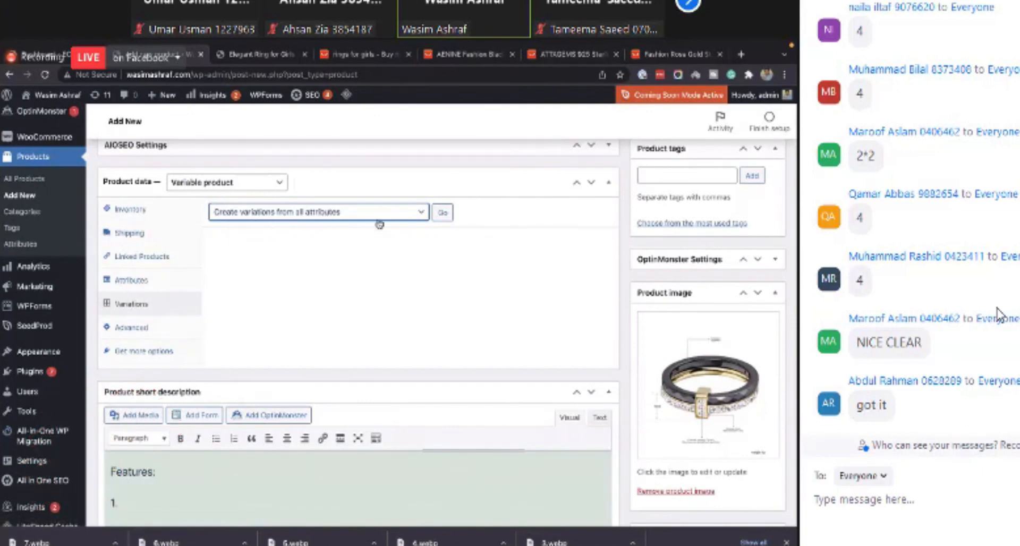
{"action": "left_click", "coordinate": [441, 213]}
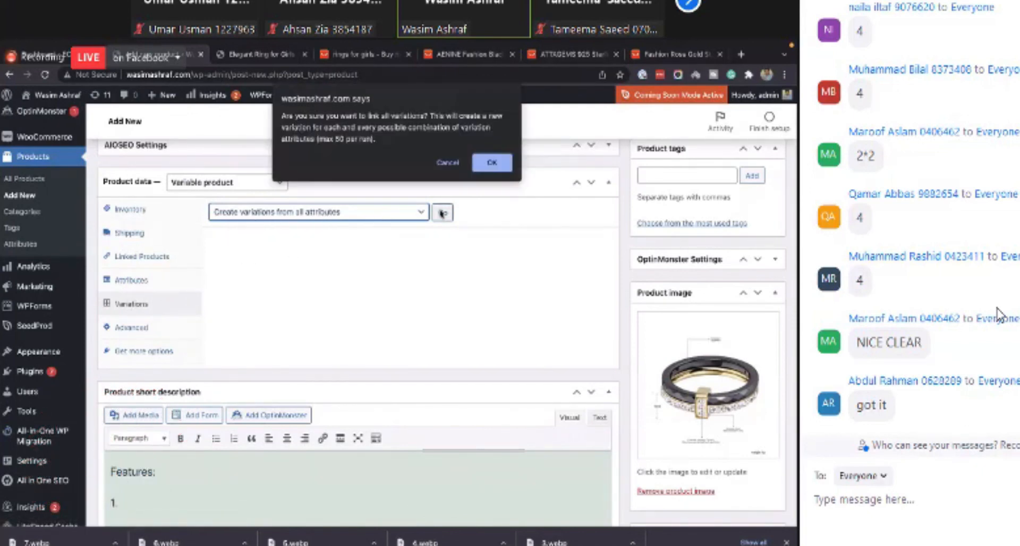
{"action": "left_click", "coordinate": [491, 162]}
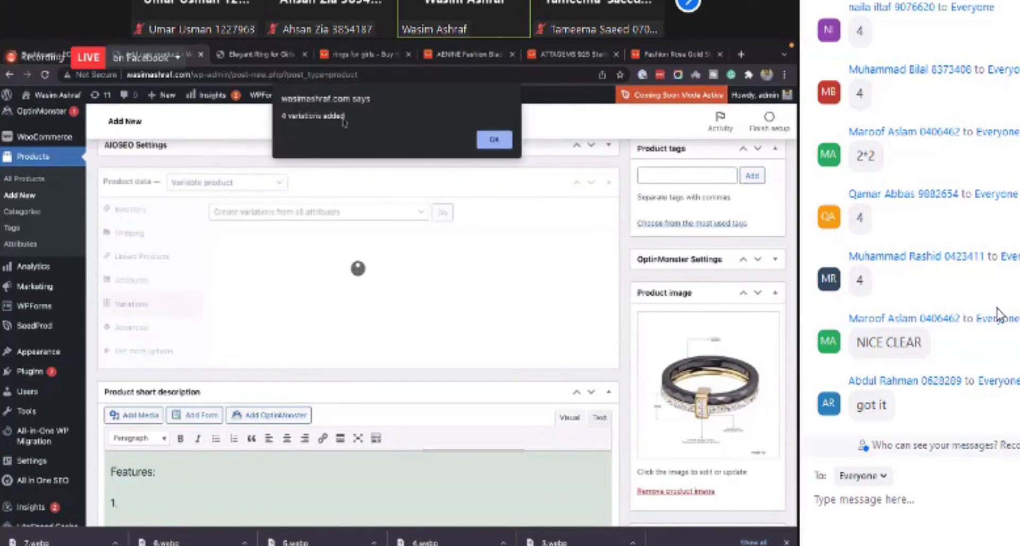
{"action": "left_click", "coordinate": [489, 143]}
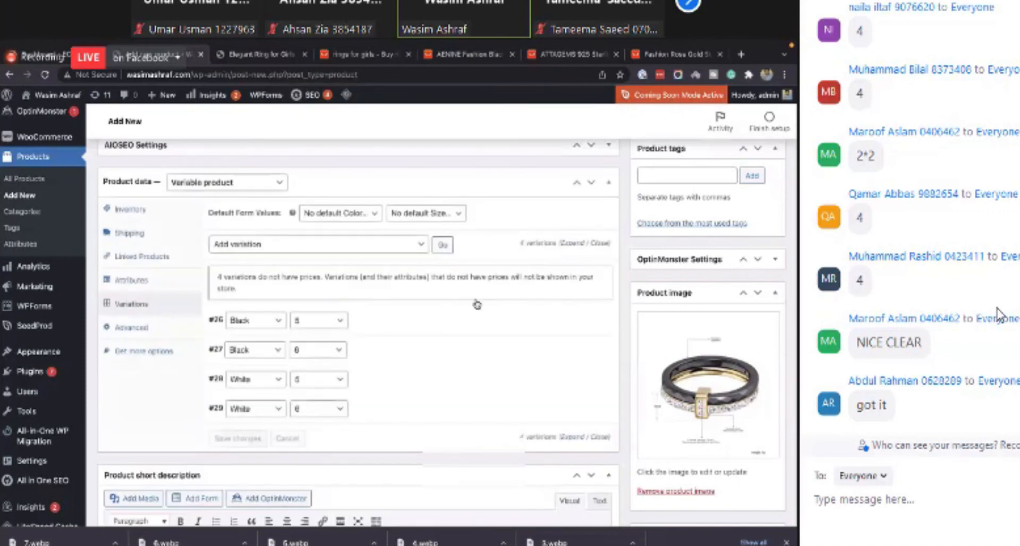
- Review the generated Color and Size variation combinations in the Variations section
{"action": "scroll", "coordinate": [477, 305], "scroll_direction": "down", "scroll_amount": 1}
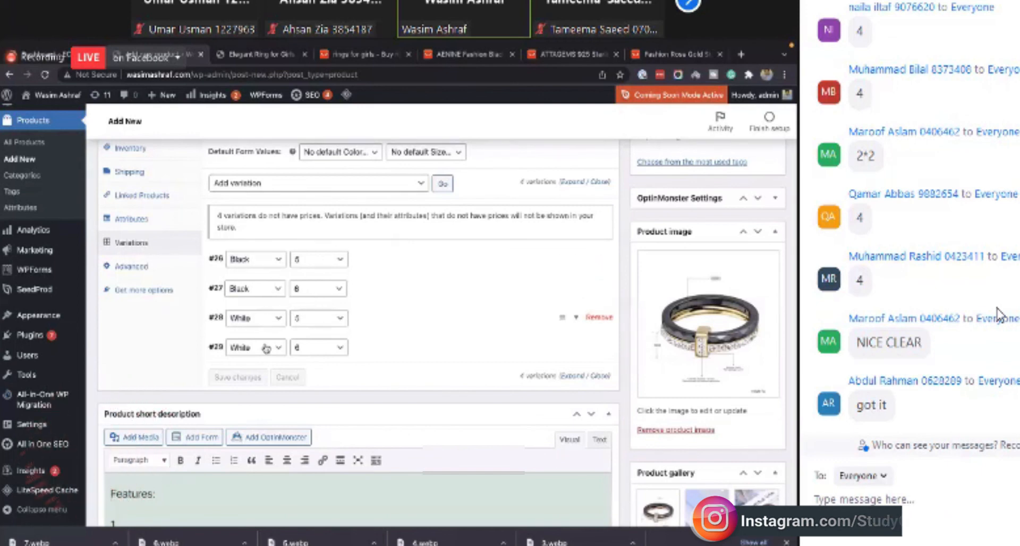
{"action": "scroll", "coordinate": [421, 313], "scroll_direction": "down", "scroll_amount": 1}
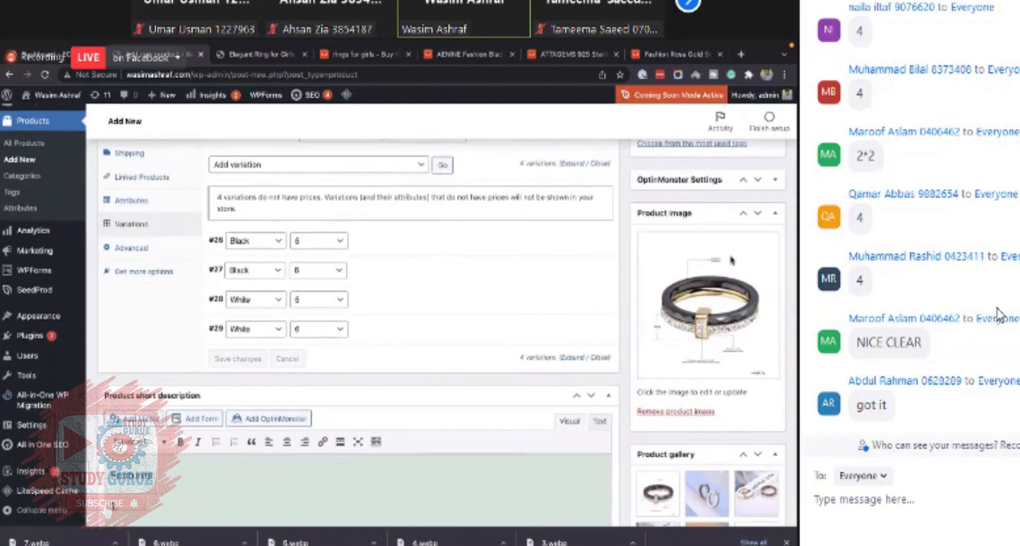
{"action": "scroll", "coordinate": [176, 318], "scroll_direction": "up", "scroll_amount": 1}
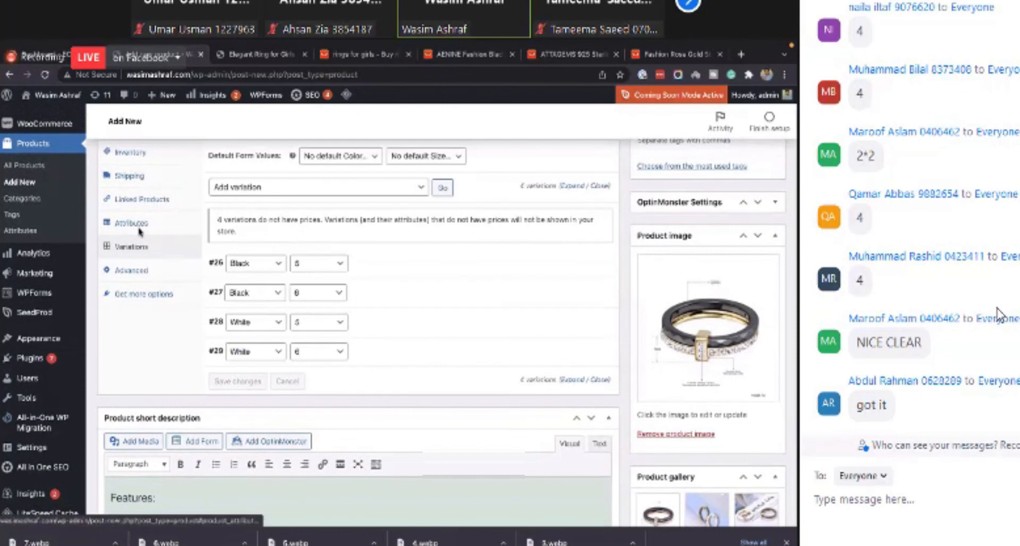
{"action": "left_click", "coordinate": [307, 187]}
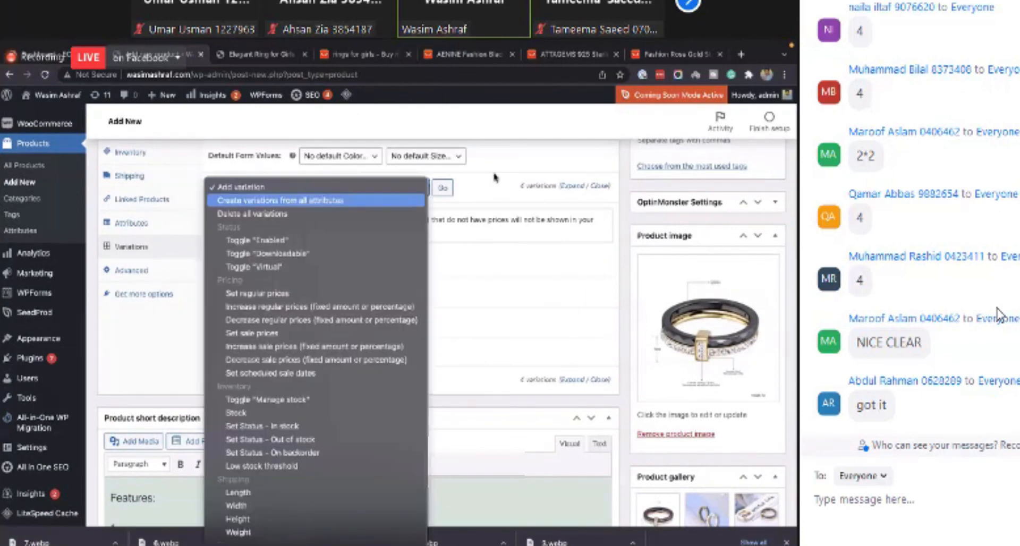
{"action": "left_click", "coordinate": [506, 157]}
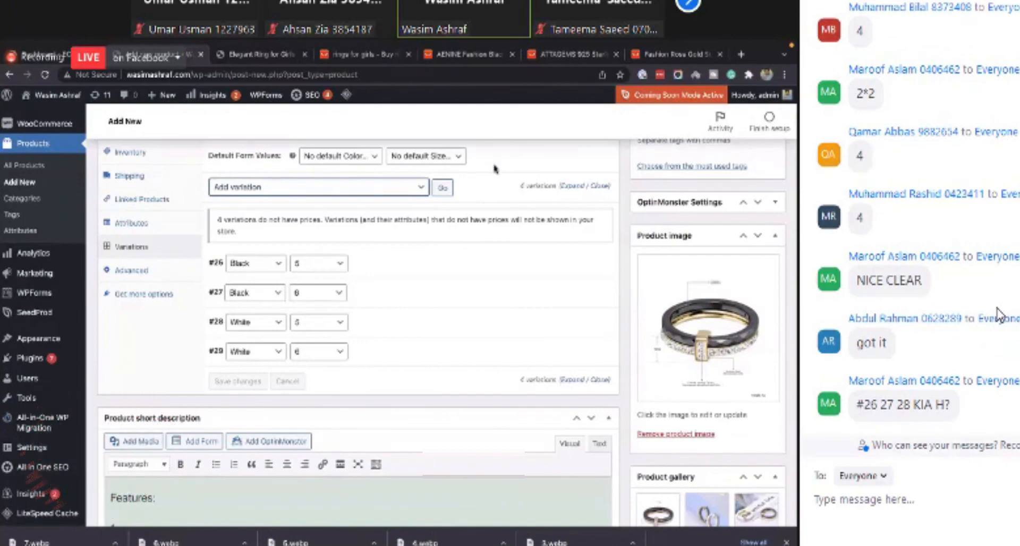
{"action": "scroll", "coordinate": [422, 362], "scroll_direction": "up", "scroll_amount": 2}
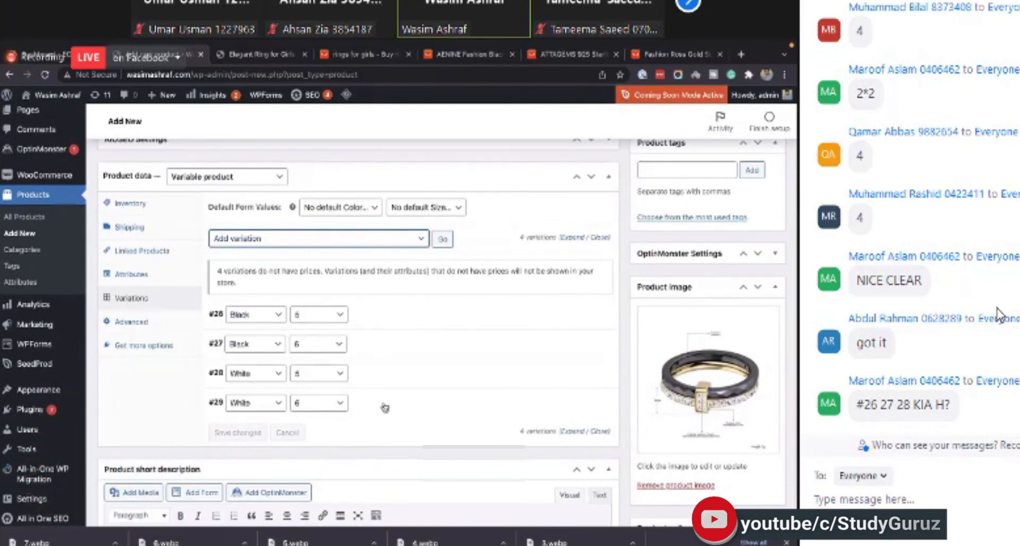
{"action": "scroll", "coordinate": [385, 408], "scroll_direction": "down", "scroll_amount": 1}
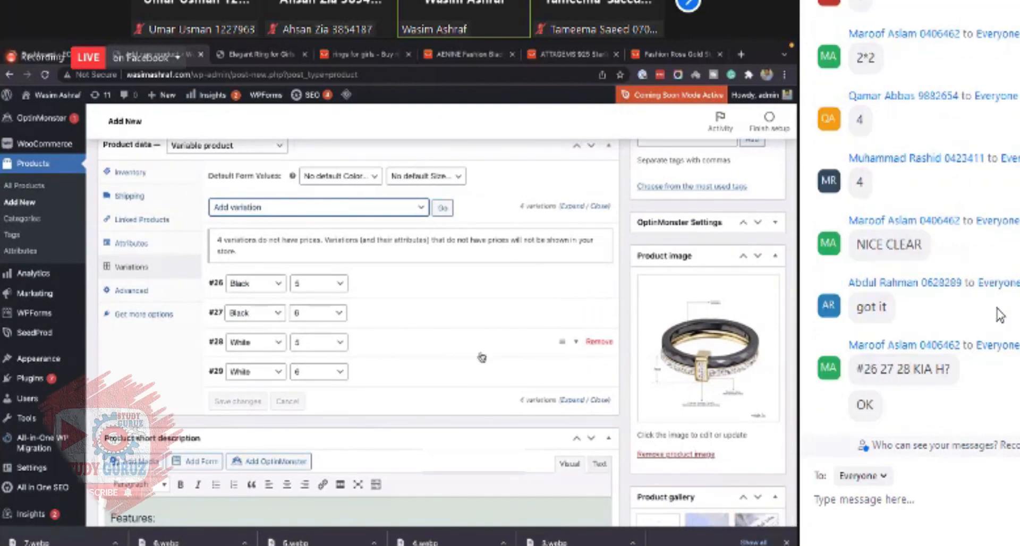
{"action": "scroll", "coordinate": [481, 357], "scroll_direction": "down", "scroll_amount": 1}
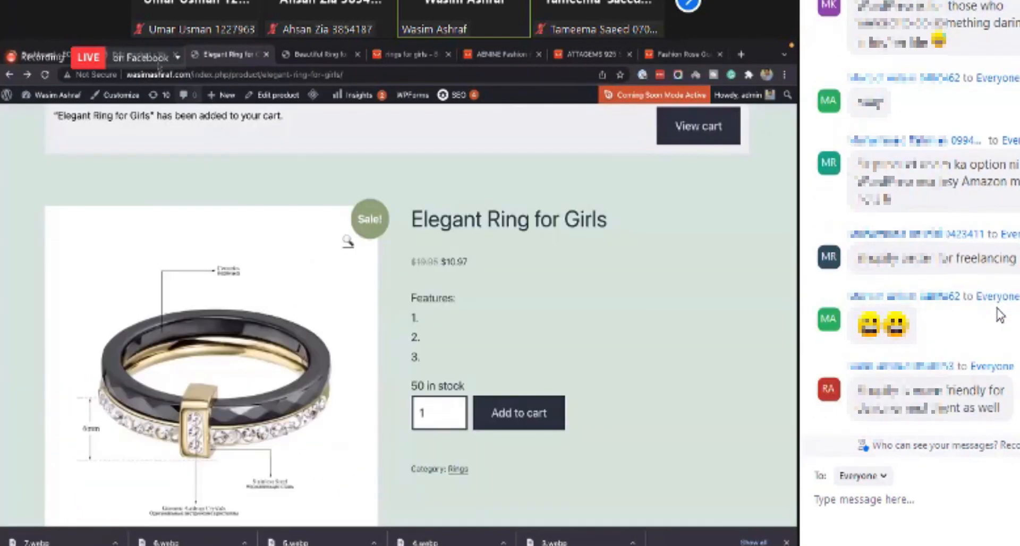
- Expand the Black / 5 variation, enable its stock management and set its stock quantity to 20
{"action": "scroll", "coordinate": [463, 277], "scroll_direction": "down", "scroll_amount": 1}
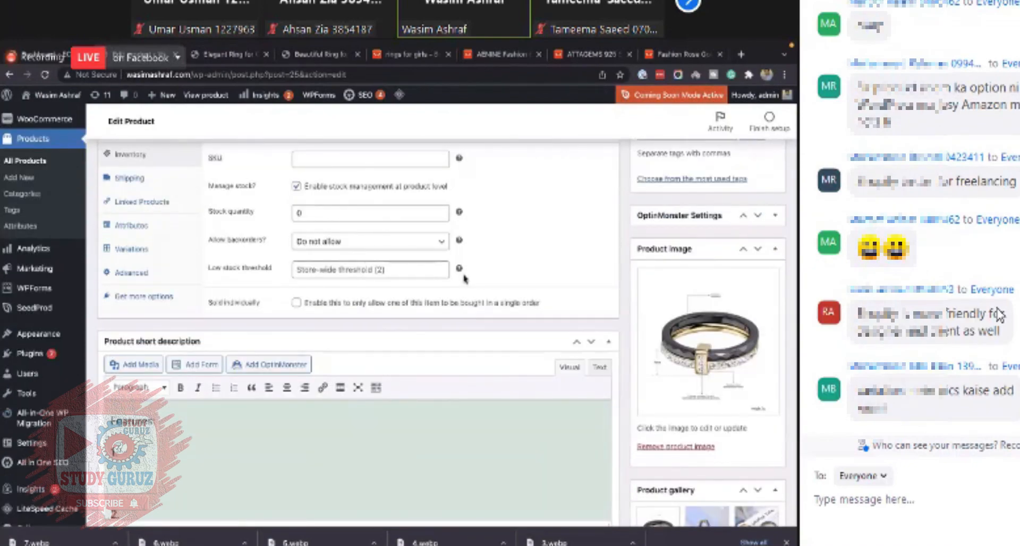
{"action": "left_click", "coordinate": [146, 248]}
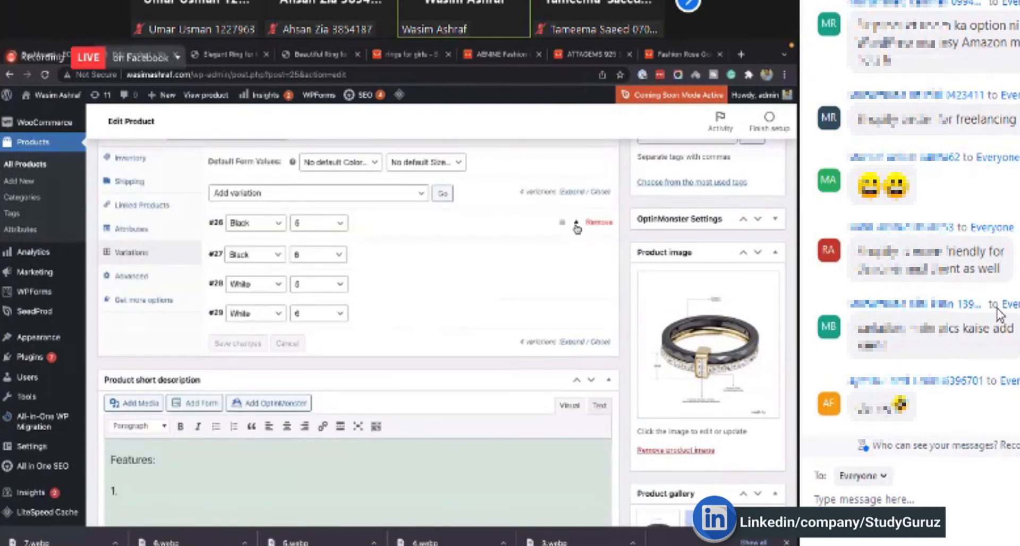
{"action": "left_click", "coordinate": [575, 223]}
{"action": "scroll", "coordinate": [251, 189], "scroll_direction": "down", "scroll_amount": 2}
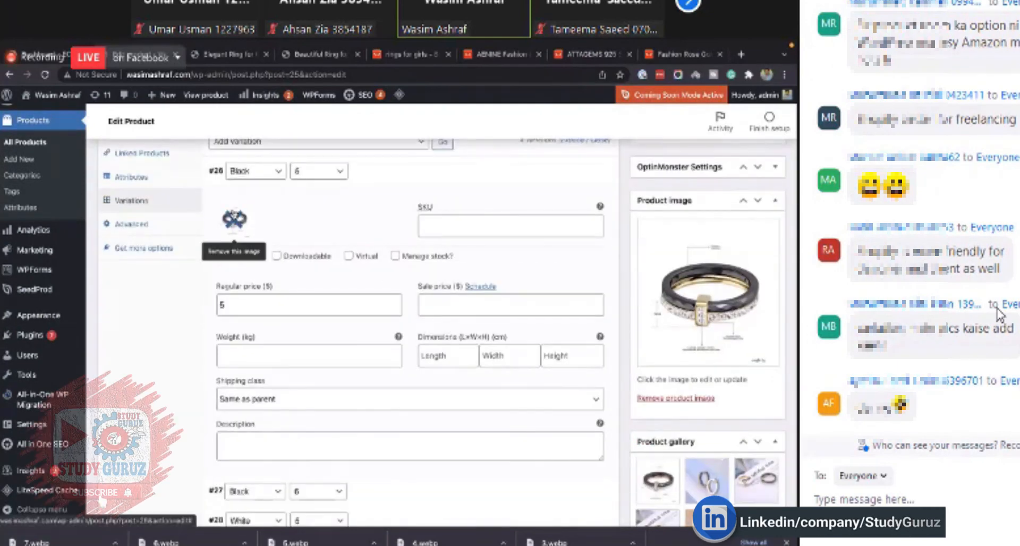
{"action": "left_click", "coordinate": [482, 218]}
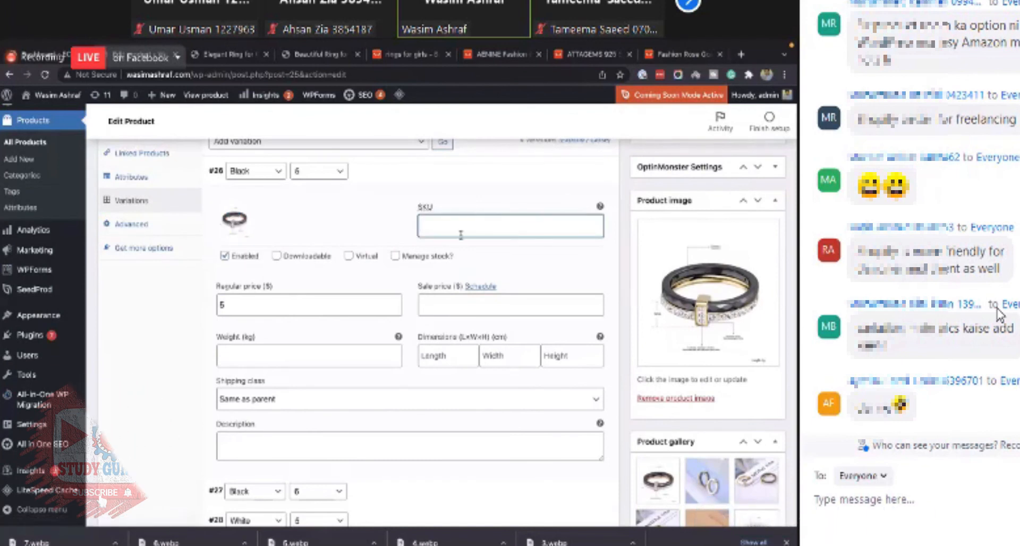
{"action": "left_click", "coordinate": [402, 258]}
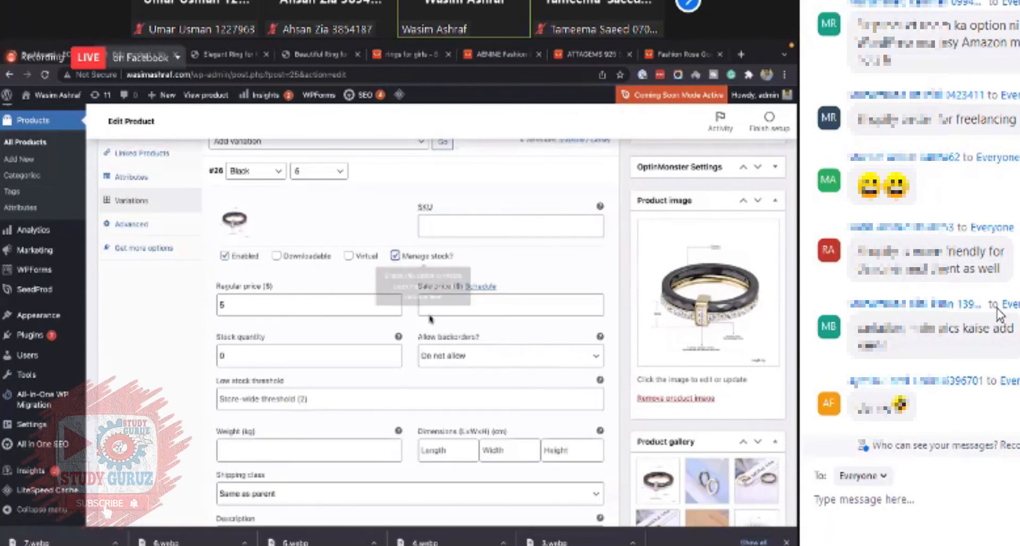
{"action": "scroll", "coordinate": [346, 429], "scroll_direction": "down", "scroll_amount": 1}
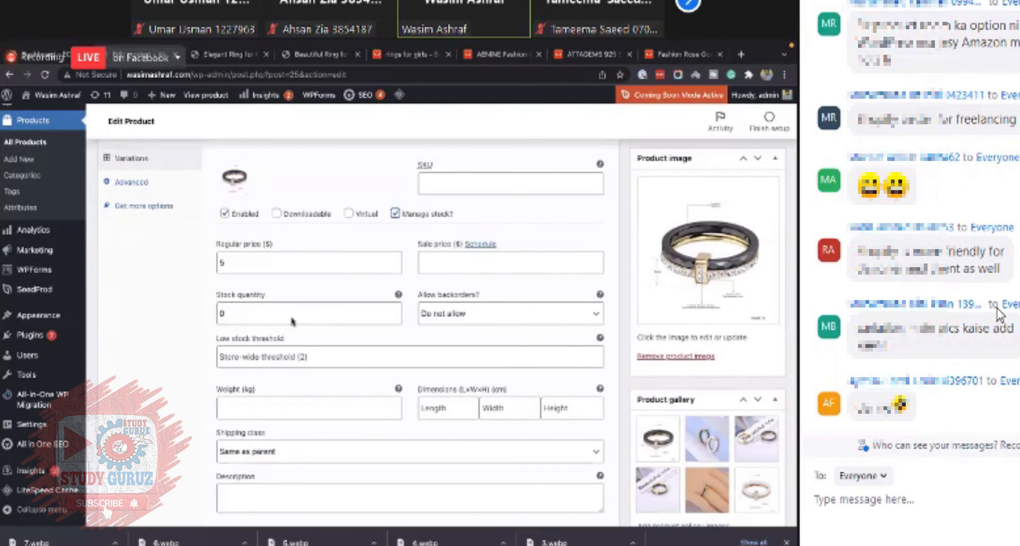
{"action": "scroll", "coordinate": [307, 364], "scroll_direction": "down", "scroll_amount": 1}
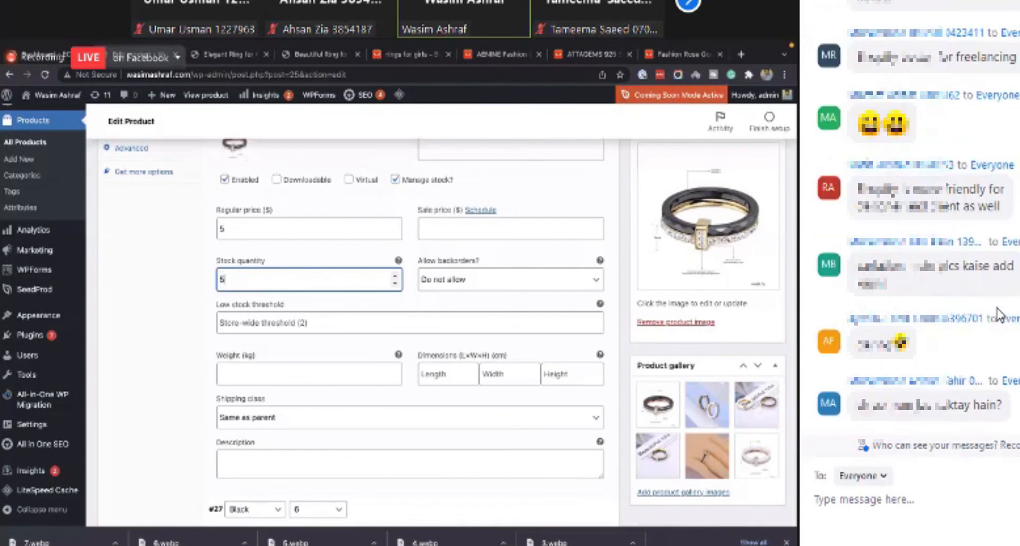
{"action": "scroll", "coordinate": [288, 346], "scroll_direction": "up", "scroll_amount": 2}
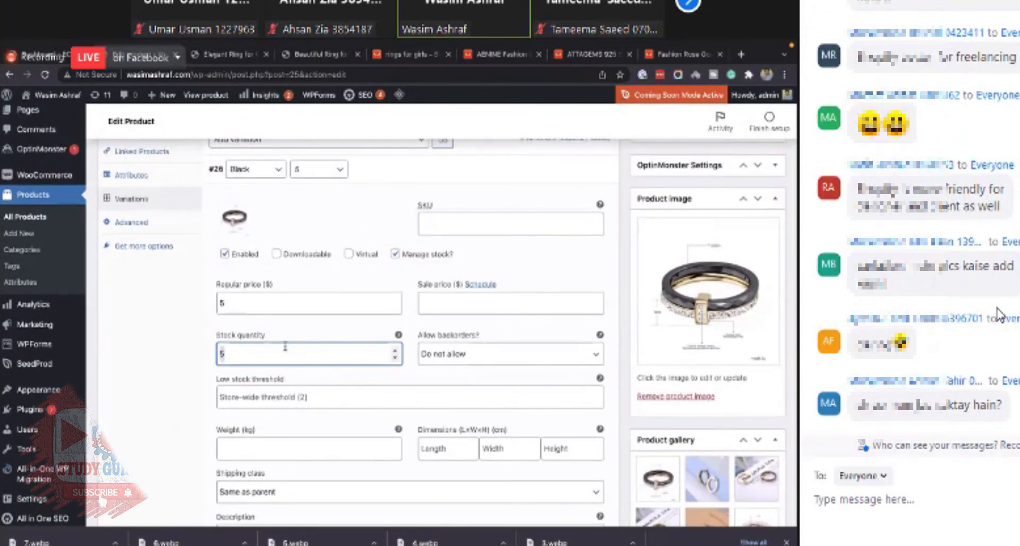
{"action": "key", "text": "BackSpace"}
{"action": "type", "text": "20"}
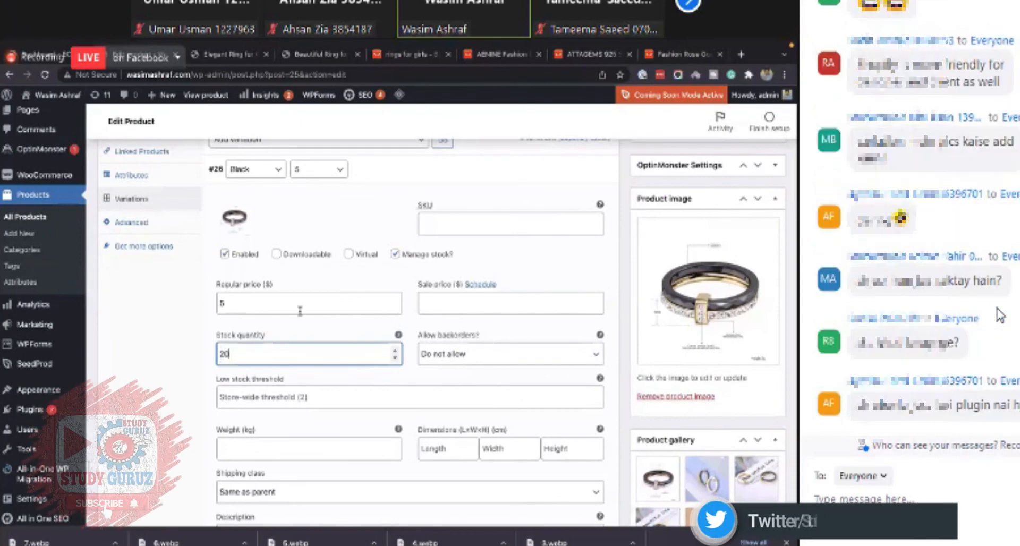
- Expand the Black / 6 variation and set its regular price to 6
{"action": "left_click", "coordinate": [308, 310]}
{"action": "scroll", "coordinate": [327, 328], "scroll_direction": "down", "scroll_amount": 1}
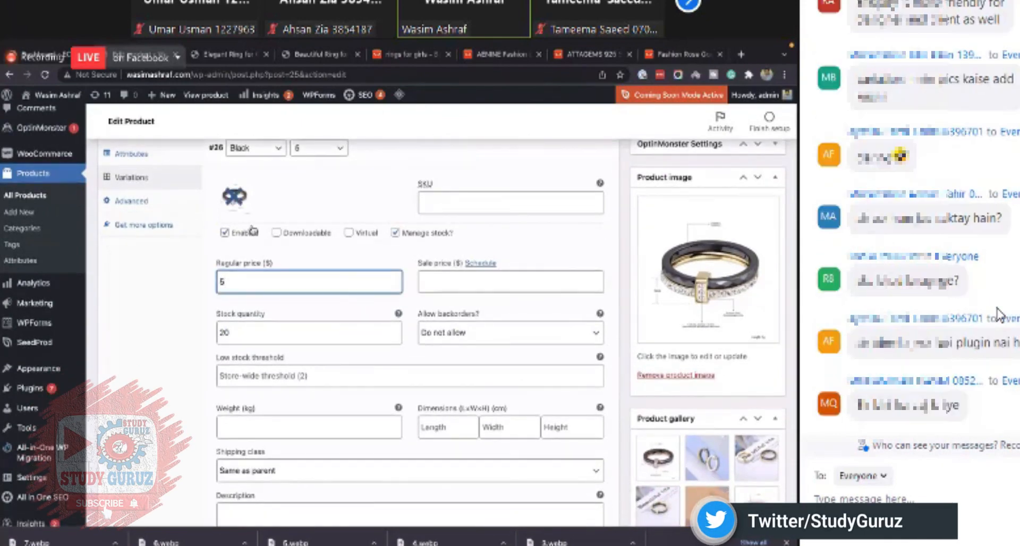
{"action": "scroll", "coordinate": [504, 213], "scroll_direction": "up", "scroll_amount": 3}
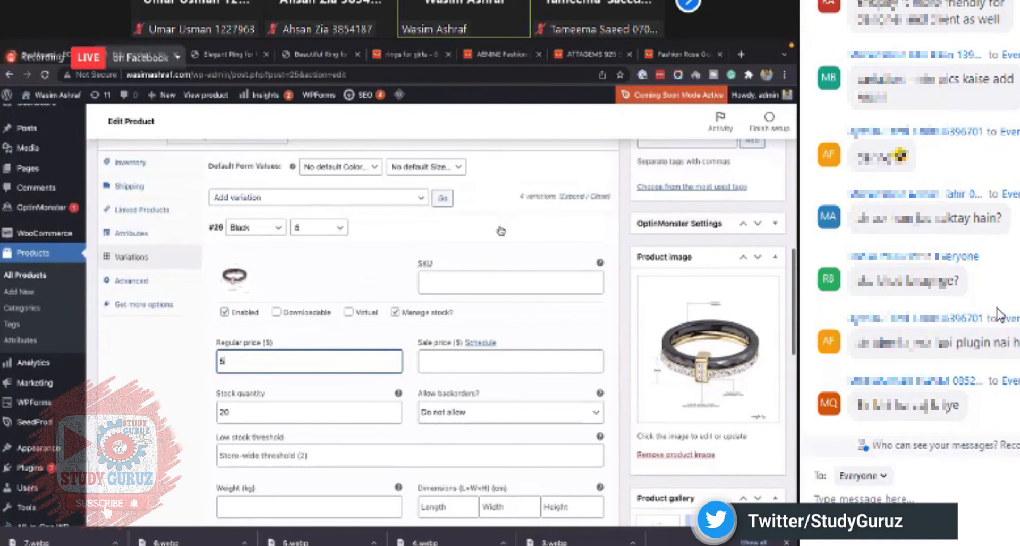
{"action": "scroll", "coordinate": [501, 231], "scroll_direction": "down", "scroll_amount": 10}
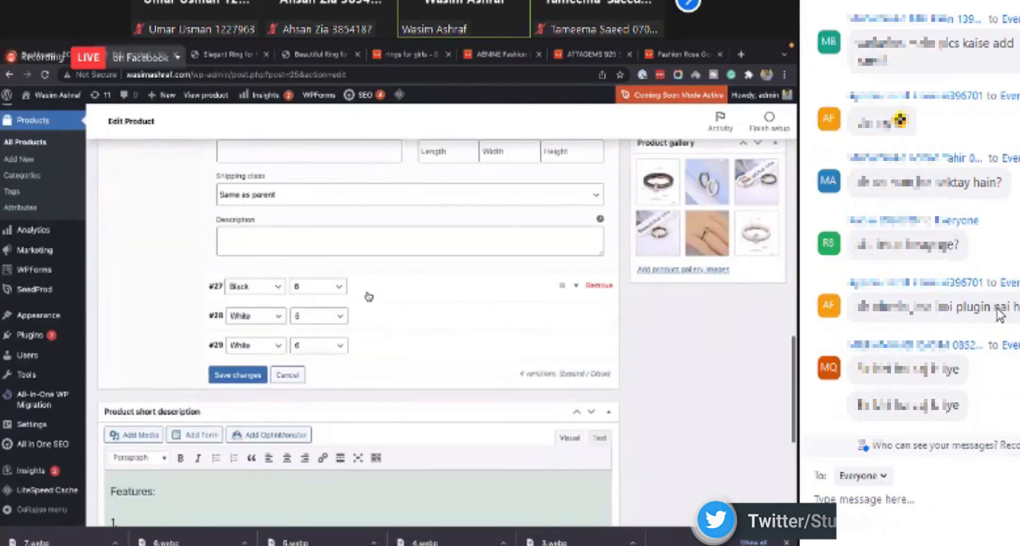
{"action": "left_click", "coordinate": [369, 294]}
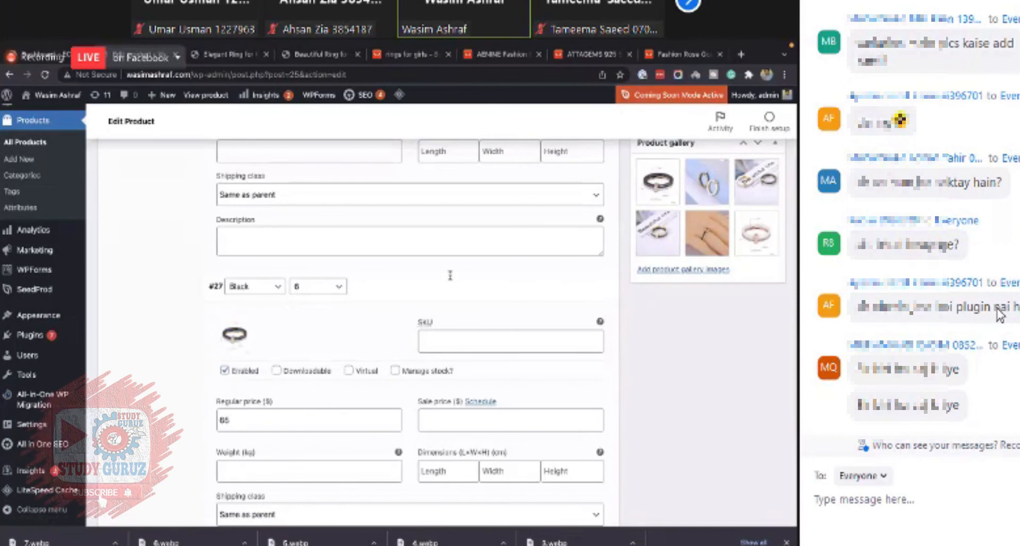
{"action": "scroll", "coordinate": [449, 276], "scroll_direction": "down", "scroll_amount": 1}
{"action": "scroll", "coordinate": [247, 324], "scroll_direction": "down", "scroll_amount": 1}
{"action": "left_click", "coordinate": [230, 290]}
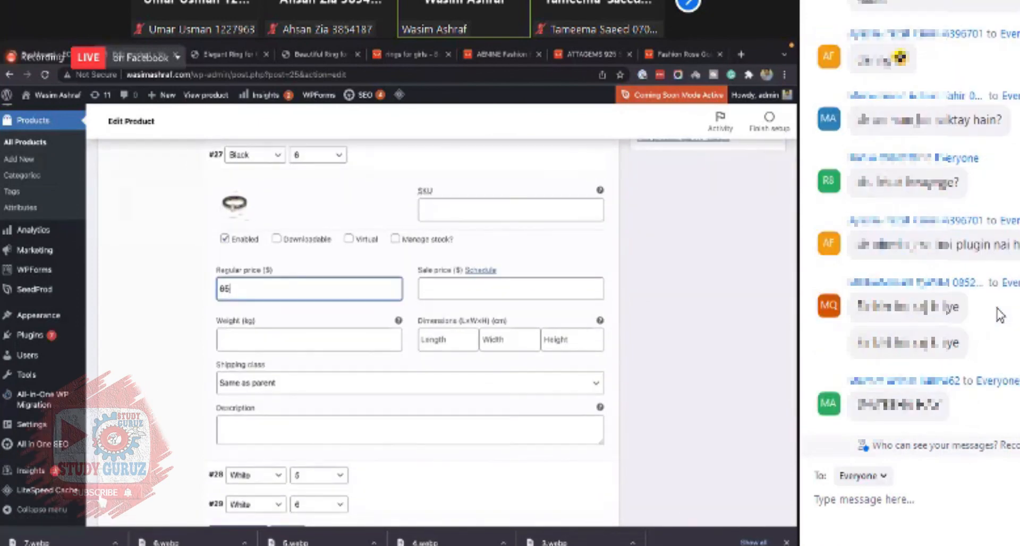
{"action": "key", "text": "BackSpace"}
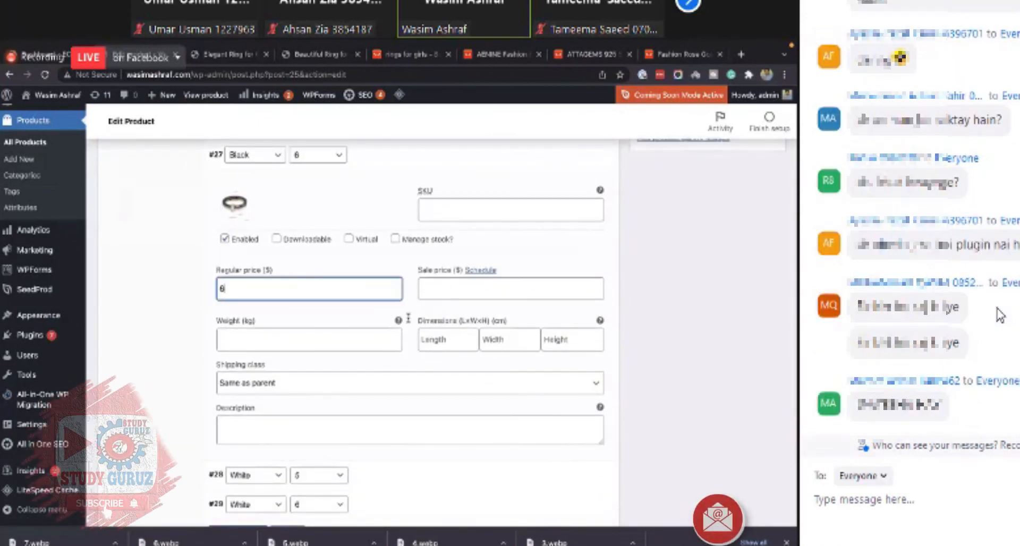
- Enable stock management for the Black / 6 variation and set its stock quantity to 6
{"action": "left_click", "coordinate": [395, 238]}
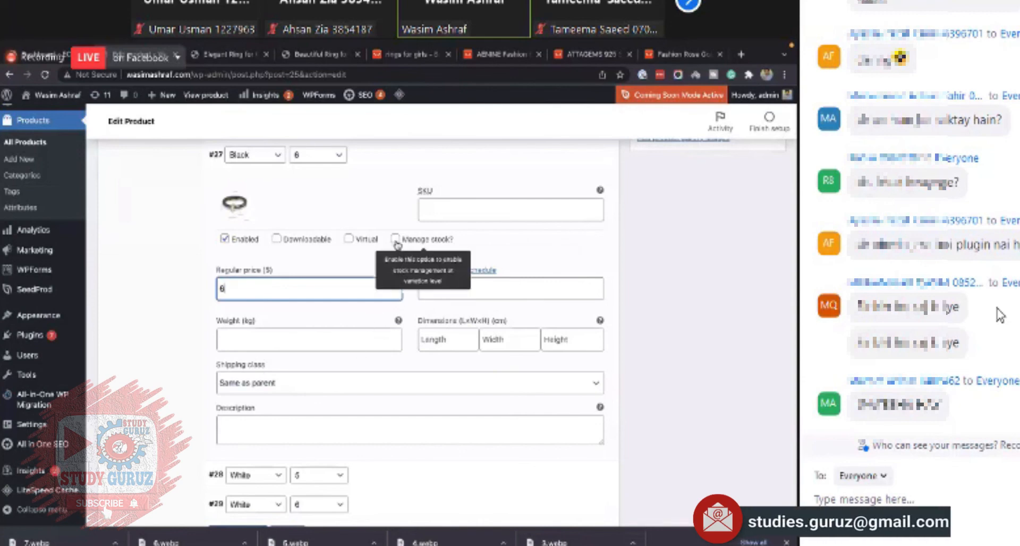
{"action": "scroll", "coordinate": [261, 294], "scroll_direction": "down", "scroll_amount": 1}
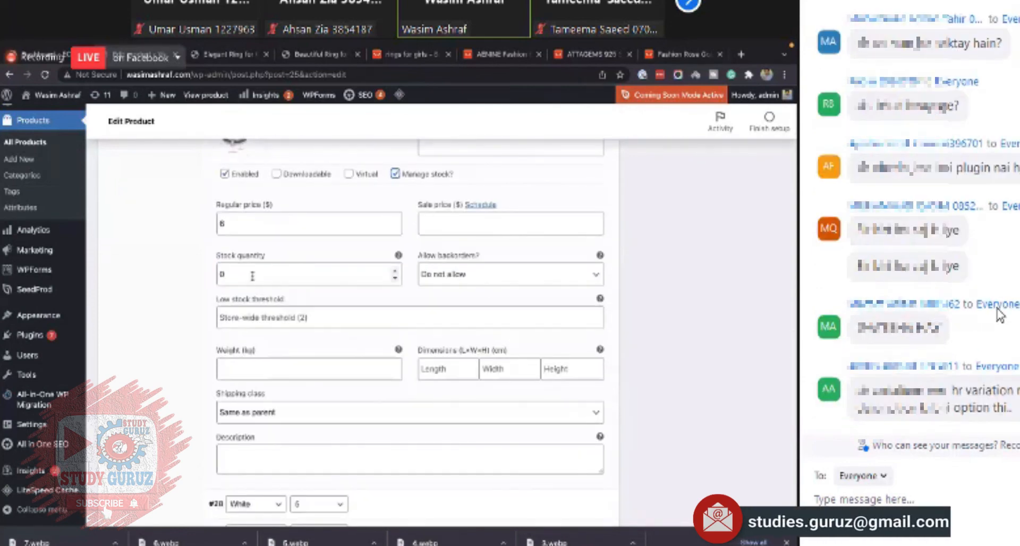
{"action": "double_click", "coordinate": [252, 276]}
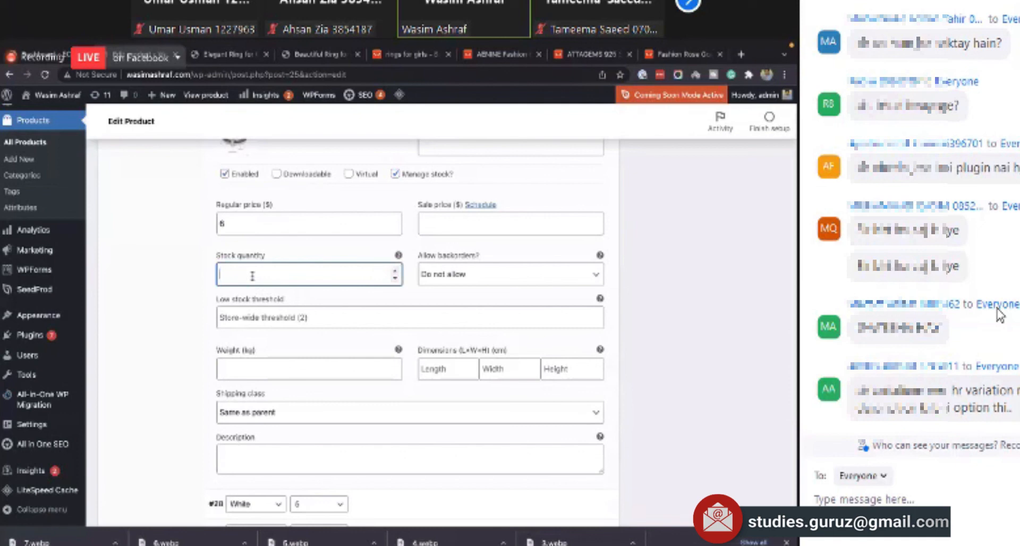
{"action": "type", "text": "6"}
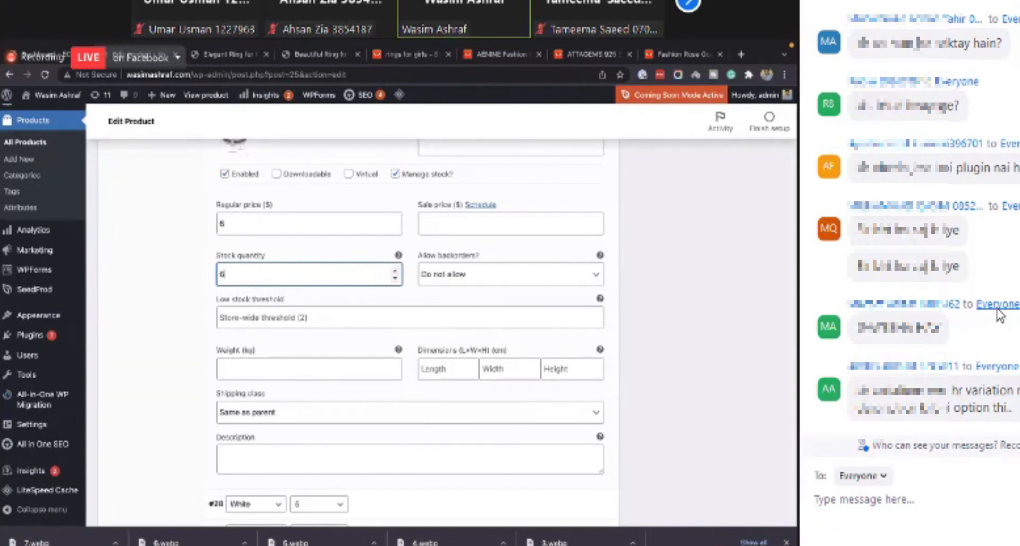